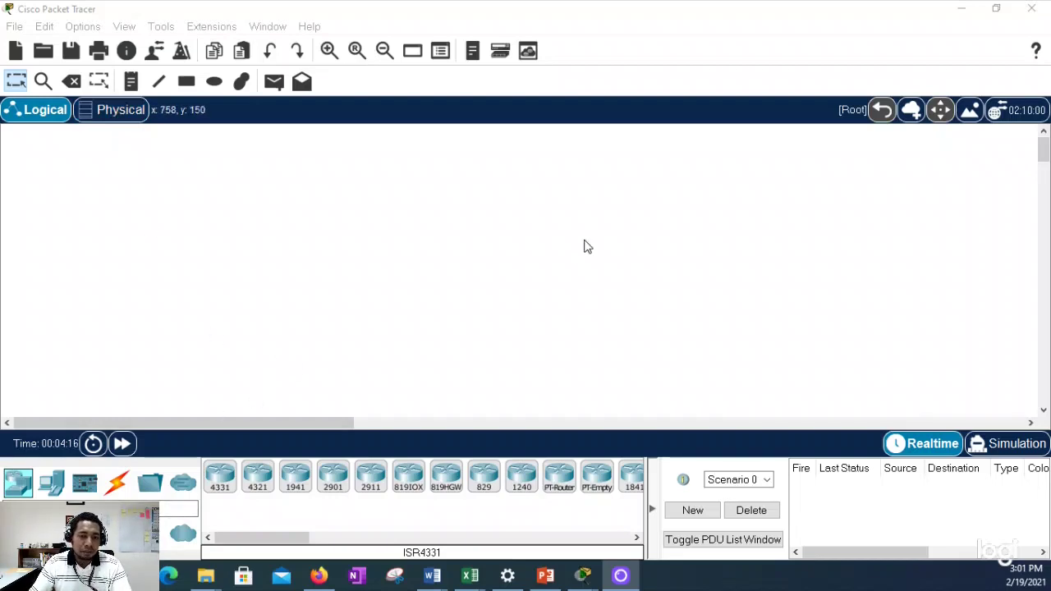
Step: Place a 2960 switch (Switch0) and a 2950-24 switch (Switch1) side by side mid-canvas
click(51, 482)
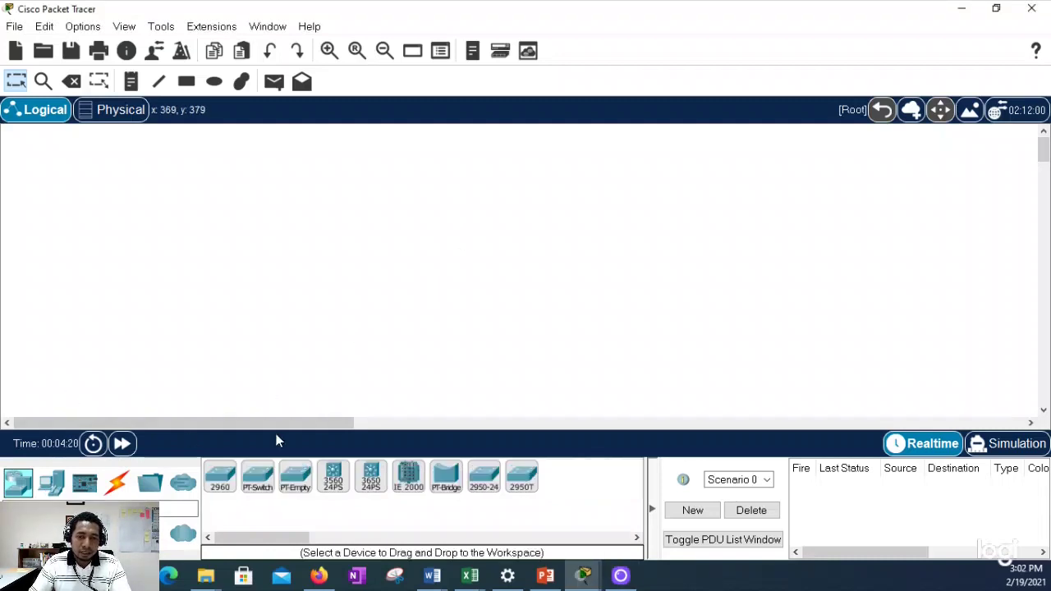
click(220, 478)
click(395, 214)
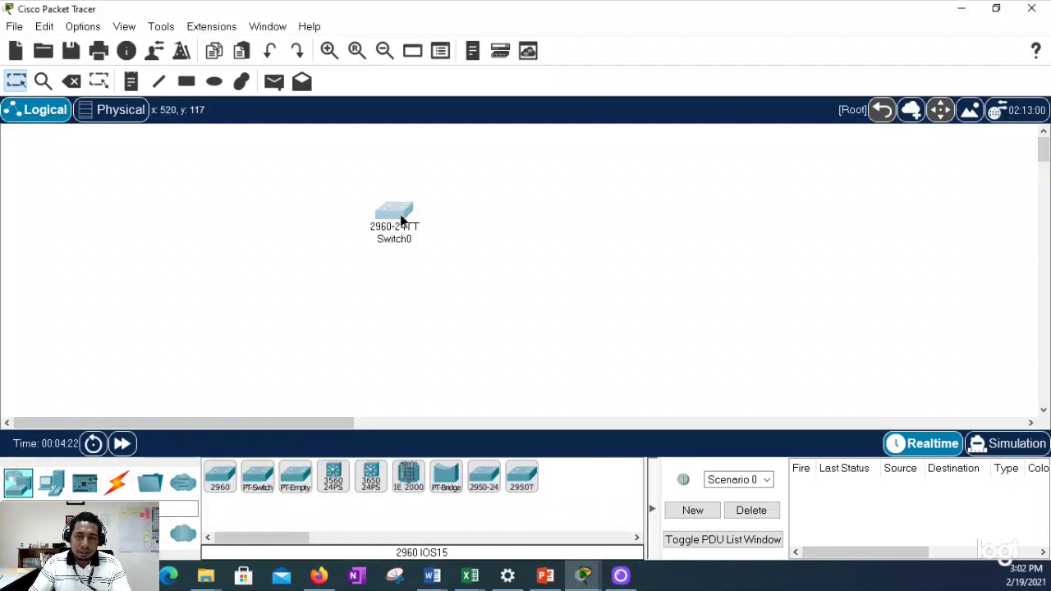
drag(401, 220, 297, 274)
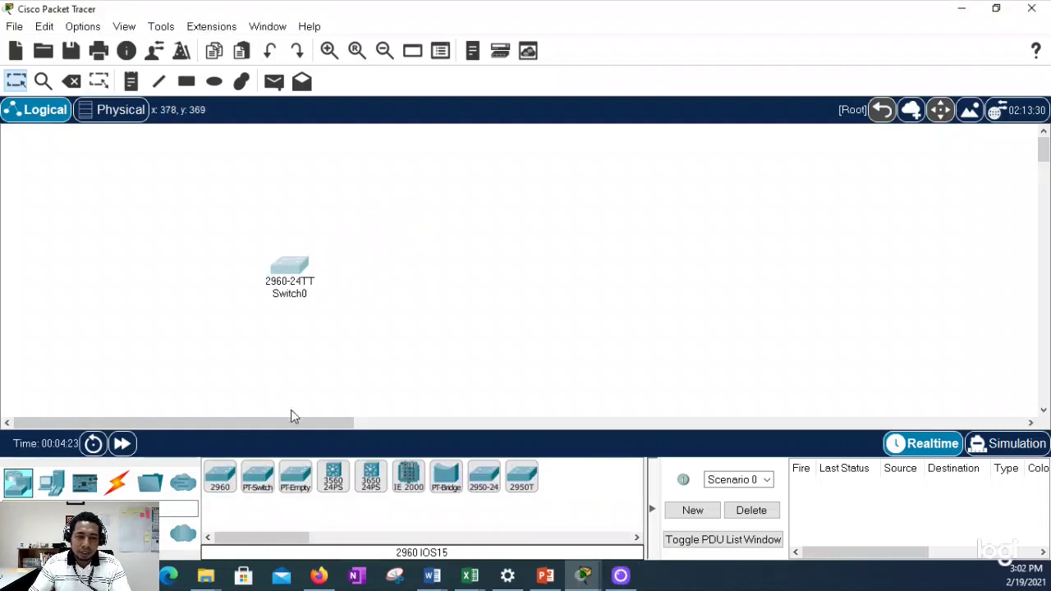
click(486, 480)
click(593, 272)
drag(606, 279, 659, 273)
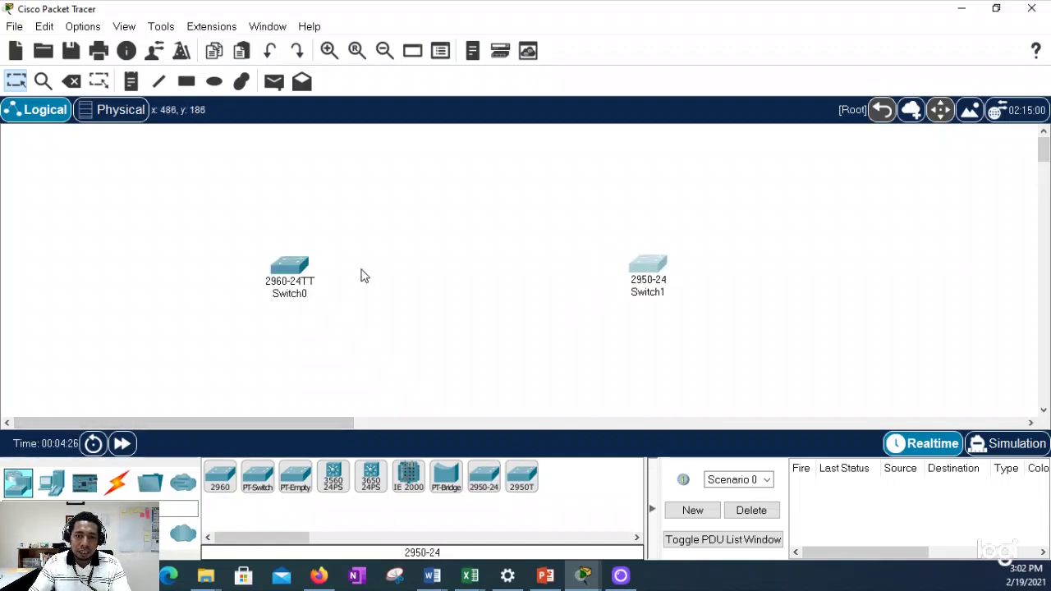
drag(299, 274, 394, 276)
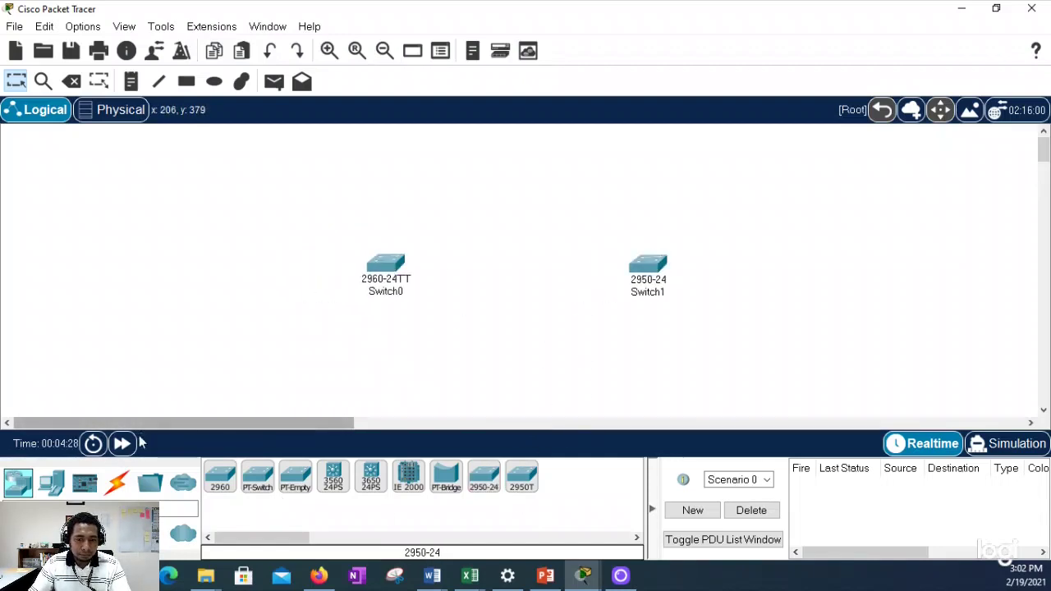
Step: Add two generic PCs, PC0 at lower left and PC1 at lower right, and align the switches
click(51, 483)
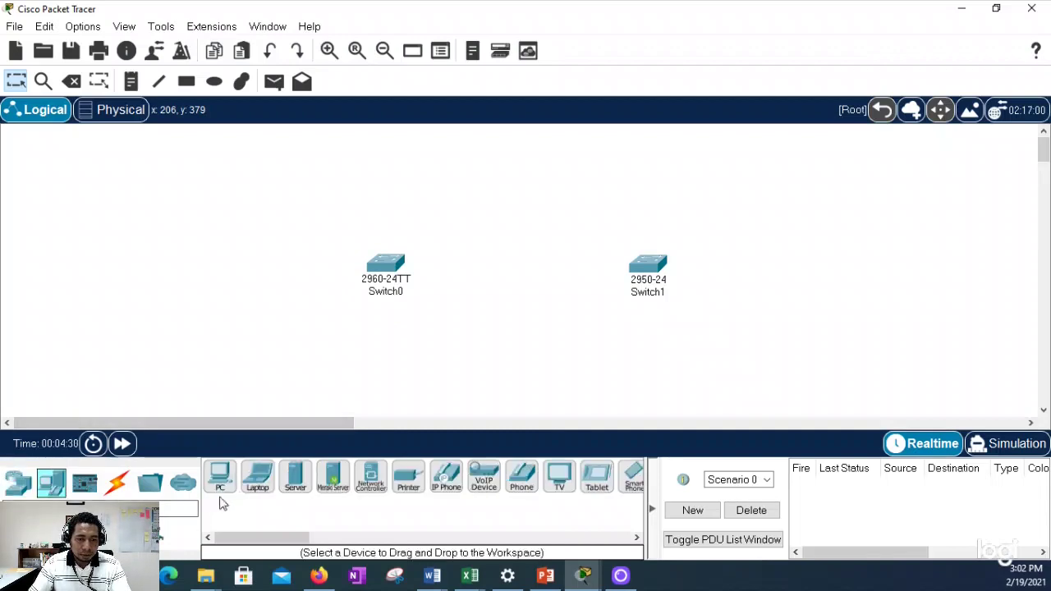
click(220, 476)
click(248, 346)
click(220, 476)
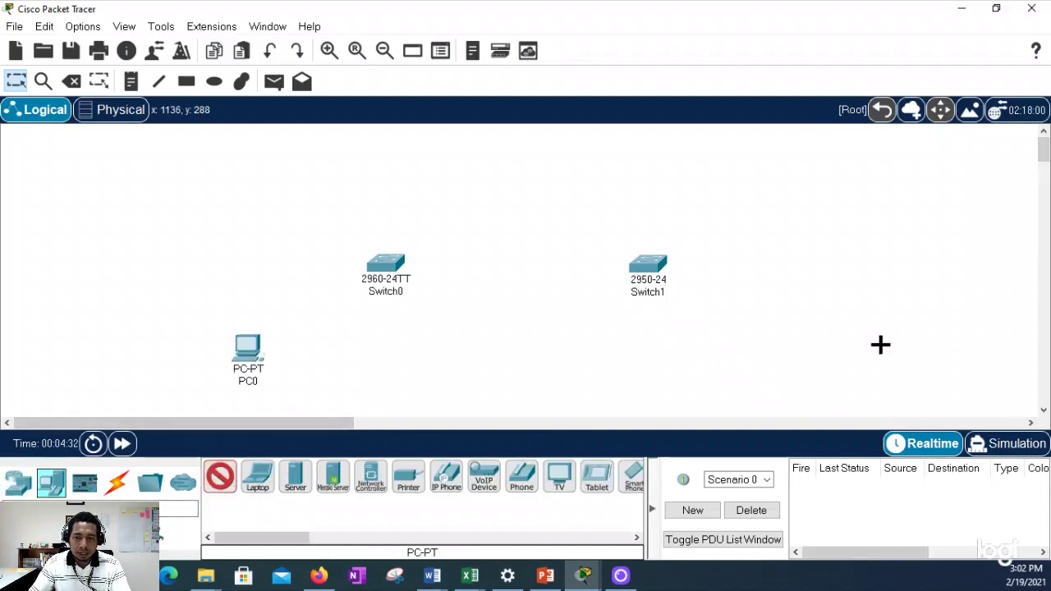
click(817, 346)
drag(821, 359, 800, 368)
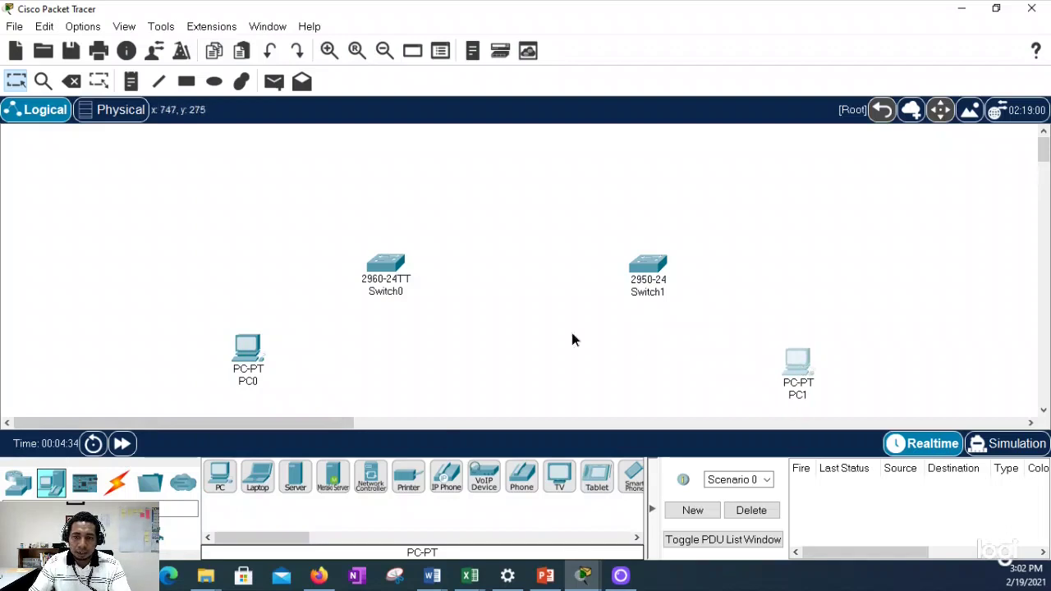
drag(391, 279, 372, 279)
drag(651, 275, 633, 275)
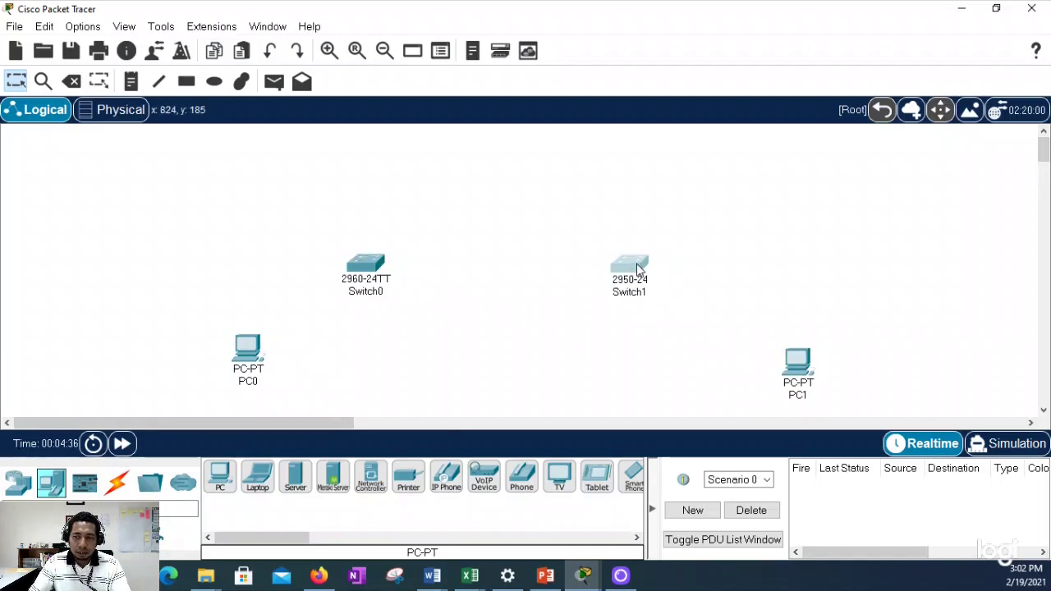
drag(380, 277, 392, 279)
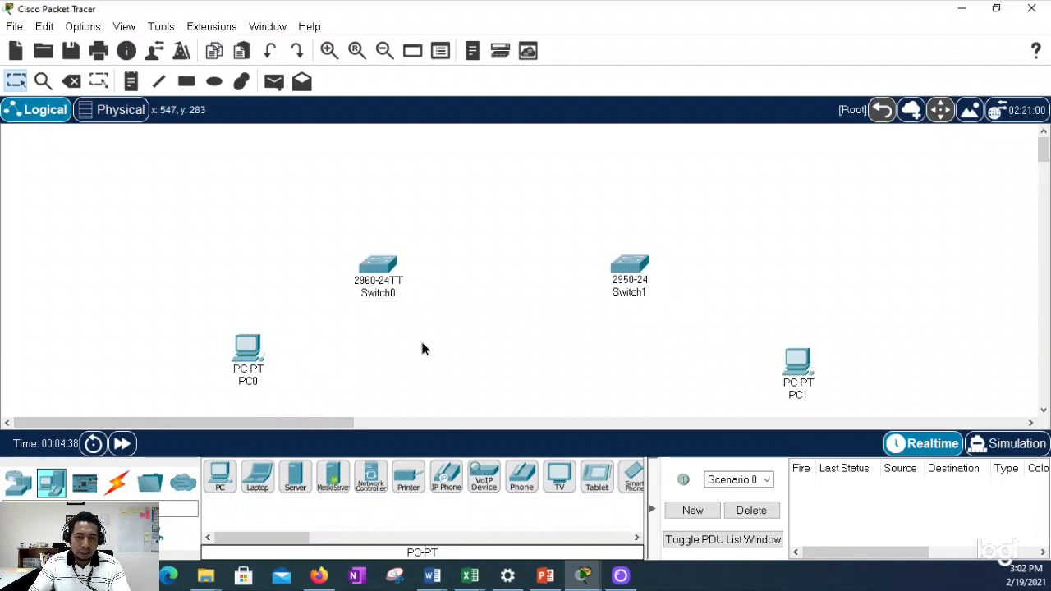
Step: Place a 2911 router, Router0, at the top left of the workspace
click(18, 483)
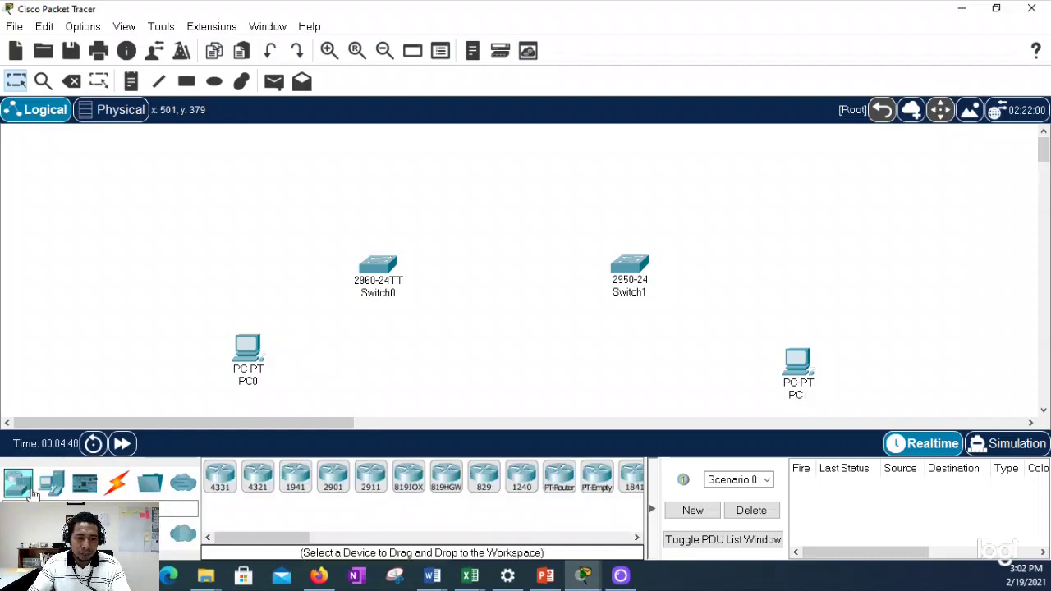
click(370, 476)
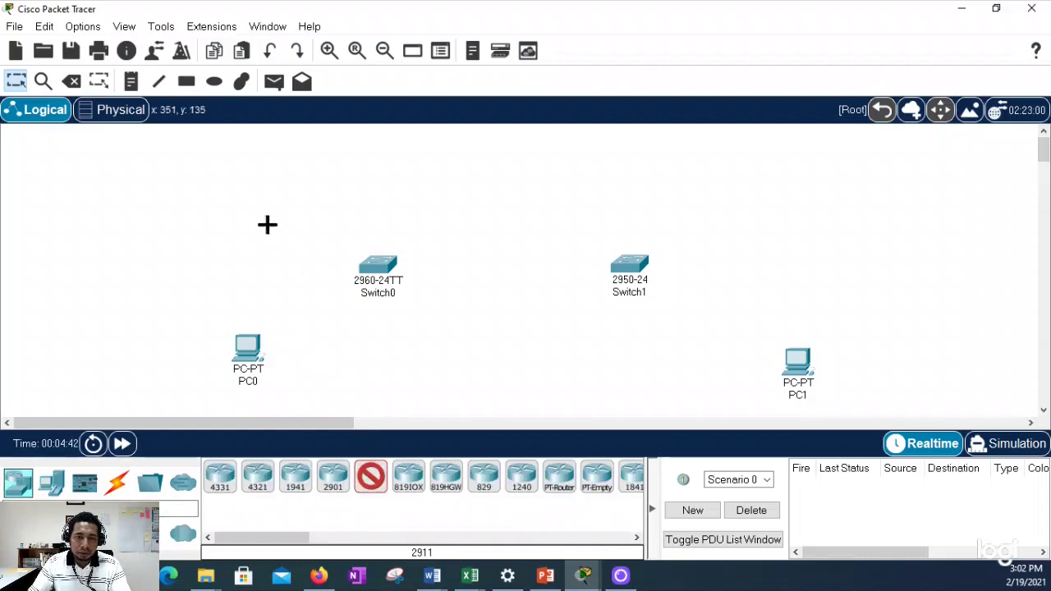
click(219, 169)
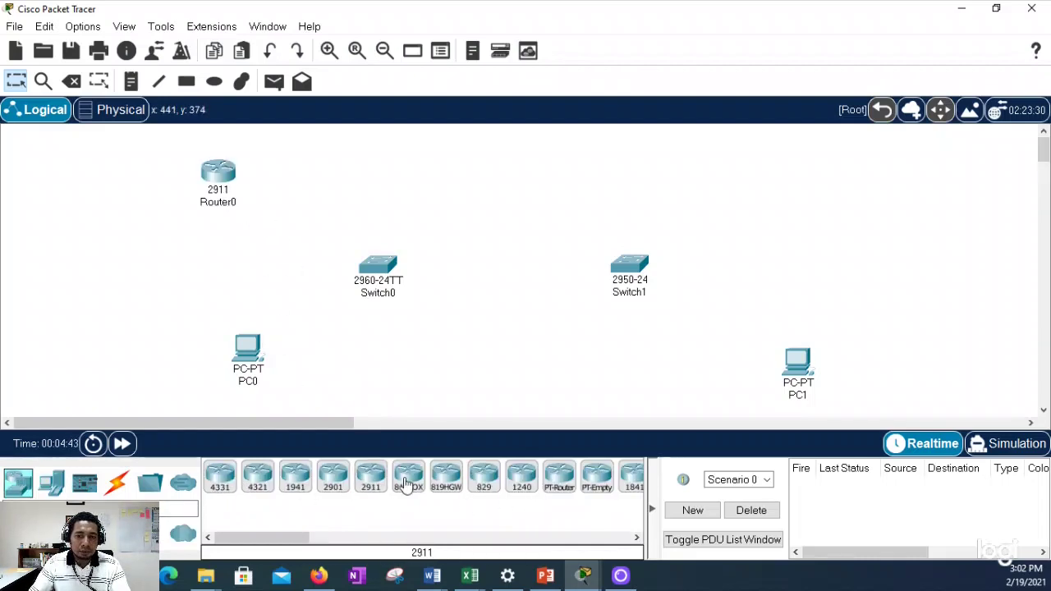
click(116, 483)
Step: Link Switch0 Fa0/1 to Switch1 Fa0/1 with a copper straight-through cable
click(296, 477)
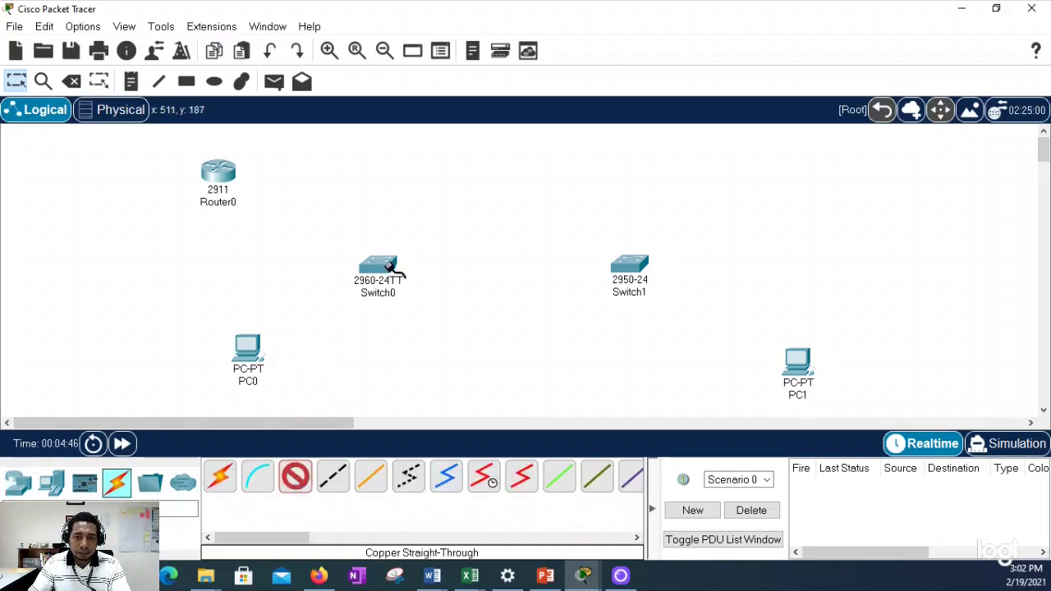
click(378, 267)
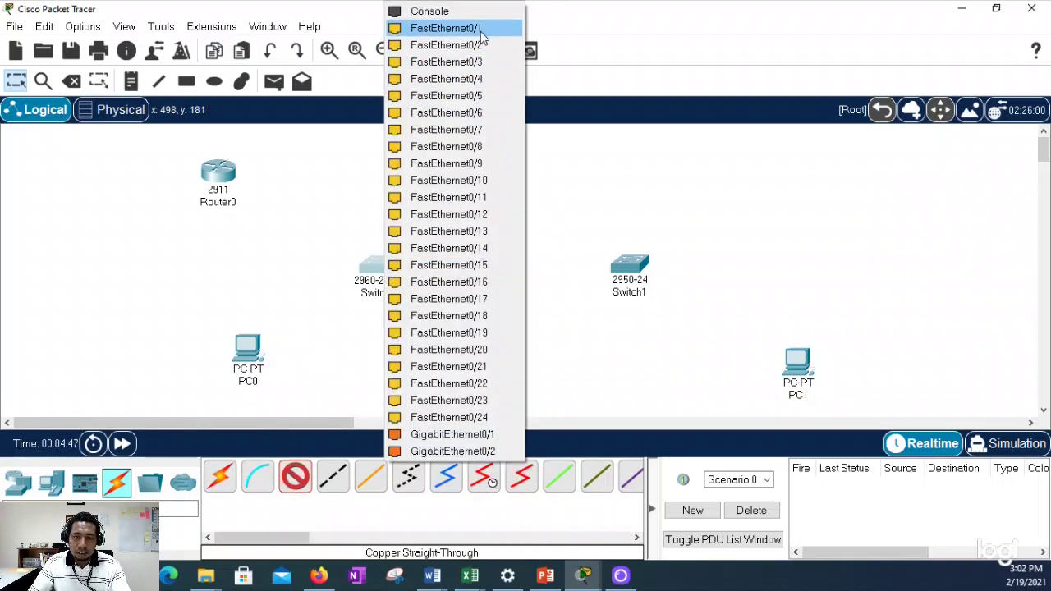
click(483, 32)
click(630, 265)
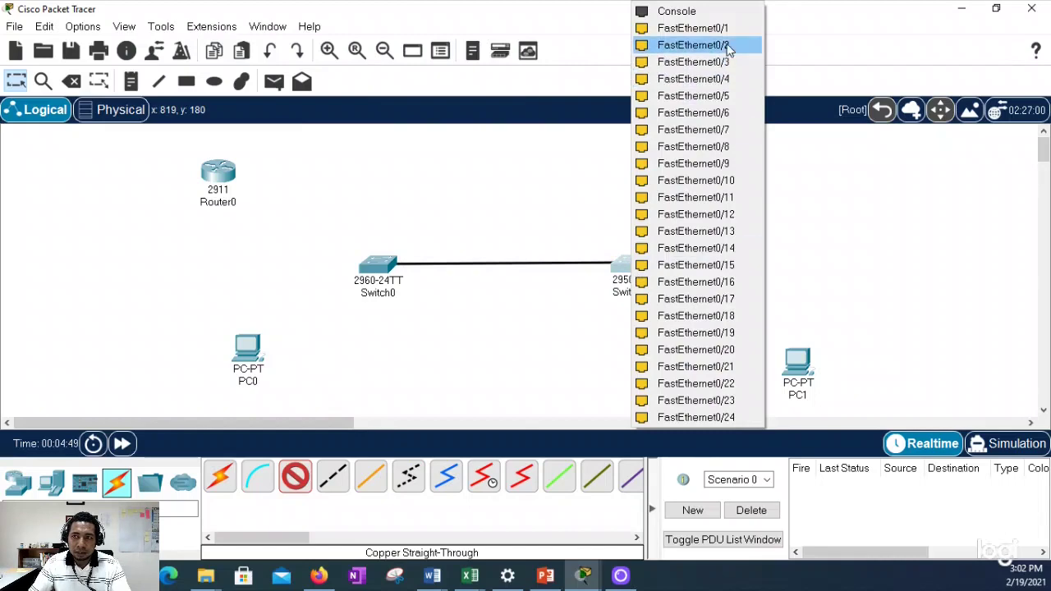
click(706, 30)
Step: Cable Switch1 Fa0/2 to PC1 Fa0 and Switch0 Fa0/2 to PC0 Fa0
mouse_move(628, 271)
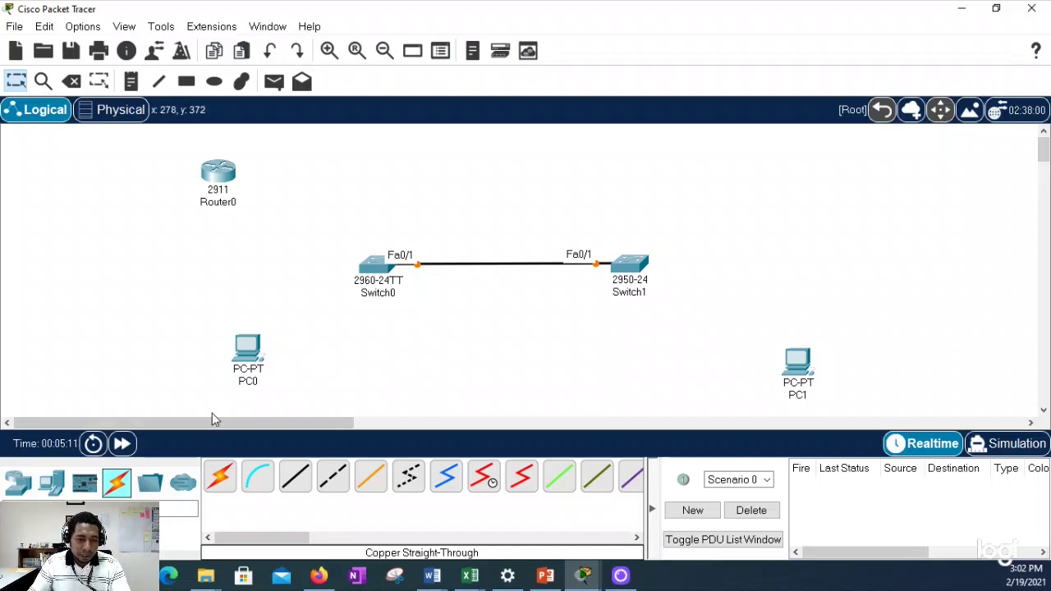
click(309, 491)
click(628, 271)
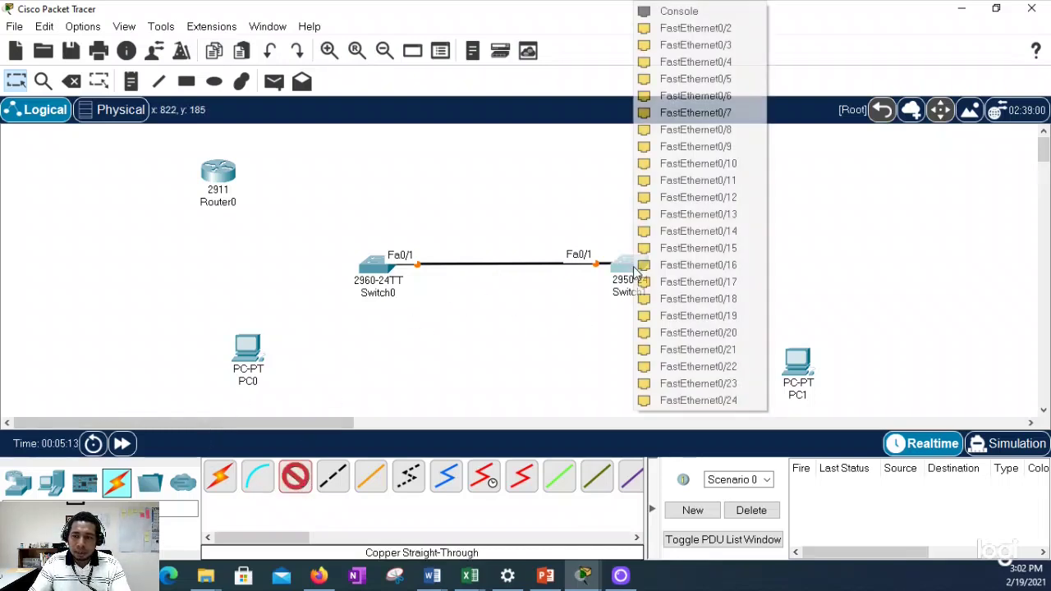
click(698, 28)
click(795, 362)
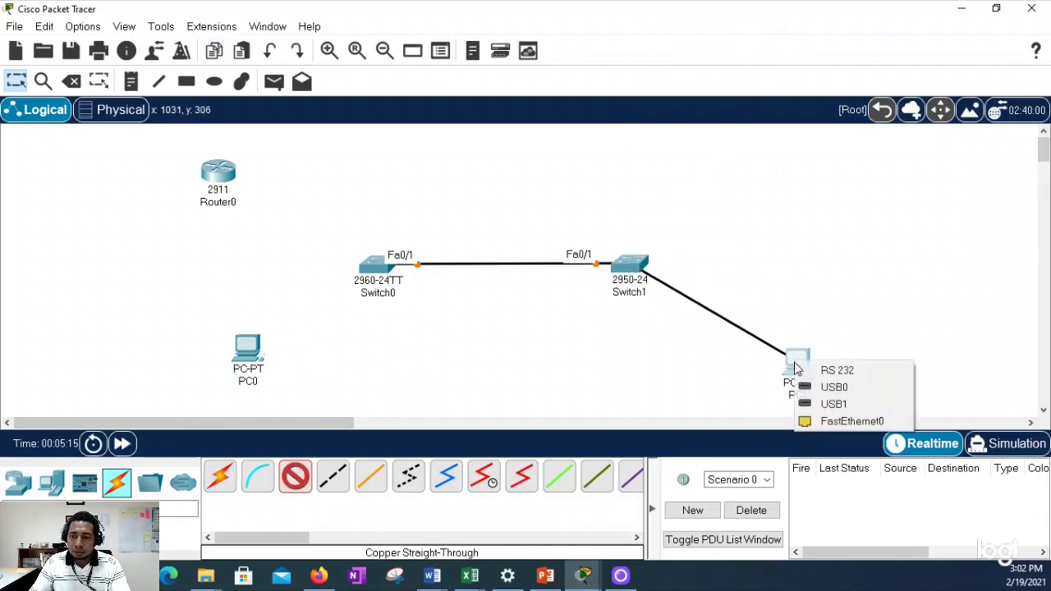
click(851, 420)
click(295, 476)
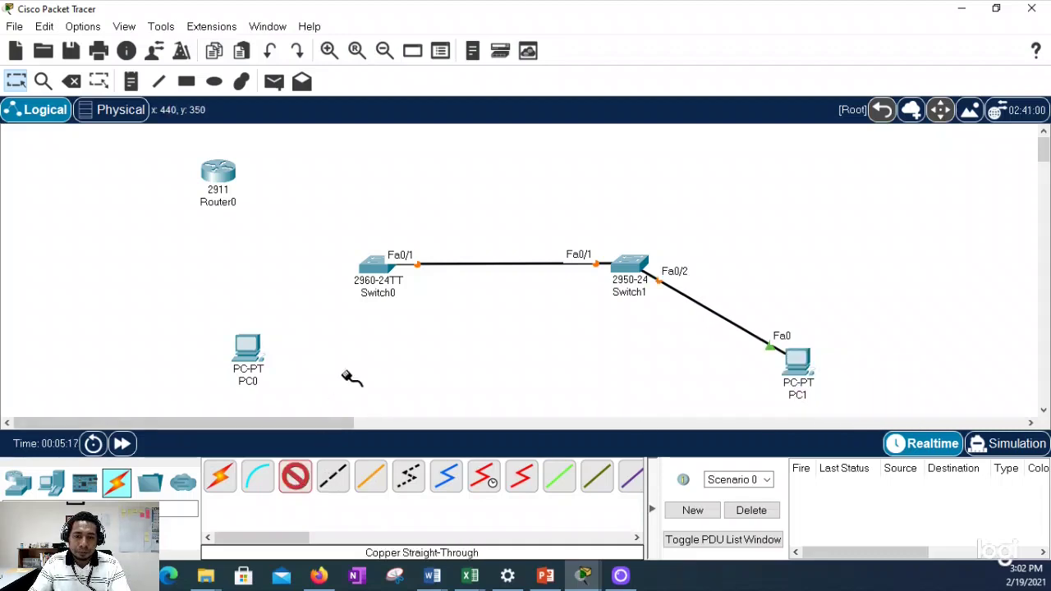
click(370, 271)
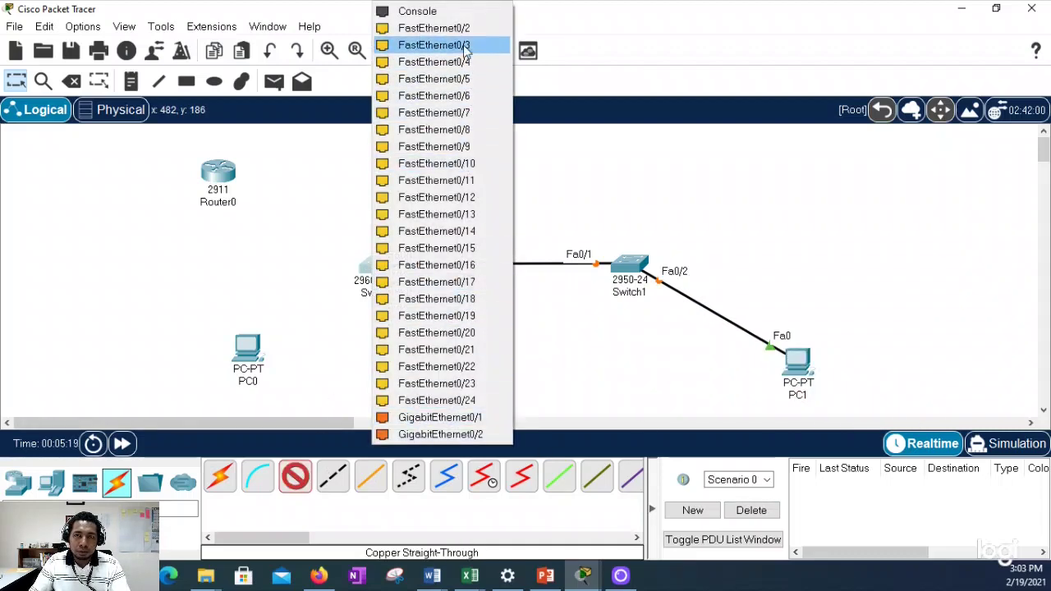
click(435, 43)
click(246, 347)
click(302, 403)
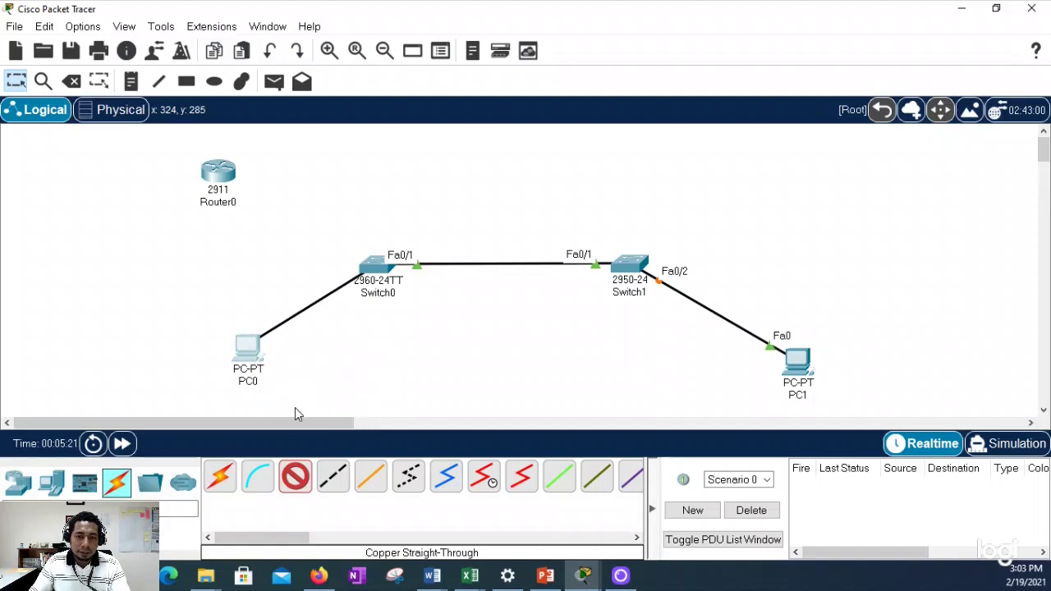
Step: Connect Switch0 Fa0/3 to Router0 GigabitEthernet0/0 with a straight-through cable
click(295, 477)
click(375, 267)
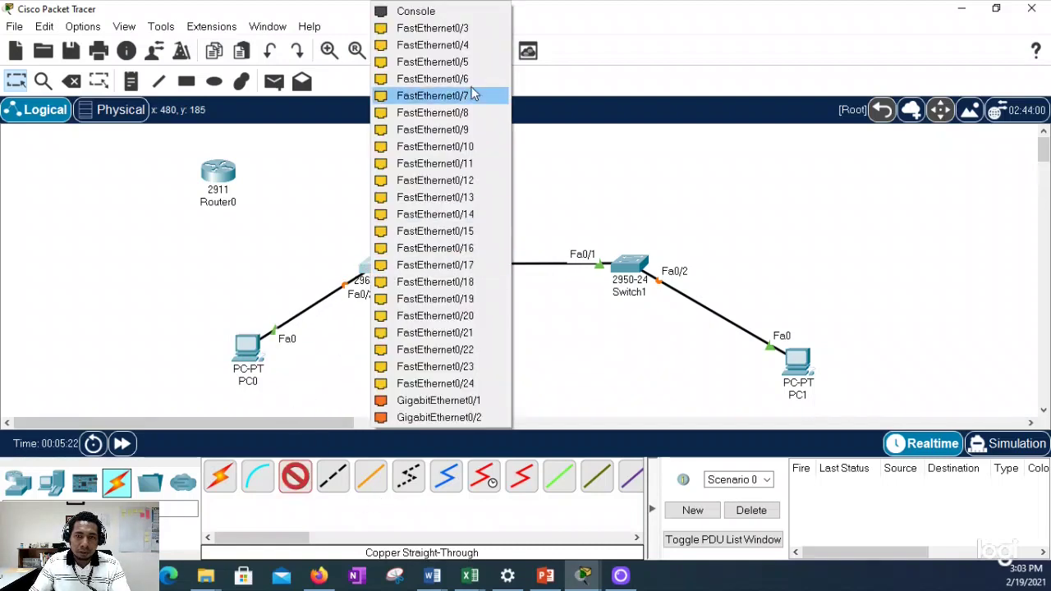
click(463, 31)
click(220, 174)
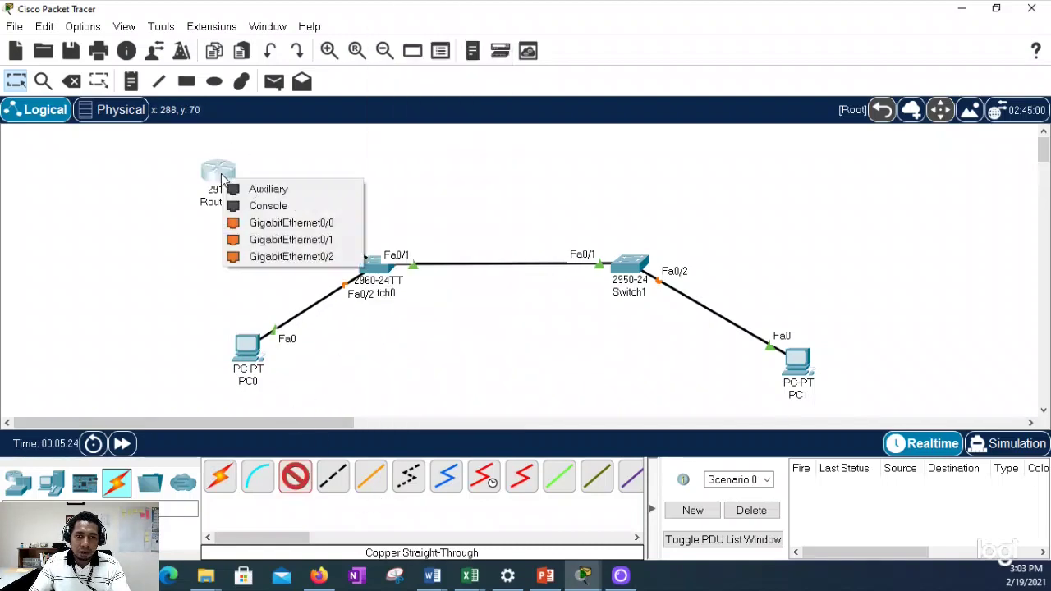
click(287, 225)
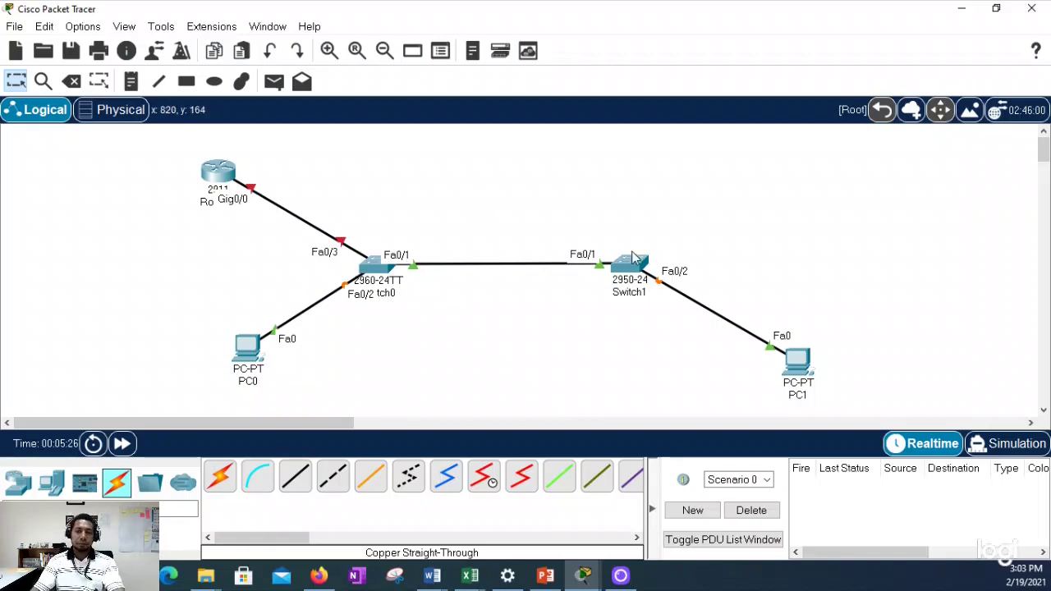
Step: Open Switch0's CLI console at the Switch> prompt and widen its window
click(377, 273)
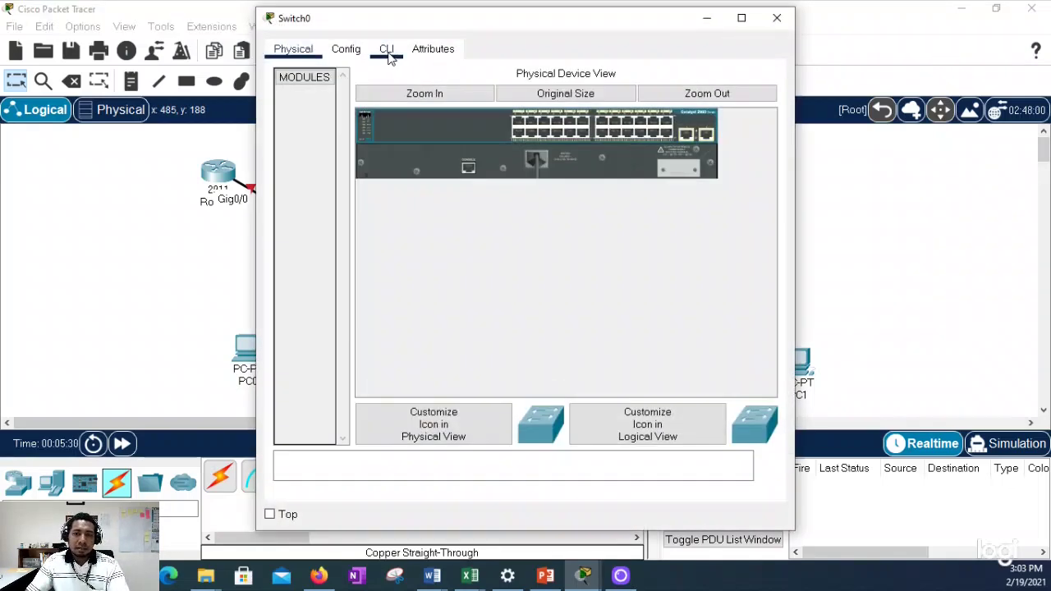
click(386, 49)
drag(369, 439, 369, 442)
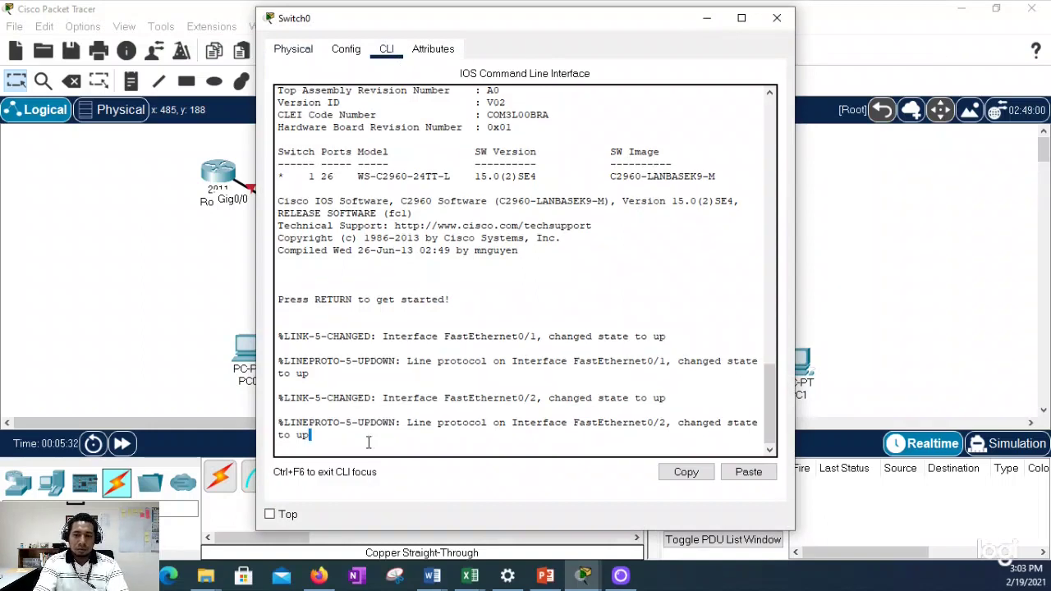
key(Return)
key(Return)
key(Return)
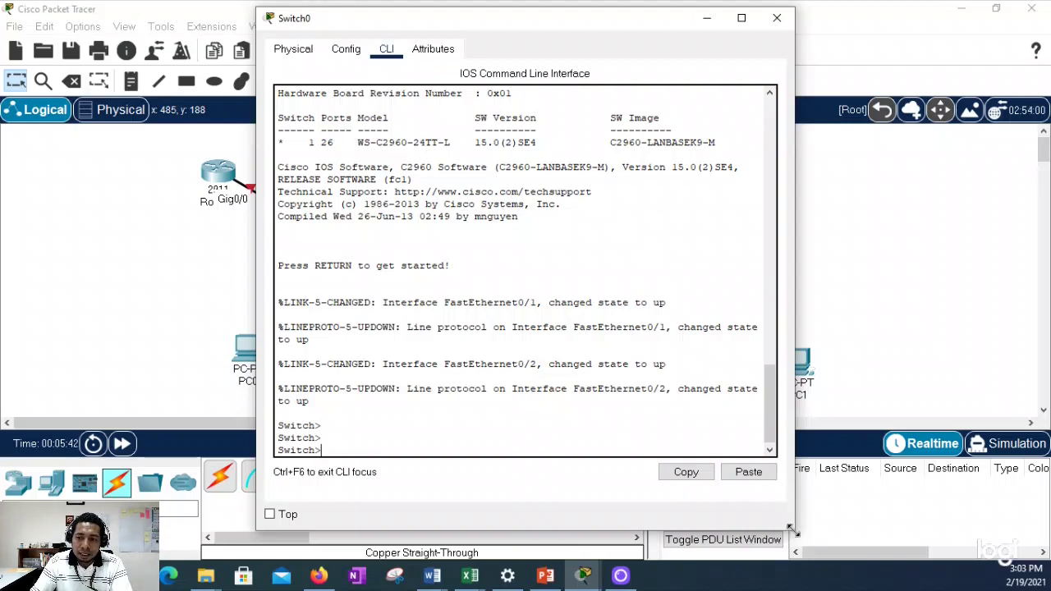
drag(794, 530, 887, 529)
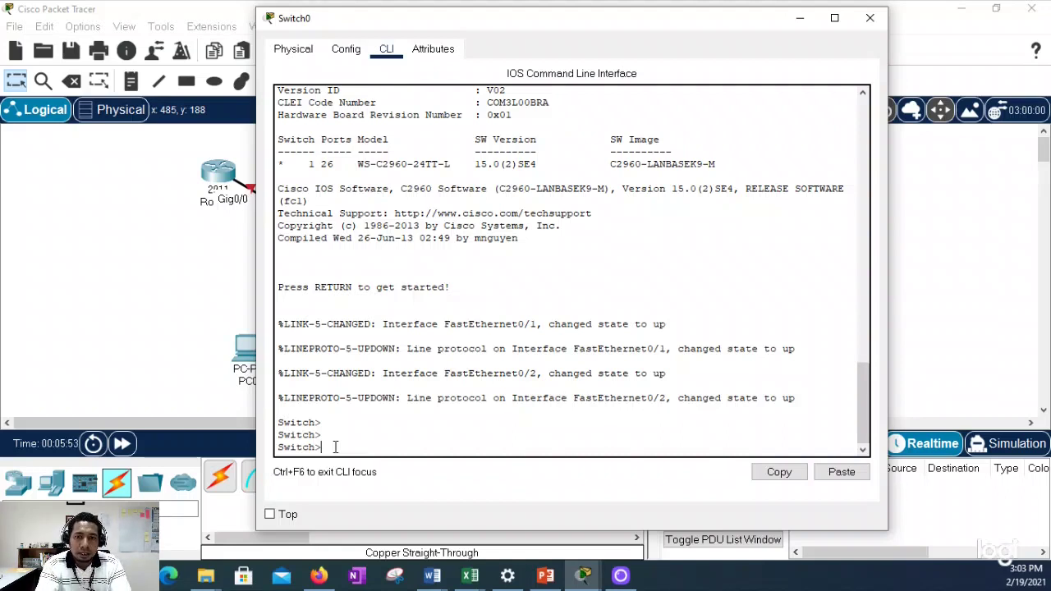
Step: Enter global configuration mode and set the hostname to Sw1
text(enable)
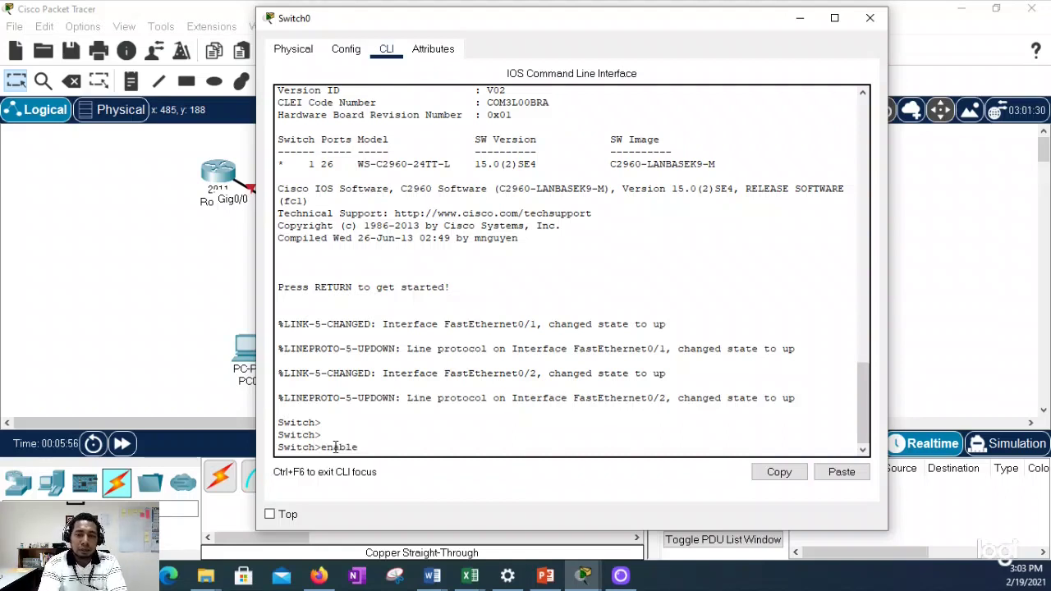
key(Return)
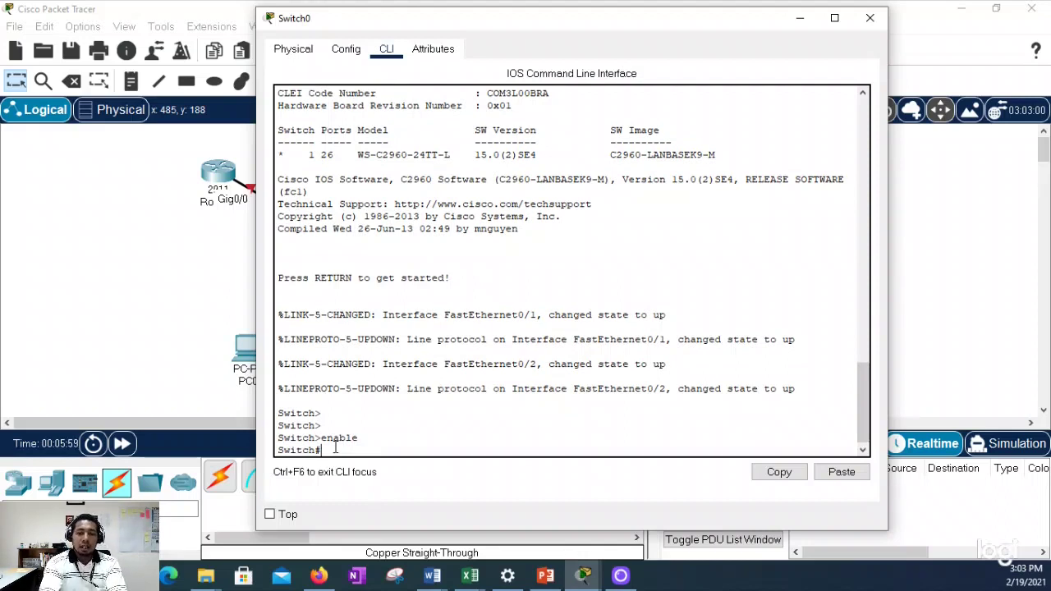
text(conf t)
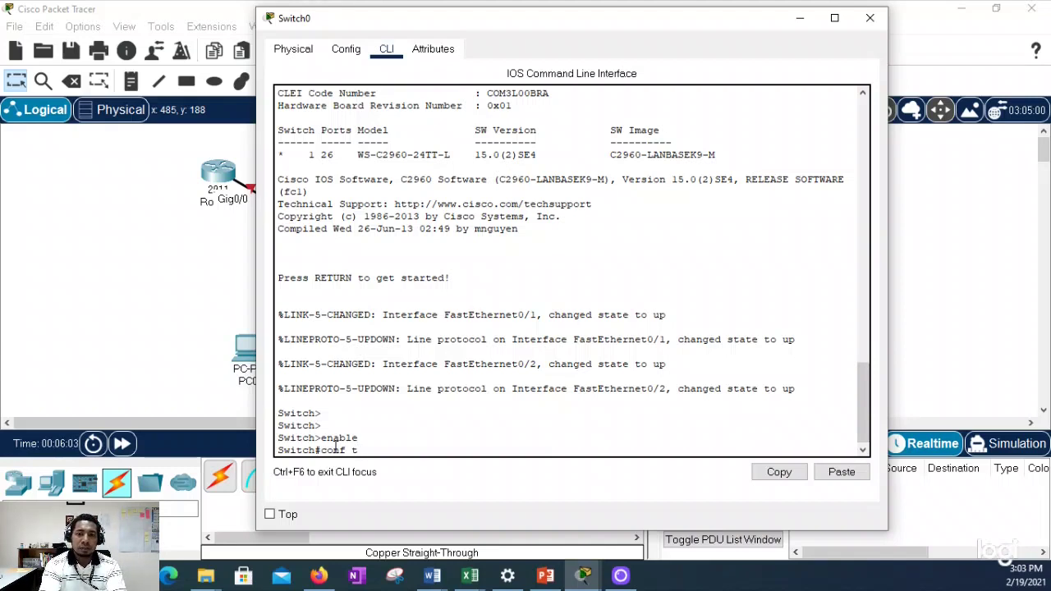
key(Return)
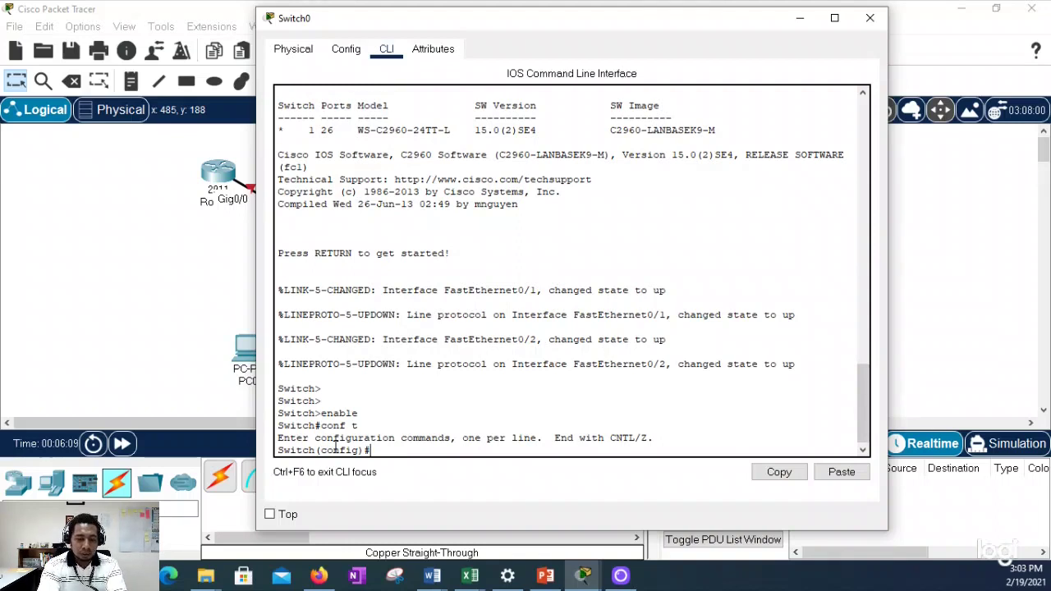
text(hostname)
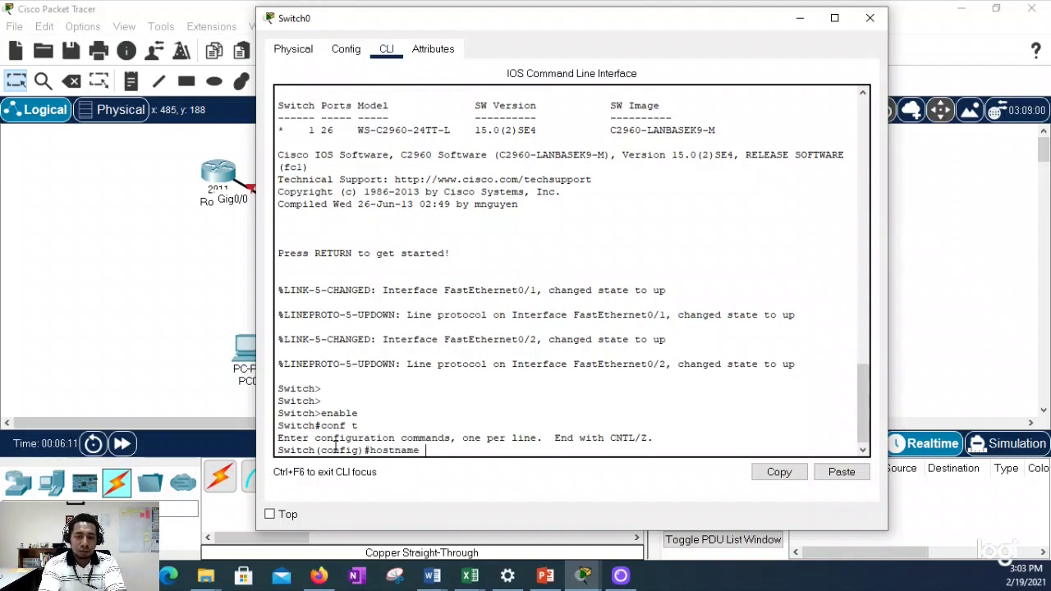
text( Sw)
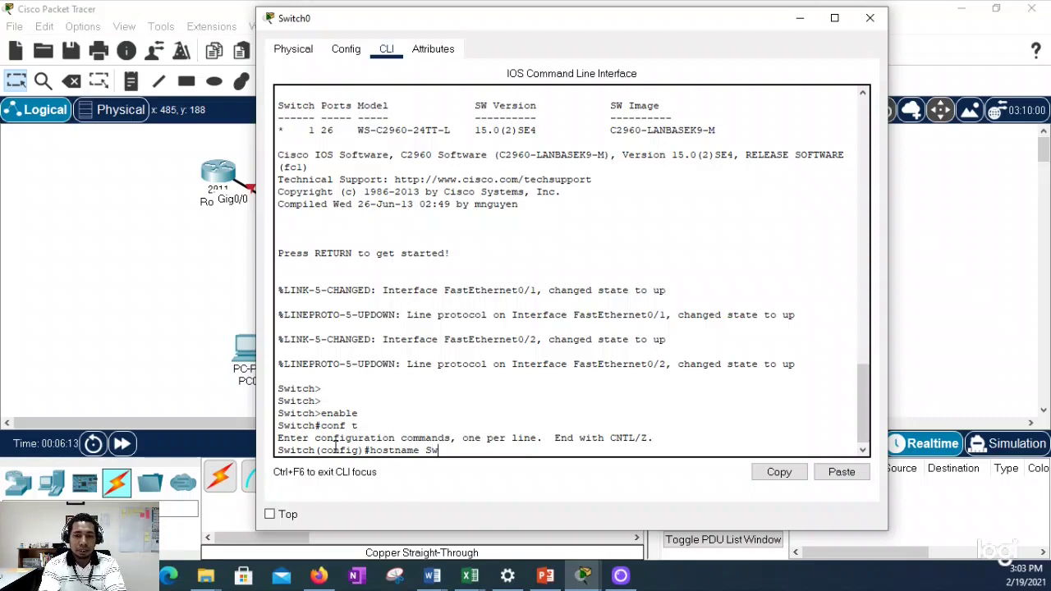
text(1)
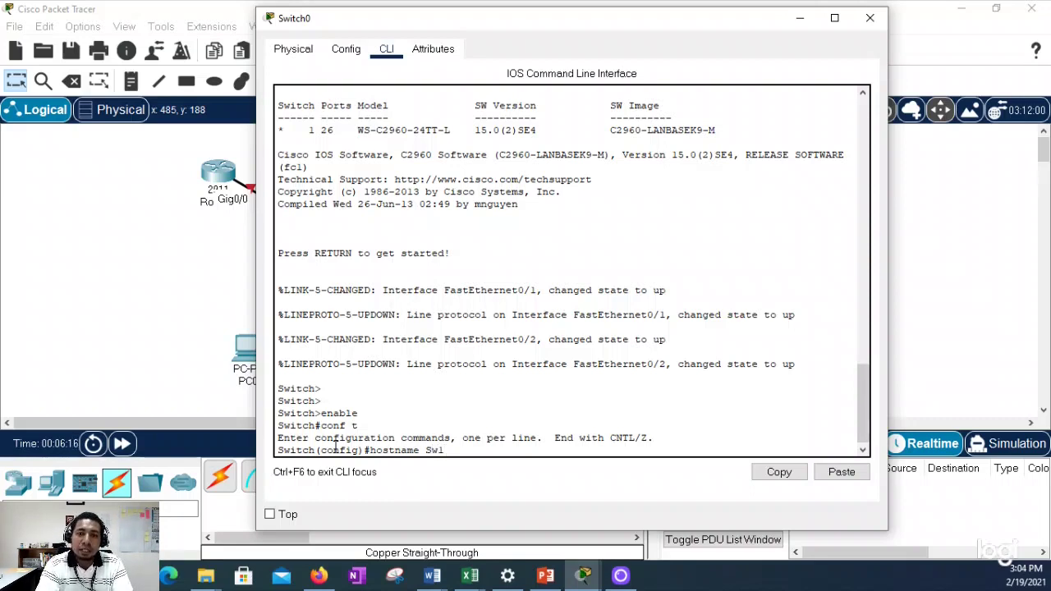
key(Return)
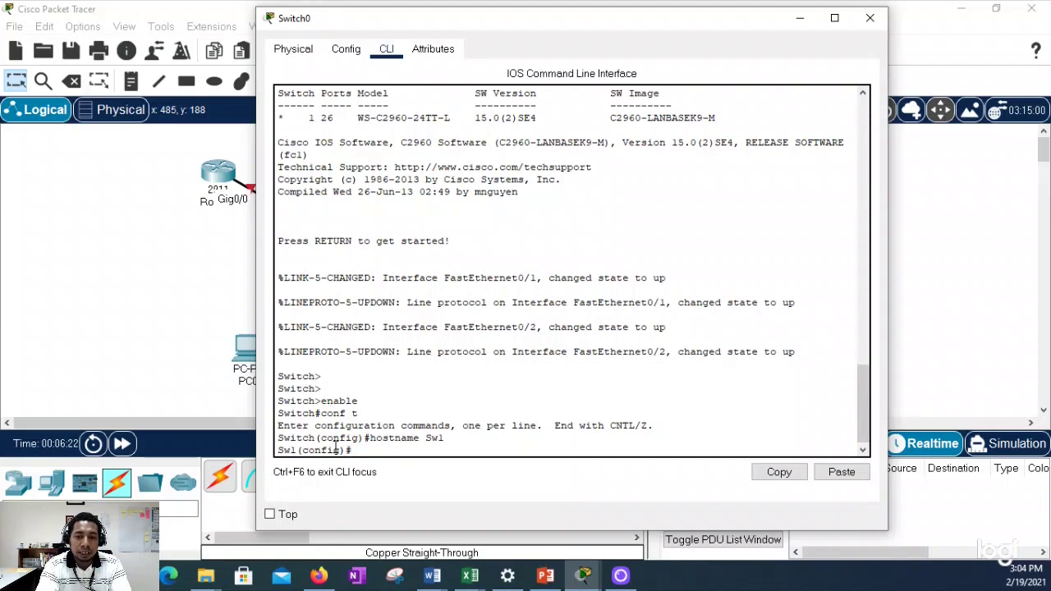
Step: Set an enable secret and turn on service password-encryption
text(enable)
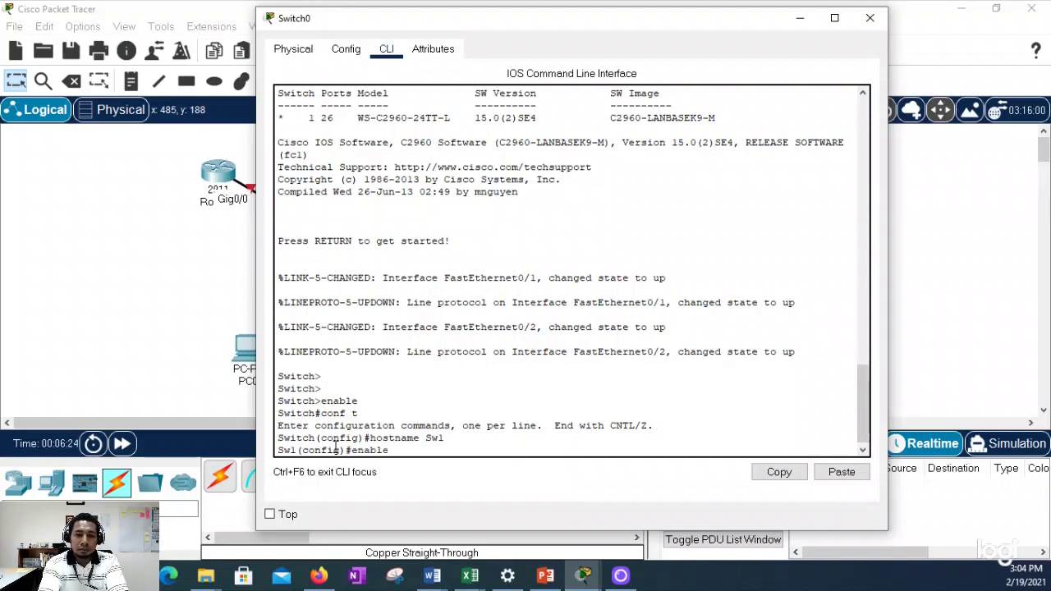
text( secret cis)
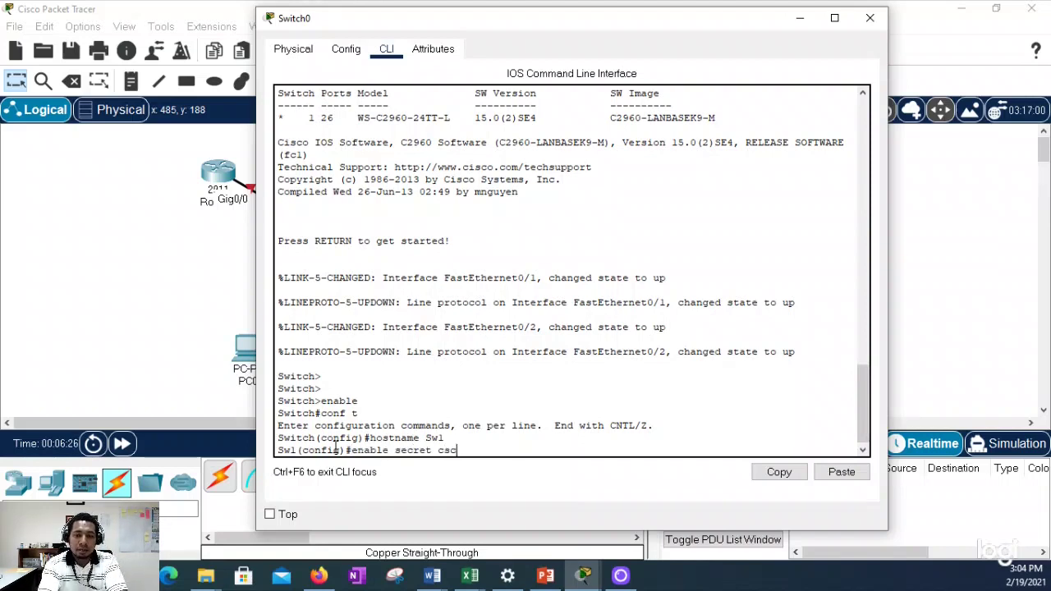
key(BackSpace)
key(BackSpace)
text(isc)
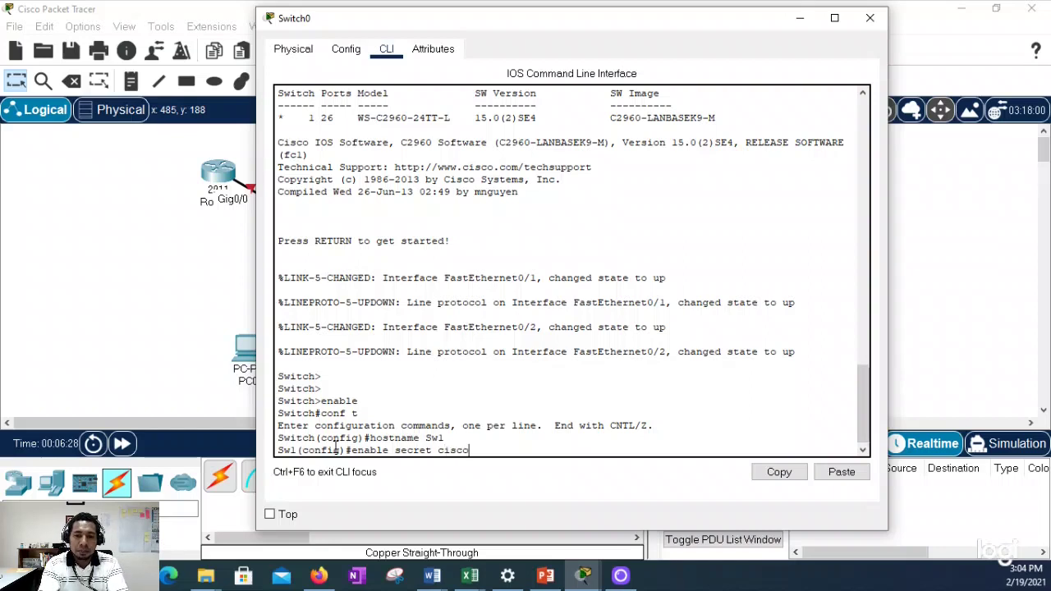
text(o)
key(Return)
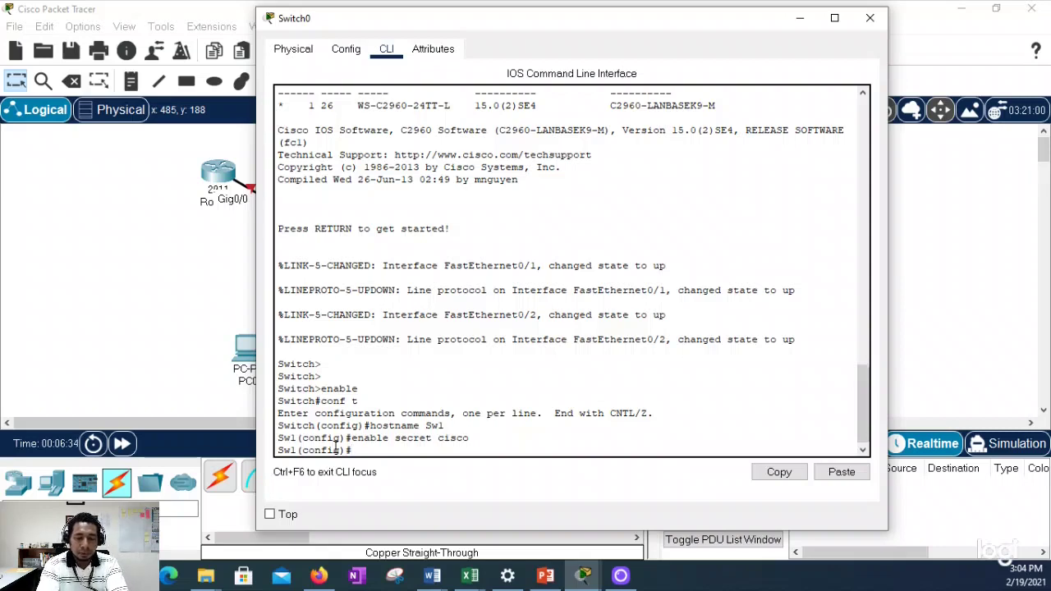
key(BackSpace)
key(BackSpace)
text(se)
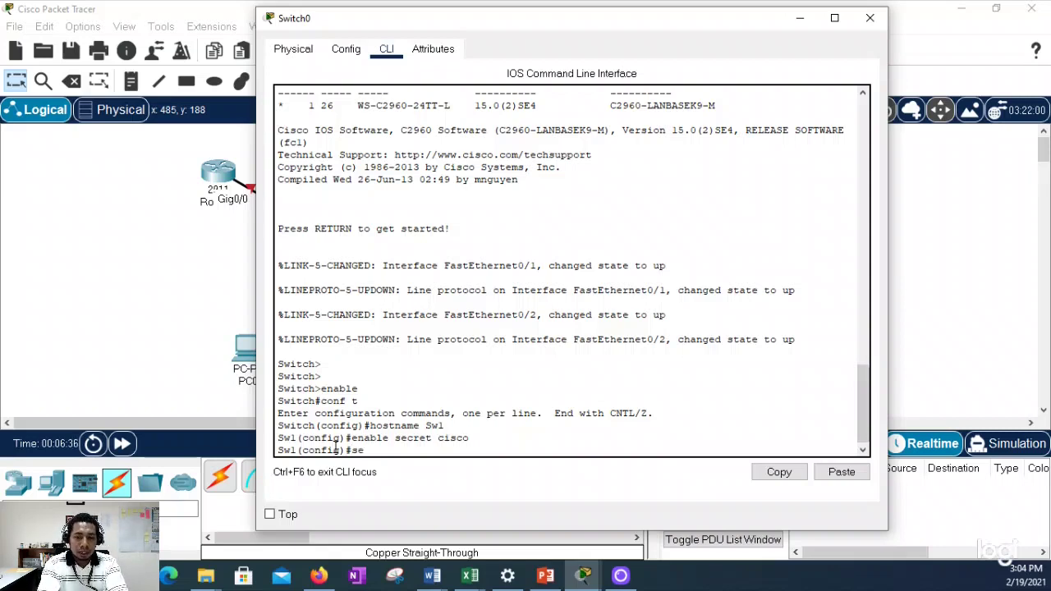
text(rvice password)
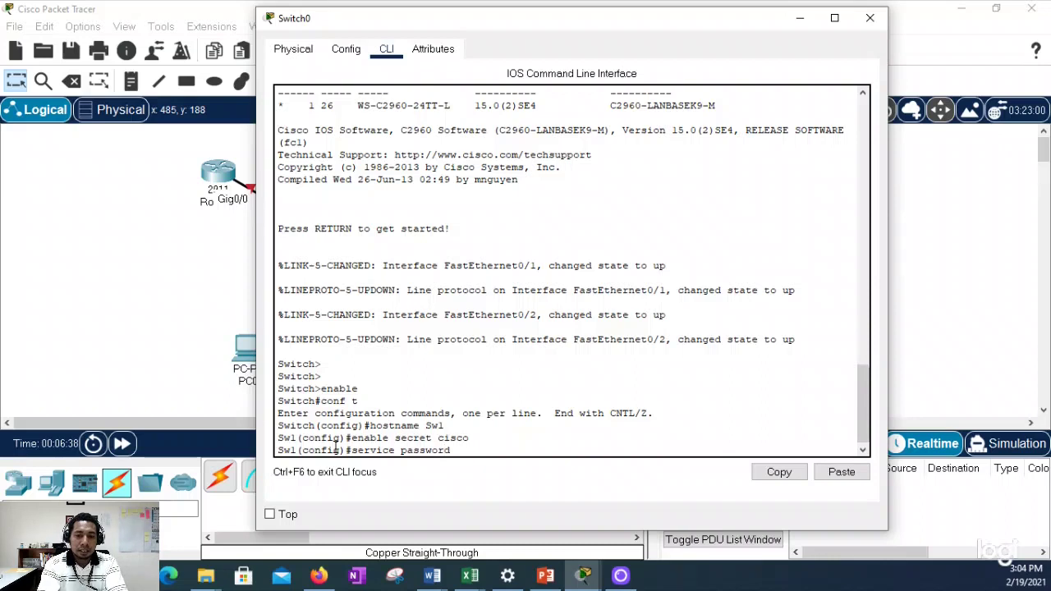
text( encrypti)
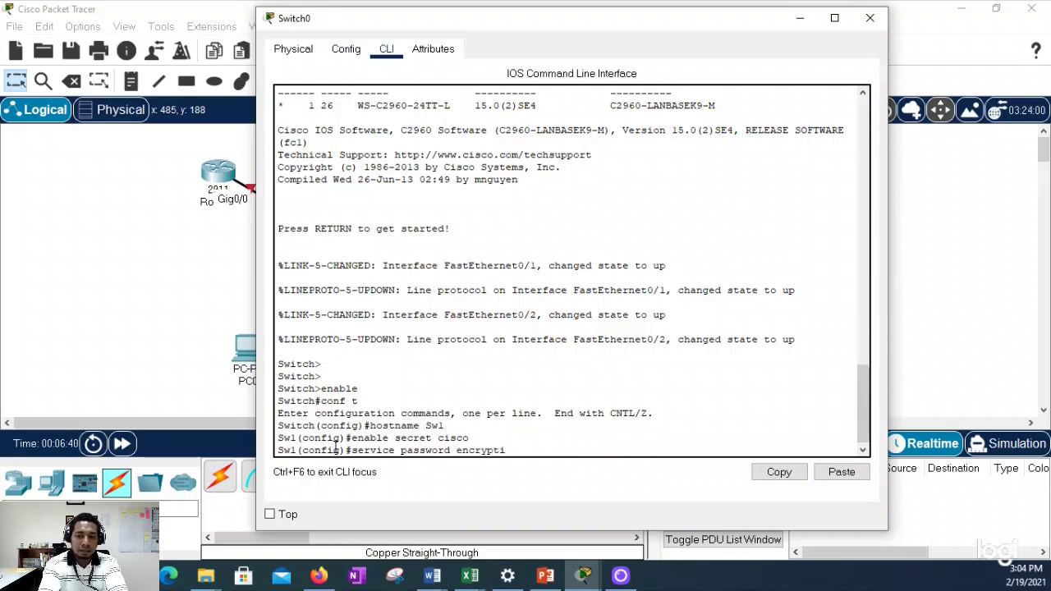
key(BackSpace)
key(BackSpace)
key(BackSpace)
key(BackSpace)
key(BackSpace)
key(BackSpace)
key(BackSpace)
key(BackSpace)
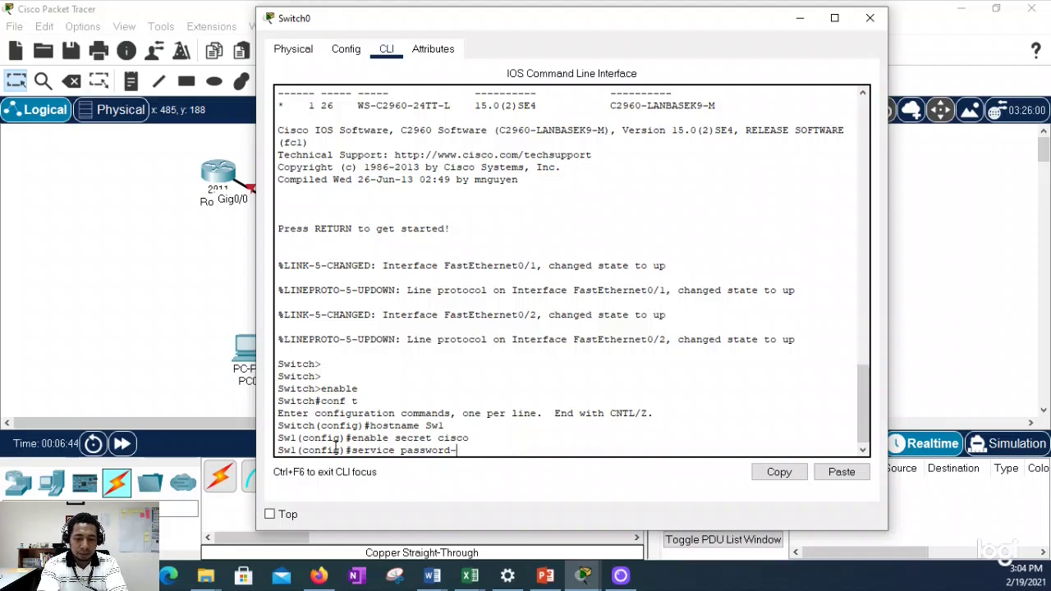
text(en)
key(Tab)
key(Return)
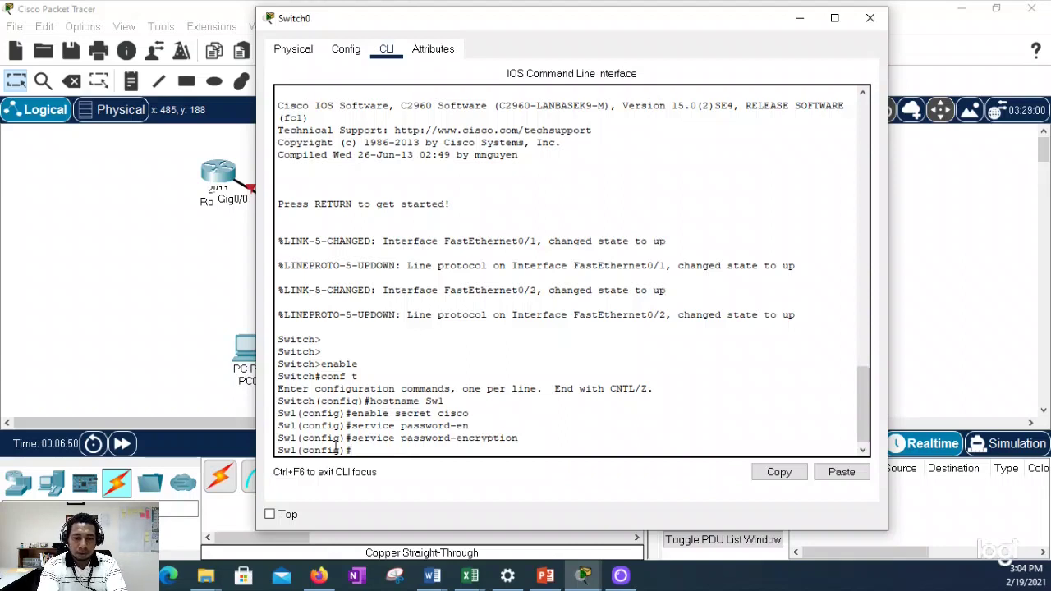
Step: Give console line 0 a password and require login
text(line con)
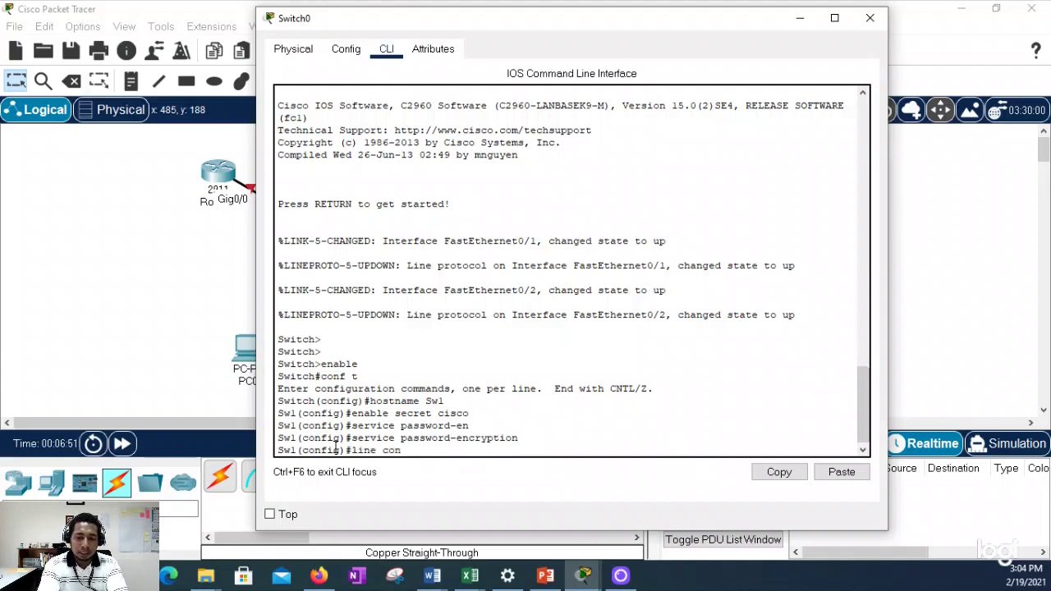
text( 0)
key(Return)
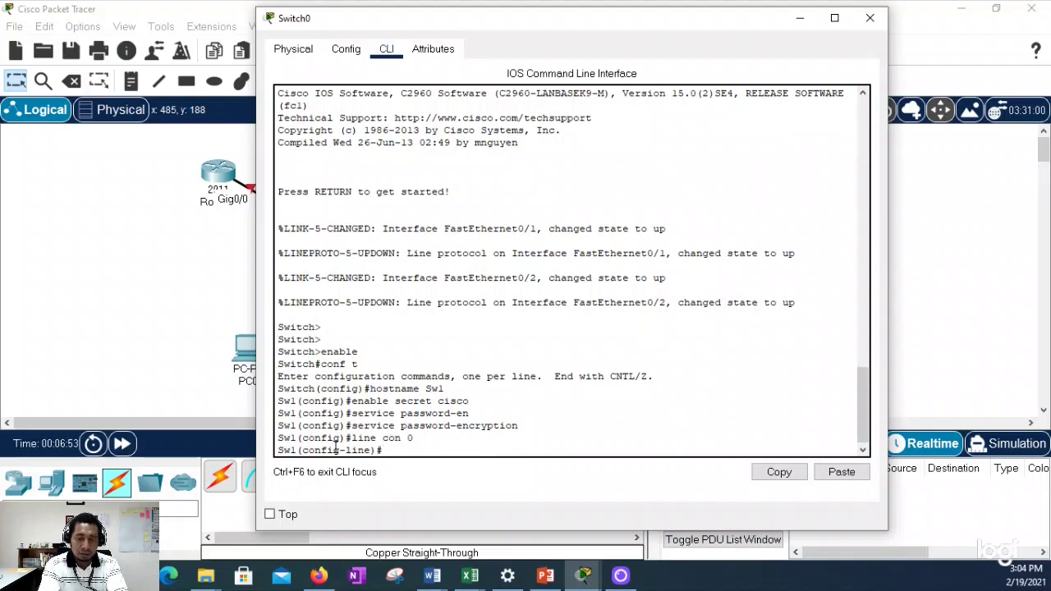
text(pas)
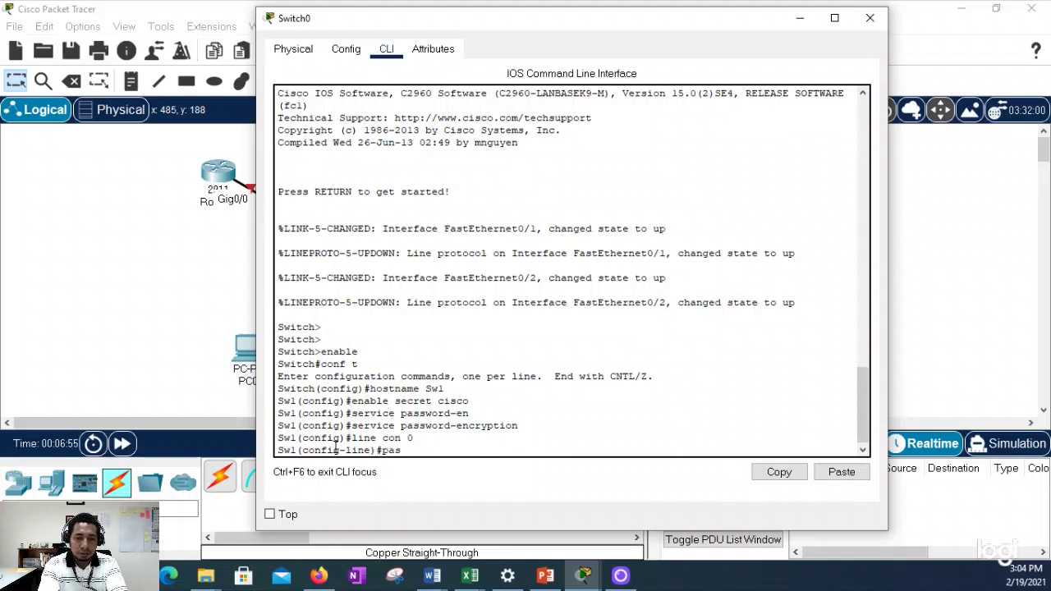
text(sword class)
key(Return)
text(login)
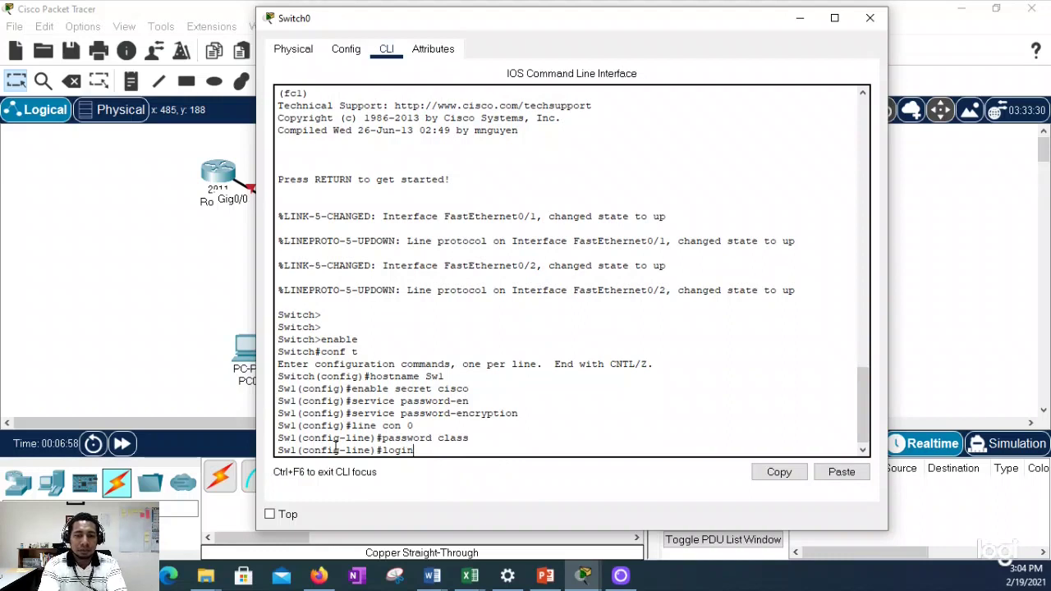
key(Return)
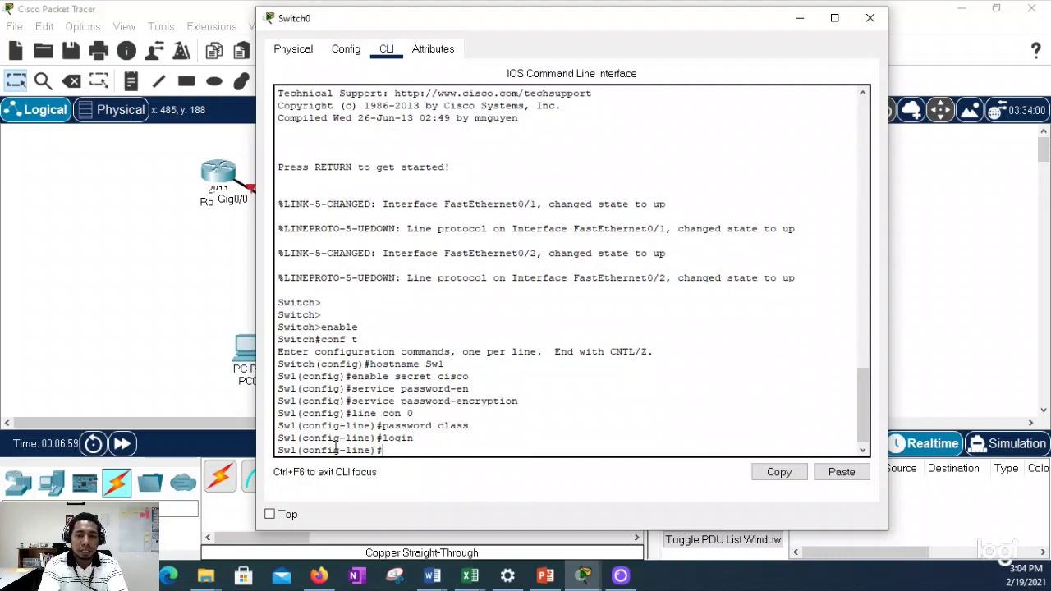
text(exit)
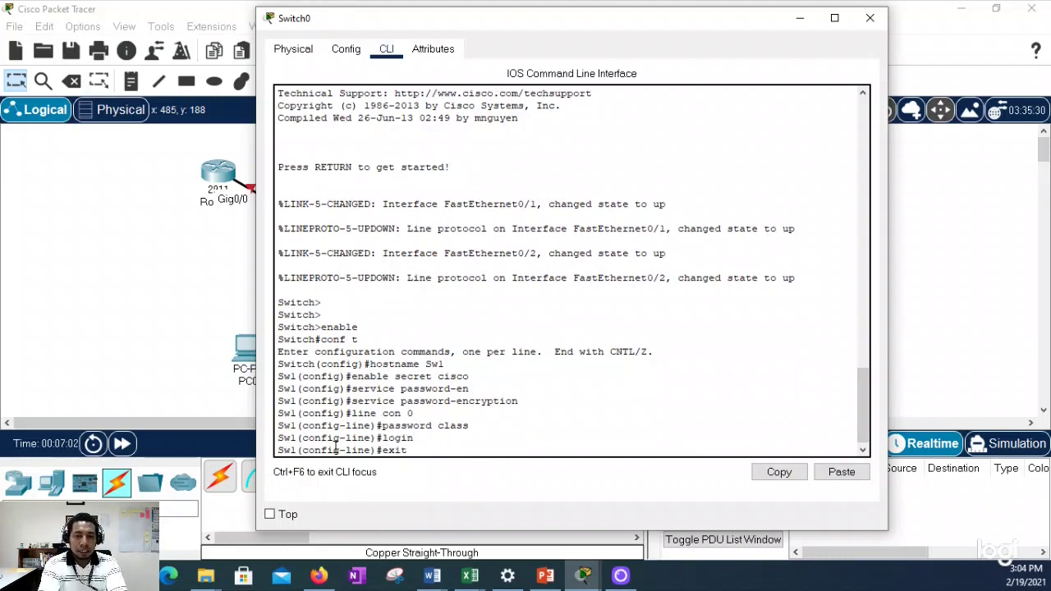
key(Return)
Step: Give vty lines 0 4 a password with login, then leave configuration mode
text(line v)
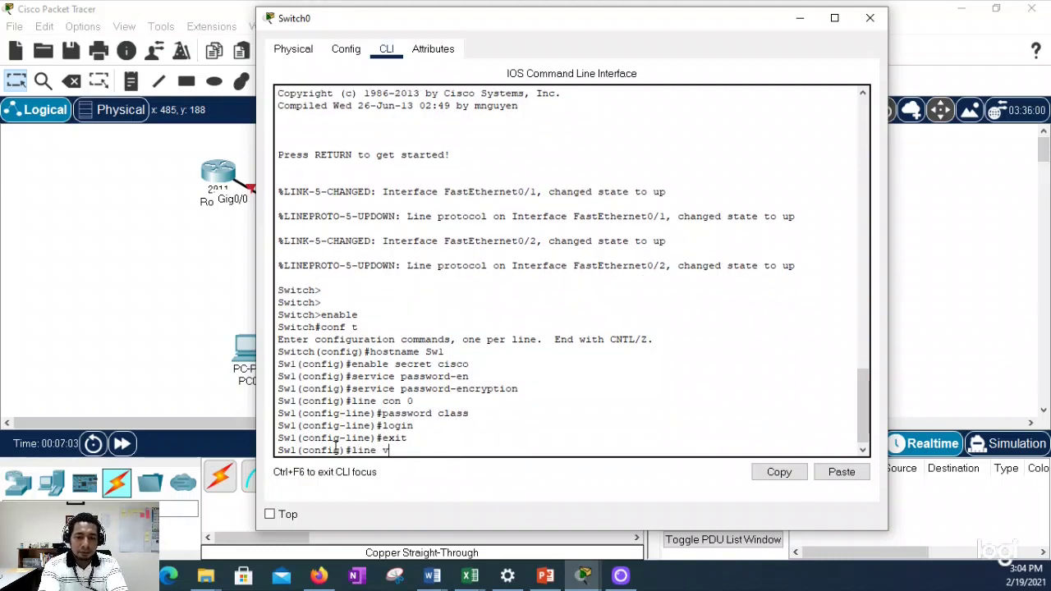
text(ty 0 4)
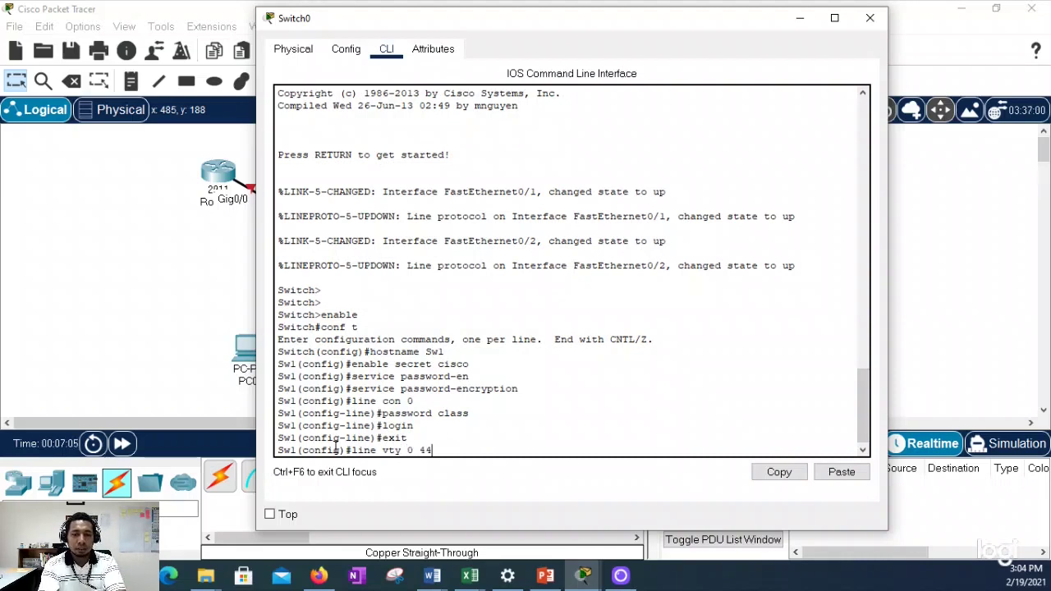
key(Return)
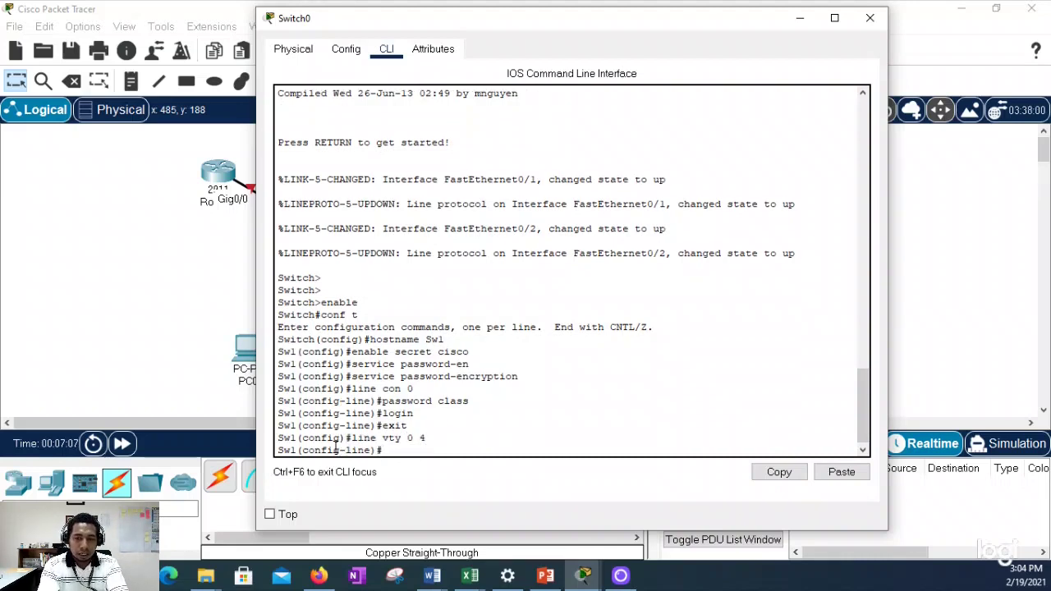
text(password )
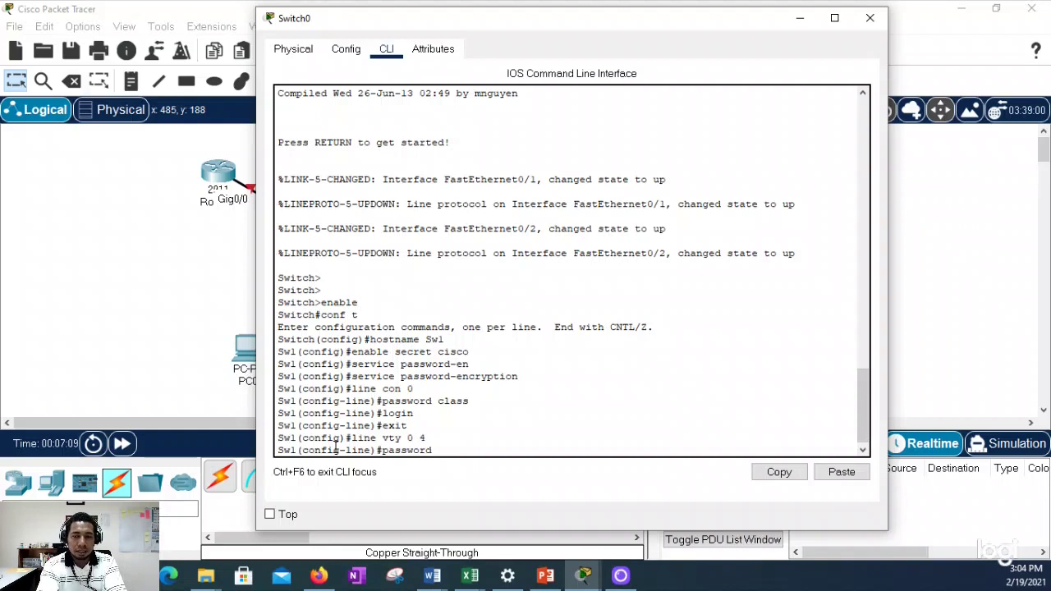
text(class)
key(Return)
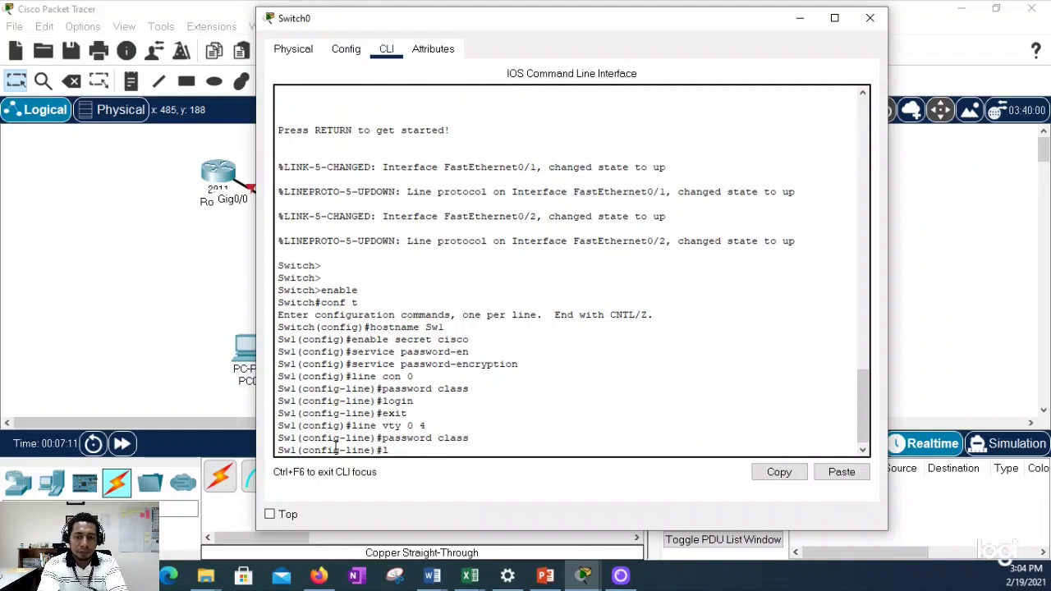
text(login)
key(Return)
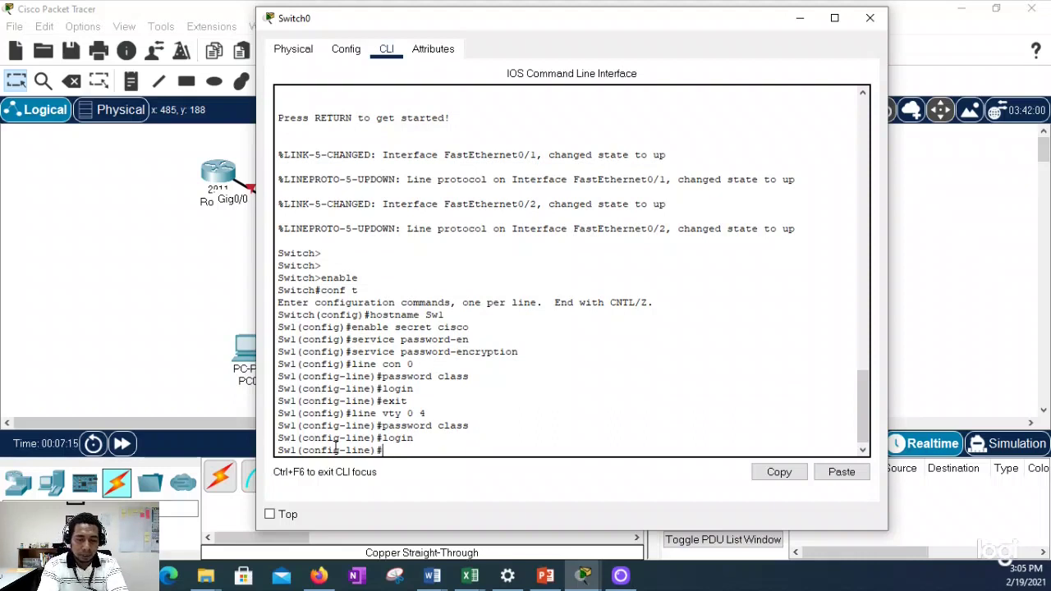
text(exit)
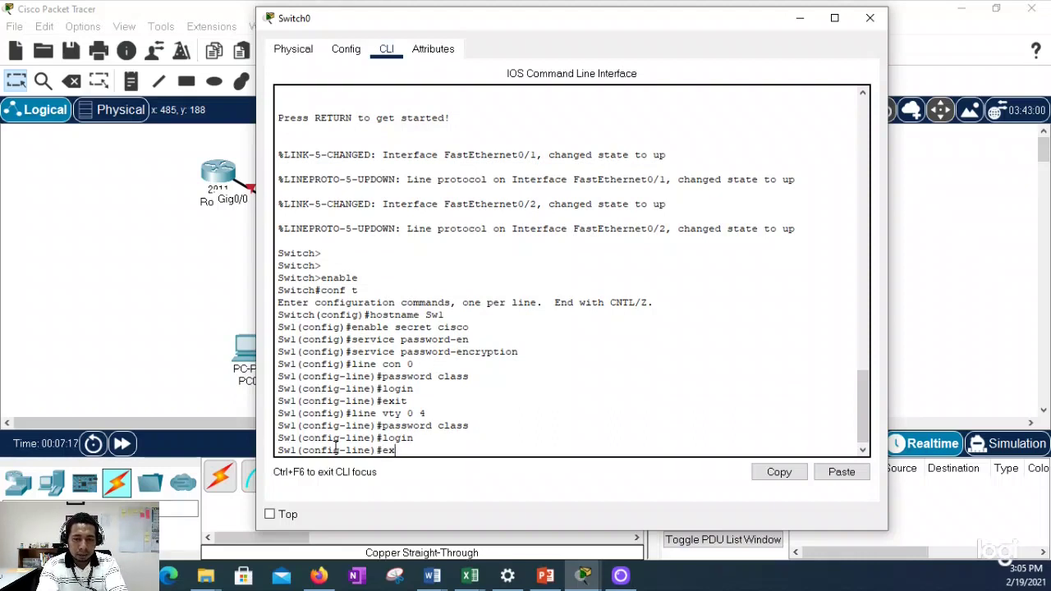
key(Return)
key(Return)
text(exit)
key(Return)
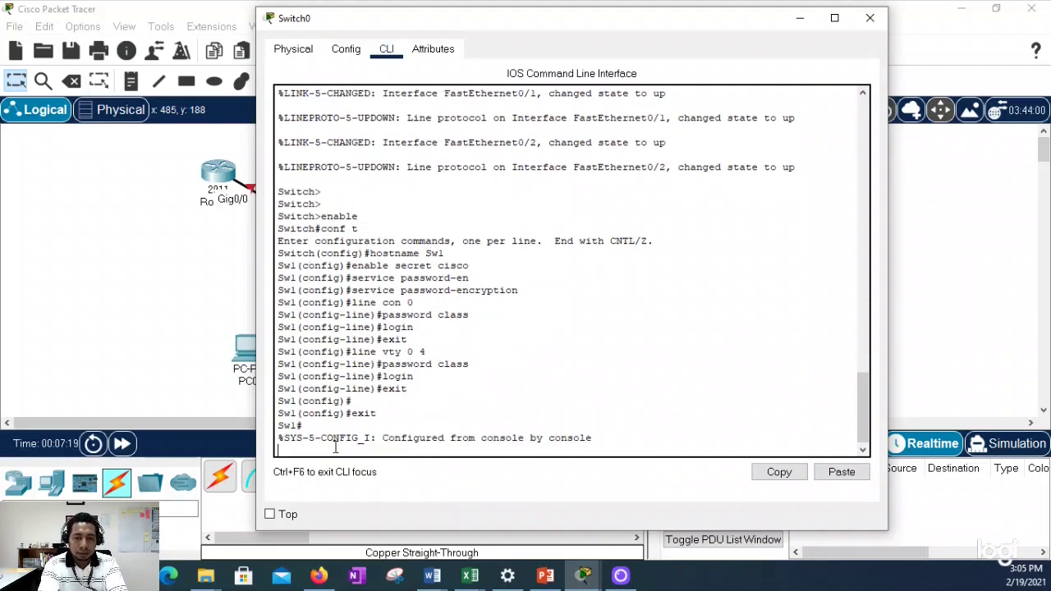
key(Return)
text(show )
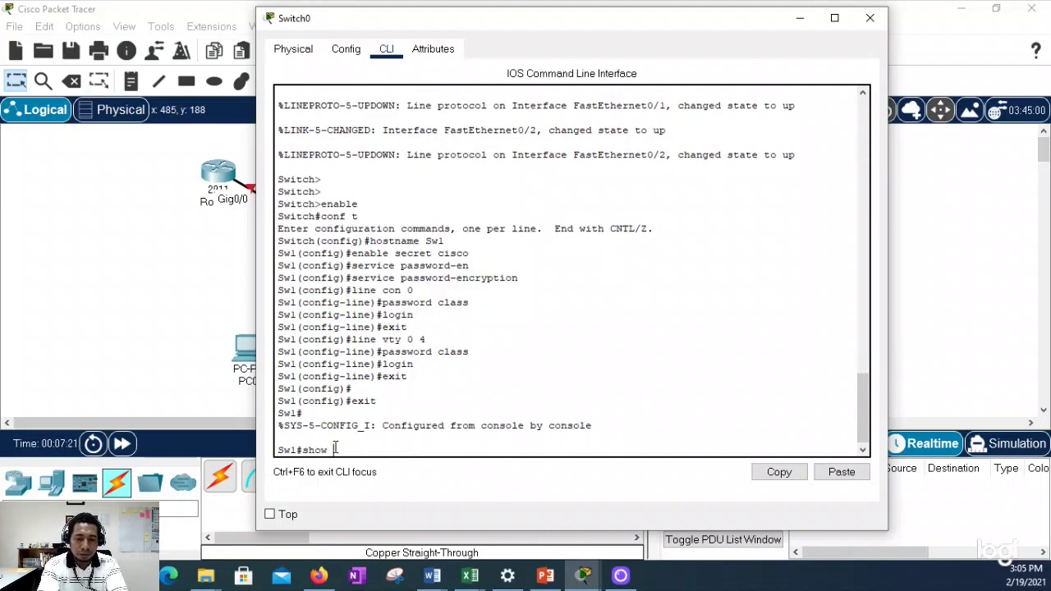
text(ip int brief)
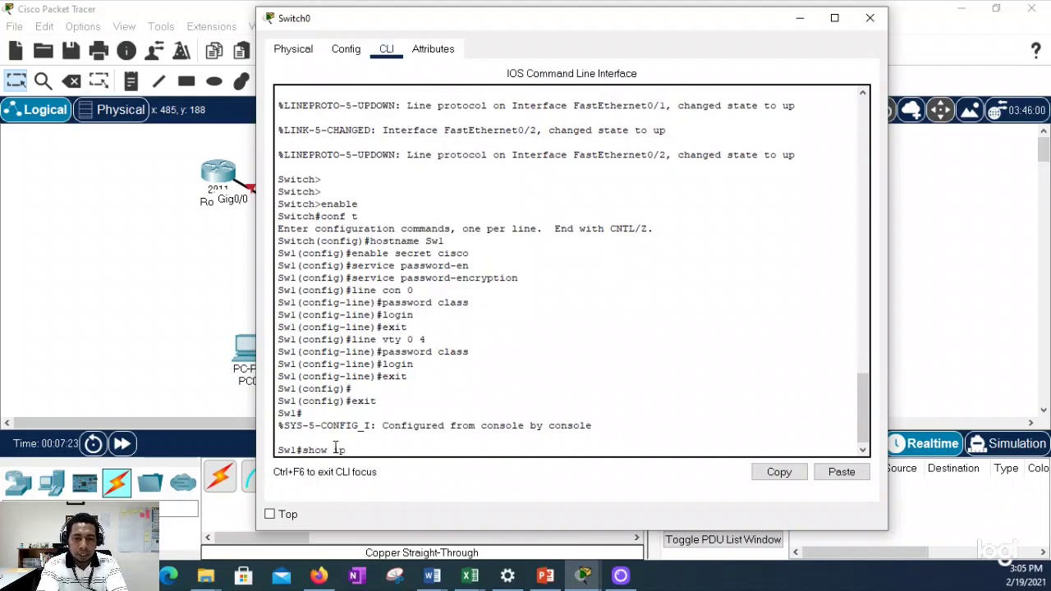
key(Return)
key(Return)
key(Return)
key(Return)
key(Return)
key(Return)
key(Return)
key(Return)
key(Return)
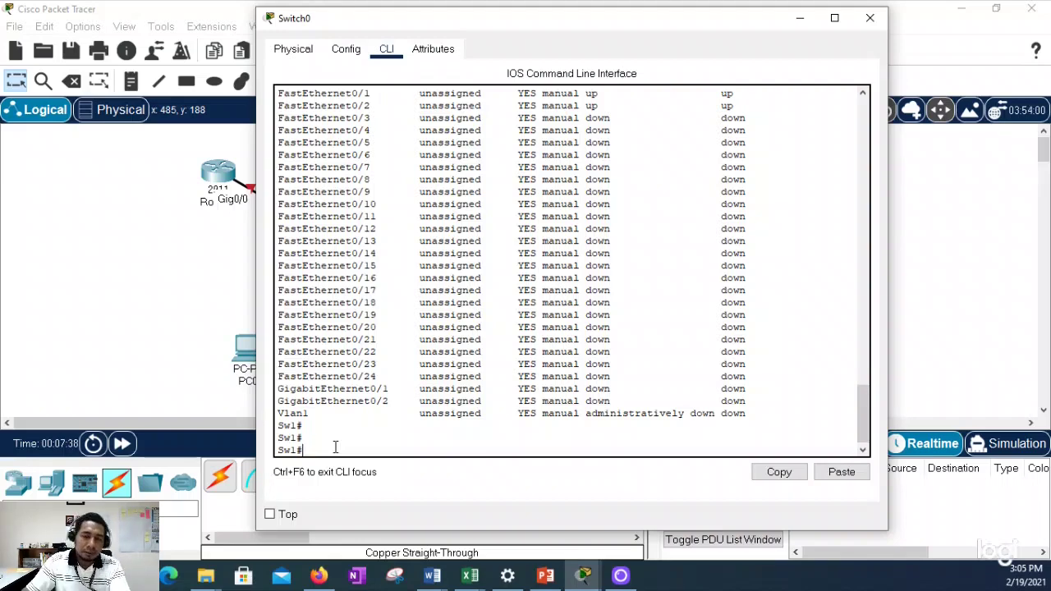
scroll(335, 447, up, 15)
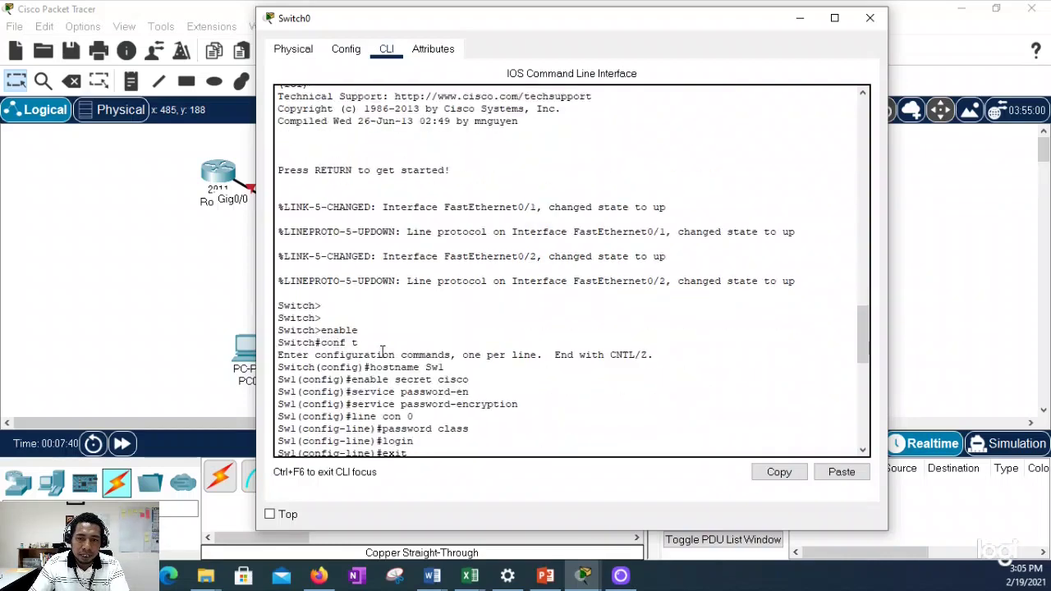
scroll(409, 340, down, 3)
drag(469, 240, 357, 240)
scroll(400, 297, down, 3)
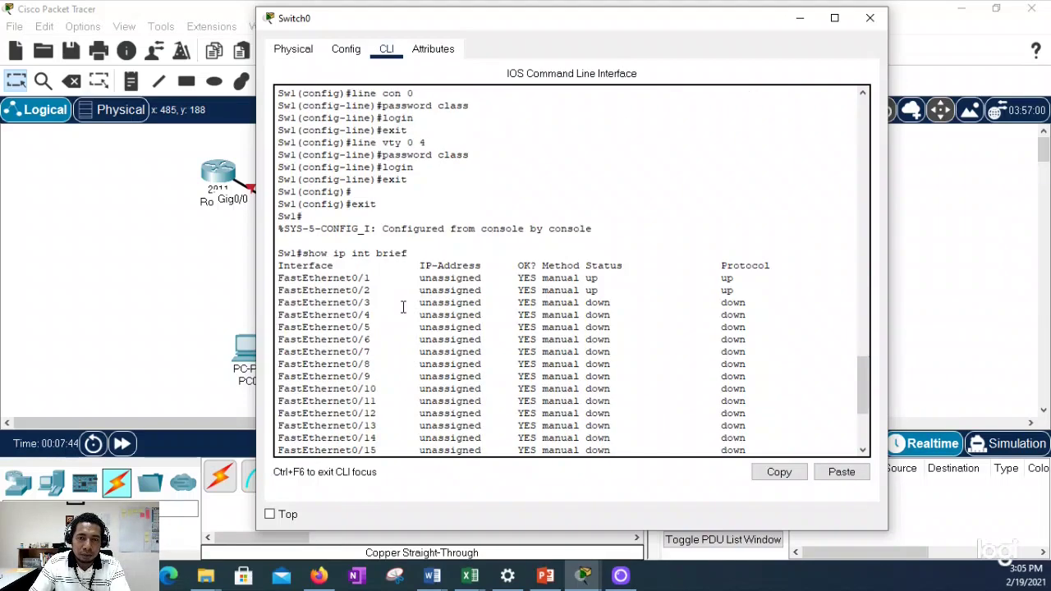
scroll(401, 297, up, 5)
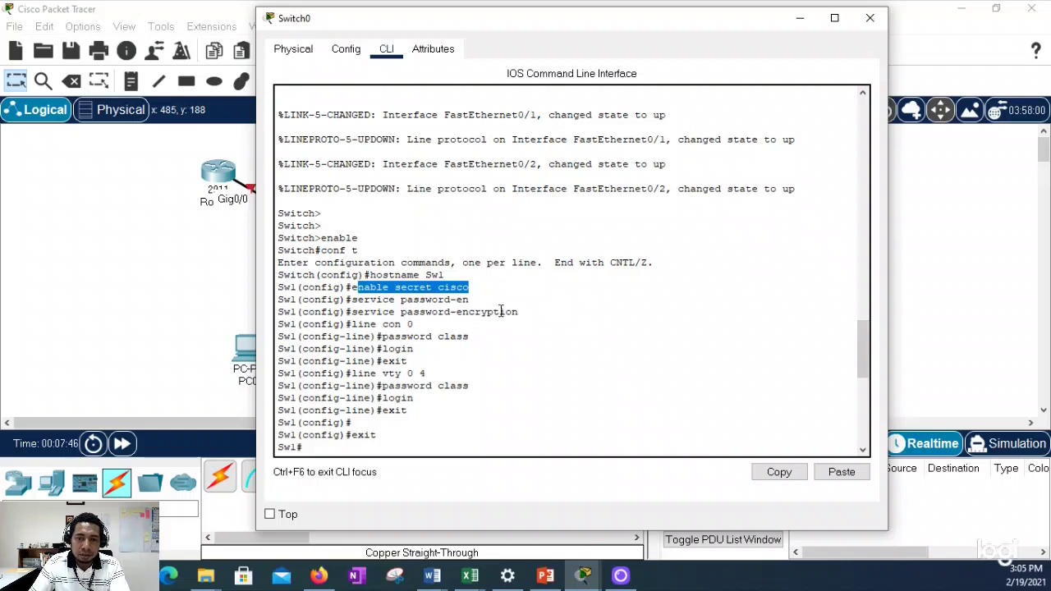
click(469, 299)
drag(522, 312, 352, 312)
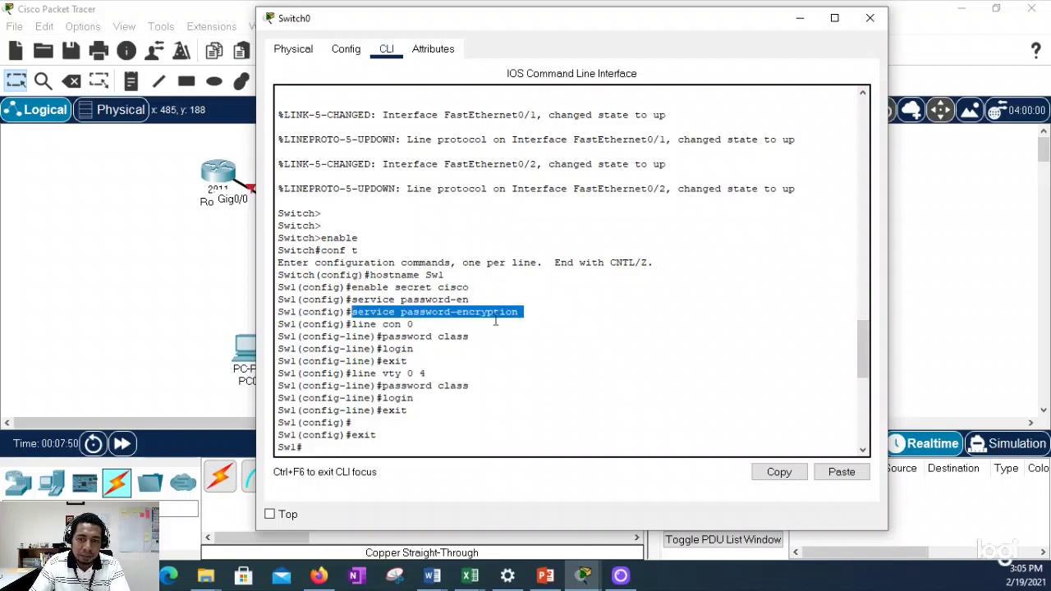
scroll(426, 292, down, 1)
drag(394, 288, 357, 279)
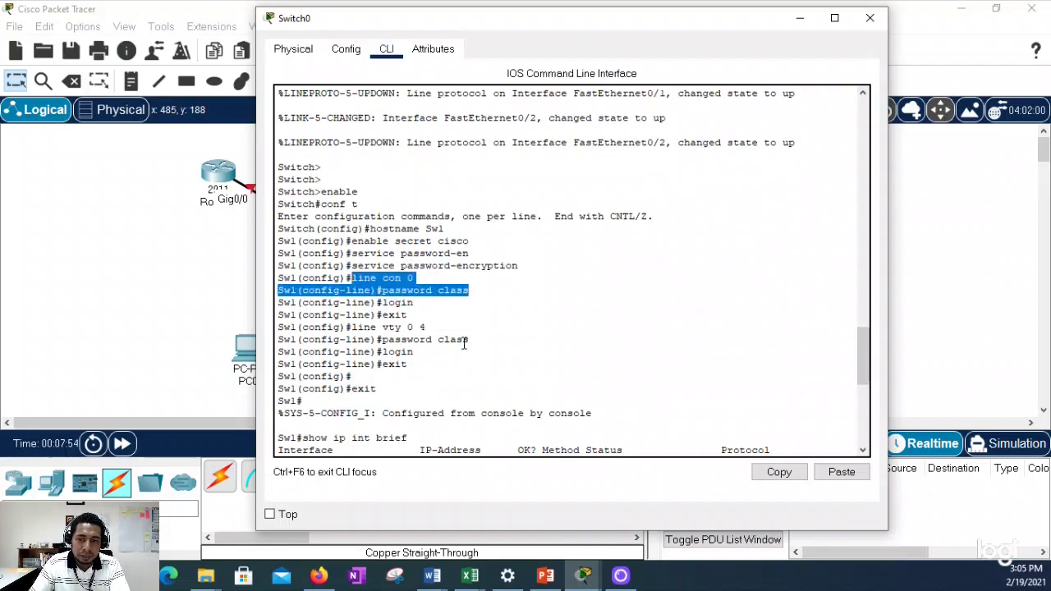
drag(484, 338, 383, 327)
scroll(429, 270, down, 3)
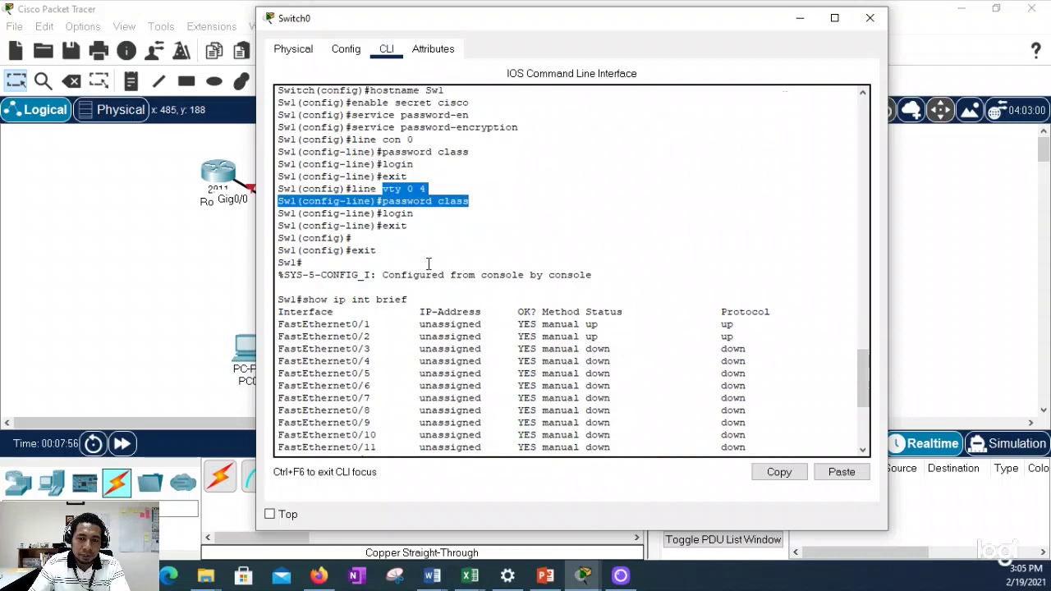
scroll(492, 230, down, 6)
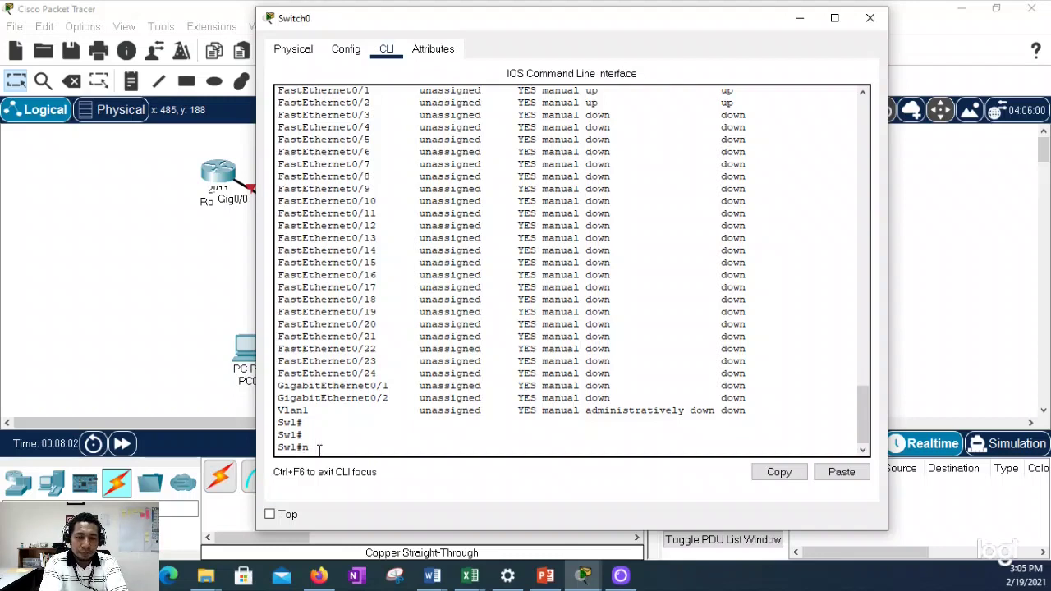
Step: Disable DNS resolution on Sw1 with no ip domain-lookup in global configuration
text(conf t)
key(Return)
text(no d)
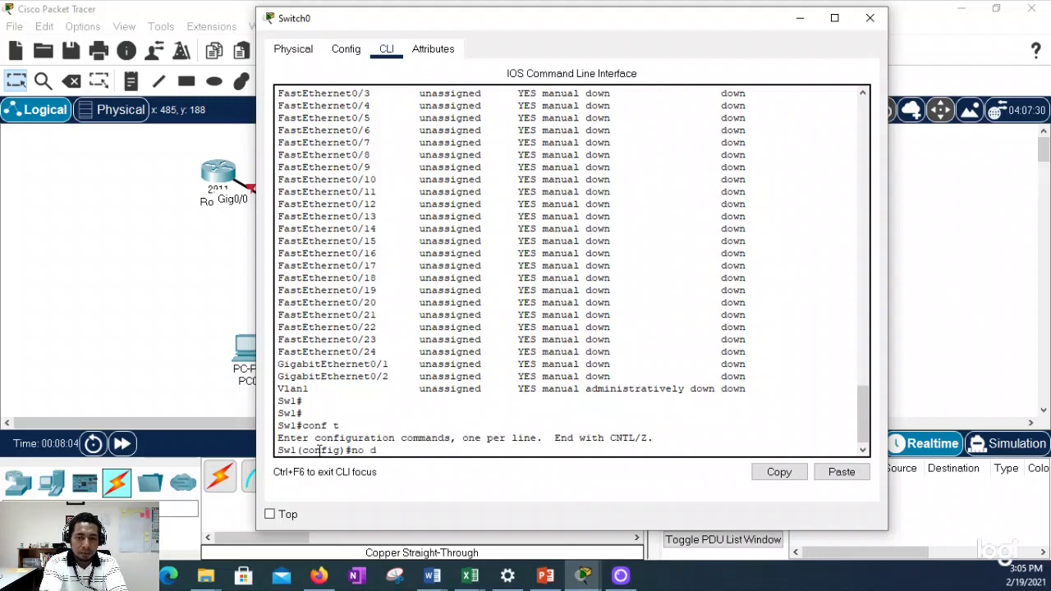
key(BackSpace)
text(ip do)
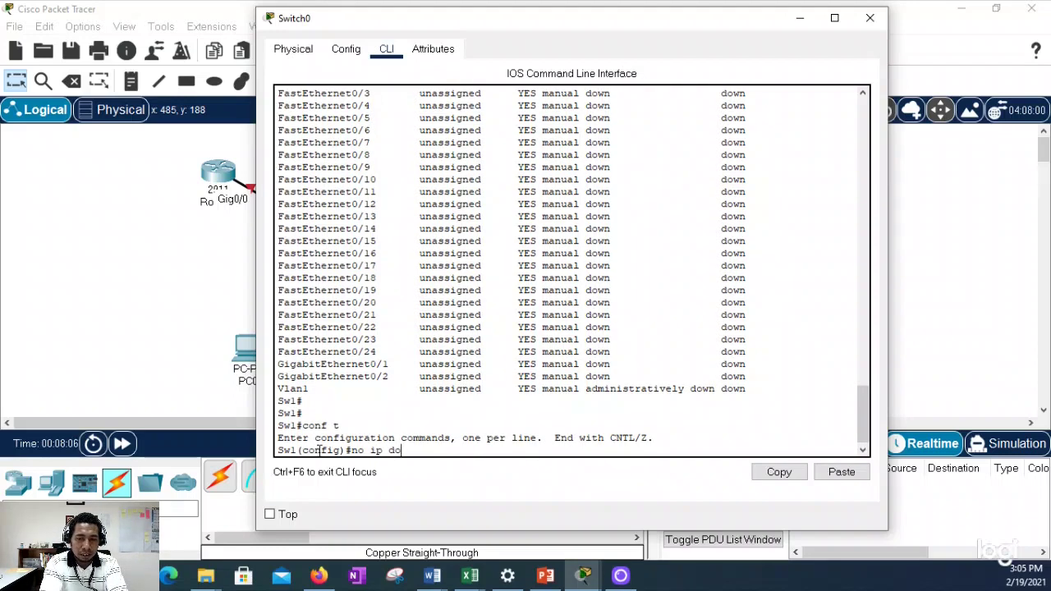
text(main-look)
key(Return)
key(Up)
text(up)
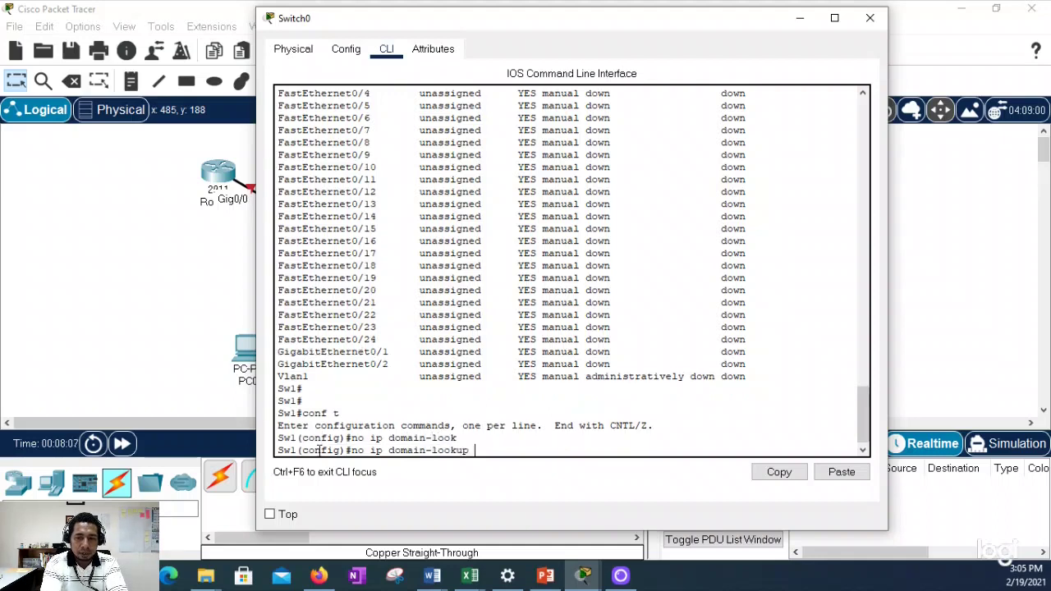
key(Return)
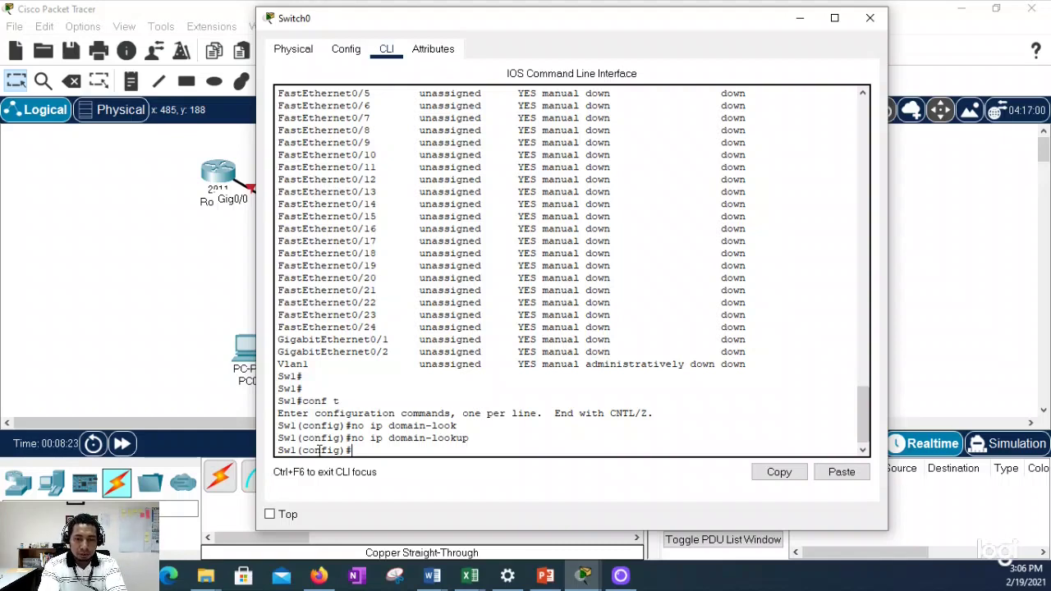
Step: Run do show vlan brief, highlight VLAN 1's ports, and move the console to reveal the topology
text(show)
key(BackSpace)
key(BackSpace)
key(BackSpace)
key(BackSpace)
text(dpo)
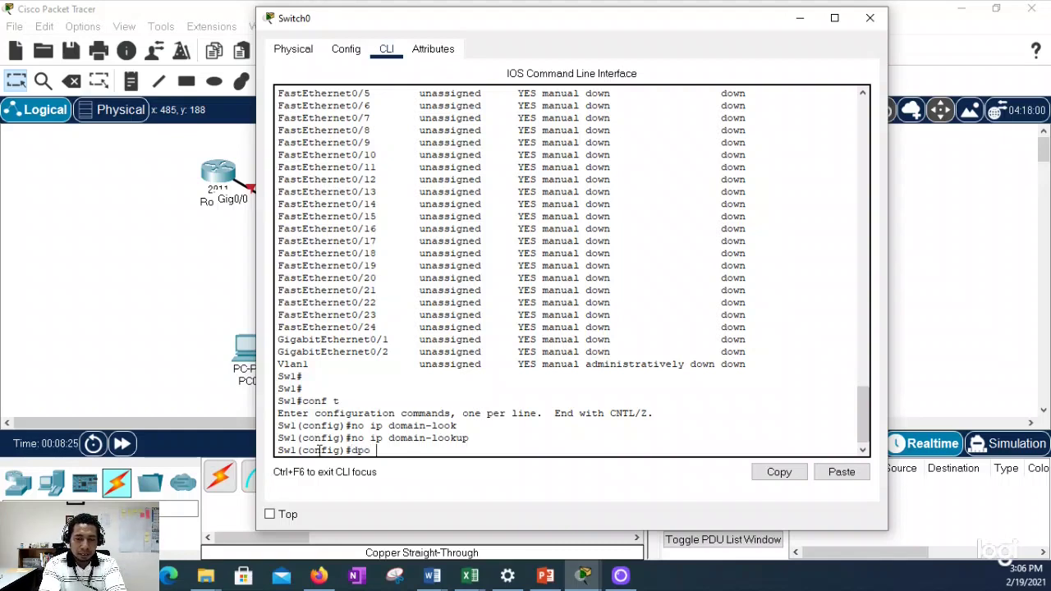
key(BackSpace)
key(BackSpace)
key(BackSpace)
text(o show )
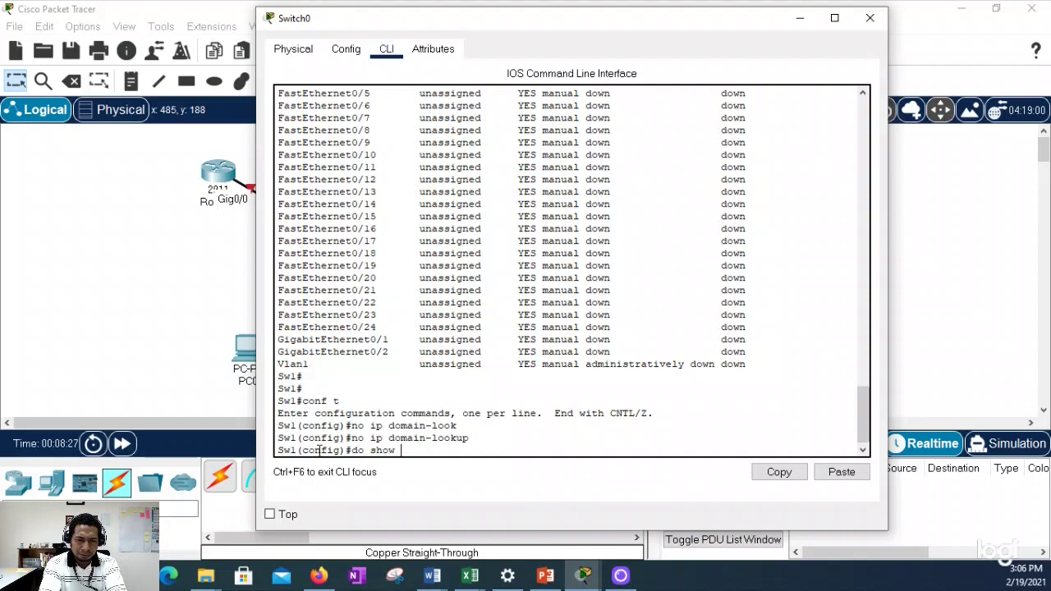
text(vlan brief)
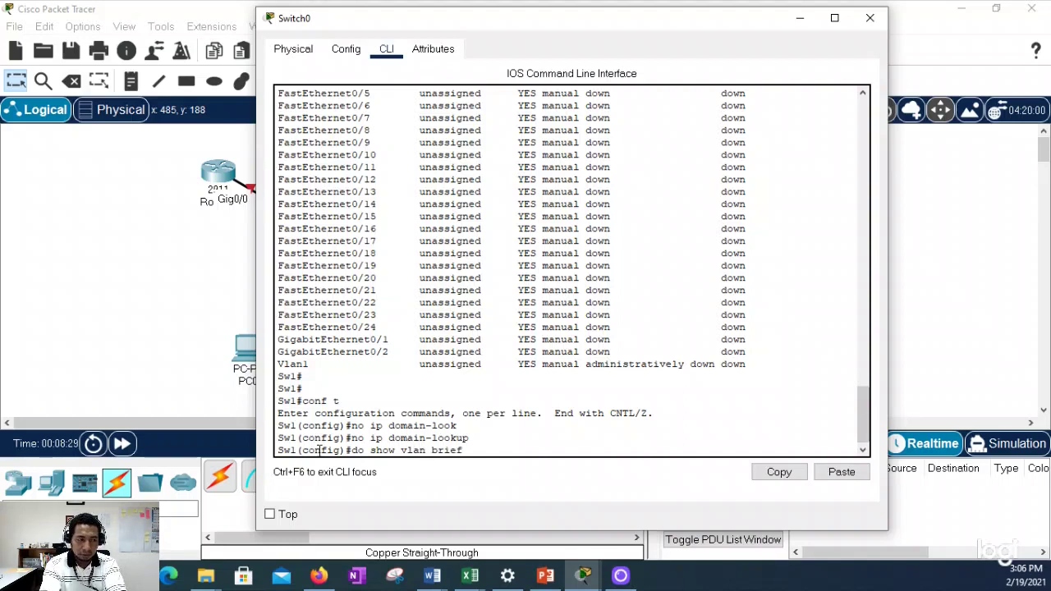
key(Return)
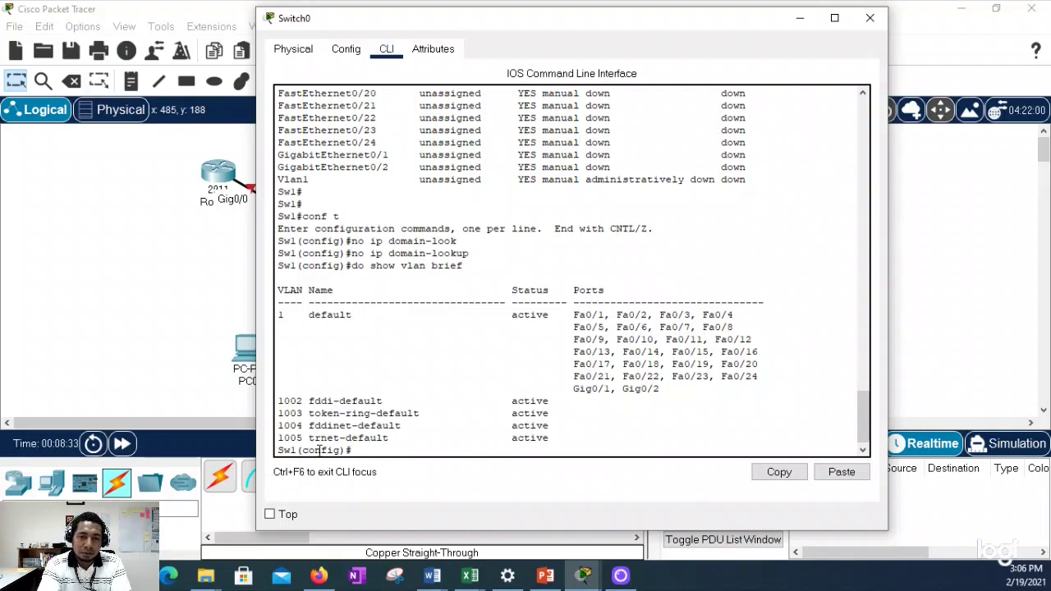
drag(281, 314, 551, 433)
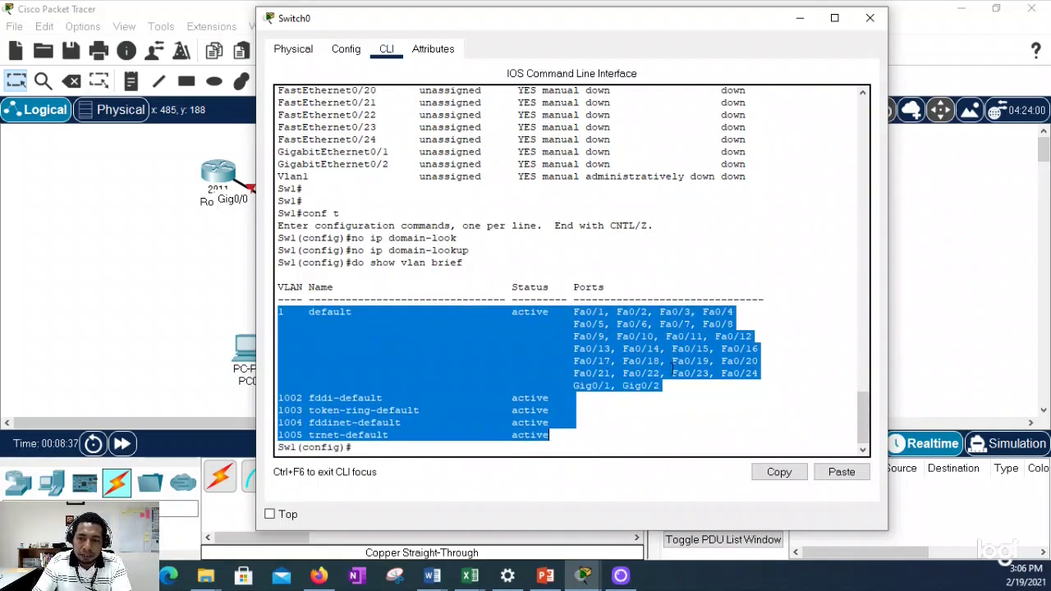
click(672, 394)
drag(672, 394, 263, 316)
click(365, 444)
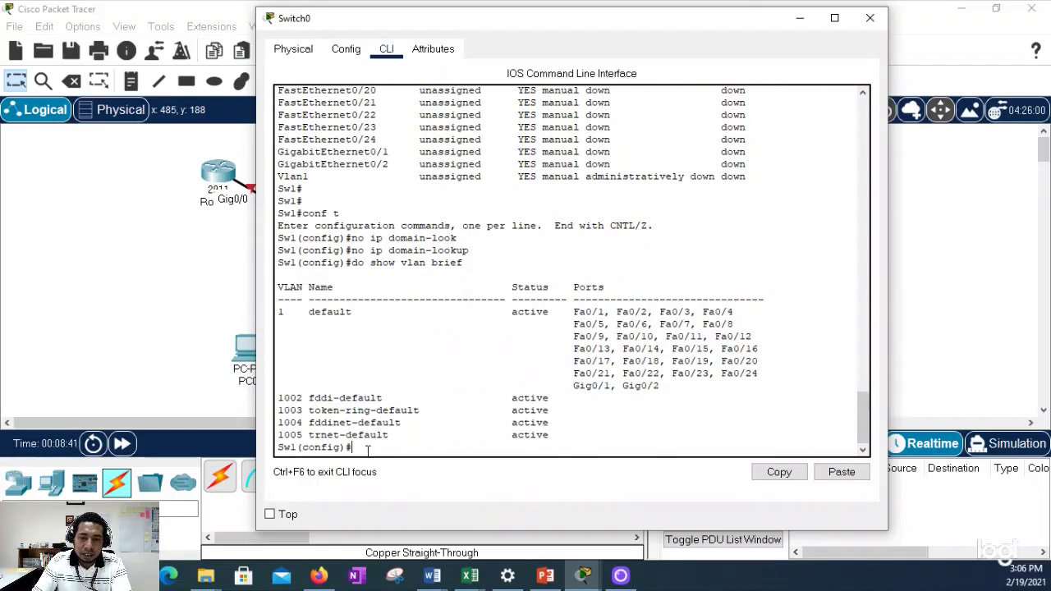
drag(631, 28, 778, 31)
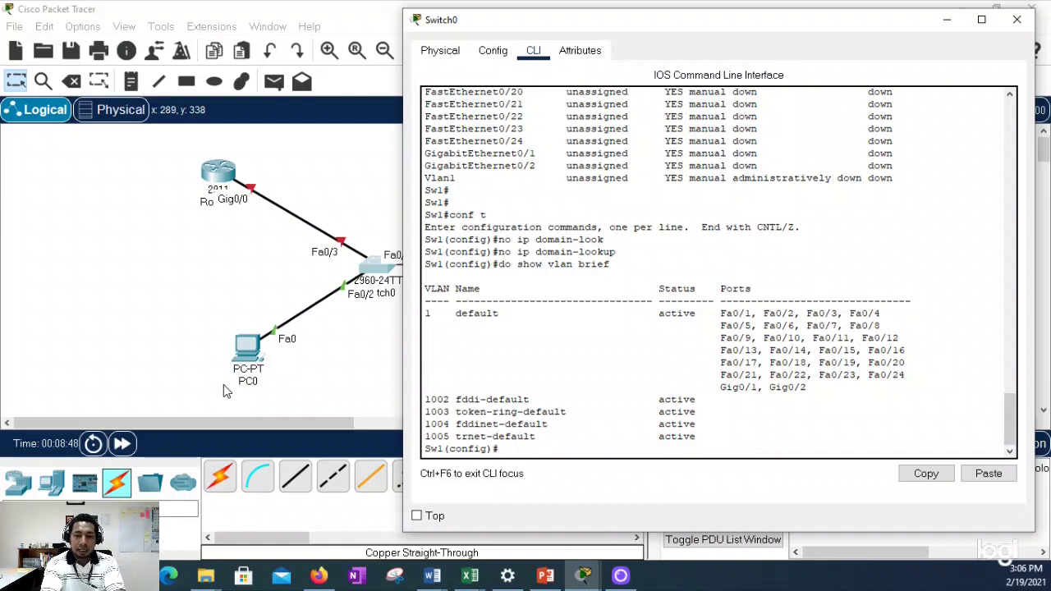
Step: Assign 192.168.10.10 255.255.255.0 to interface VLAN 1 and bring it up
text(int vlan 1)
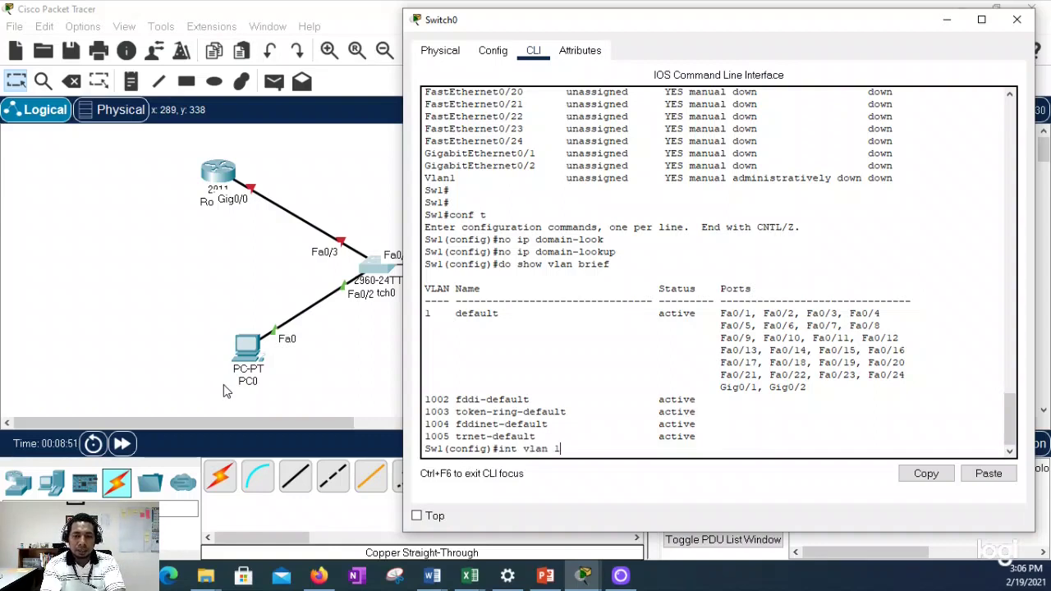
key(Return)
text(ip ad)
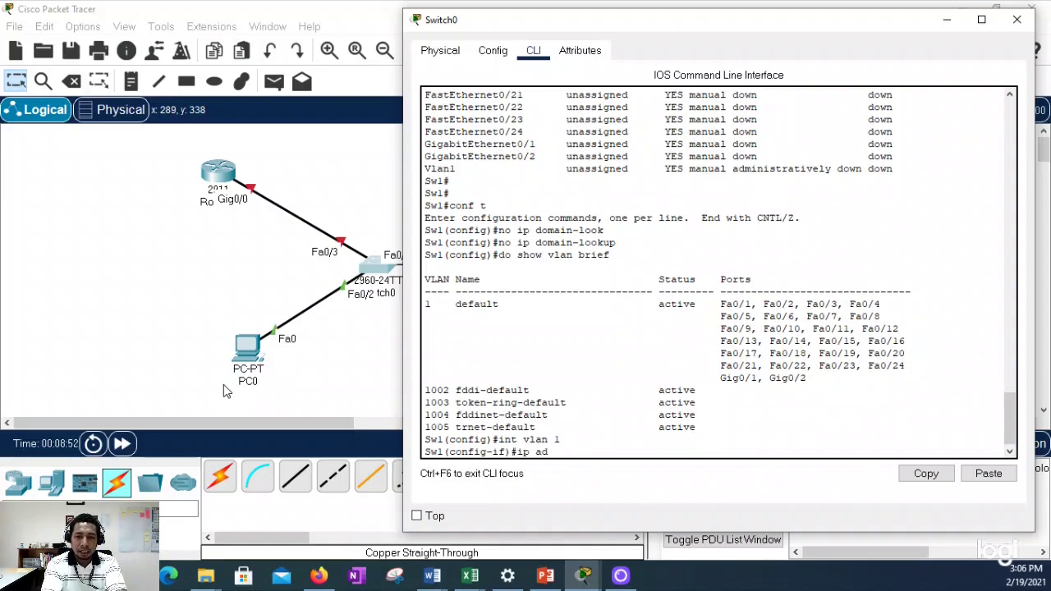
text(d)
text( 192)
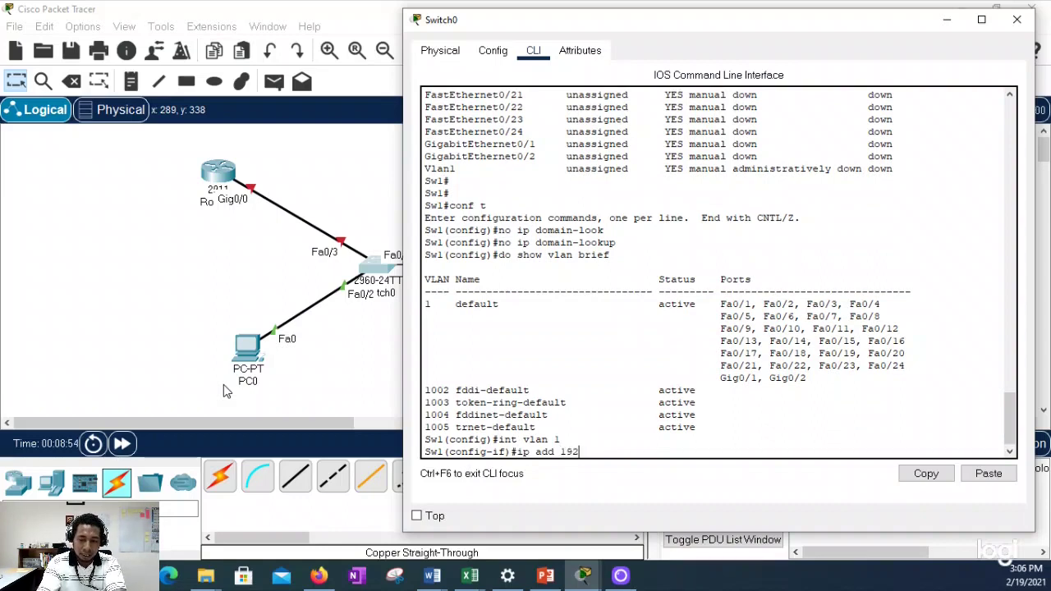
text(.168.)
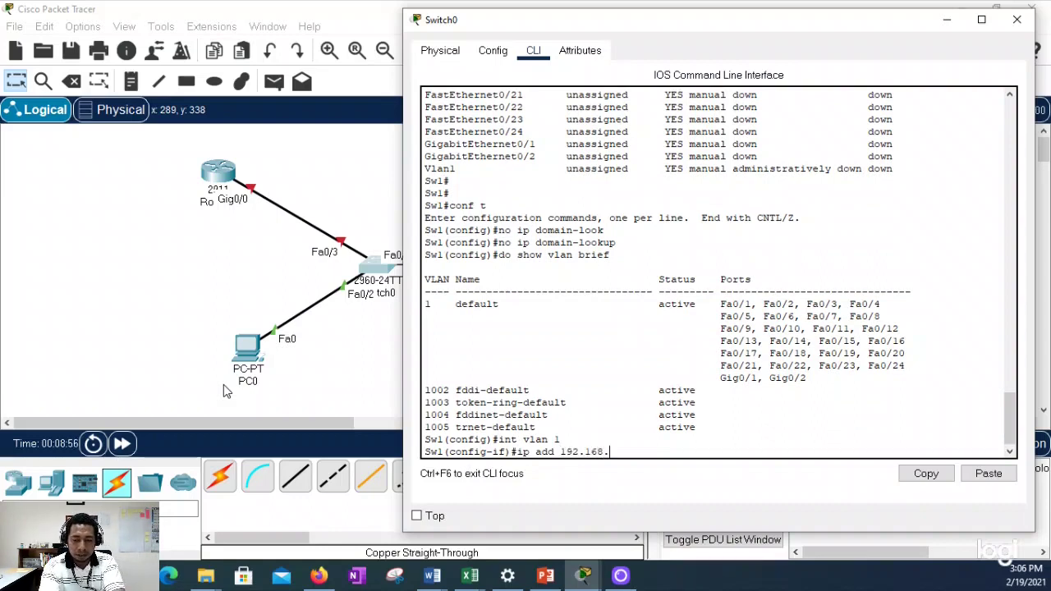
text(10.10)
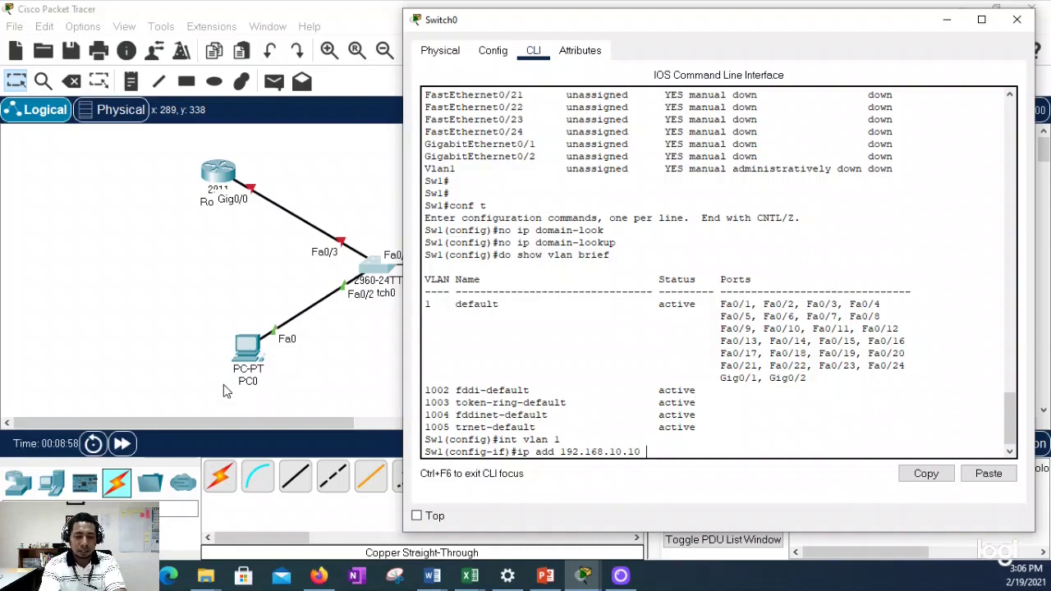
text( 255.255.255.0)
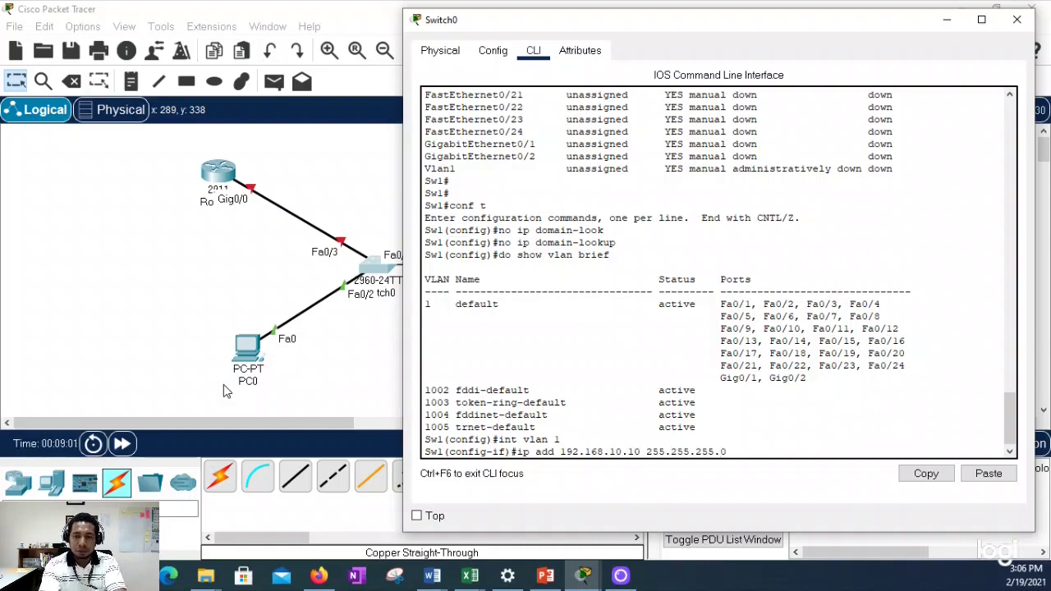
key(Return)
text(no shut)
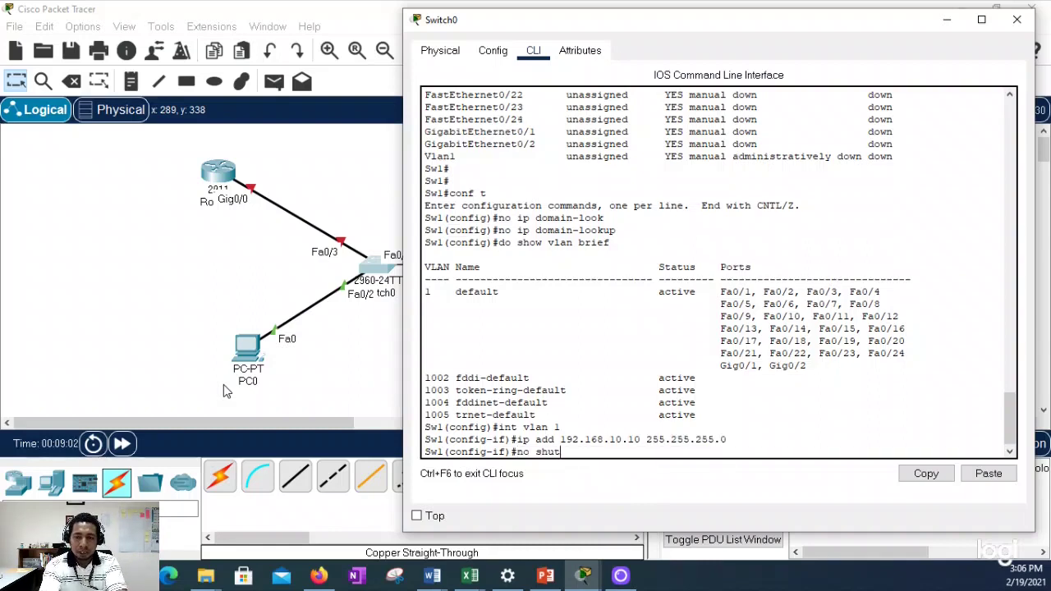
key(Return)
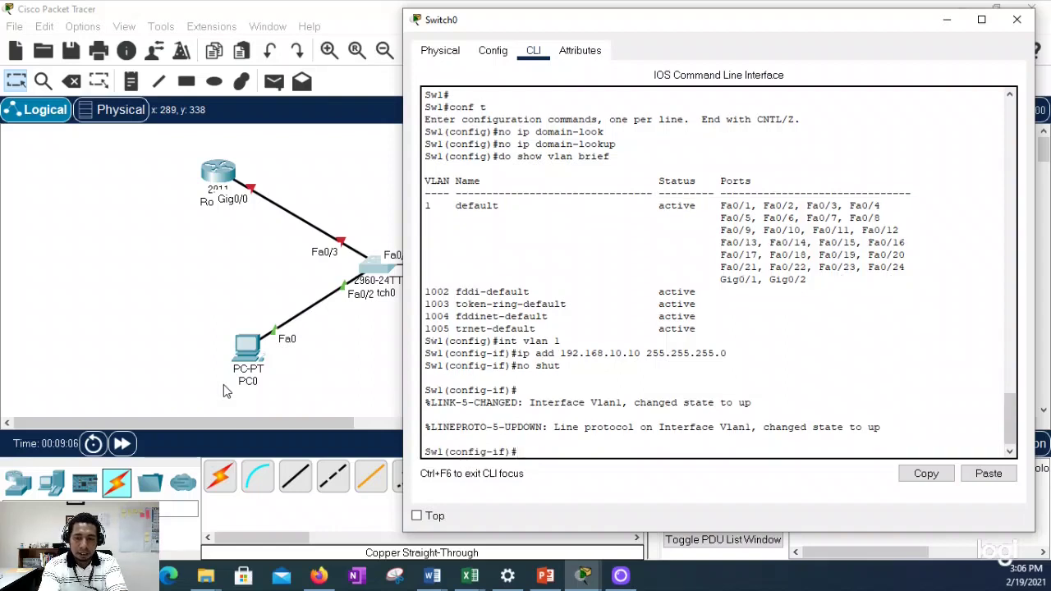
Step: Save the running config to startup-config with copy run start and wr, then log out
text(end)
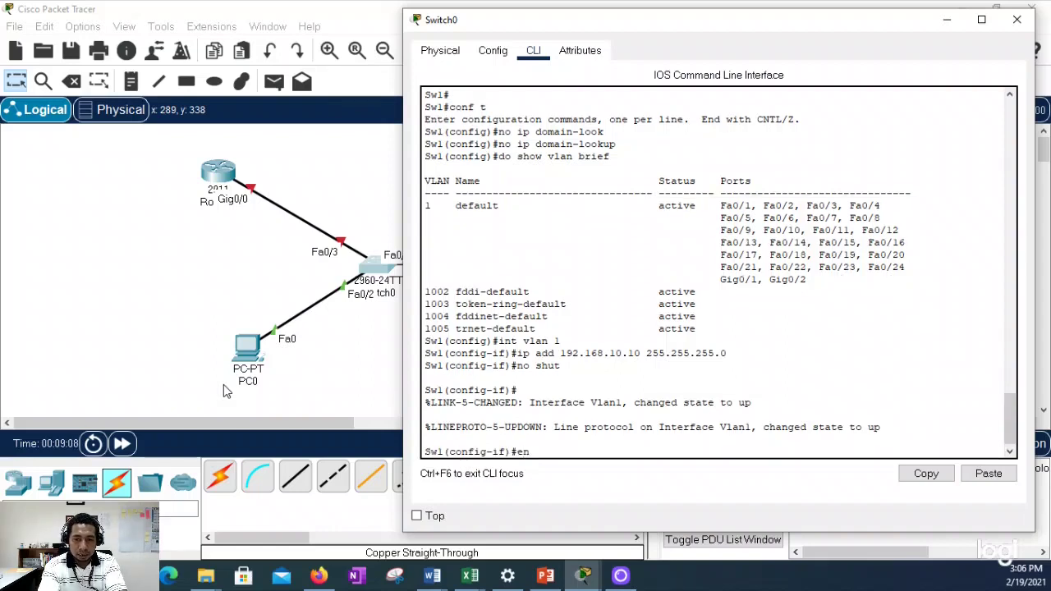
key(Return)
text(wr)
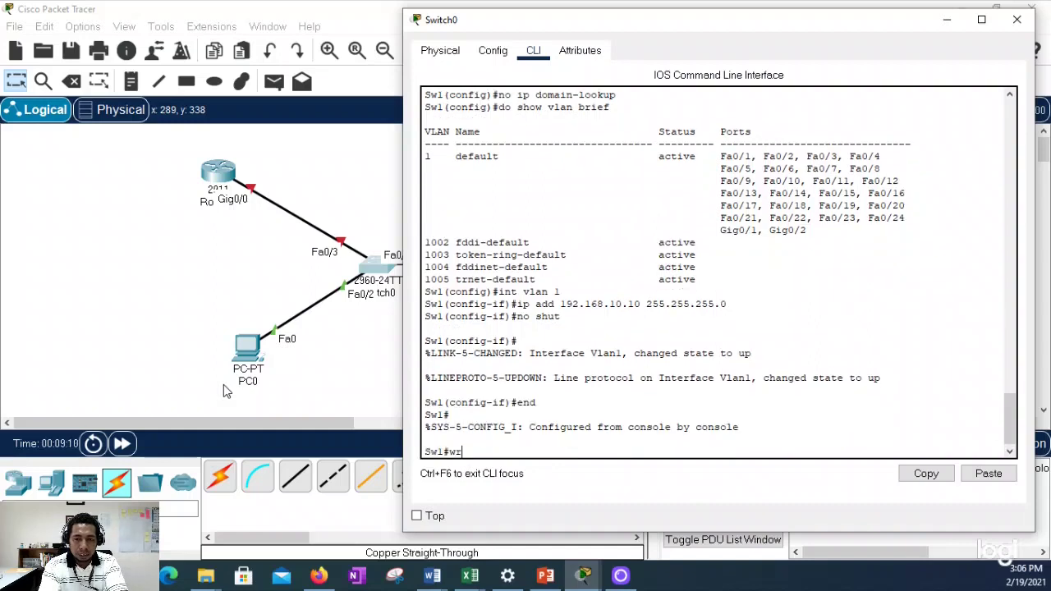
key(BackSpace)
key(BackSpace)
text(copy run start)
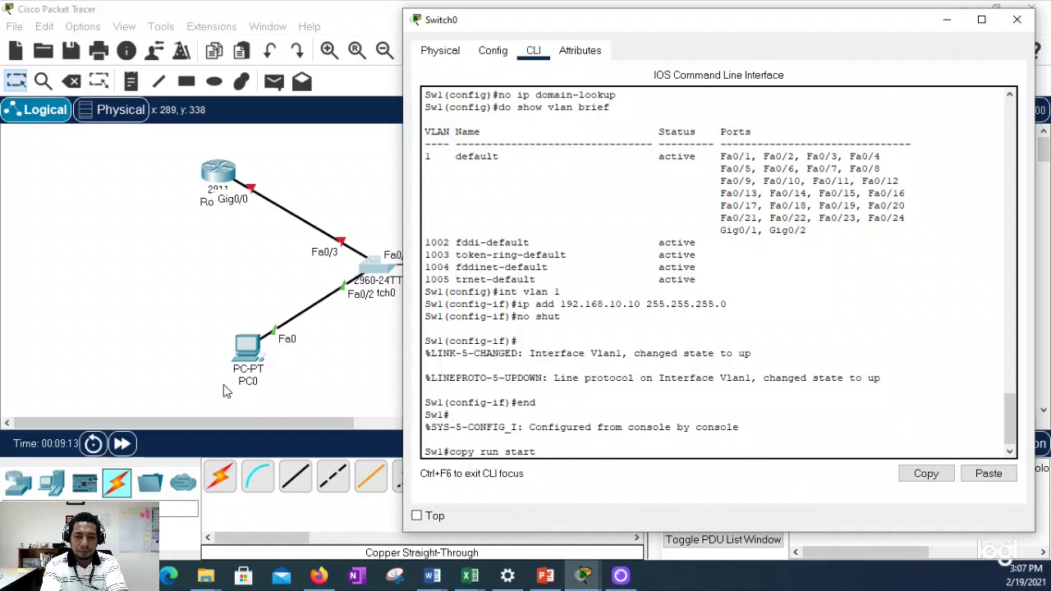
key(Return)
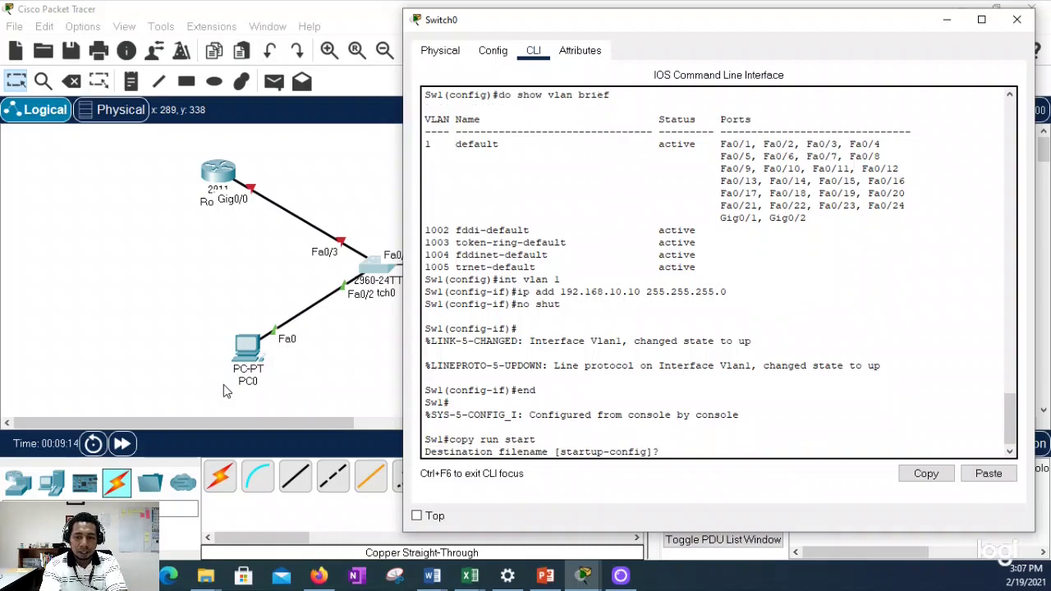
key(Return)
text(w1#w)
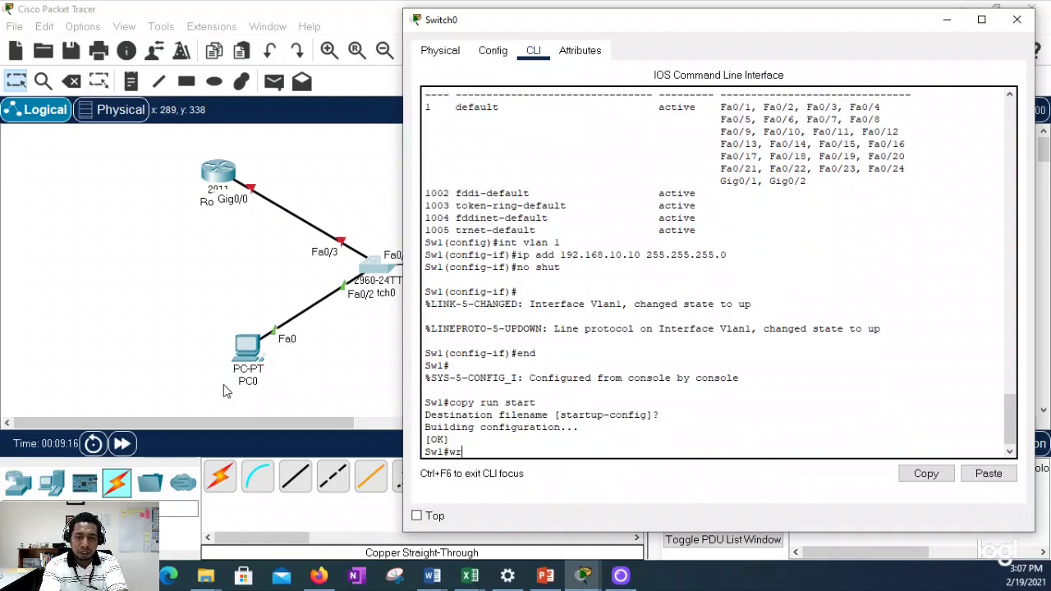
text(r)
key(Return)
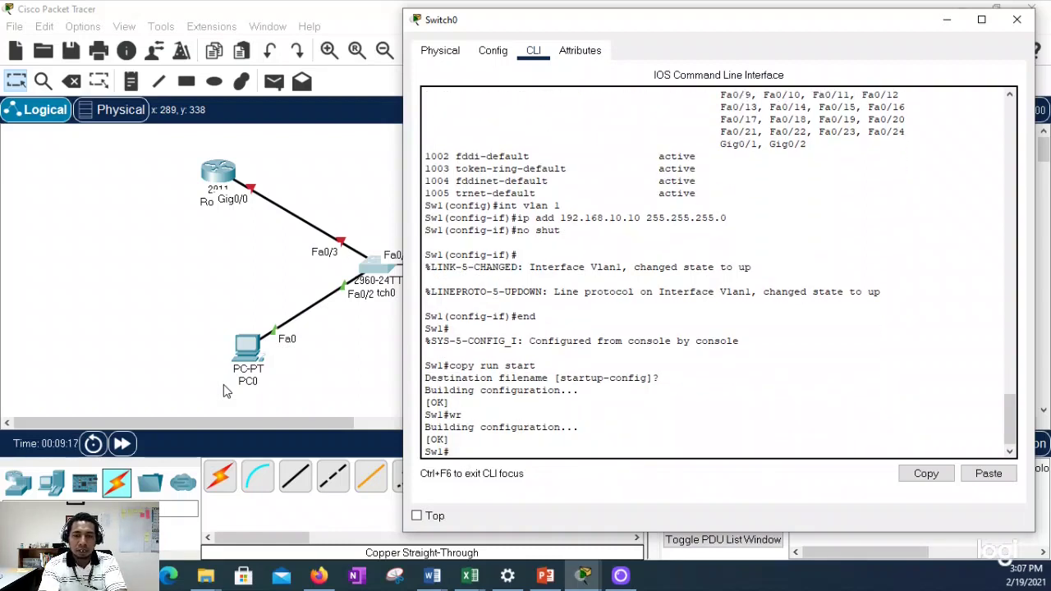
text(exit)
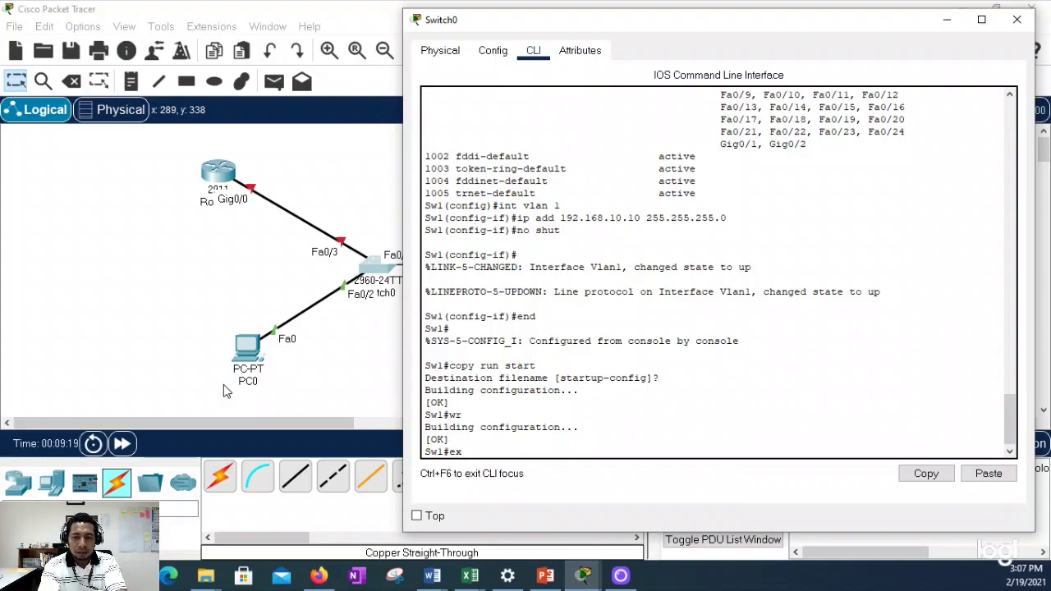
key(Return)
key(Return)
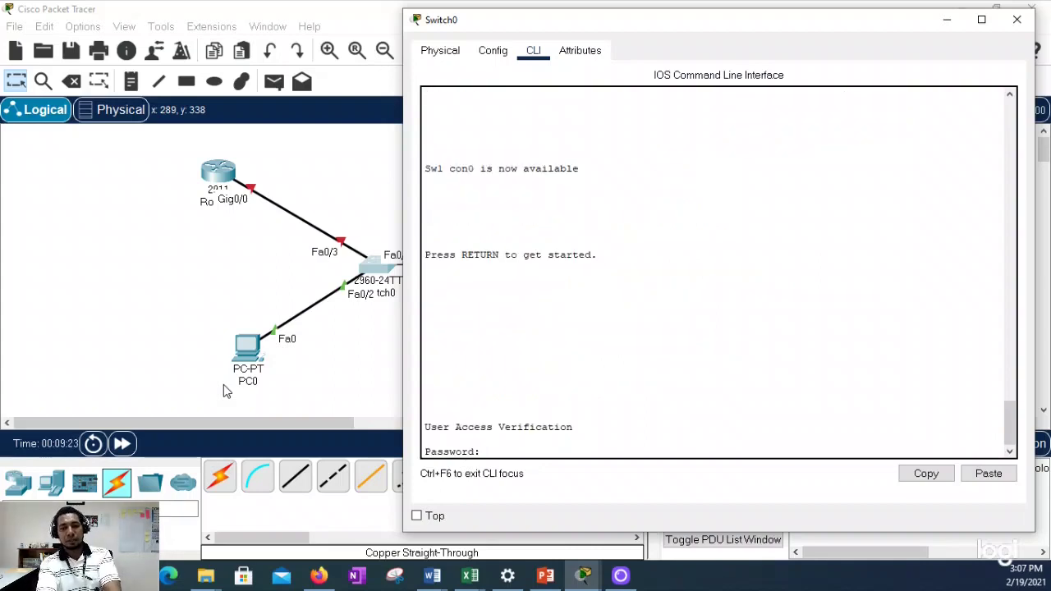
Step: Log back into Sw1 with the console password, reach Sw1# with the enable secret, and close the window
key(Return)
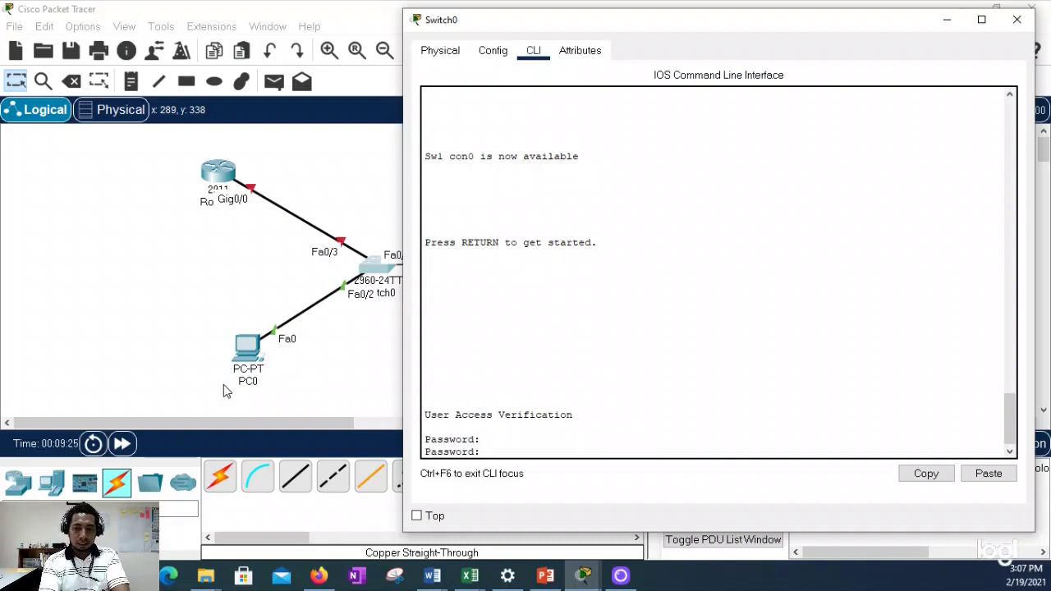
key(Return)
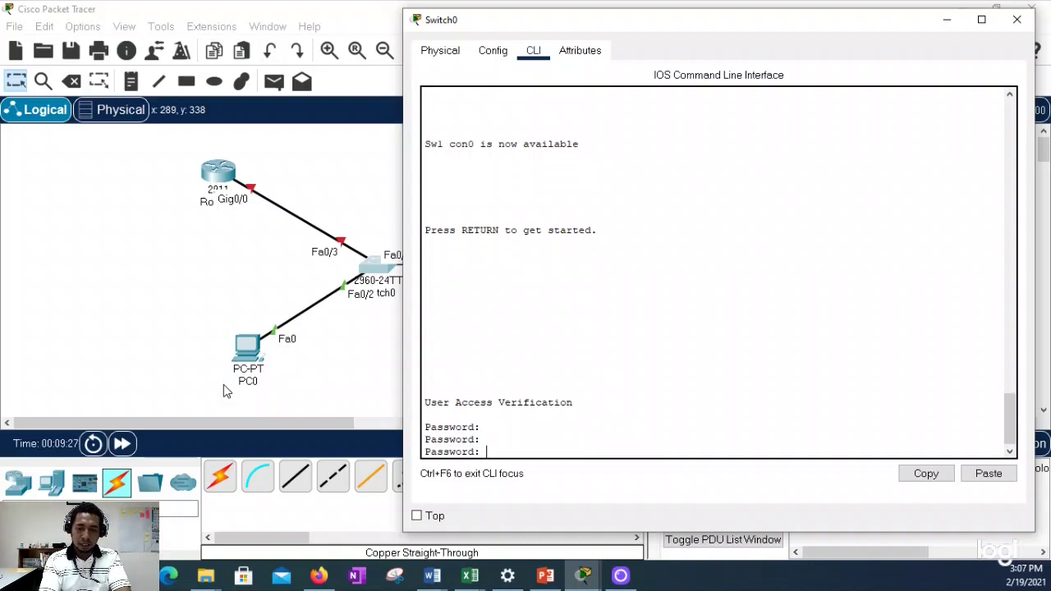
key(Return)
text(en)
key(Return)
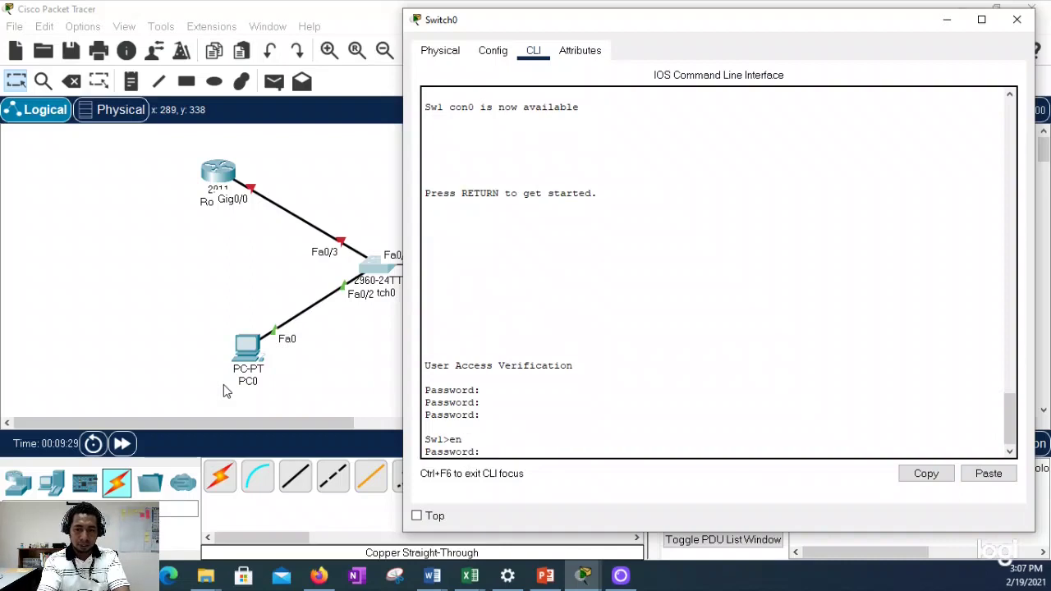
key(Return)
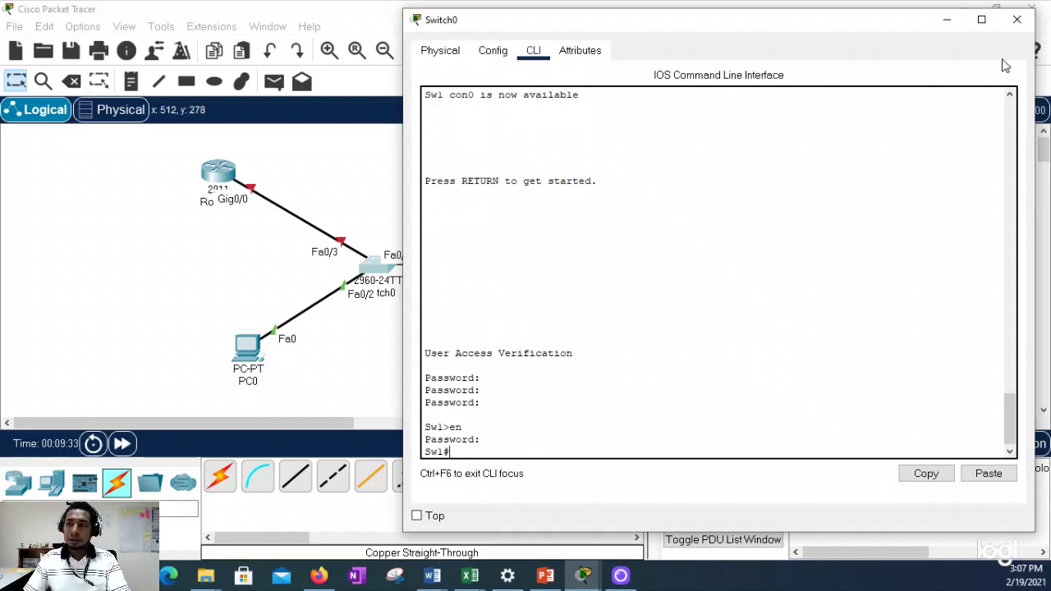
click(1019, 29)
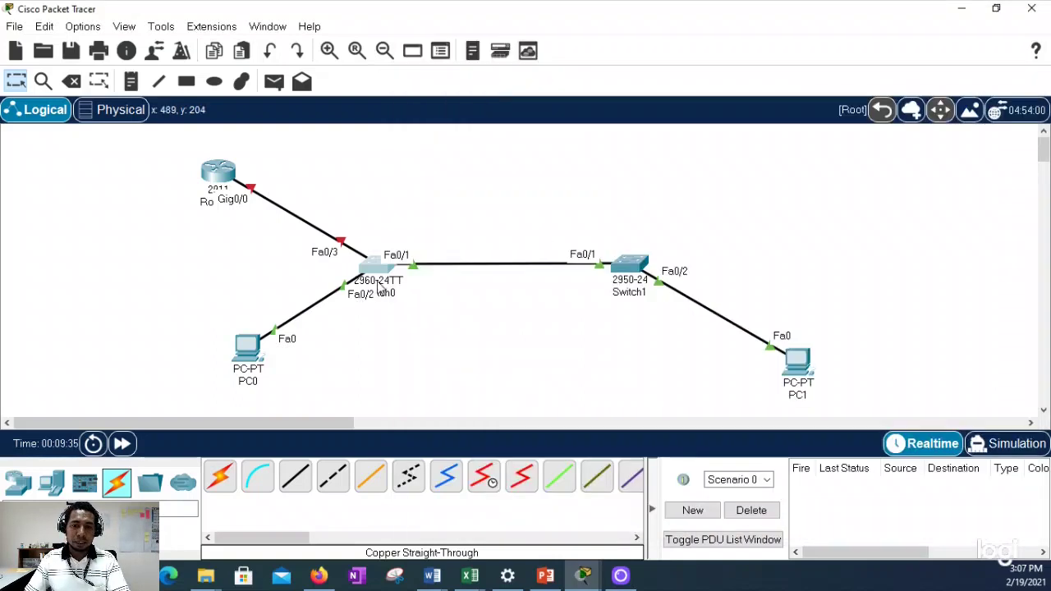
Step: Relabel the switches SW1 and Sw2 on the topology and open Sw2's device window
click(389, 300)
drag(393, 300, 366, 300)
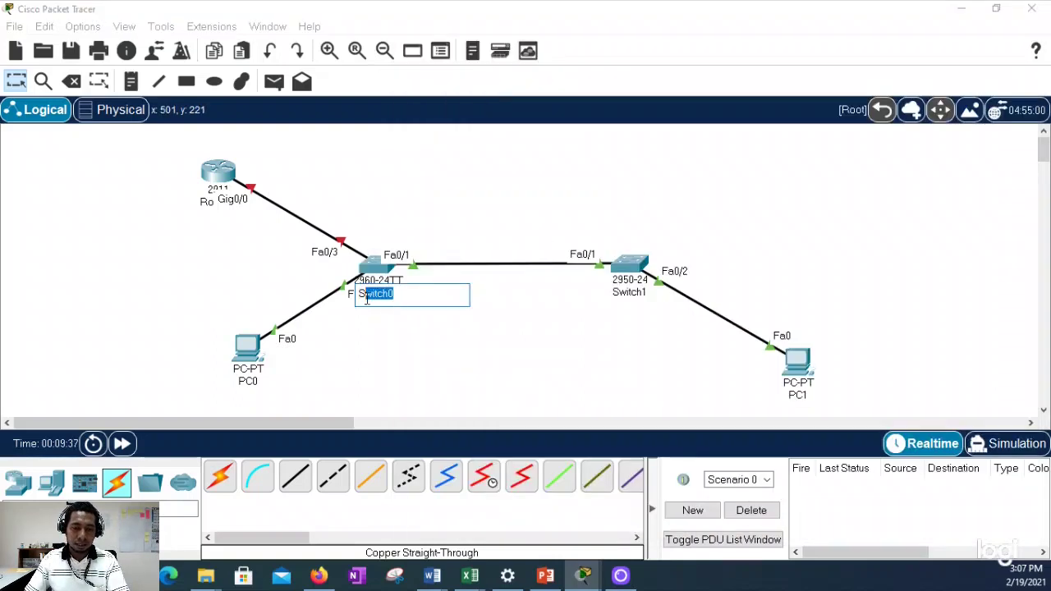
text(W1)
key(Return)
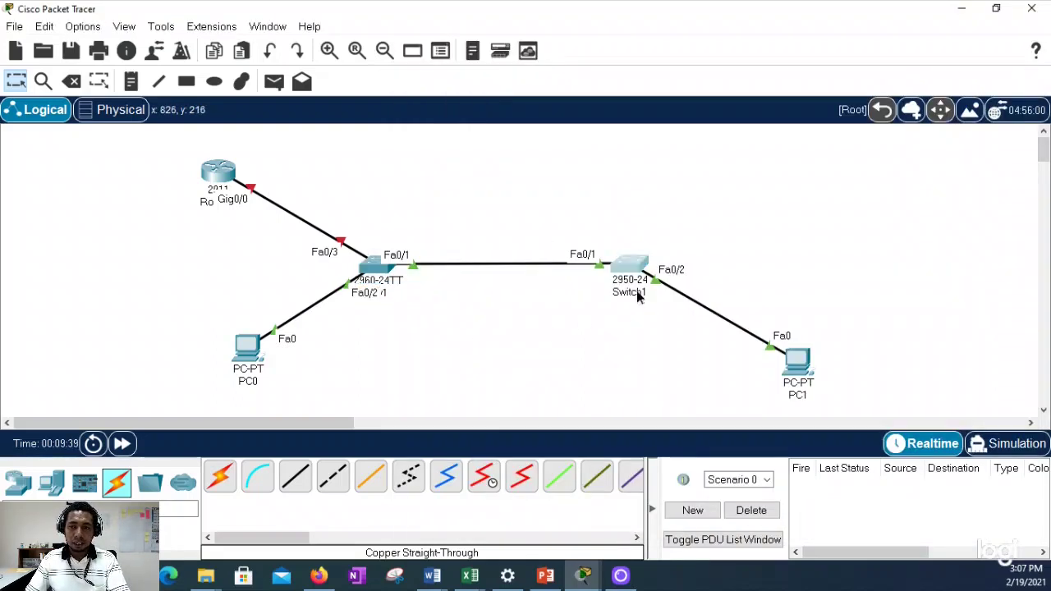
click(628, 291)
drag(659, 294, 624, 294)
text(2)
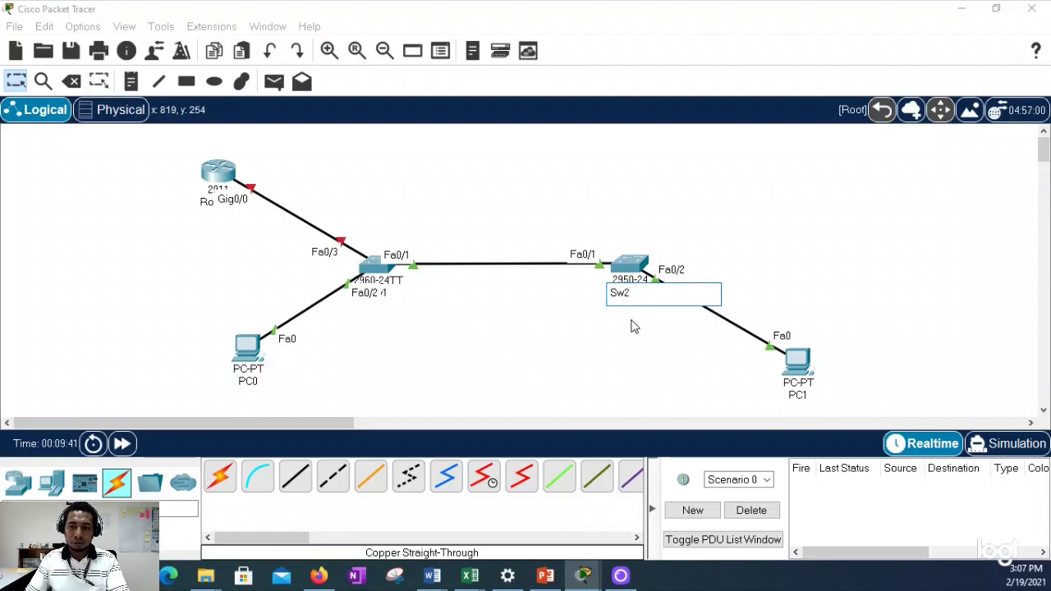
key(Return)
click(630, 267)
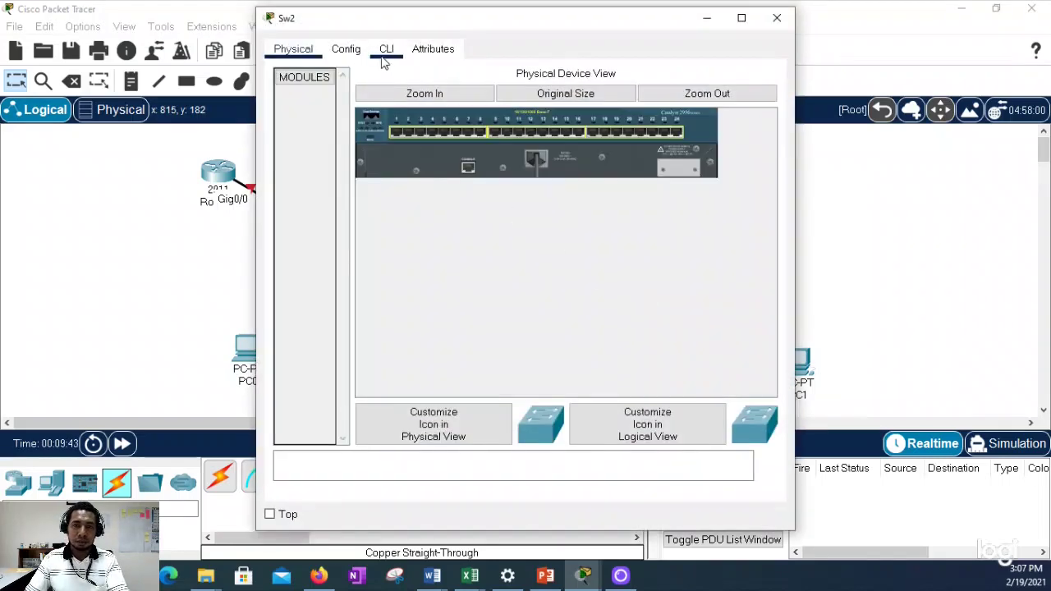
Step: In Sw2's CLI, enter privileged and global configuration mode and set hostname Sw2
click(384, 51)
key(Return)
key(Return)
key(Return)
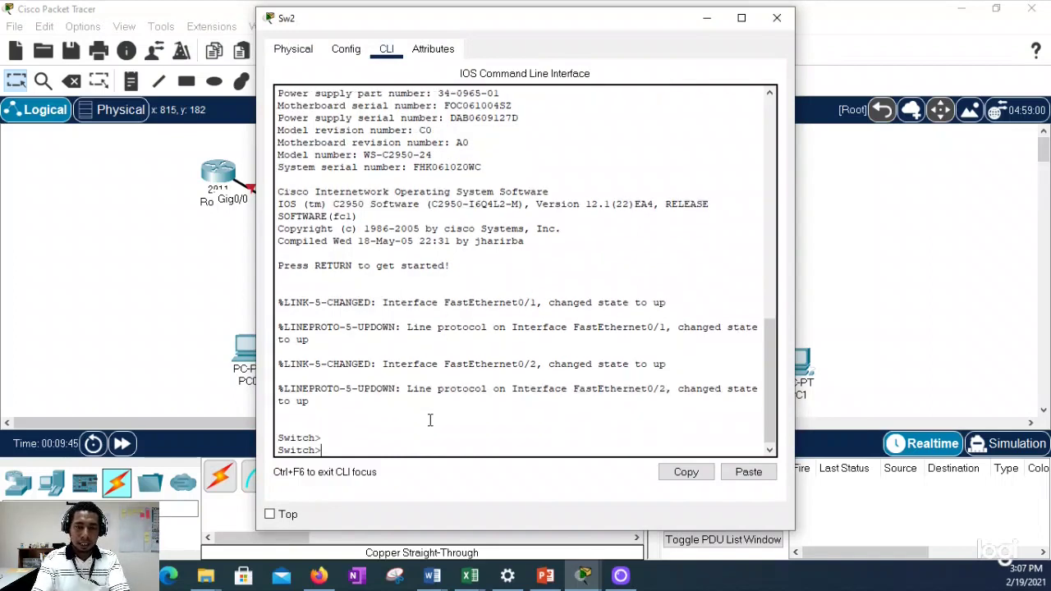
text(en)
key(Return)
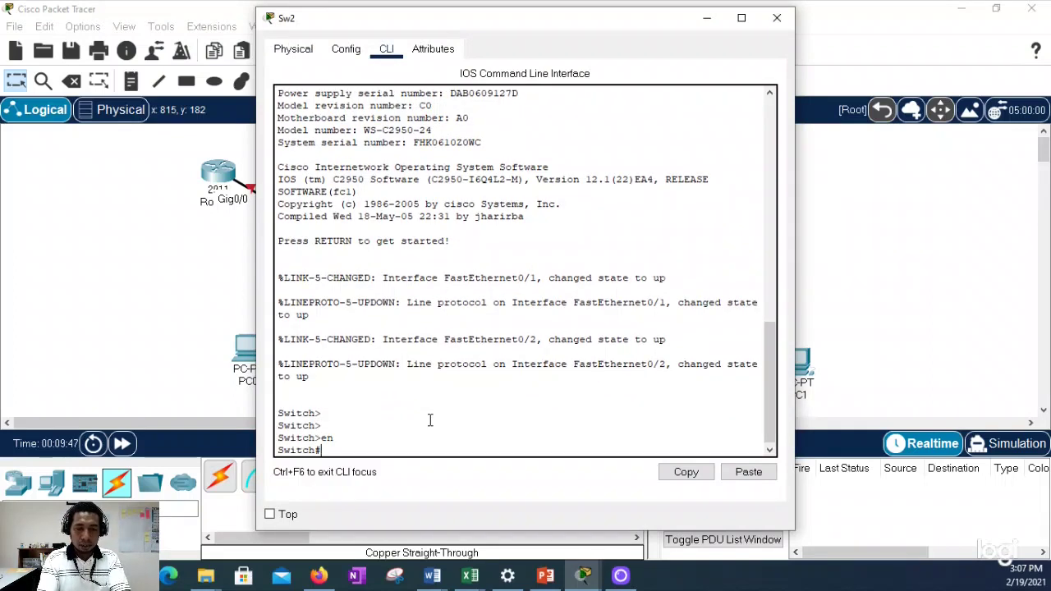
text(conf t)
key(Return)
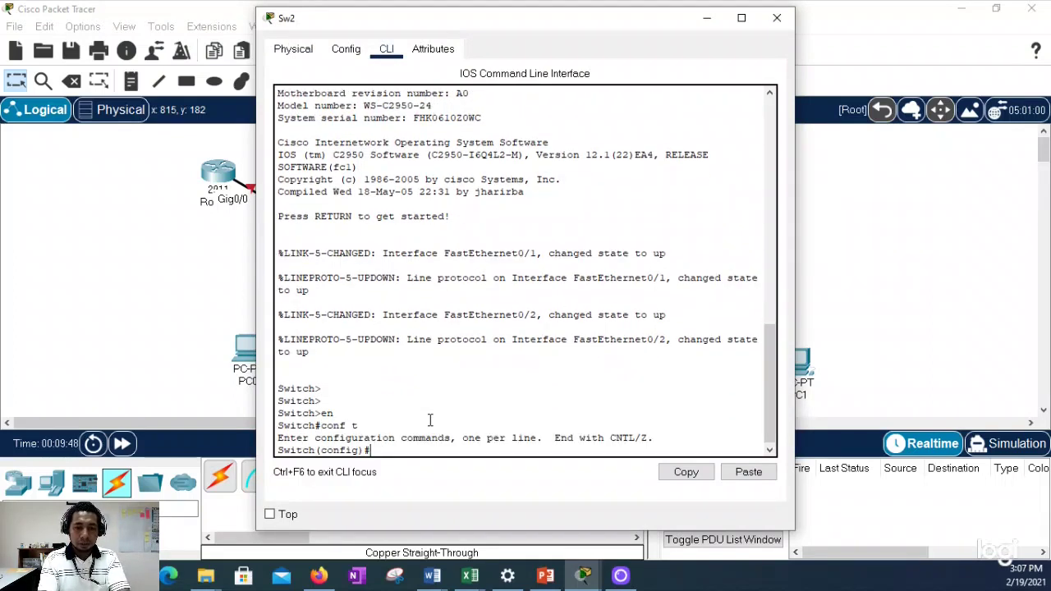
text(hostname S)
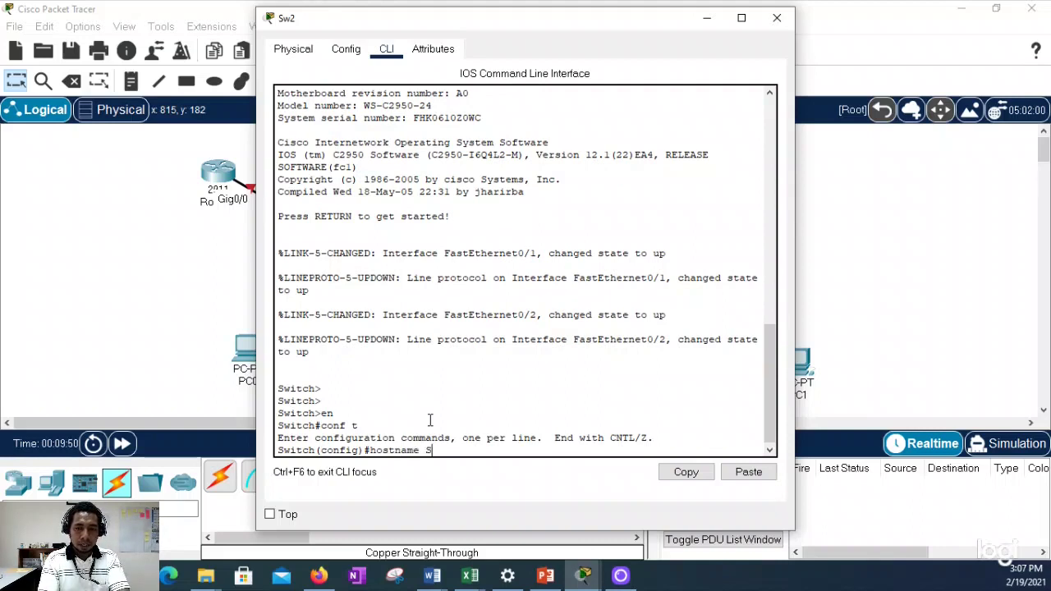
text(w2)
key(Return)
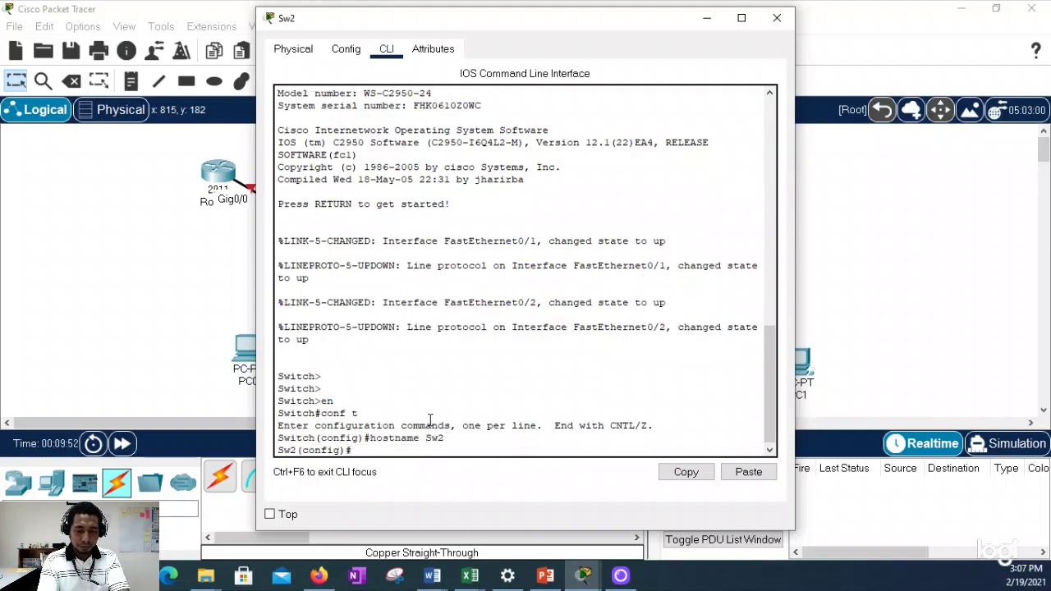
text(enable sec)
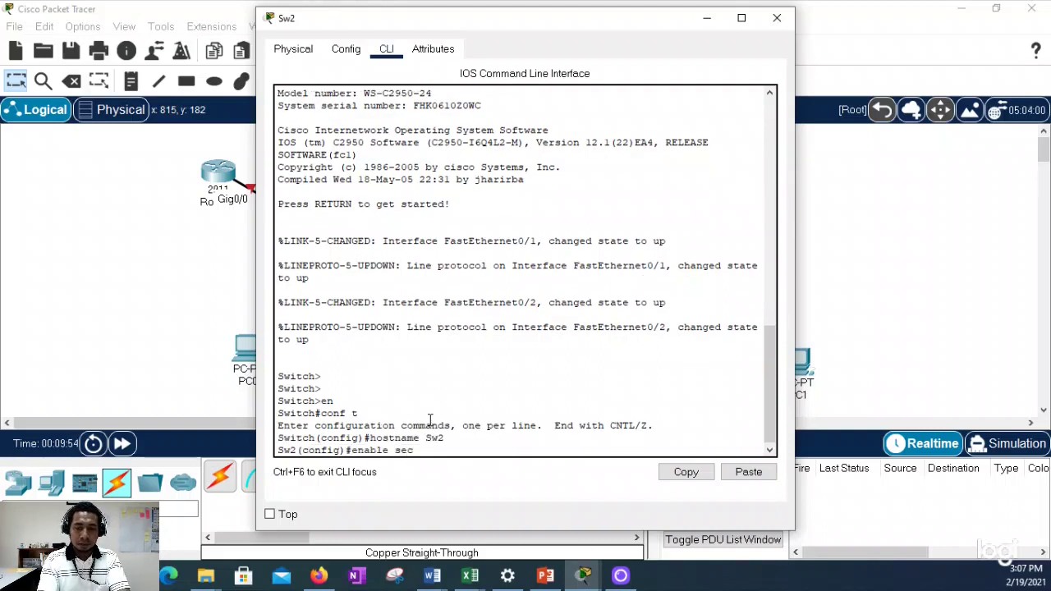
text(ret cisco)
key(Return)
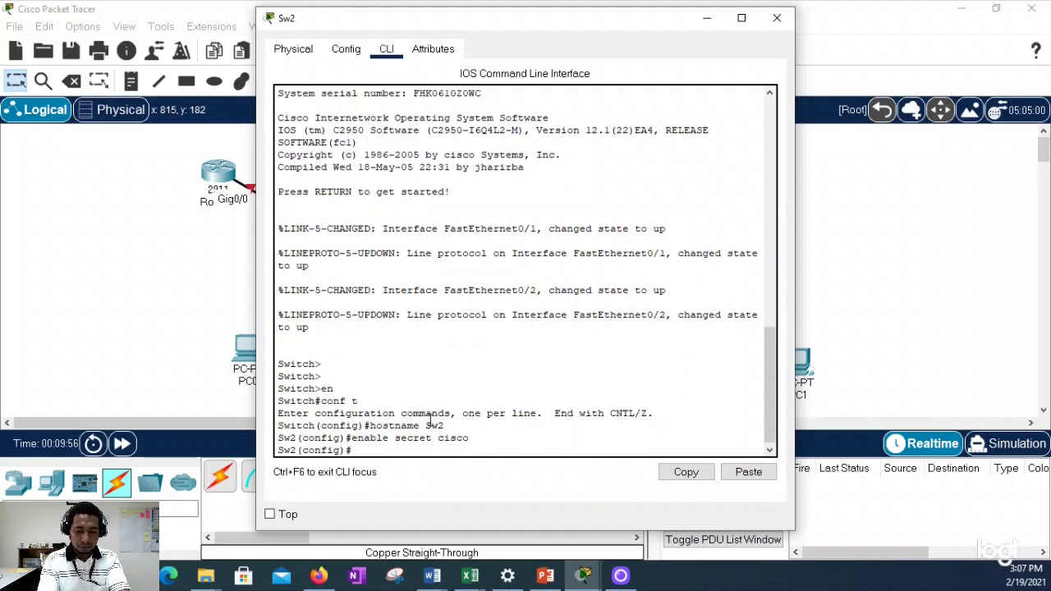
text(line con 0)
key(Return)
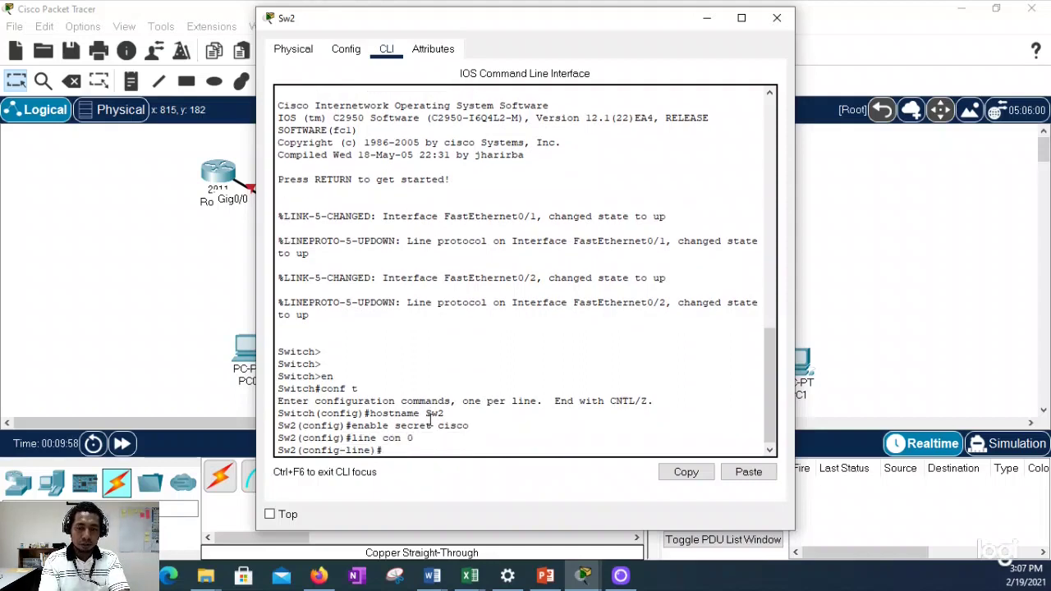
text(password )
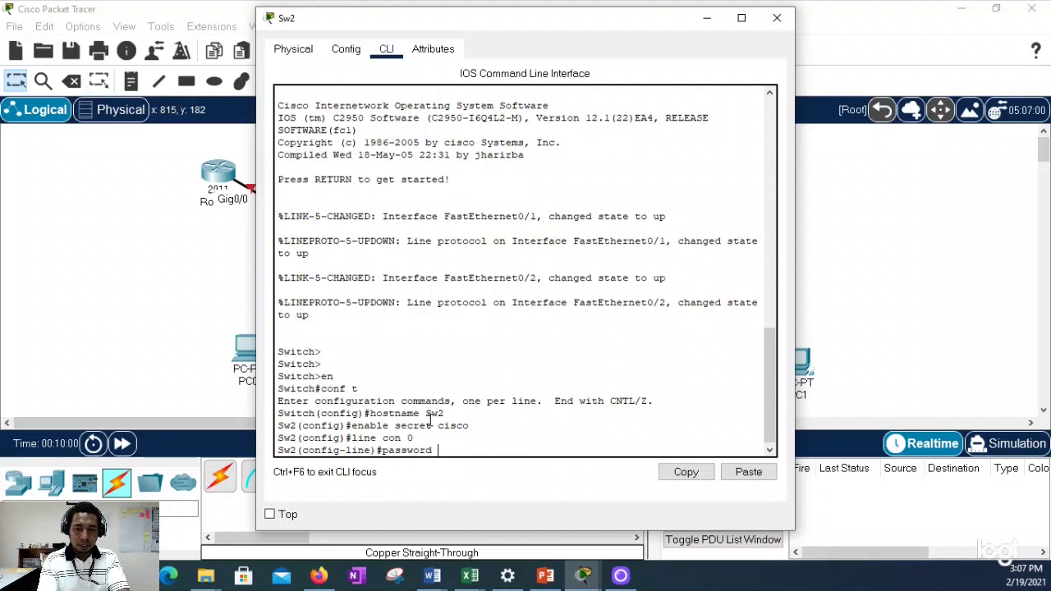
text(class)
key(Return)
text(login)
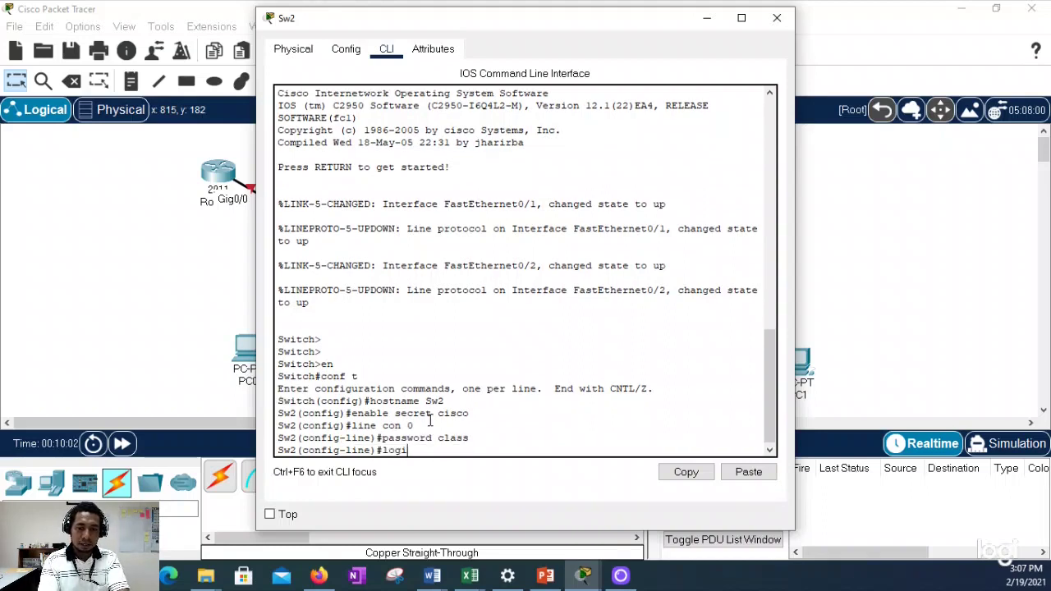
key(Return)
text(line)
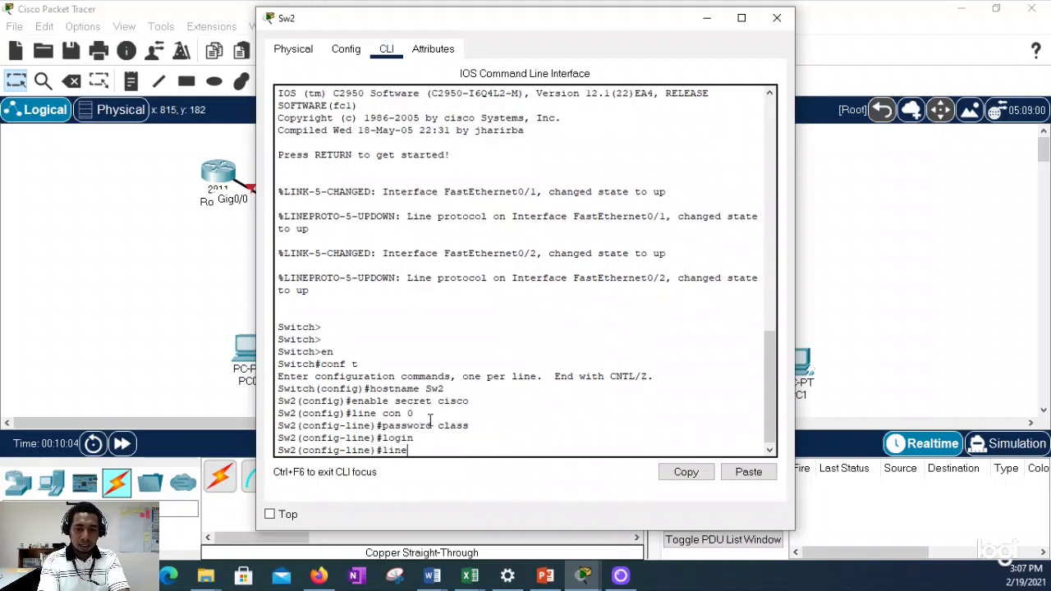
text( vty 0 4)
key(Return)
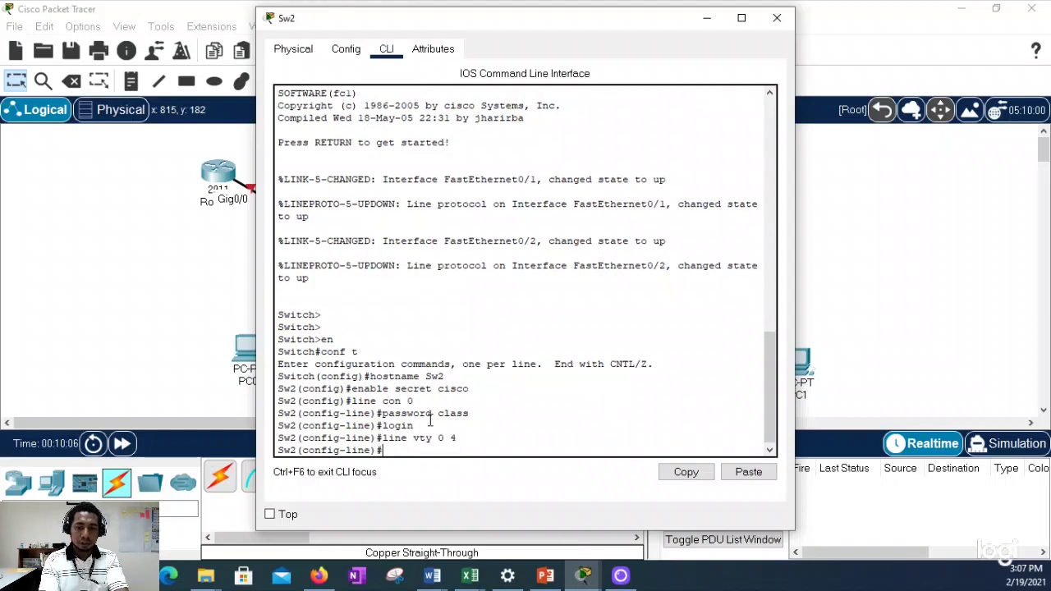
text(password class)
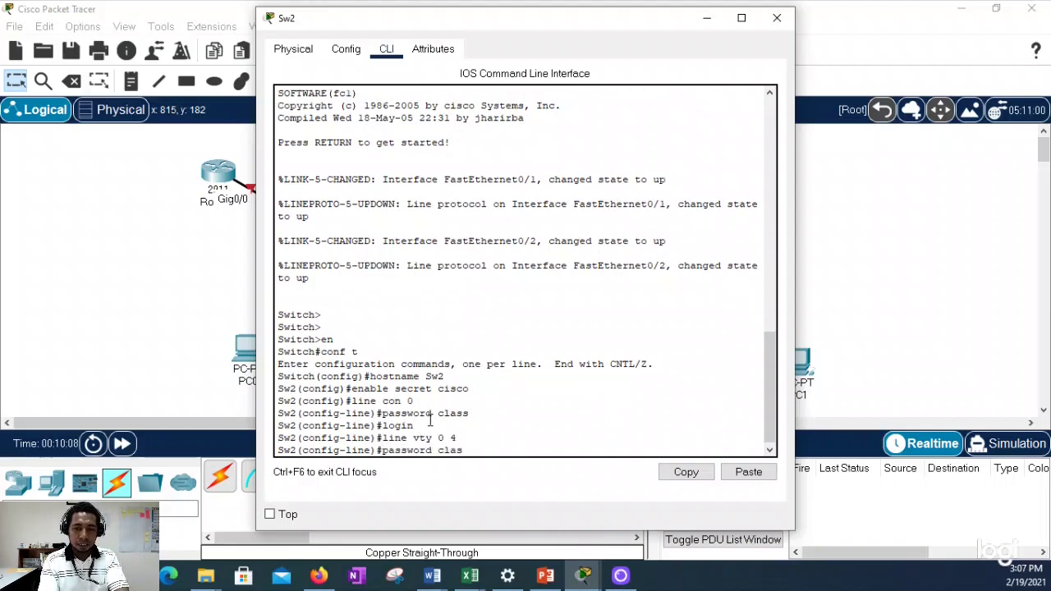
key(Return)
text(login)
key(Return)
text(exit)
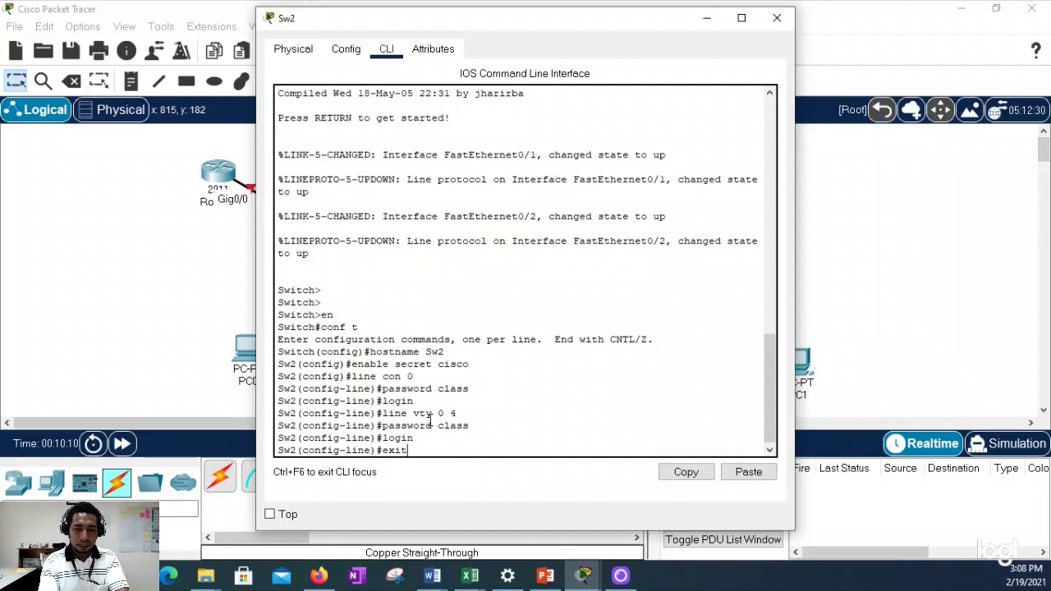
key(Return)
Step: Disable IP domain lookup and turn on service password-encryption
text(no ip)
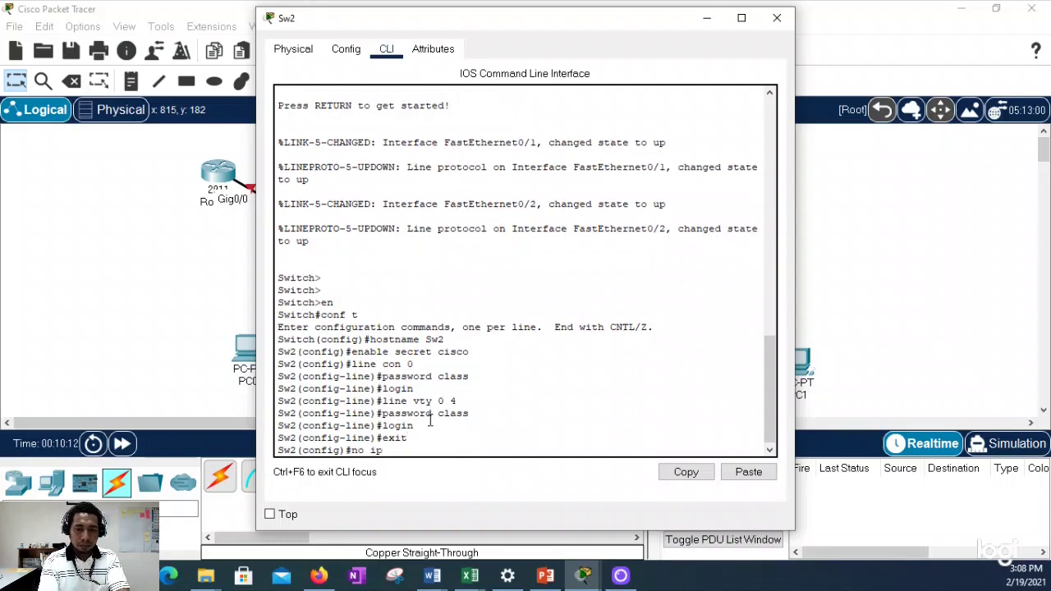
text( domain)
key(Tab)
text(-l)
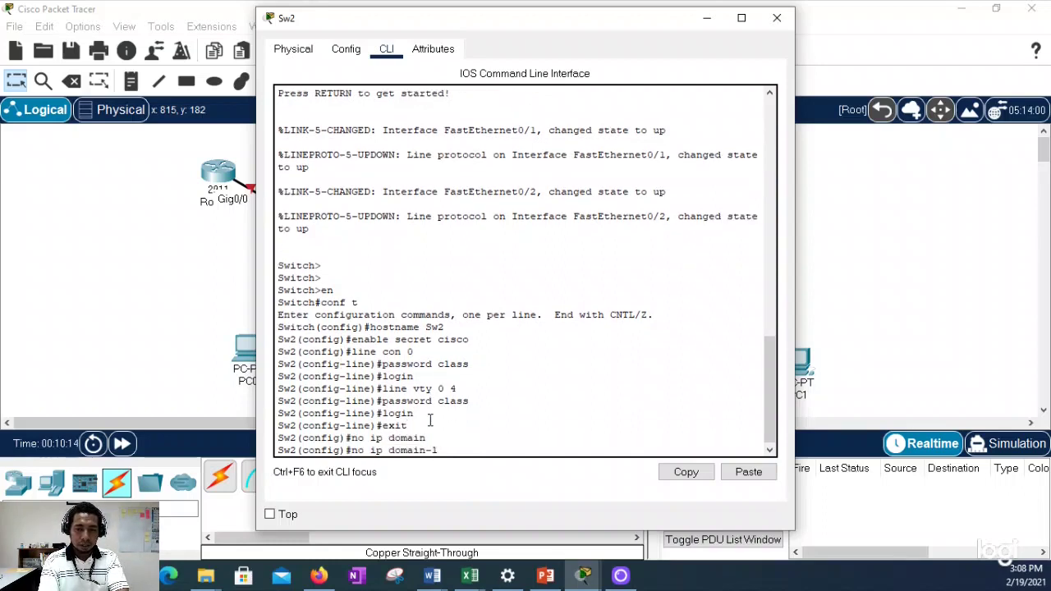
key(Tab)
key(Return)
text(ser)
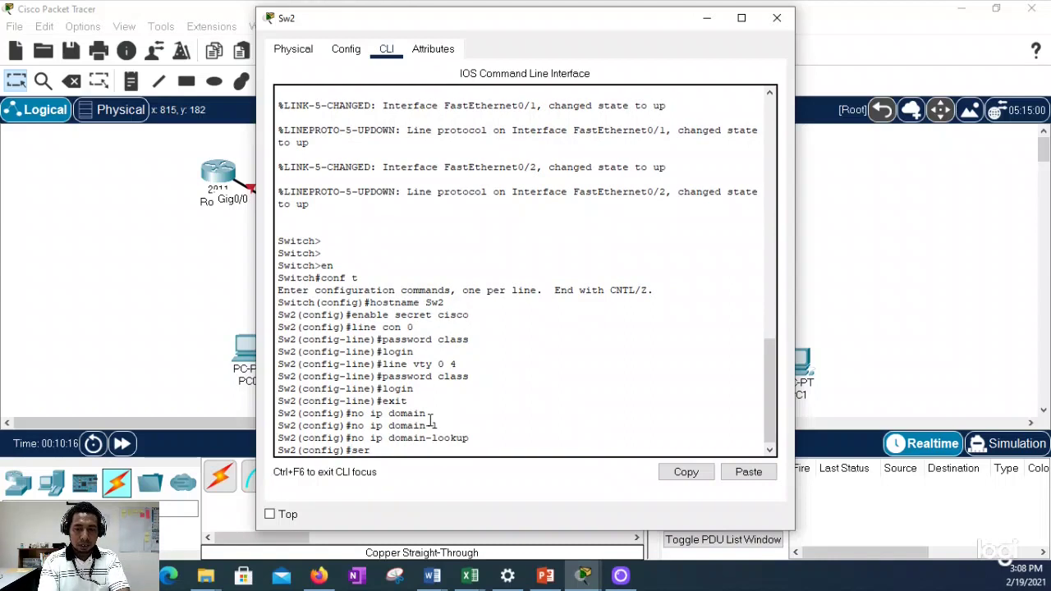
text(vice pas)
key(Tab)
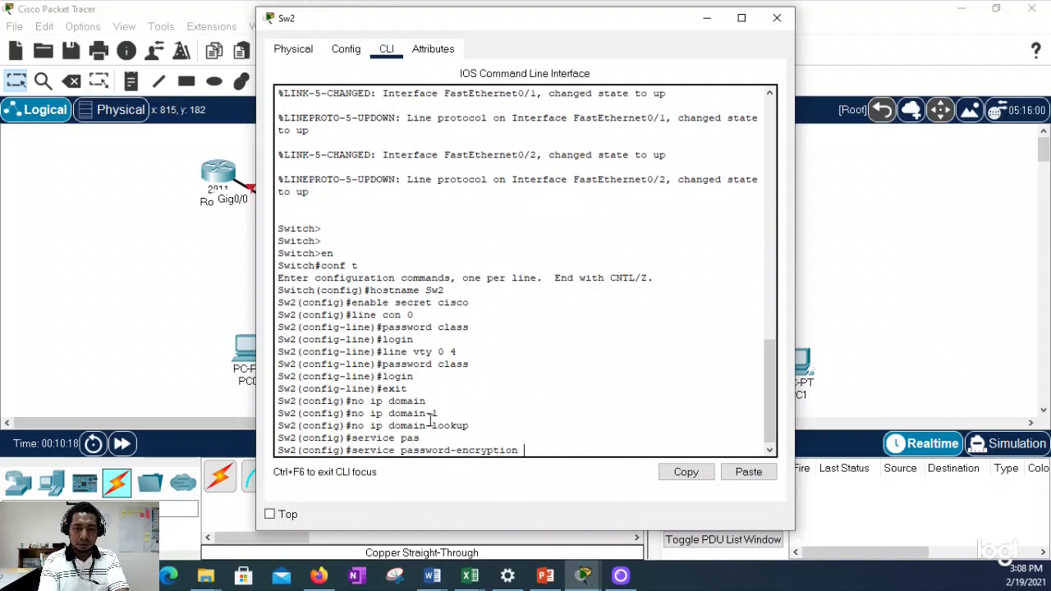
key(Return)
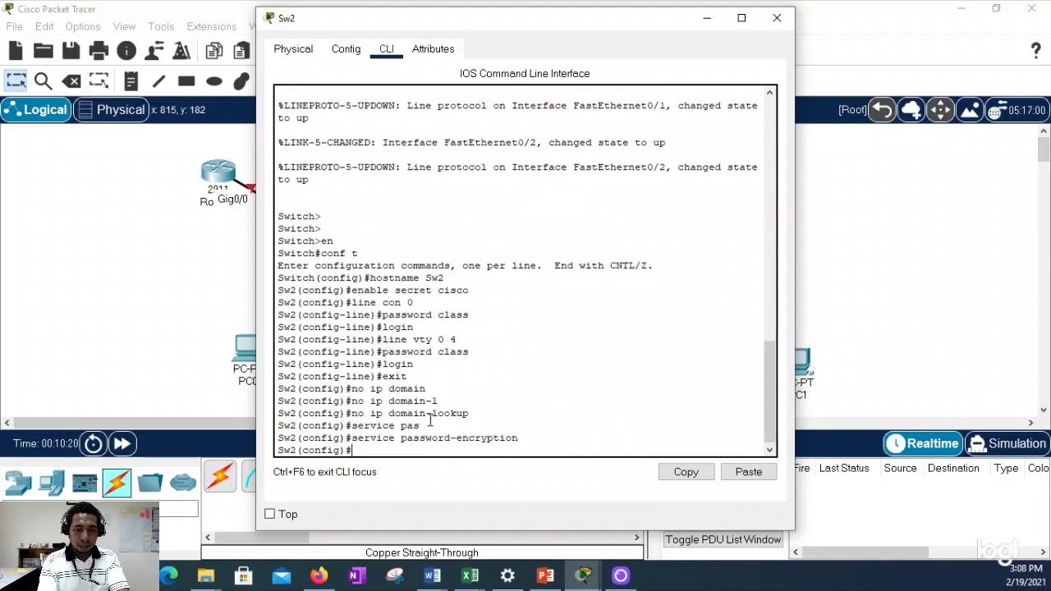
Step: Leave configuration mode, save with wr, and start typing a show command
text(end)
key(Return)
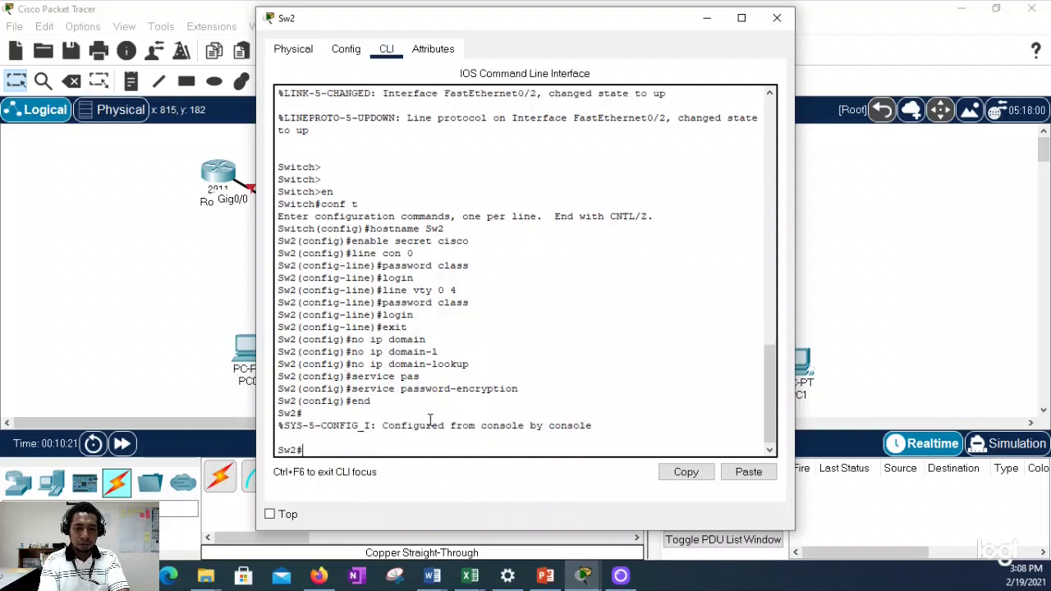
text(wr)
key(Return)
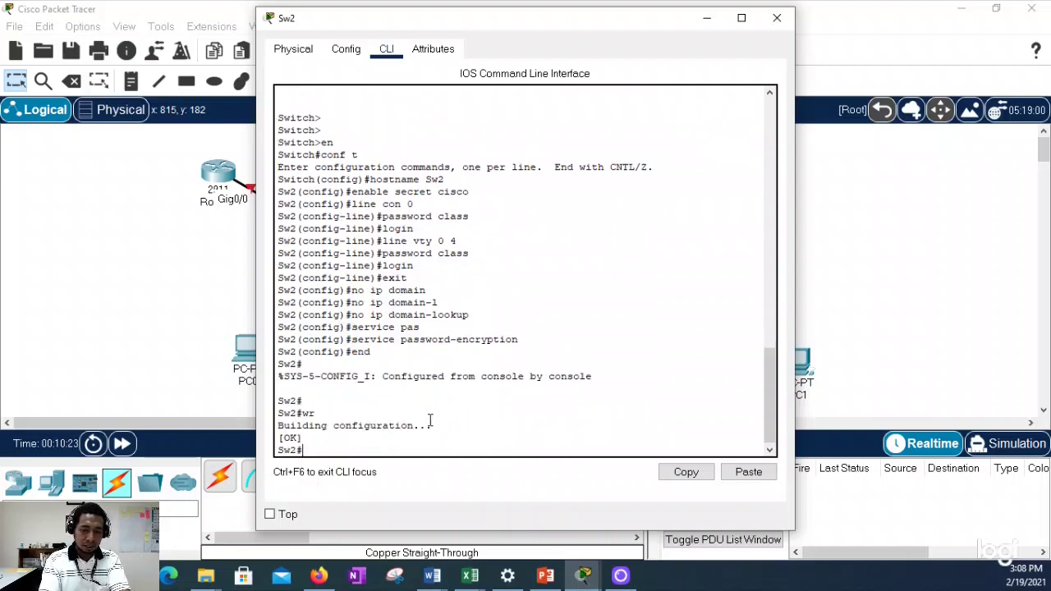
text(show ip)
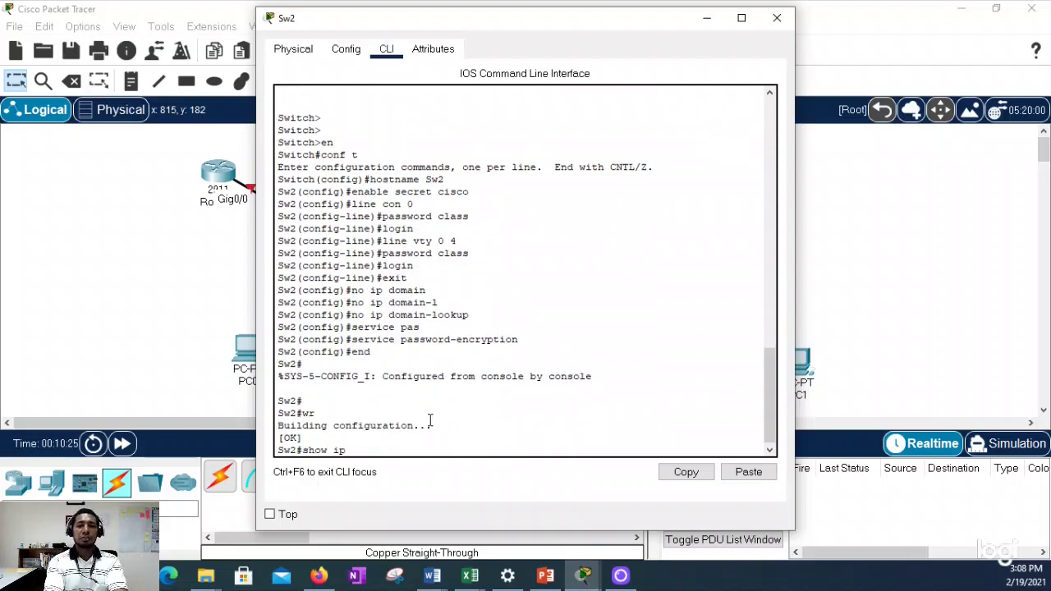
key(BackSpace)
key(BackSpace)
key(BackSpace)
Step: Run show vlan brief, then enter configuration for interface VLAN 1
text(vla)
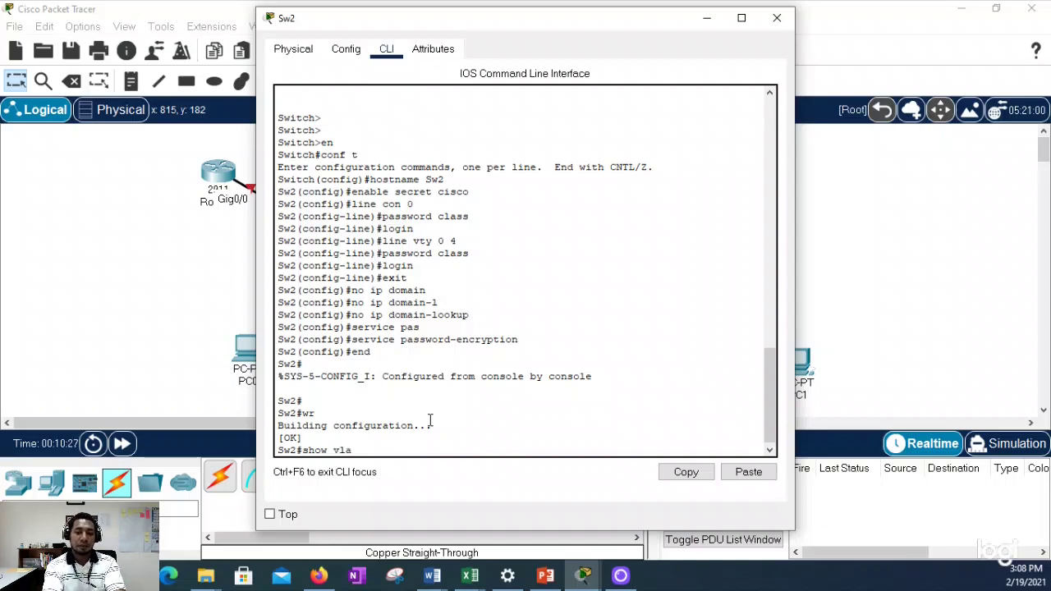
text(n brief)
key(Return)
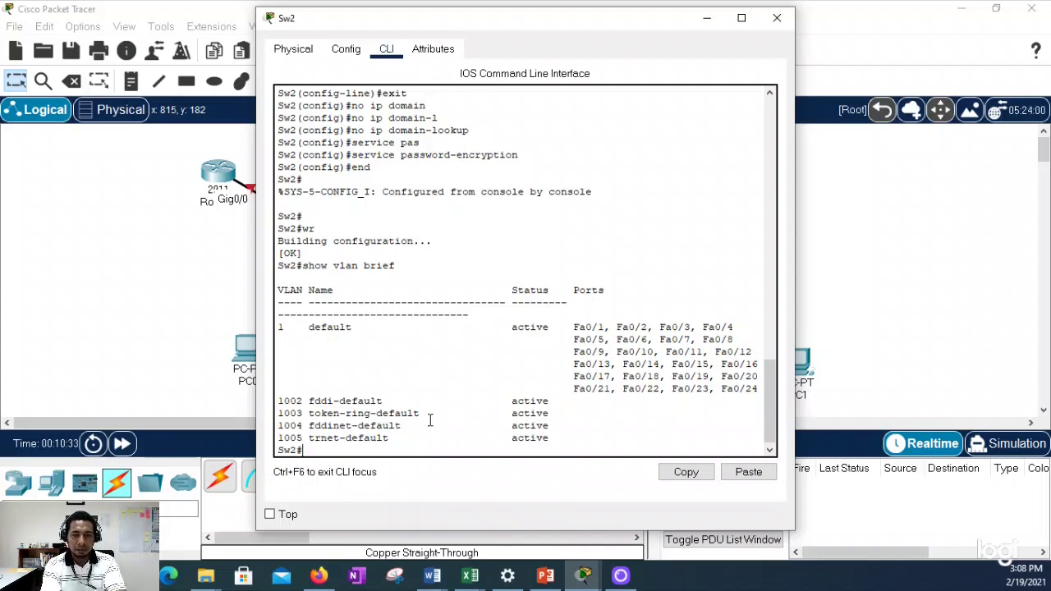
text(con)
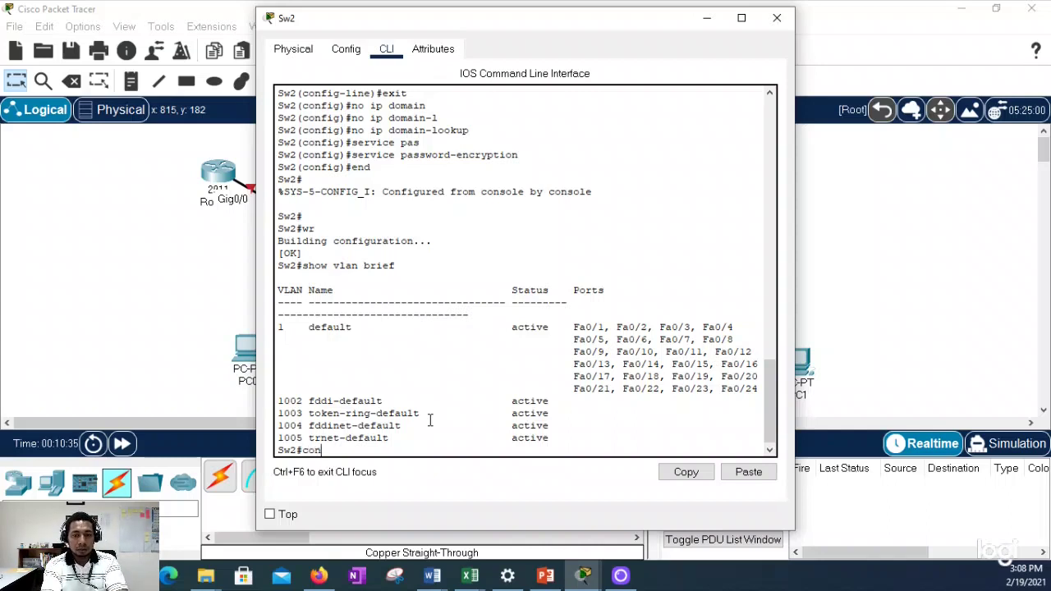
text(f t)
key(Return)
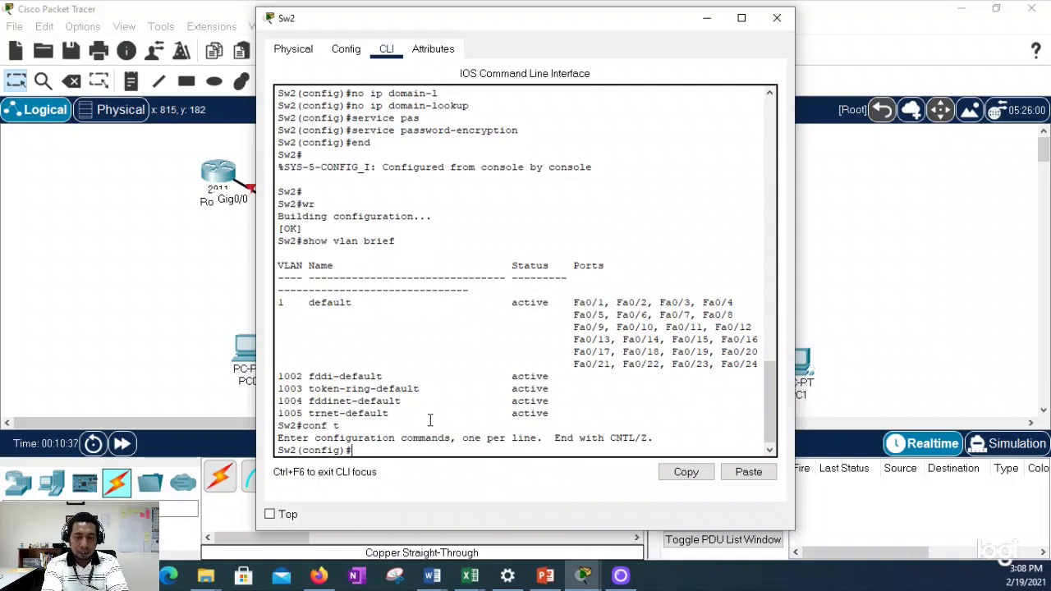
text(int vlan 1)
key(Return)
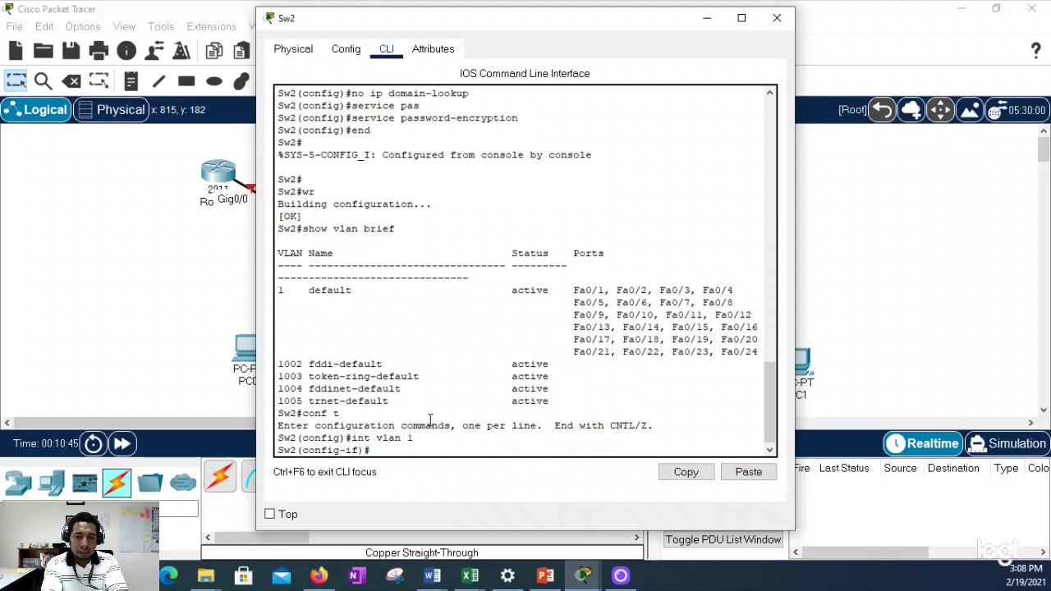
Step: Give VLAN 1 the address 192.168.10.20 255.255.255.0 and bring it up with no shut
text(ip add 19)
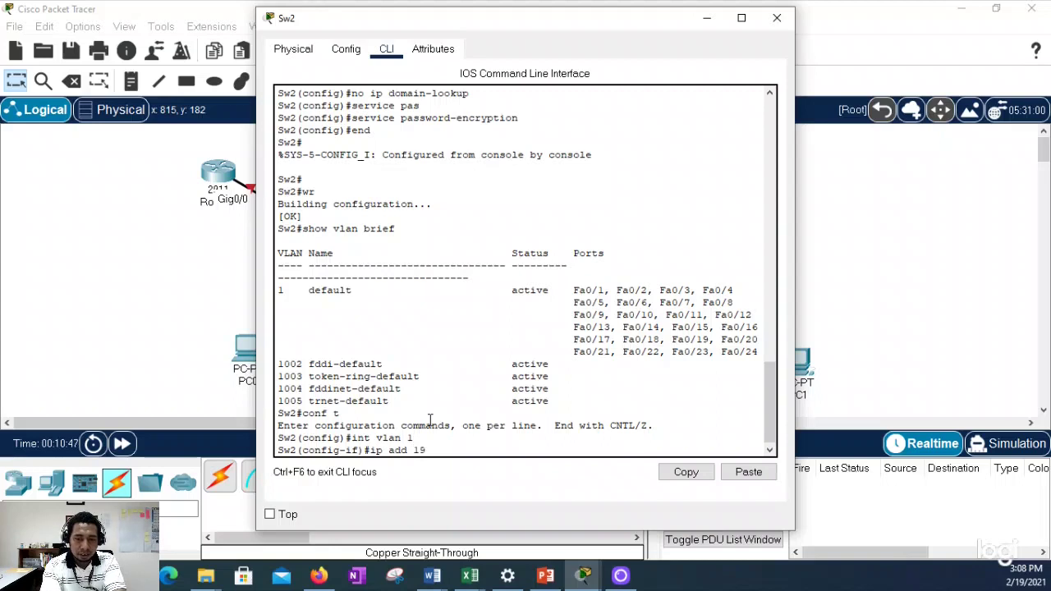
text(2.168.)
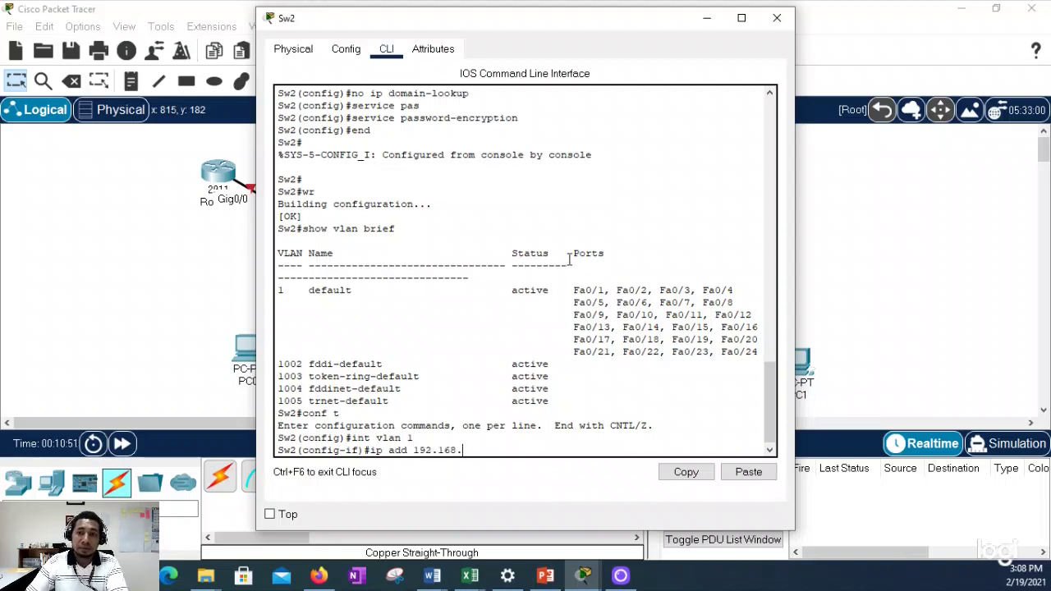
drag(624, 27, 661, 89)
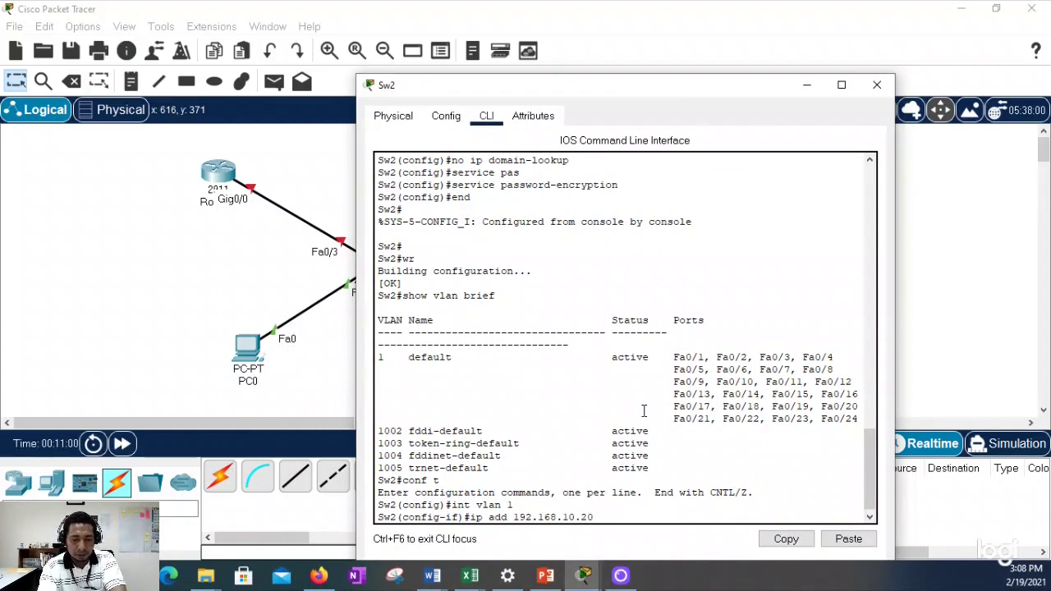
text(255.255)
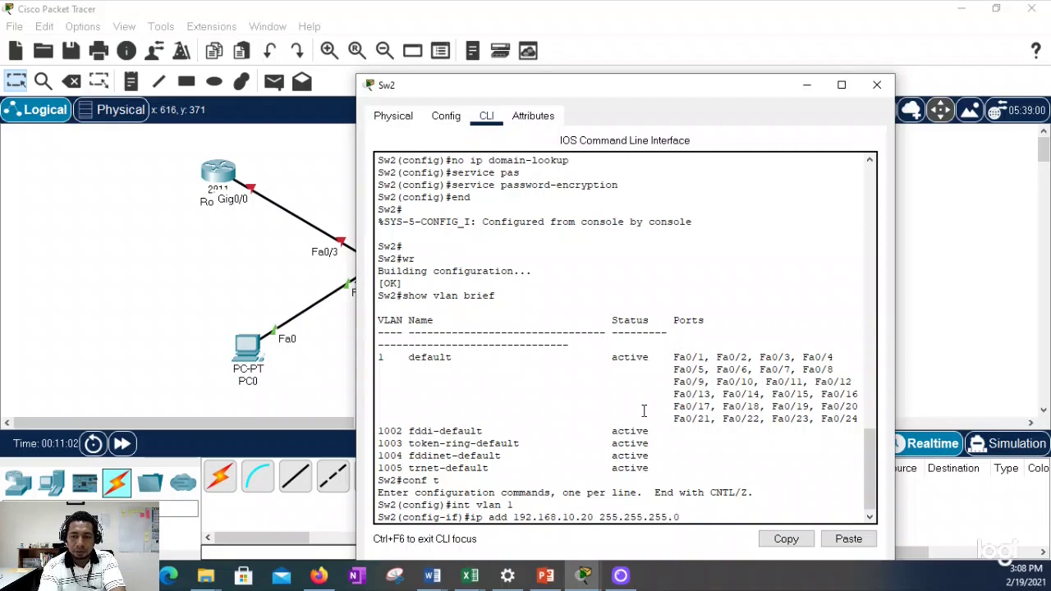
text(.255.0)
key(Return)
text(no shut)
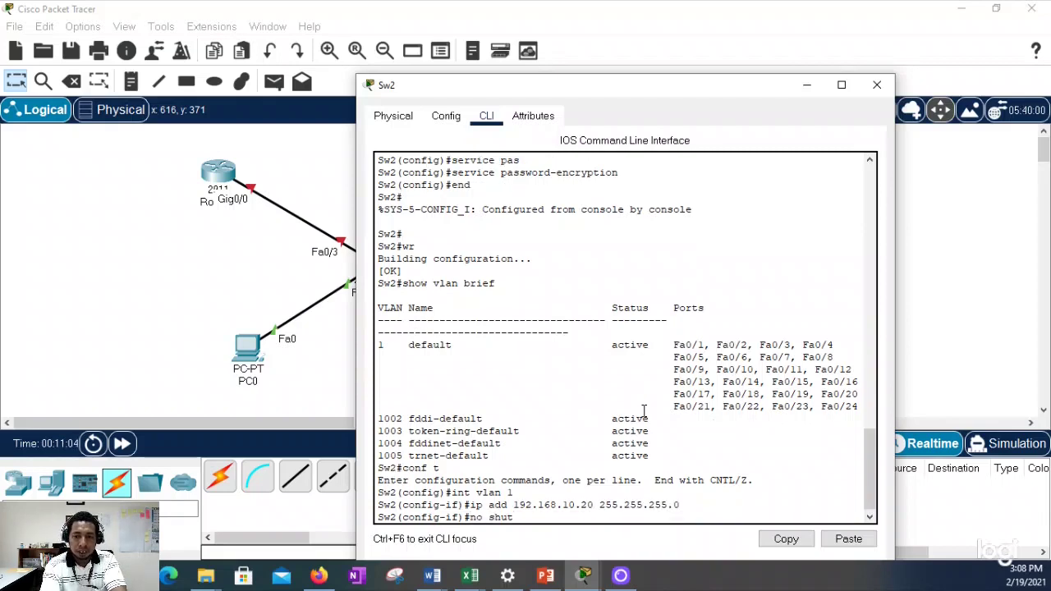
key(Return)
key(Return)
Step: End configuration, save it with wr, and close the Sw2 window
text(end)
key(Return)
text(wr)
key(Return)
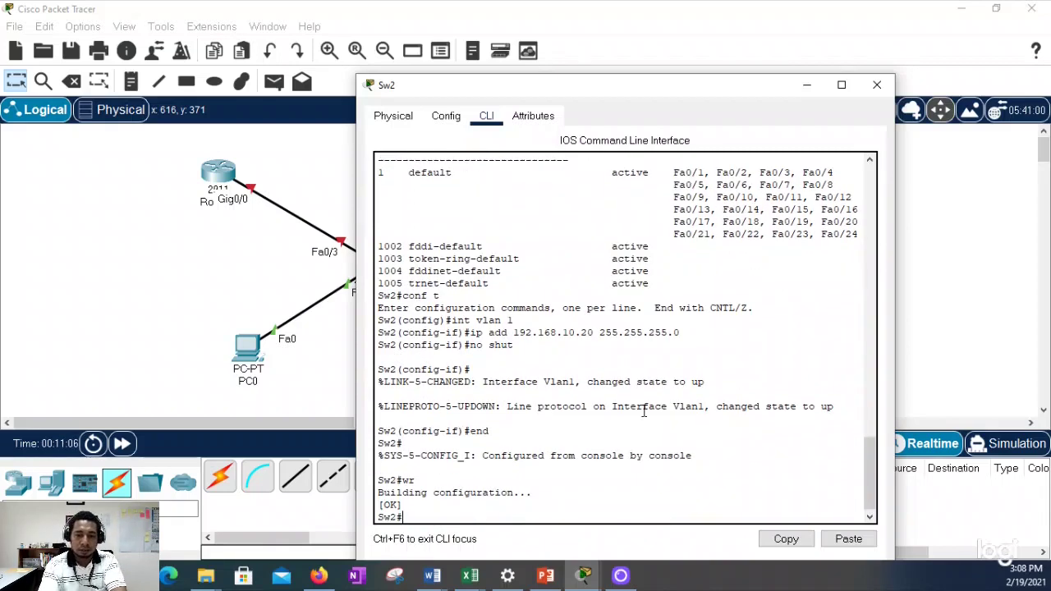
click(877, 84)
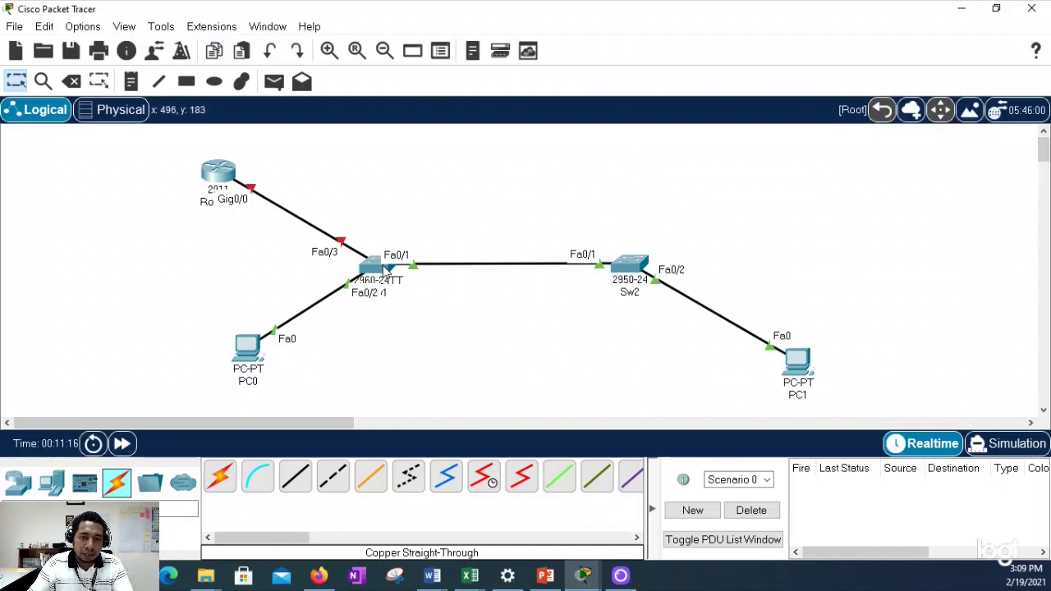
Step: Run a console cable from PC0's RS 232 port to Sw1's Console port, then open PC0
double_click(380, 271)
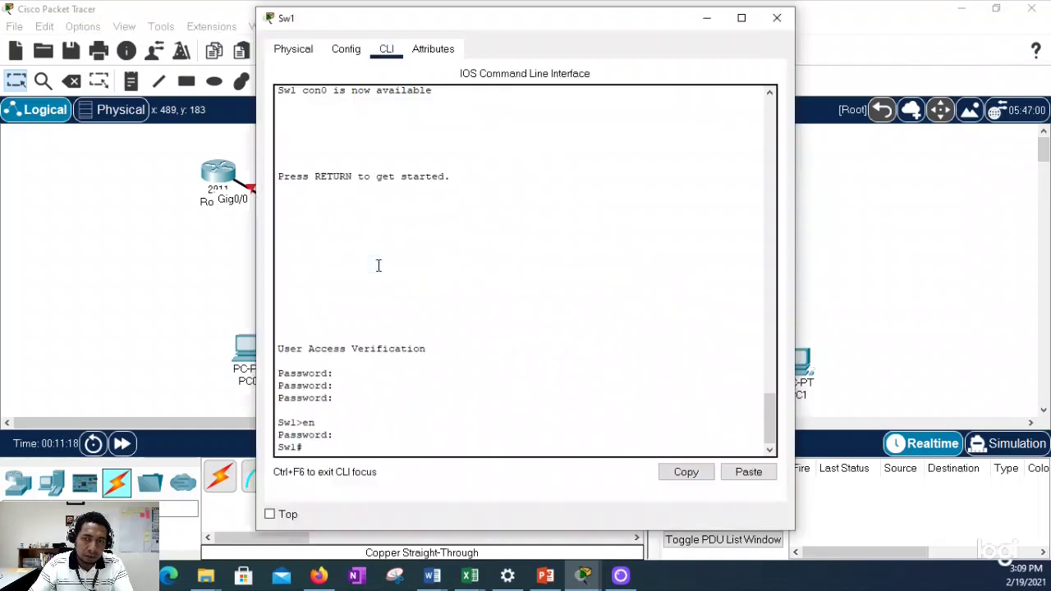
click(776, 18)
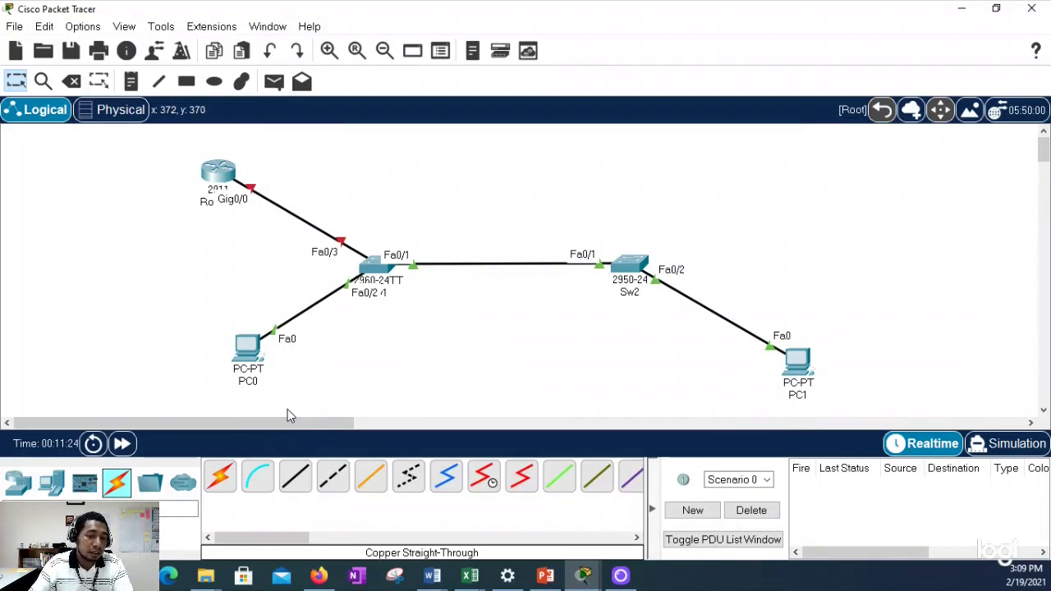
click(260, 484)
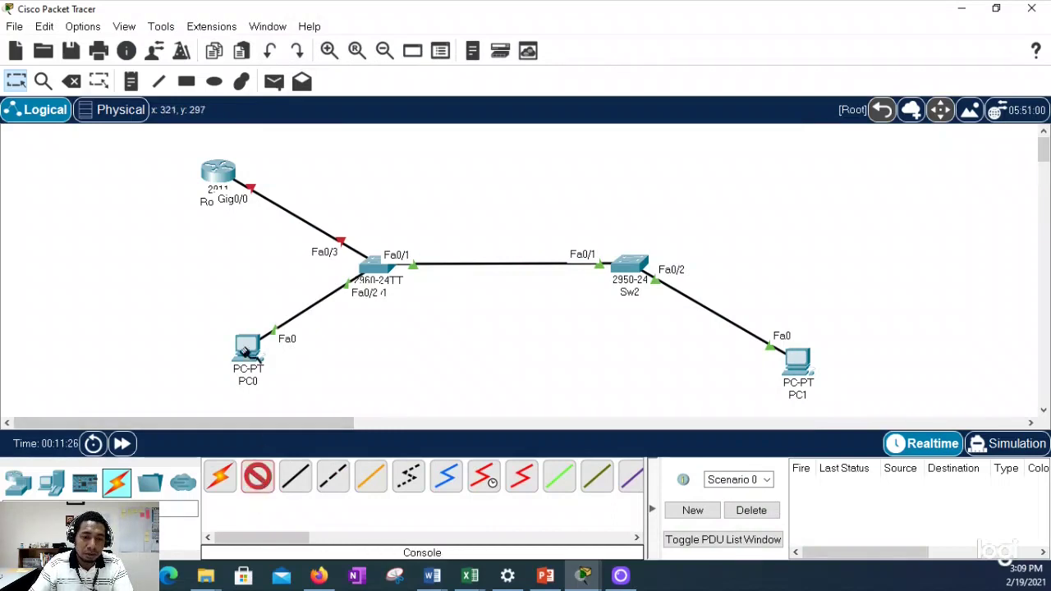
click(247, 346)
click(302, 362)
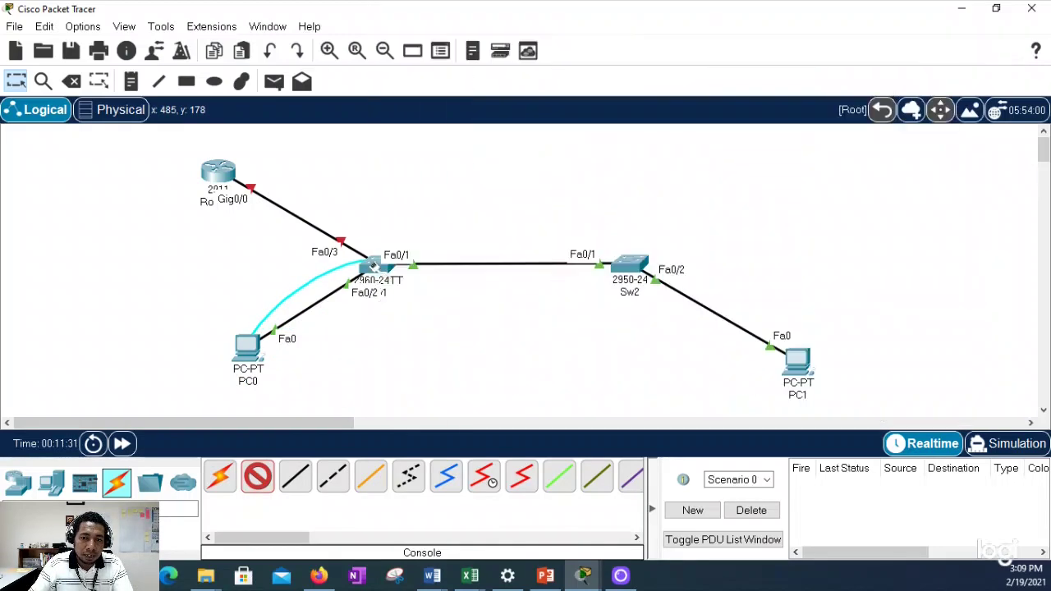
click(371, 266)
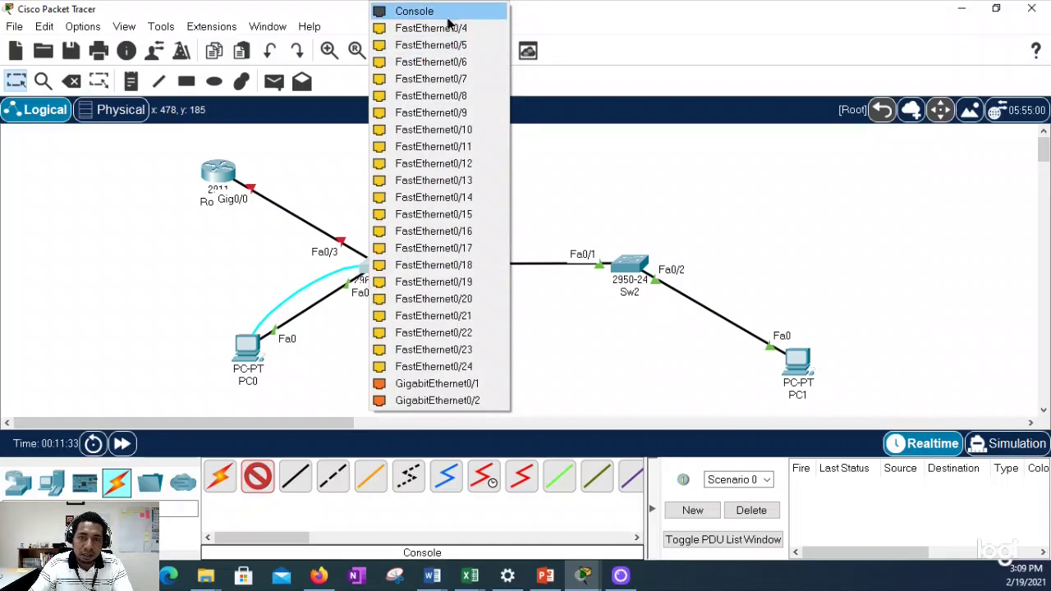
click(451, 15)
click(259, 367)
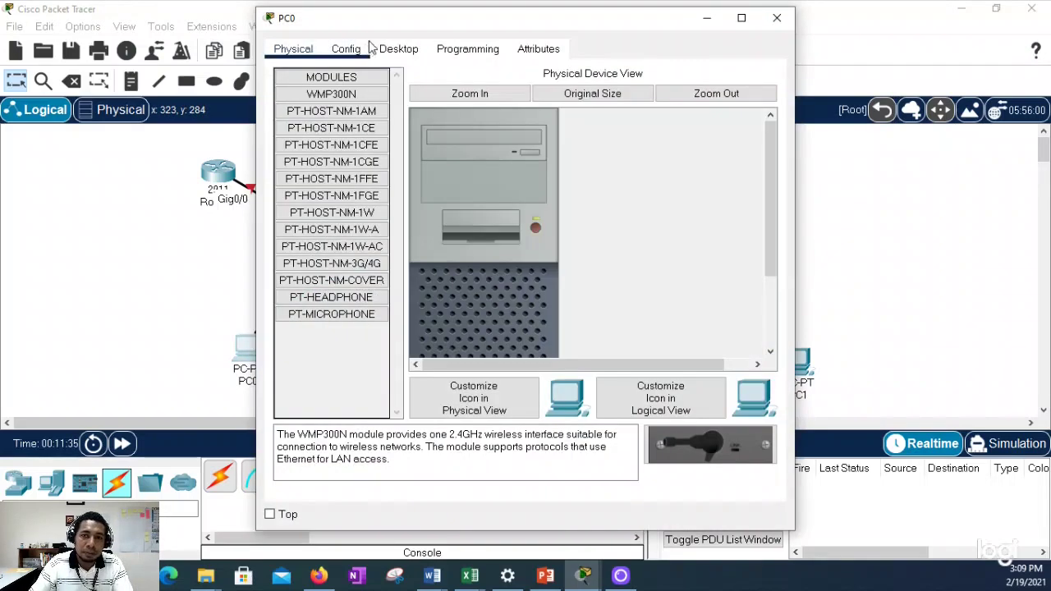
Step: Open PC0's Terminal at 9600 baud, log into Sw1 to reach Sw1#, then close PC0's window
click(399, 50)
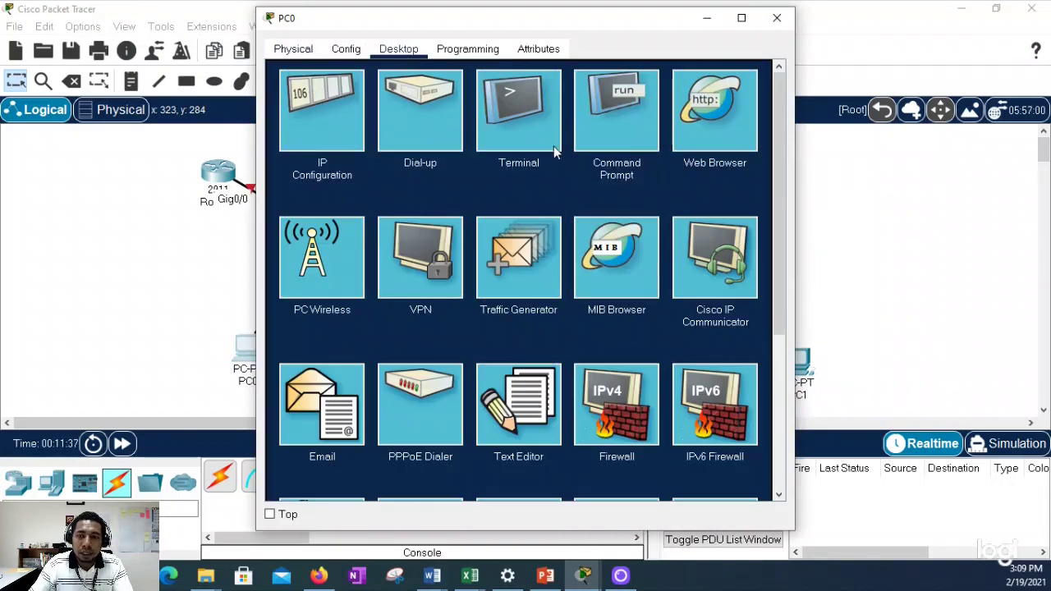
click(512, 100)
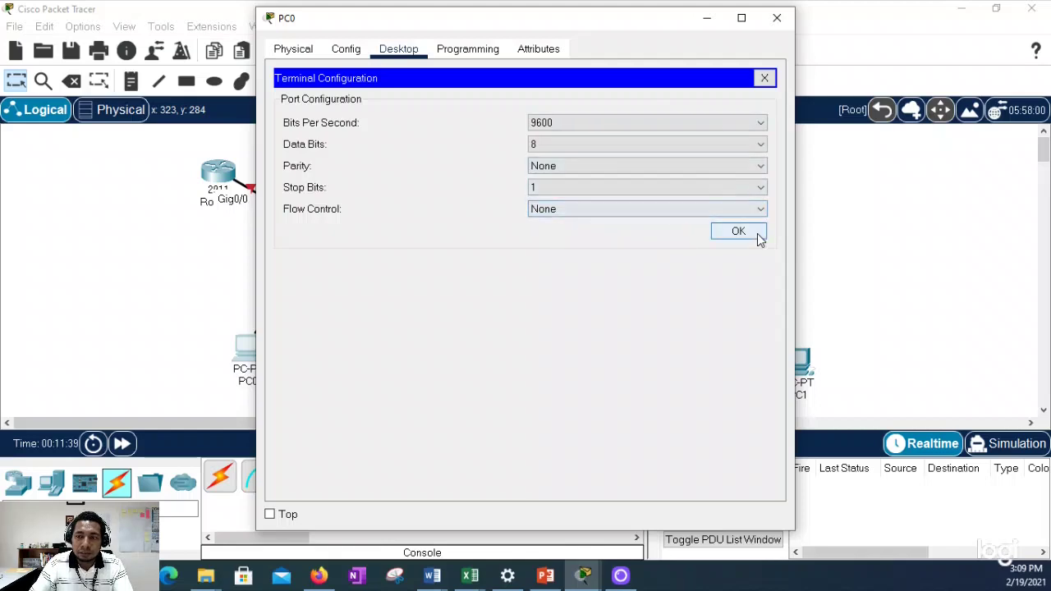
click(738, 231)
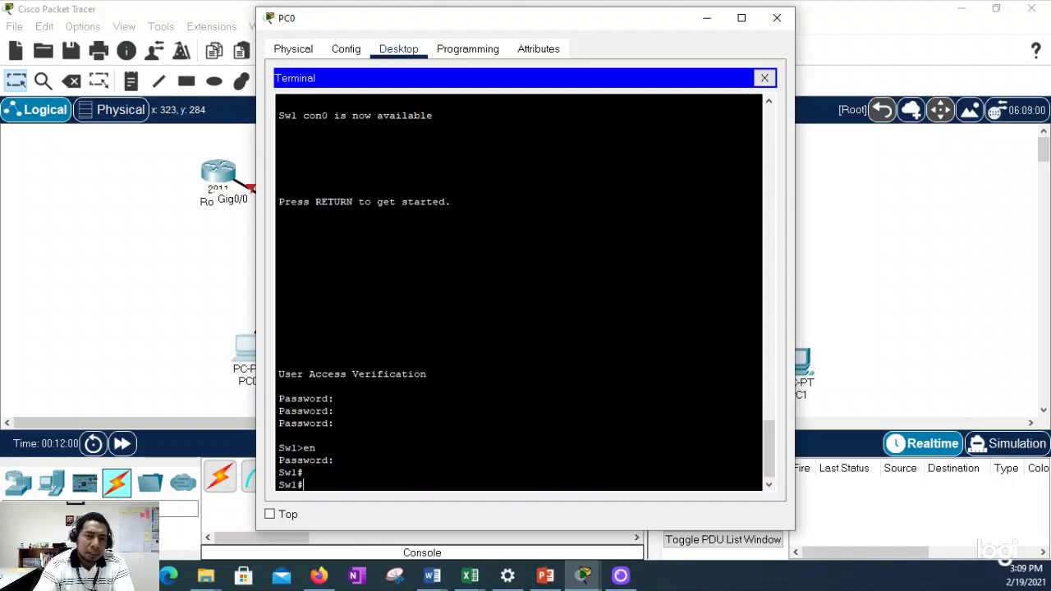
click(778, 18)
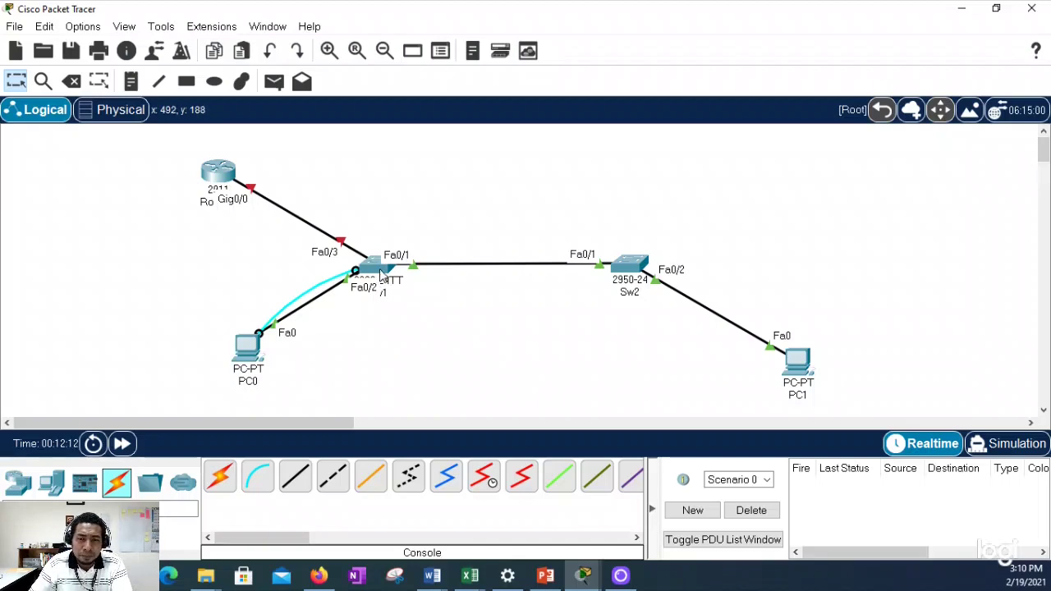
mouse_move(383, 276)
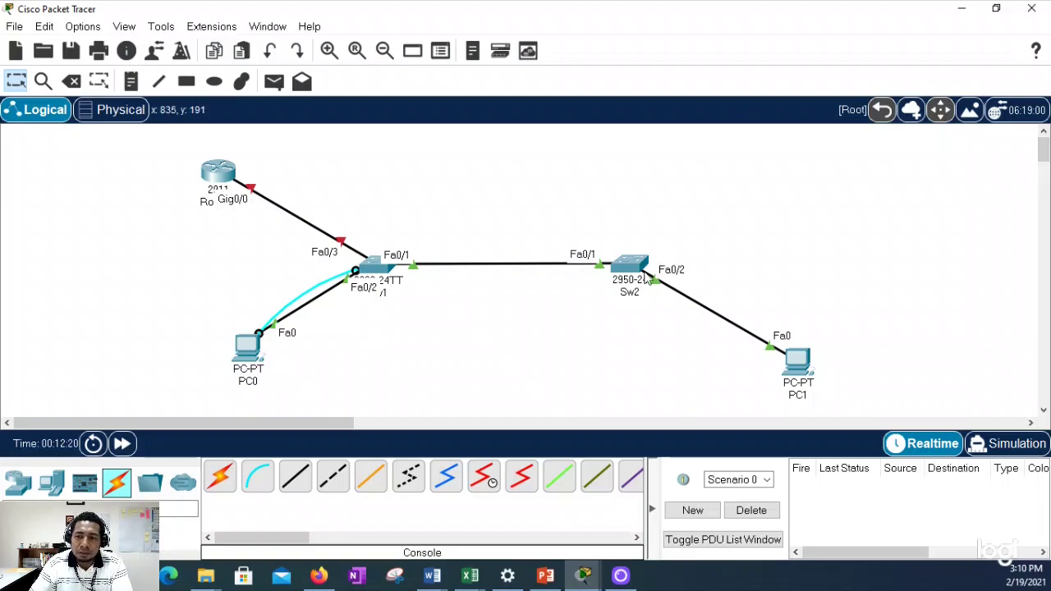
Step: From PC1's Command Prompt, ping 192.168.10.10, then close the prompt
click(805, 370)
drag(520, 24, 826, 36)
click(708, 60)
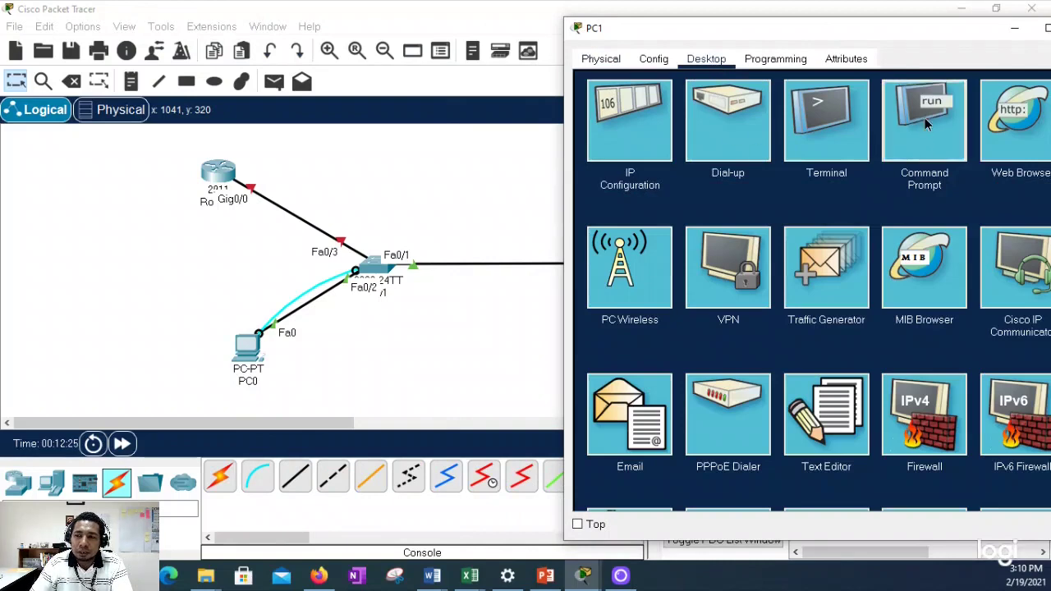
click(925, 129)
text(ping )
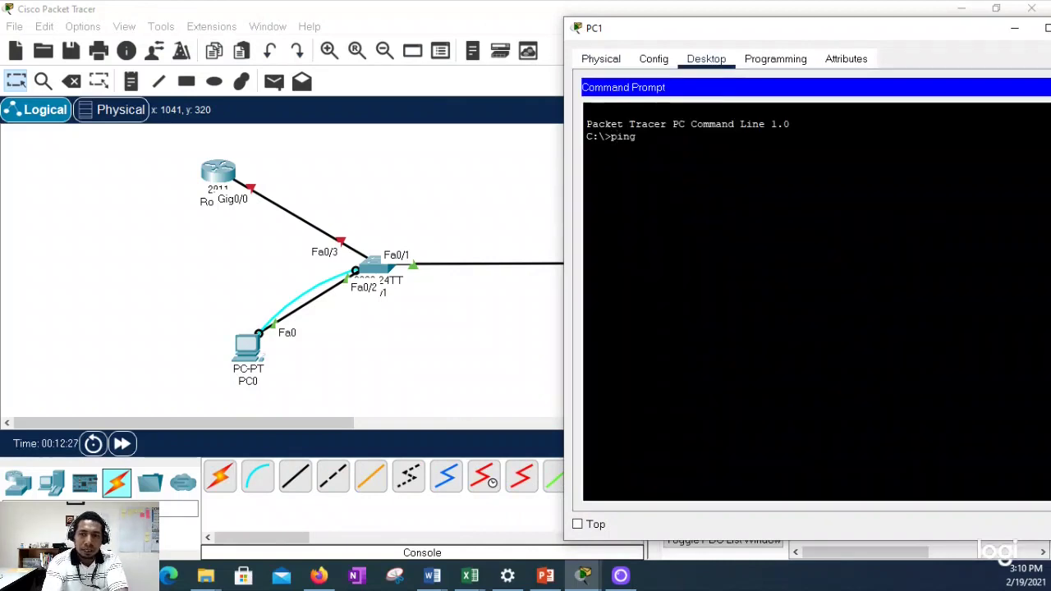
text(192.16)
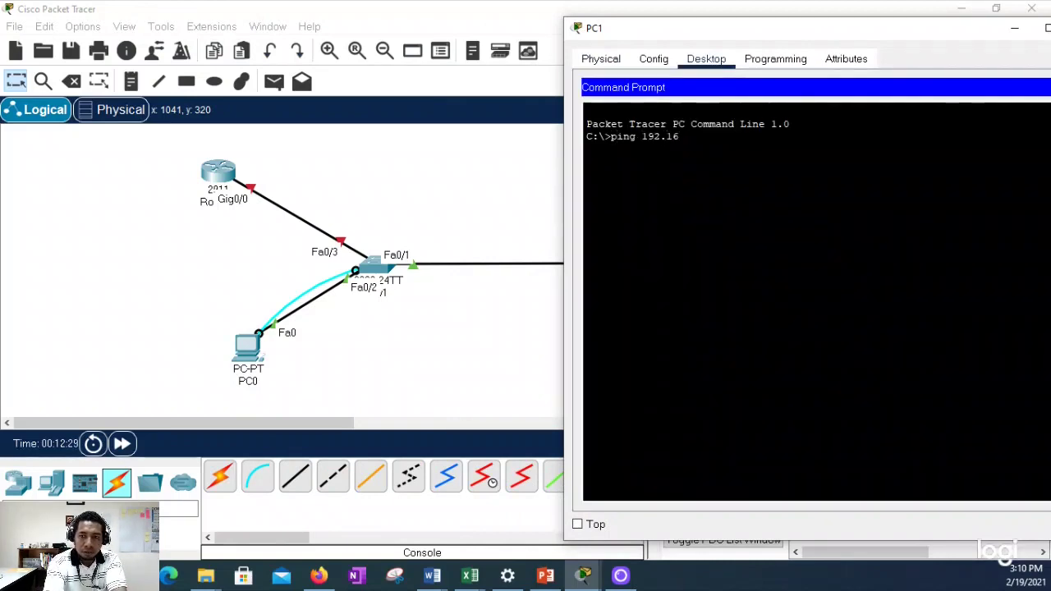
text(8.10.)
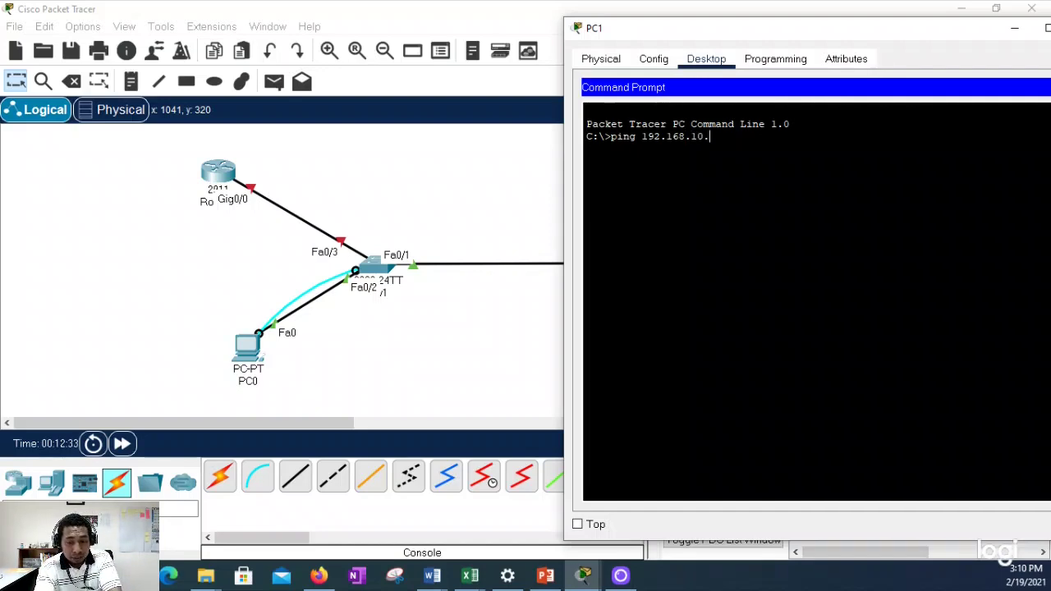
text(10)
key(Return)
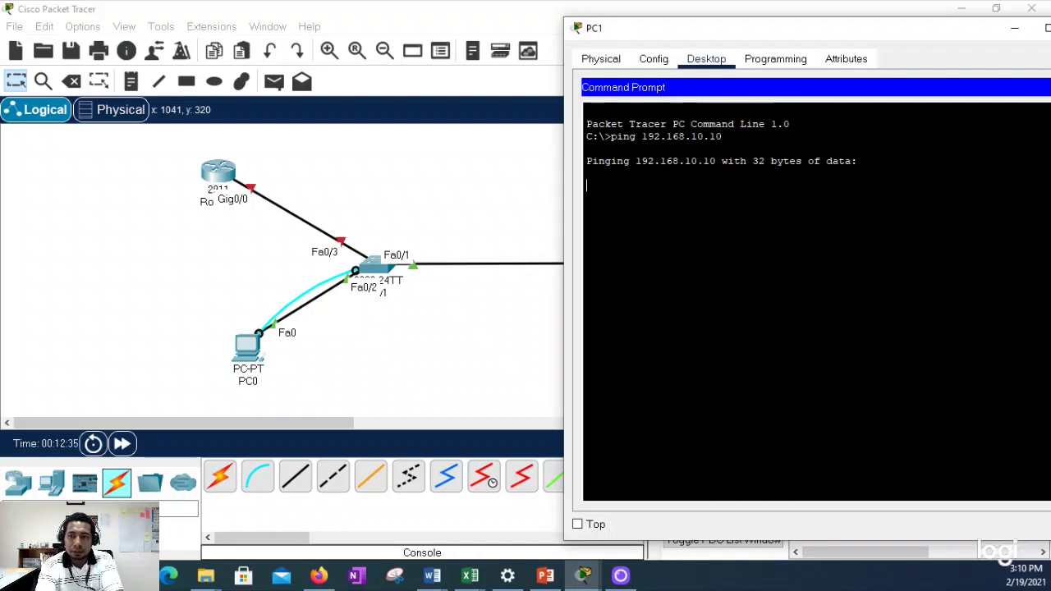
drag(825, 37, 628, 59)
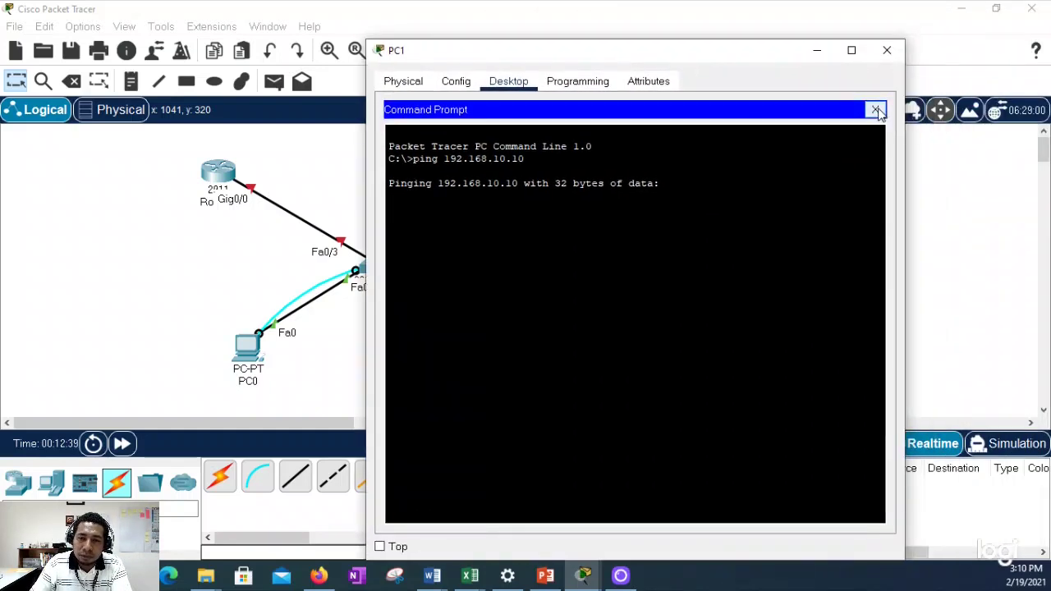
click(876, 109)
Step: In PC1's IP Configuration, enter 192.168.10.21 and let the 255.255.255.0 mask fill in
click(417, 140)
click(584, 194)
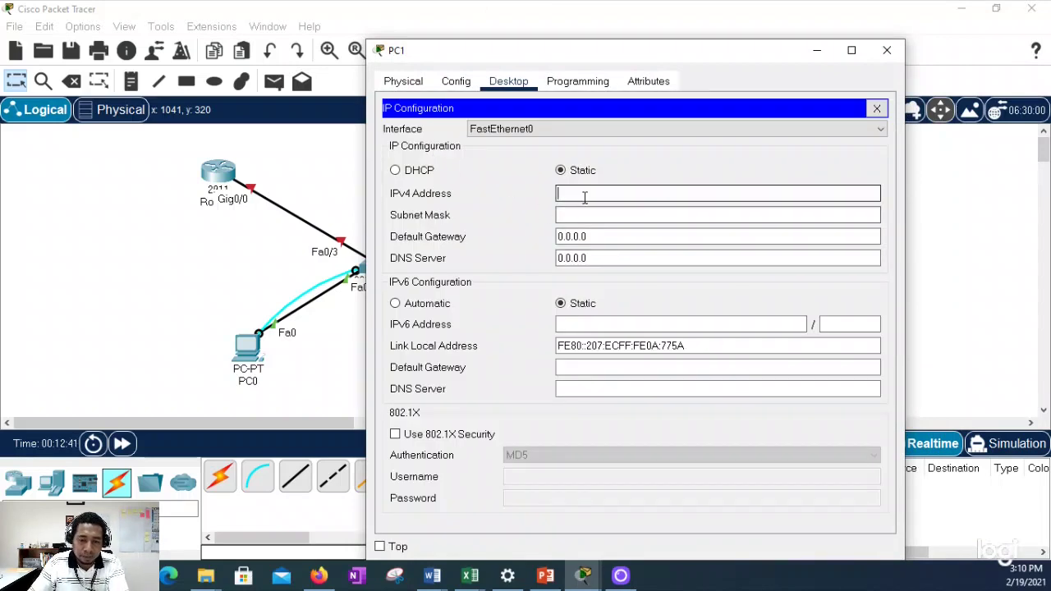
text(192.168)
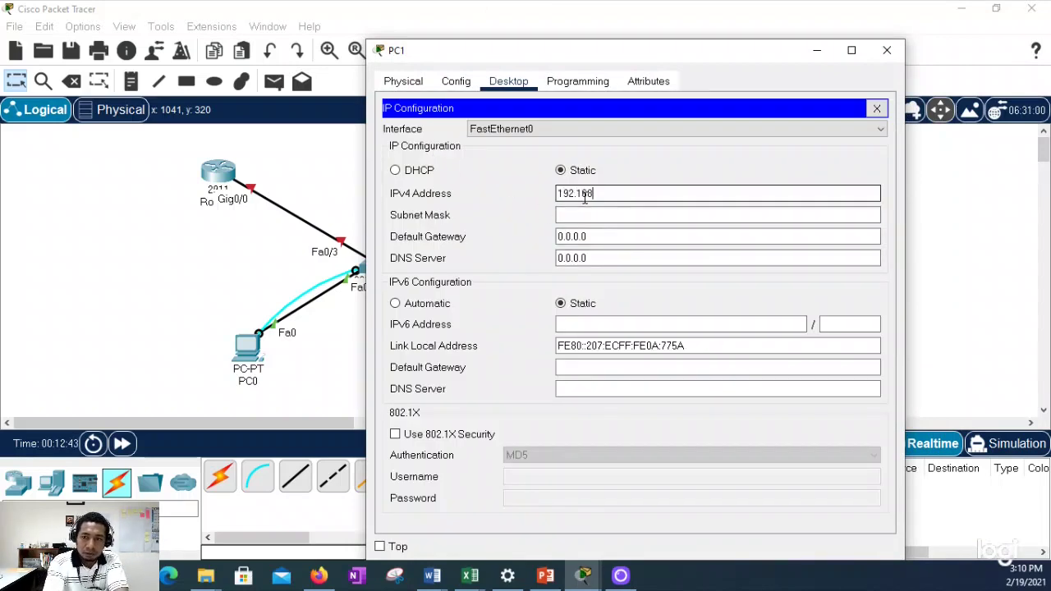
text(.10.)
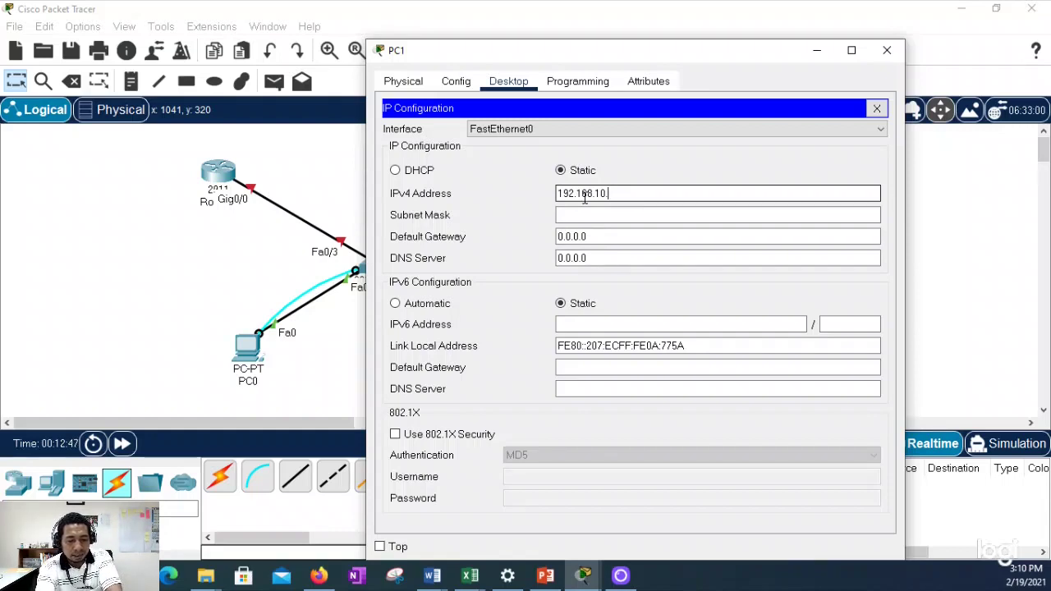
text(21)
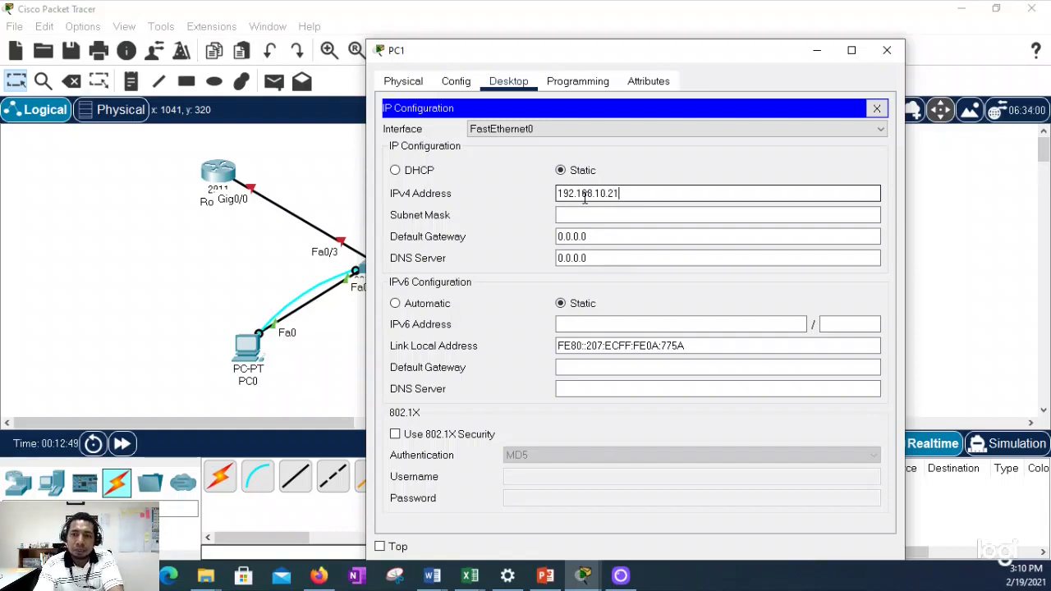
key(Tab)
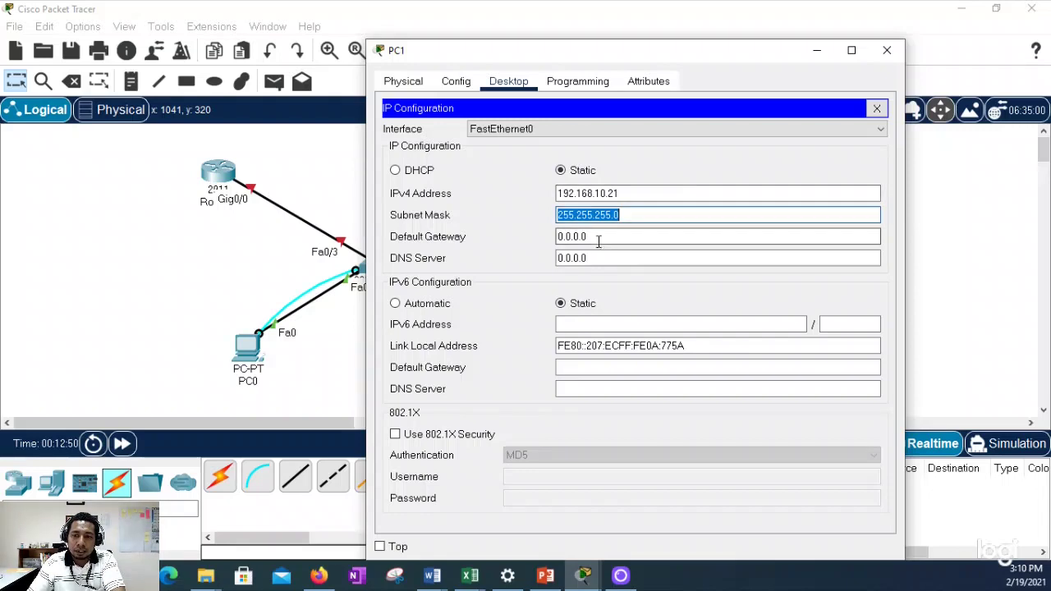
Step: Rerun the ping to 192.168.10.10 from PC1's Command Prompt
click(875, 107)
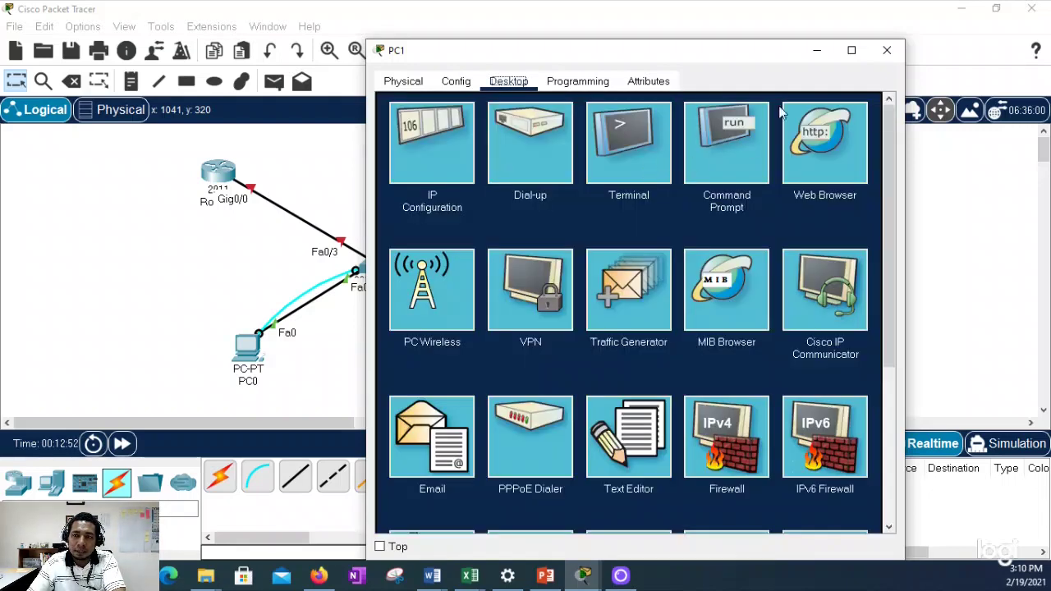
click(726, 138)
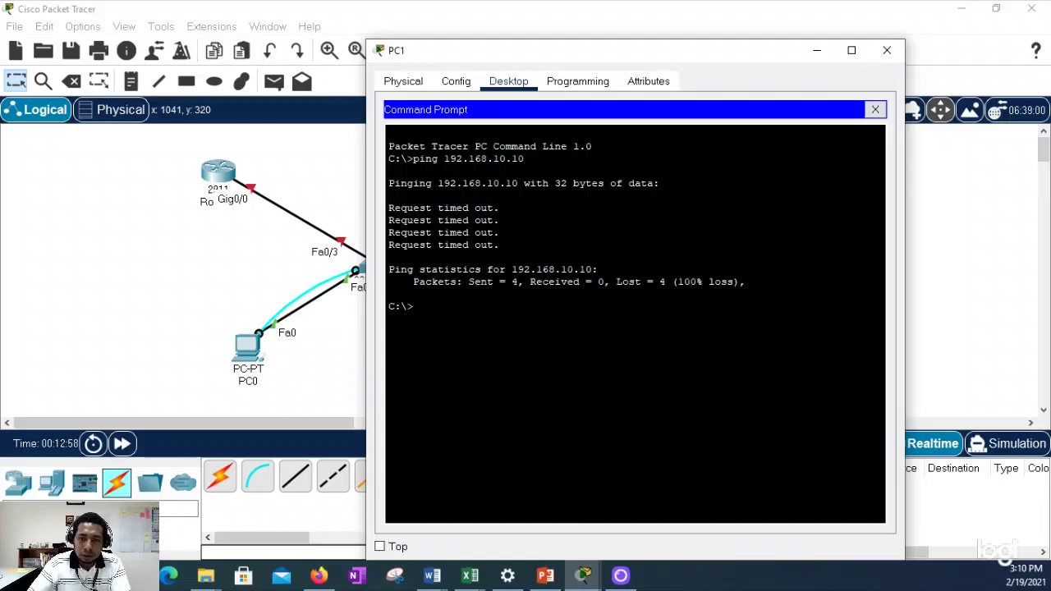
key(Up)
key(Return)
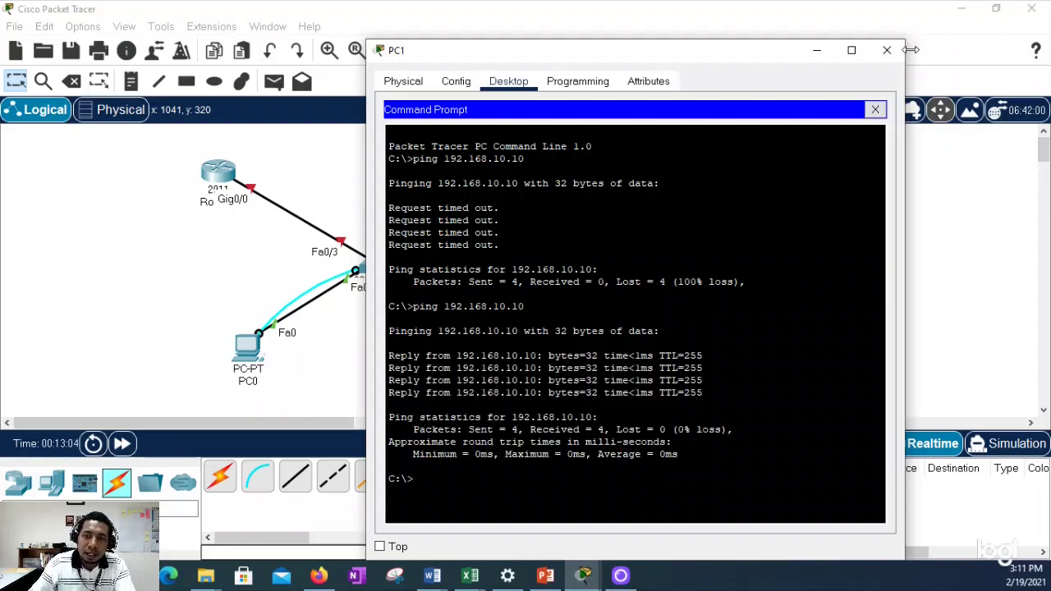
drag(617, 55, 738, 53)
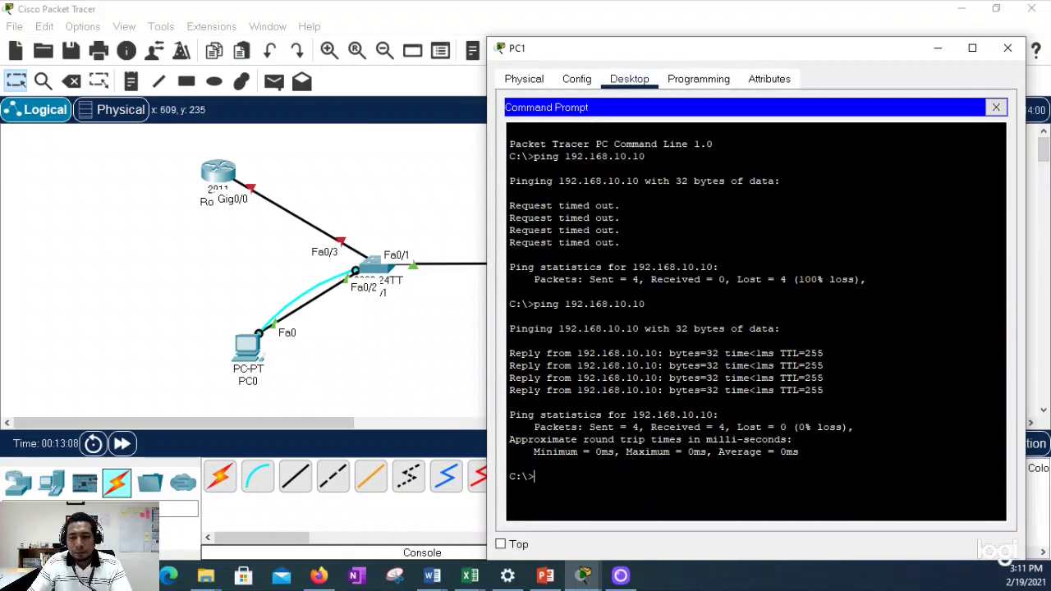
Step: Telnet to 192.168.10.10, enter the passwords and 'en' to reach privileged mode, then close PC1
text(eln)
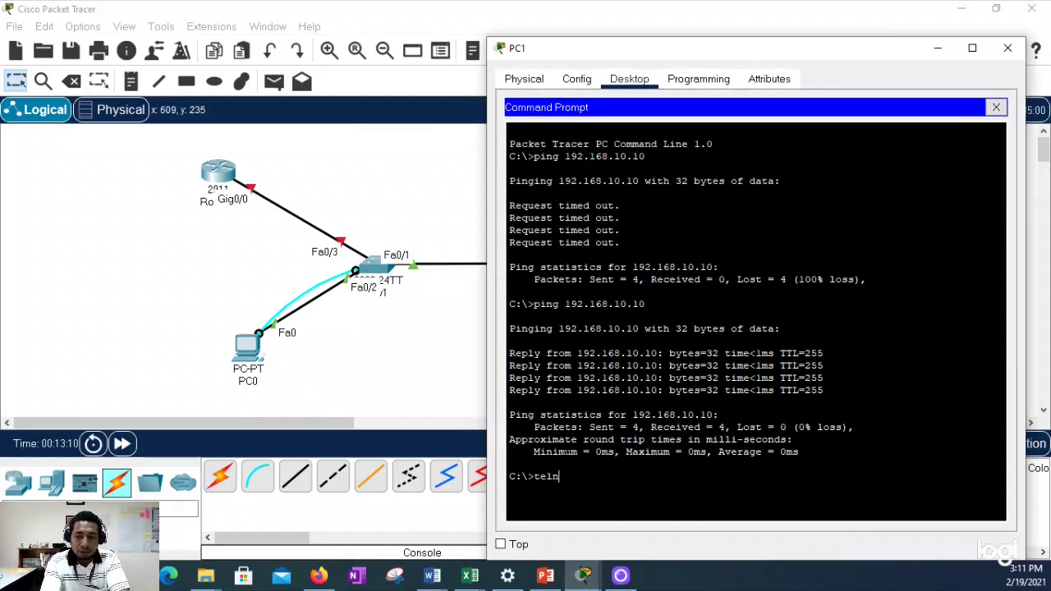
text(et 192.1)
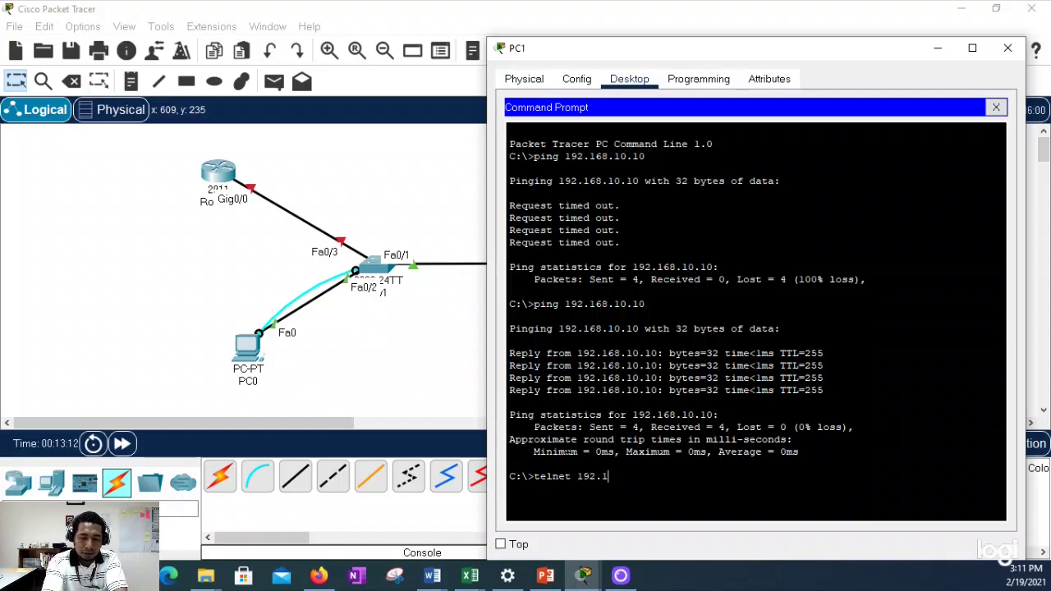
text(68.10.)
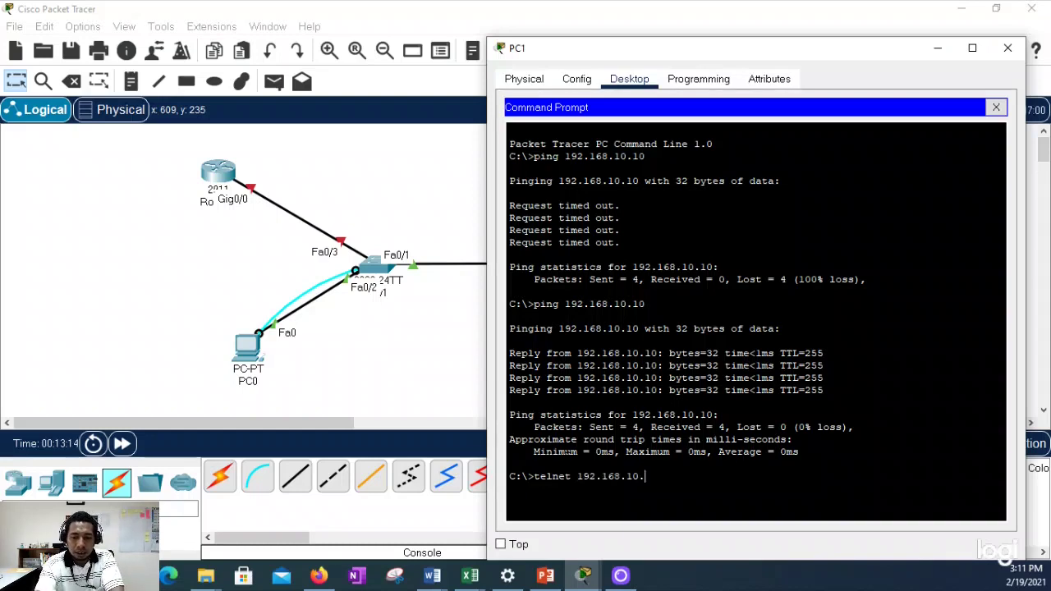
text(10)
key(Return)
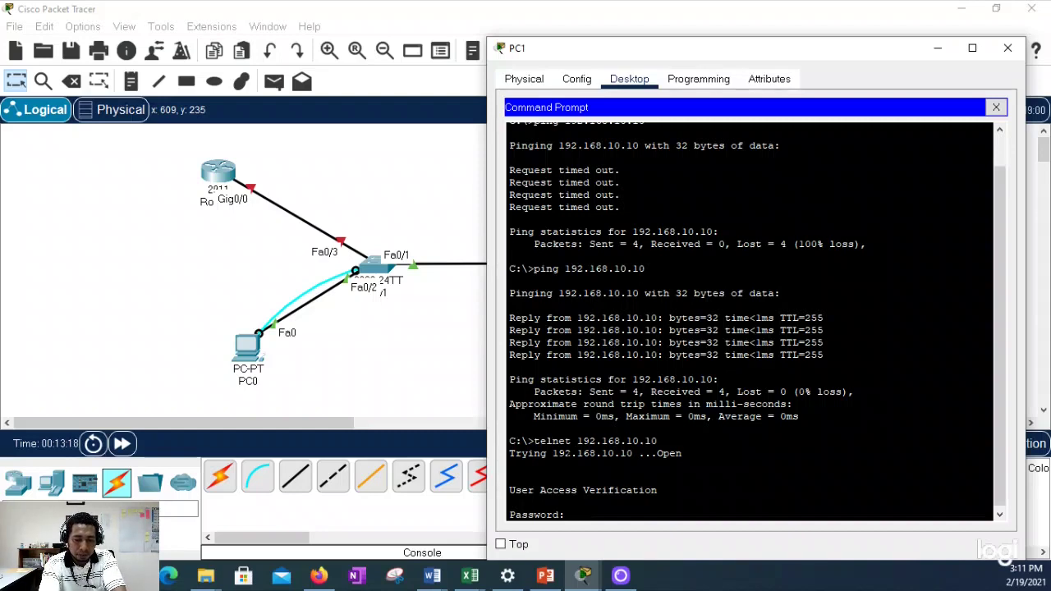
key(Return)
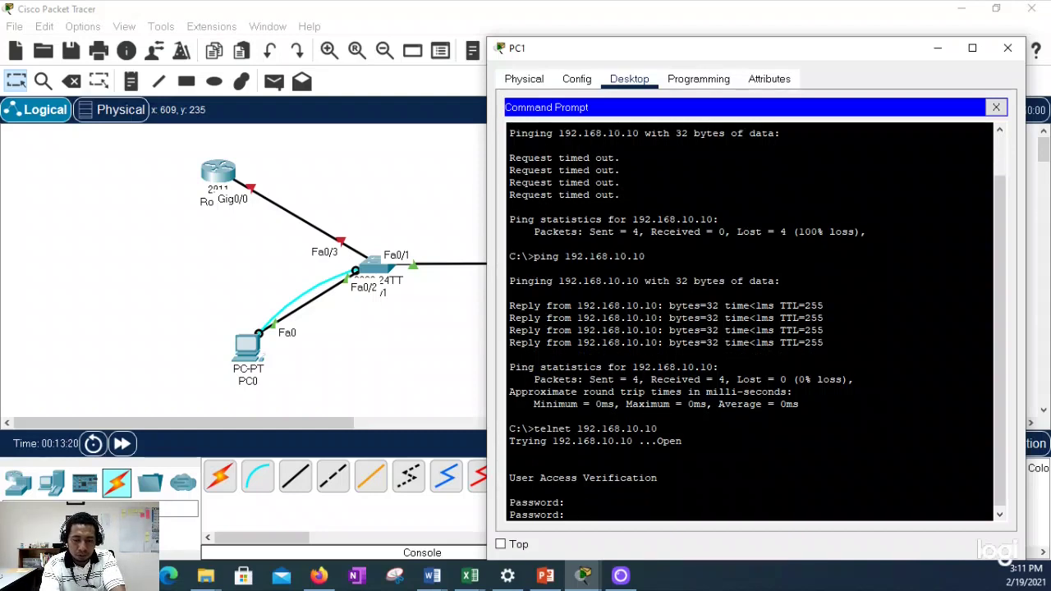
key(Return)
text(en)
key(Return)
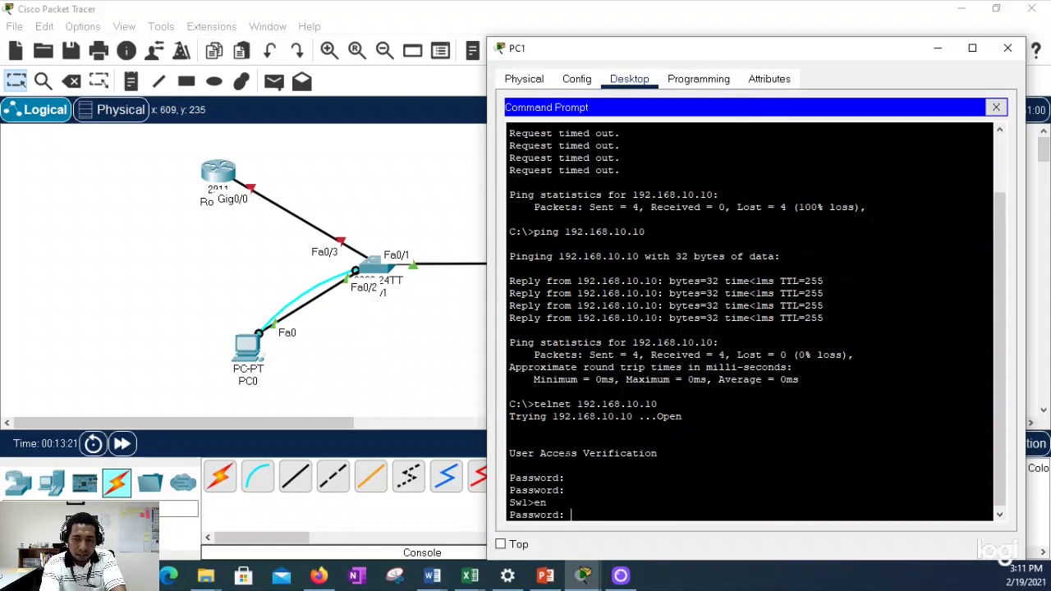
key(Return)
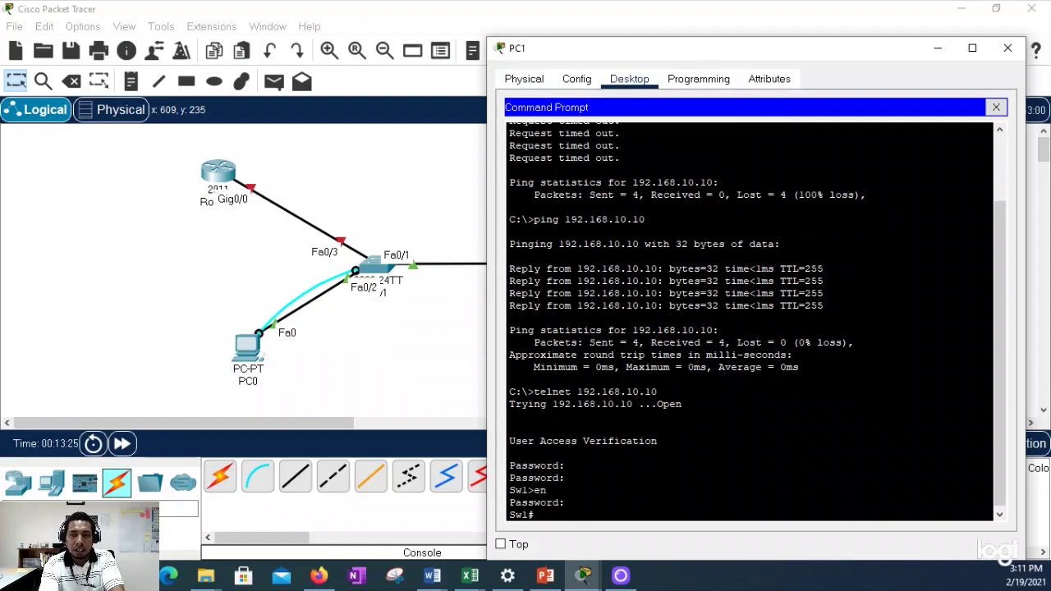
key(Return)
key(Return)
key(Return)
key(Return)
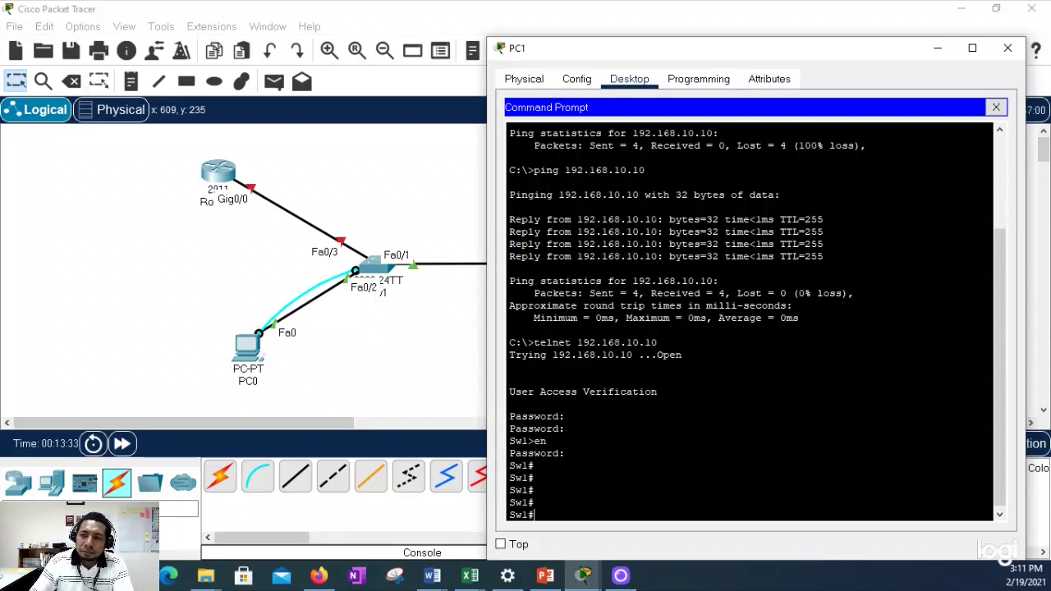
click(1008, 48)
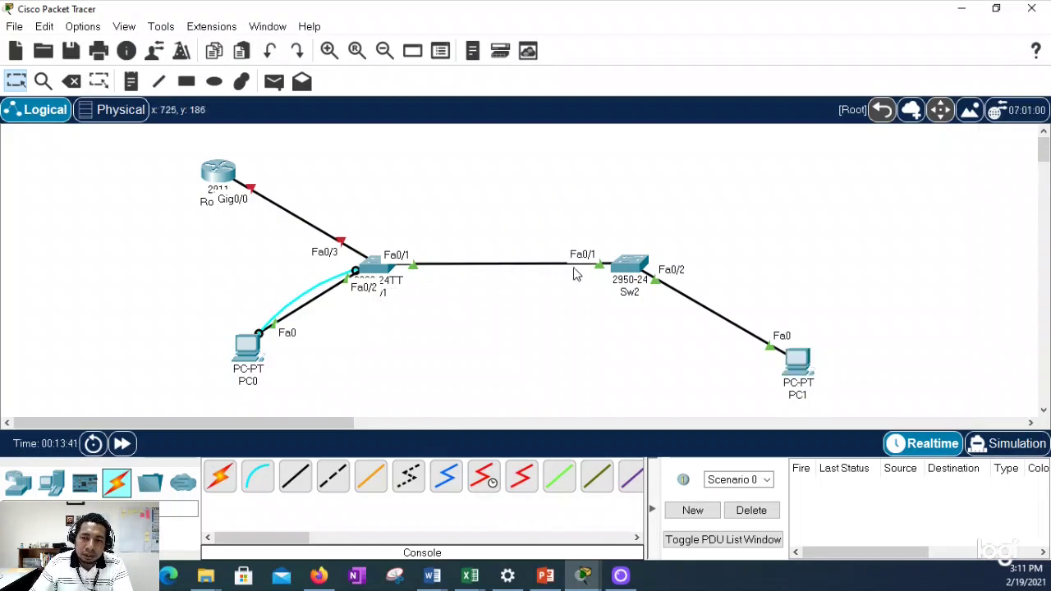
Step: Move the Sw2 cable end onto the router's GigabitEthernet0/1 and rearrange the router, Sw1 and PC0
drag(416, 273, 228, 175)
click(279, 217)
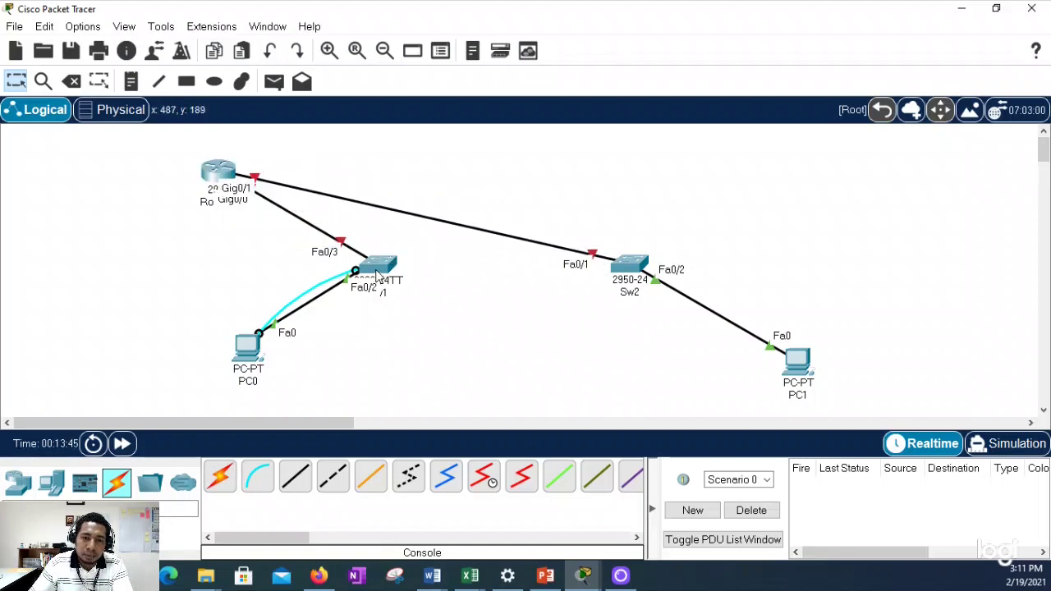
drag(378, 264, 358, 293)
drag(252, 355, 143, 353)
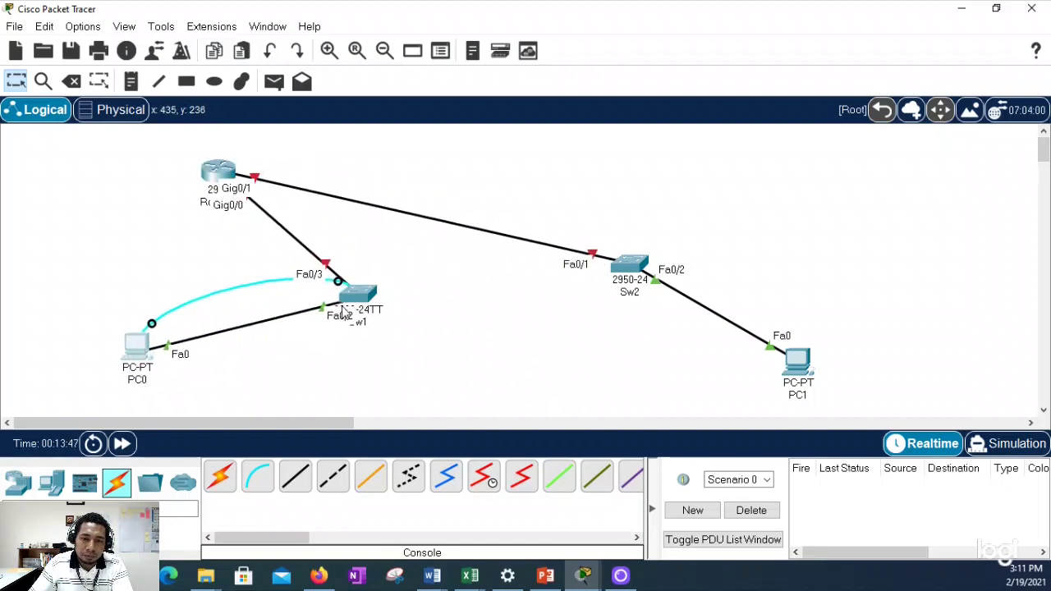
drag(359, 303, 306, 319)
drag(235, 179, 400, 164)
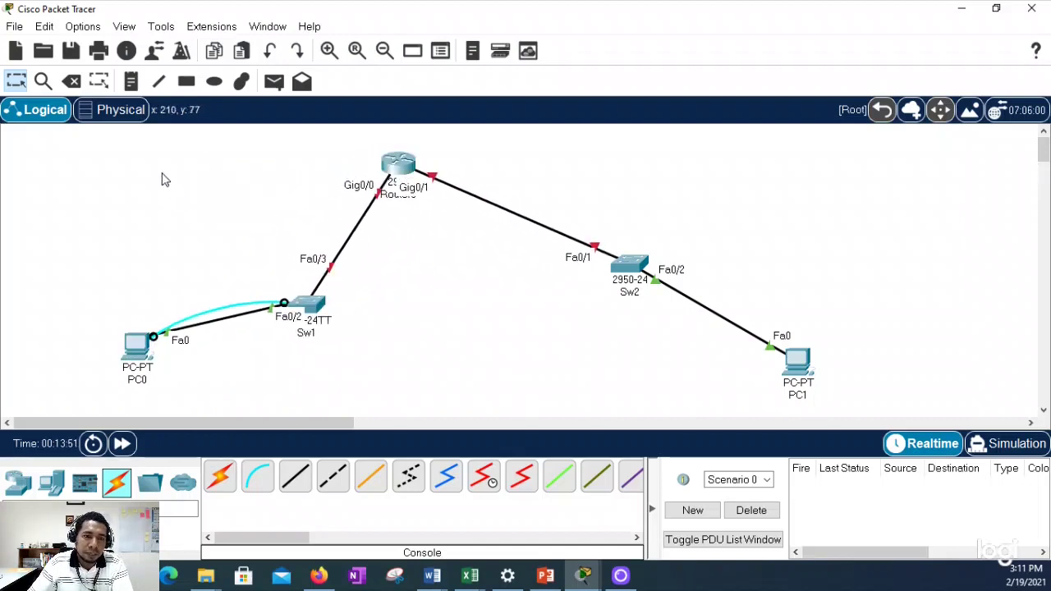
click(131, 81)
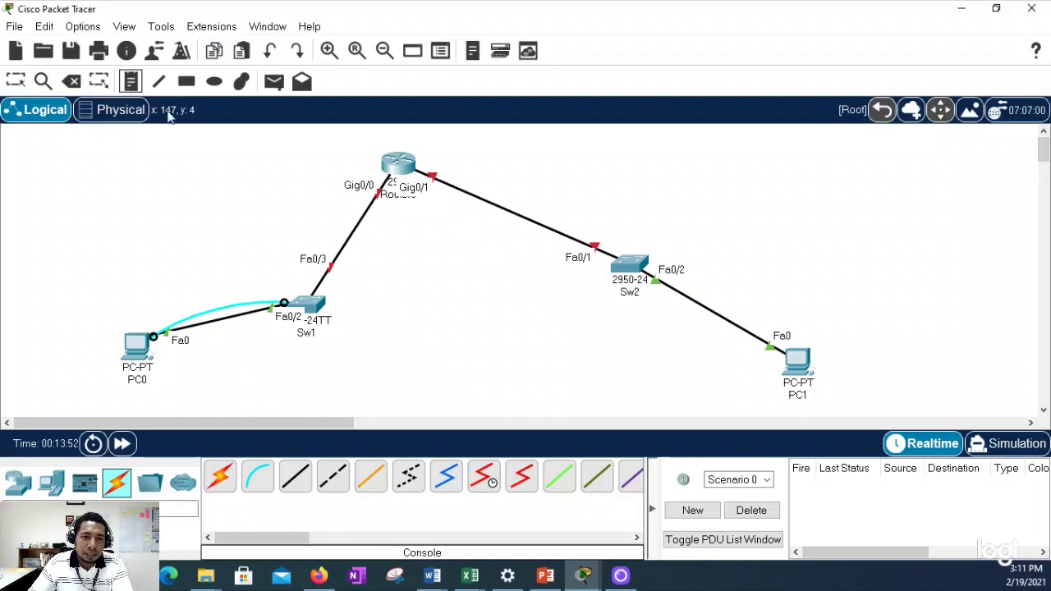
Step: Place a note reading 192.168.10.0 /24 above Sw1
click(236, 212)
text(19)
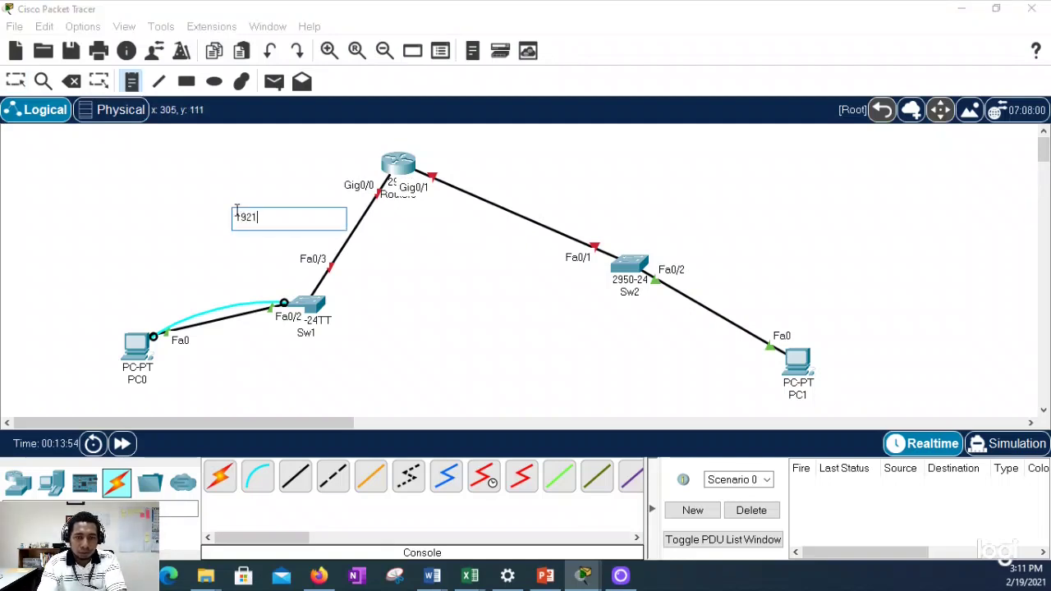
text(21)
key(BackSpace)
text(.168.10.0 /24)
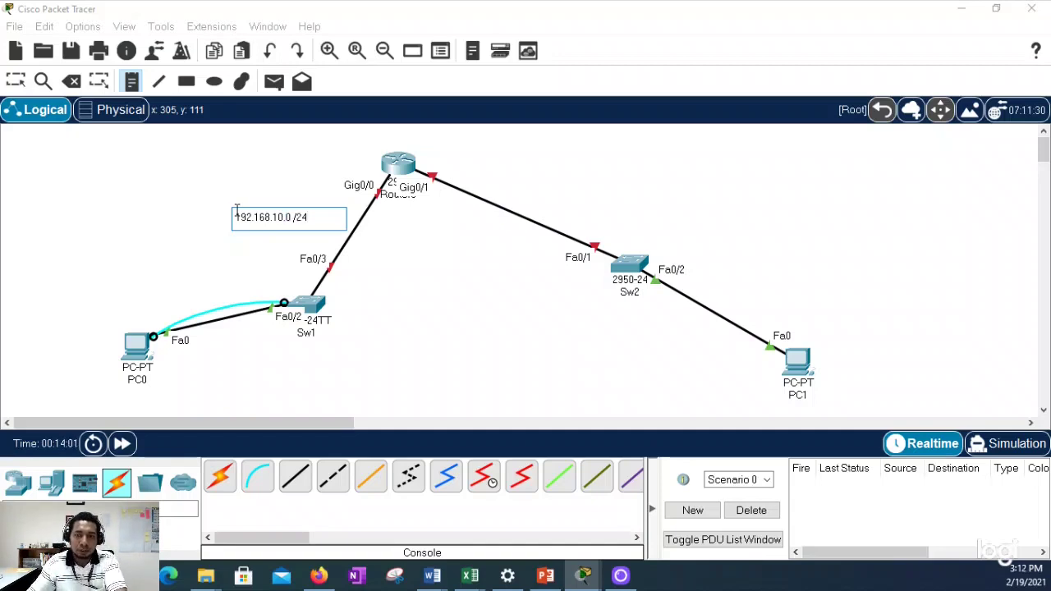
click(618, 177)
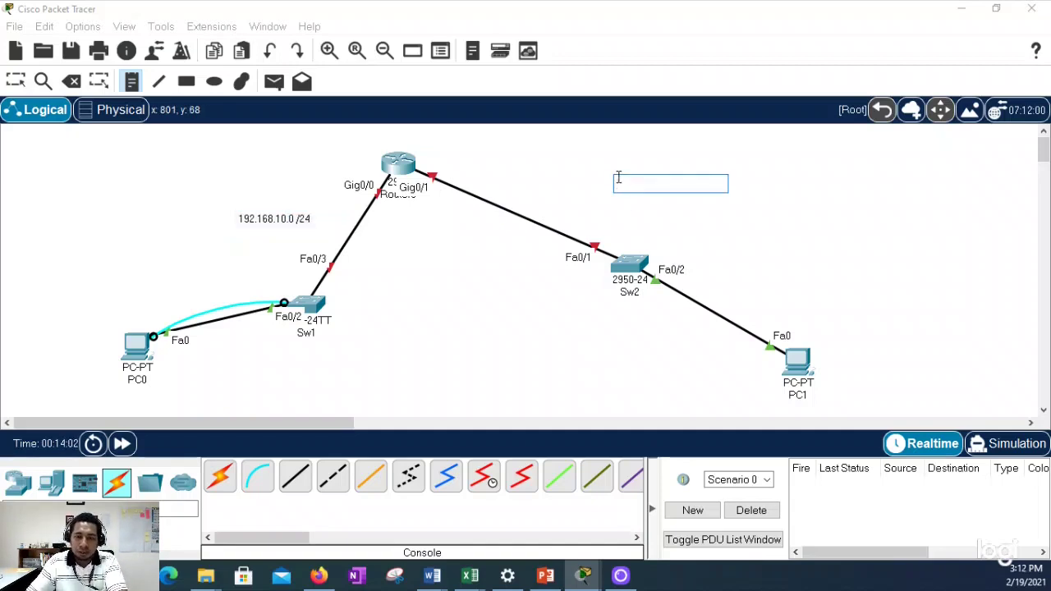
Step: Add a 192.168.20.0 /24 note near Sw2, then open Sw2's command line
text(192.1)
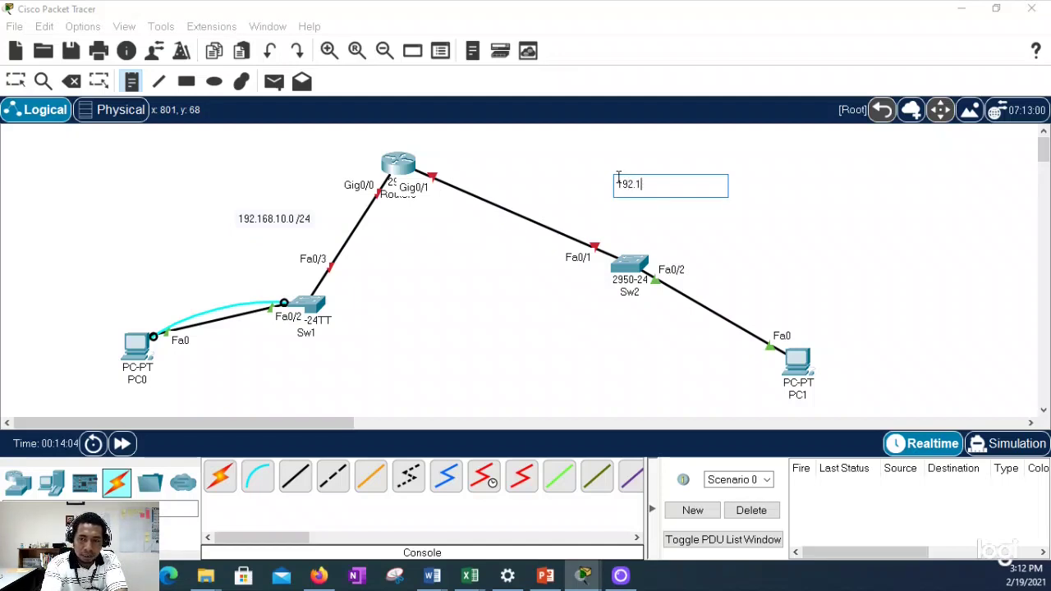
text(68.20)
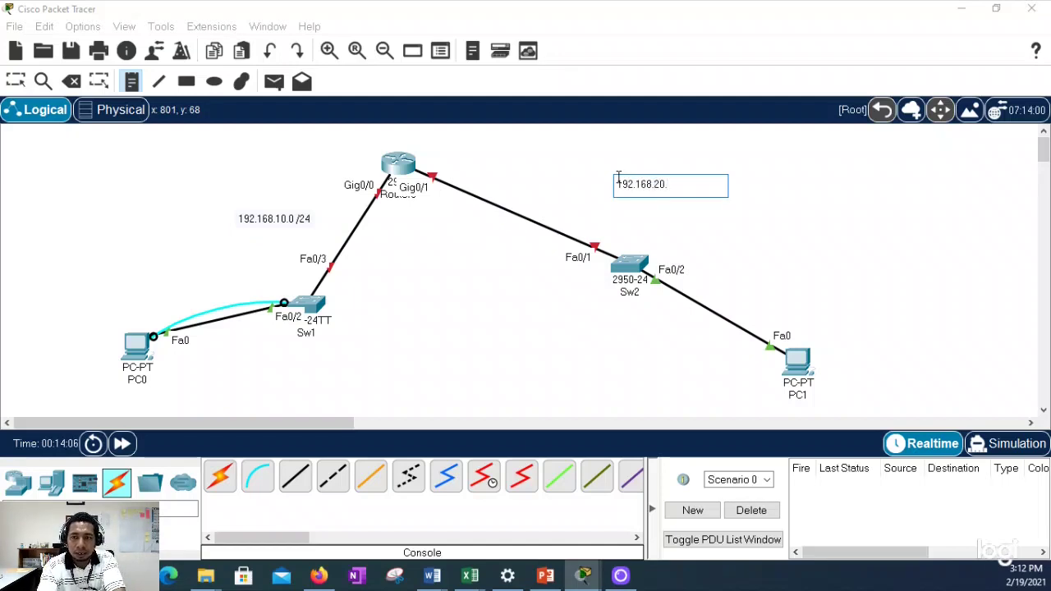
text(.0 /2)
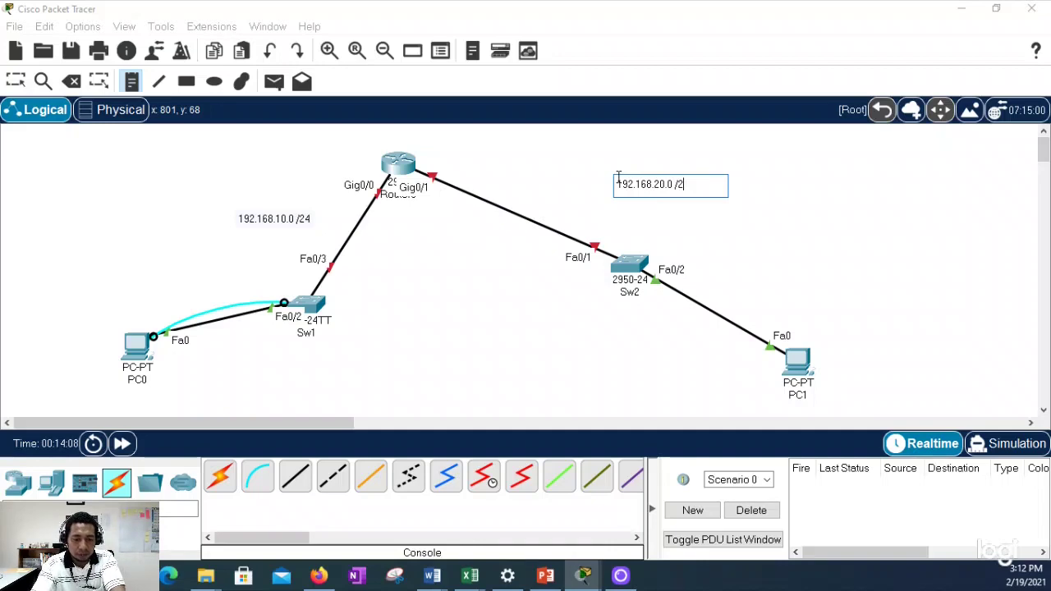
text(4)
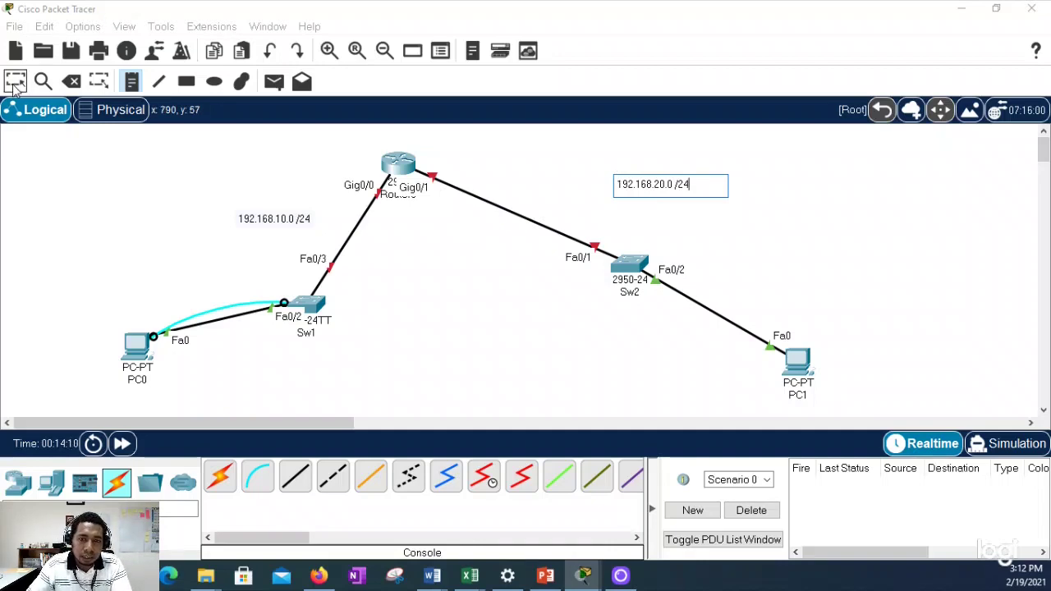
click(612, 170)
drag(638, 183, 628, 195)
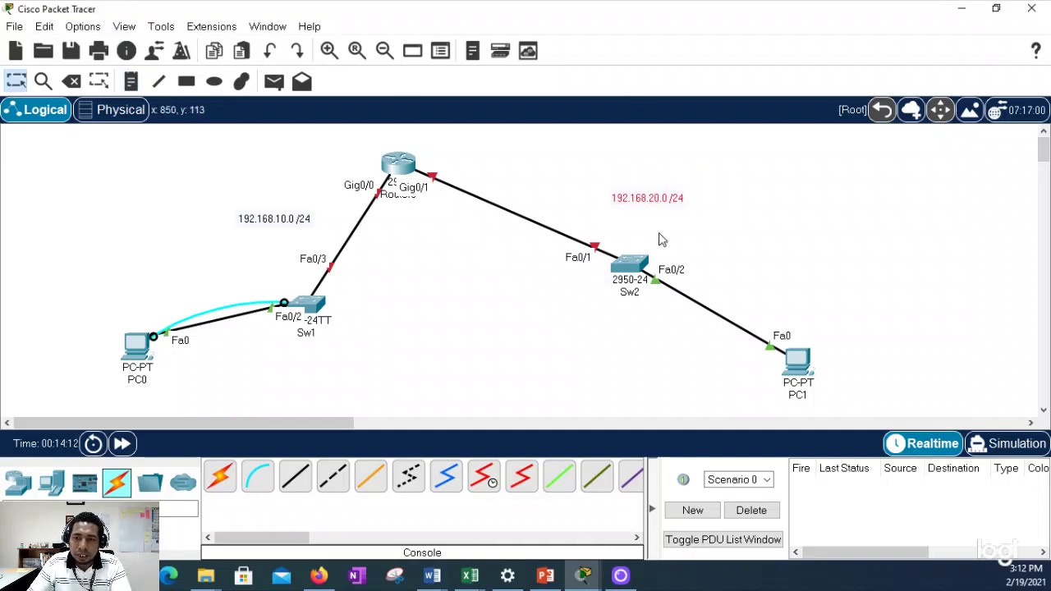
click(649, 289)
drag(497, 28, 648, 44)
Step: Under interface VLAN 1, remove the old address 192.168.10.20
key(Return)
key(Return)
key(Return)
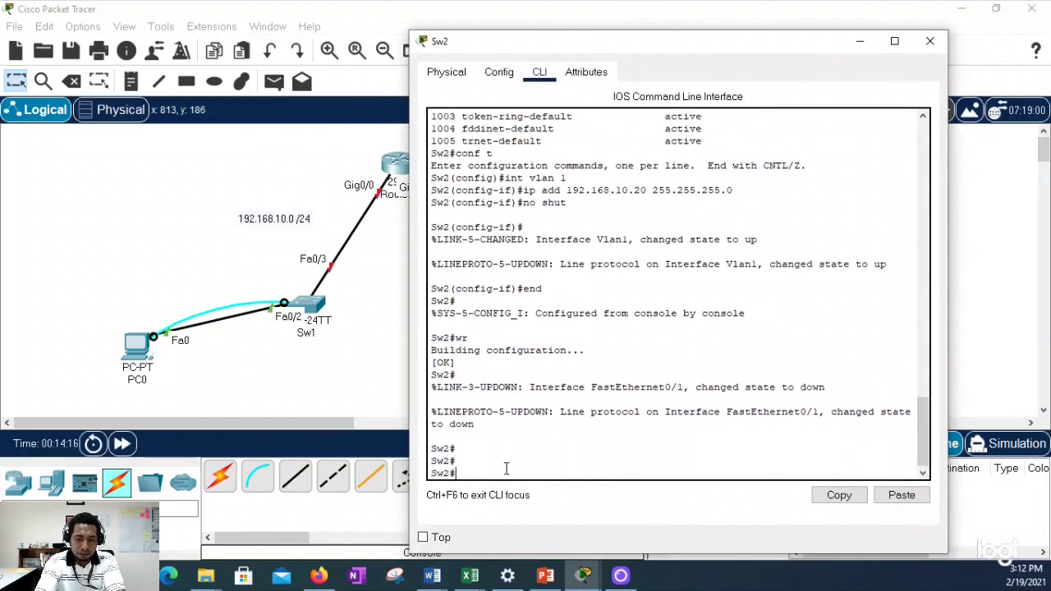
text(conf t)
key(Return)
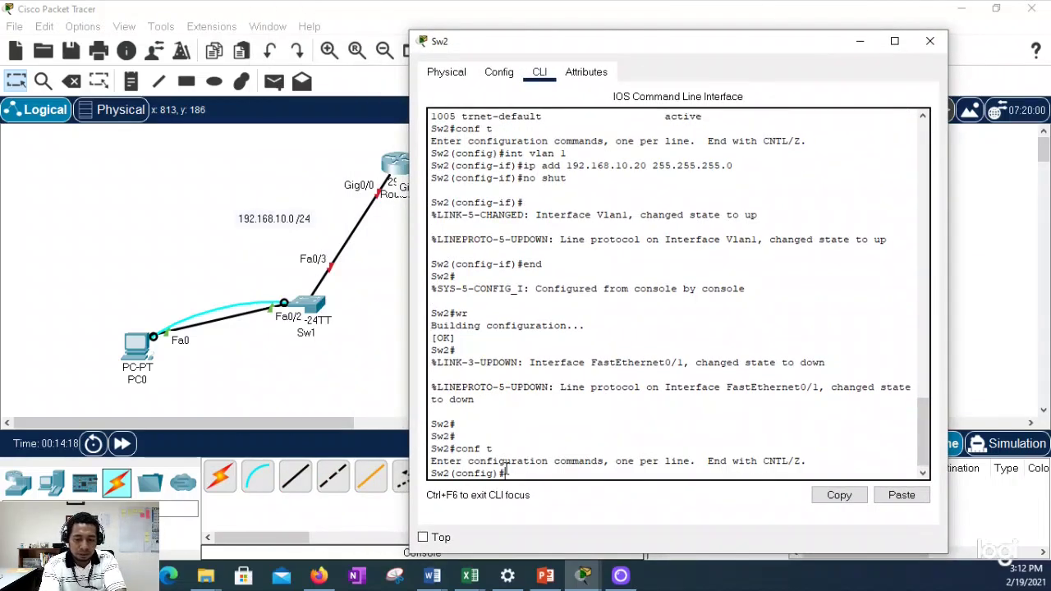
text(int vlan 1)
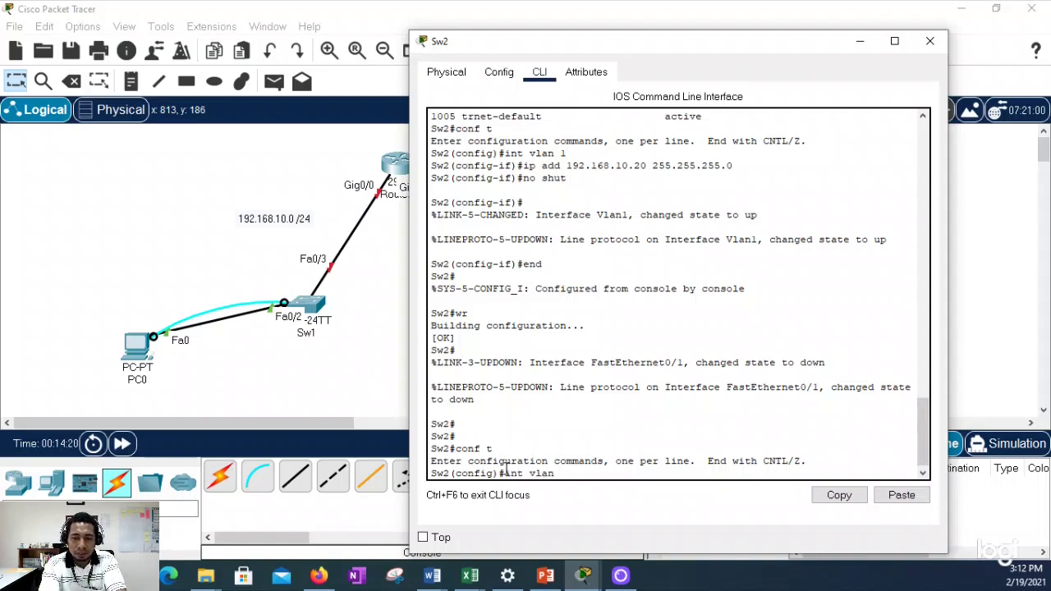
key(Return)
text(no ip a)
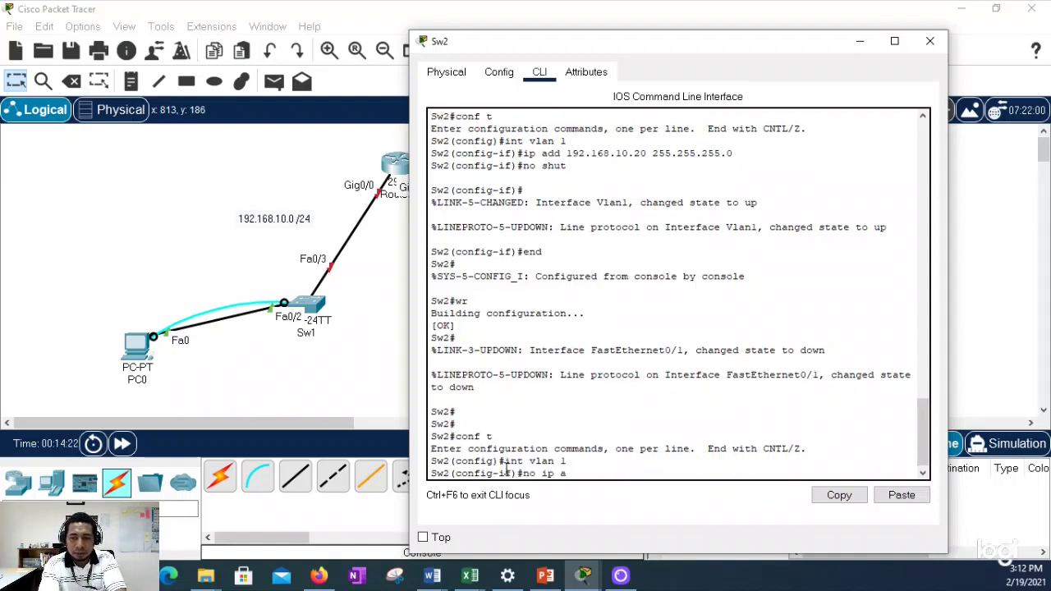
text(dd 192)
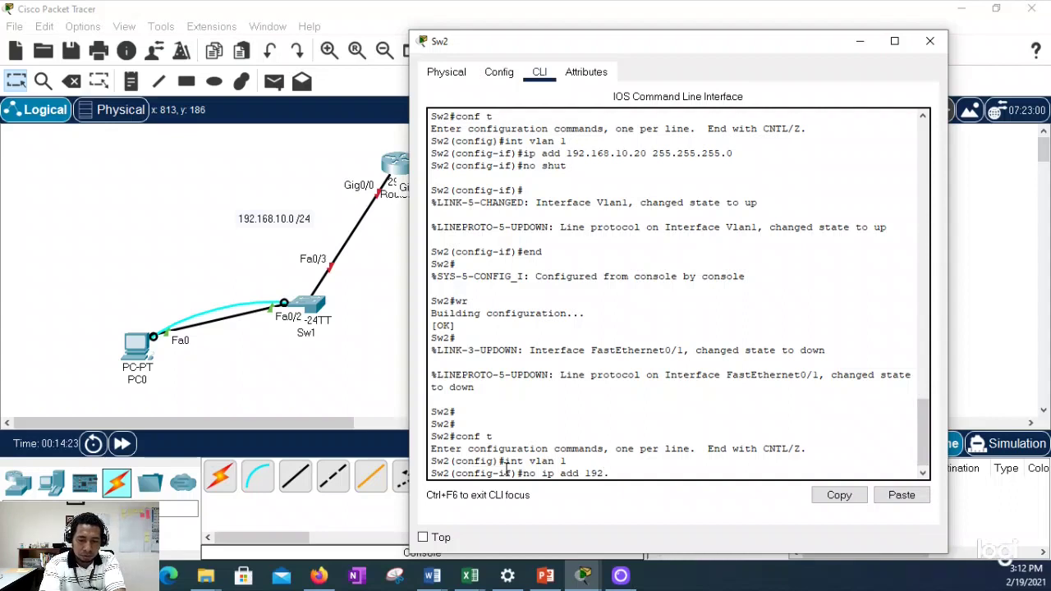
text(.168.10.)
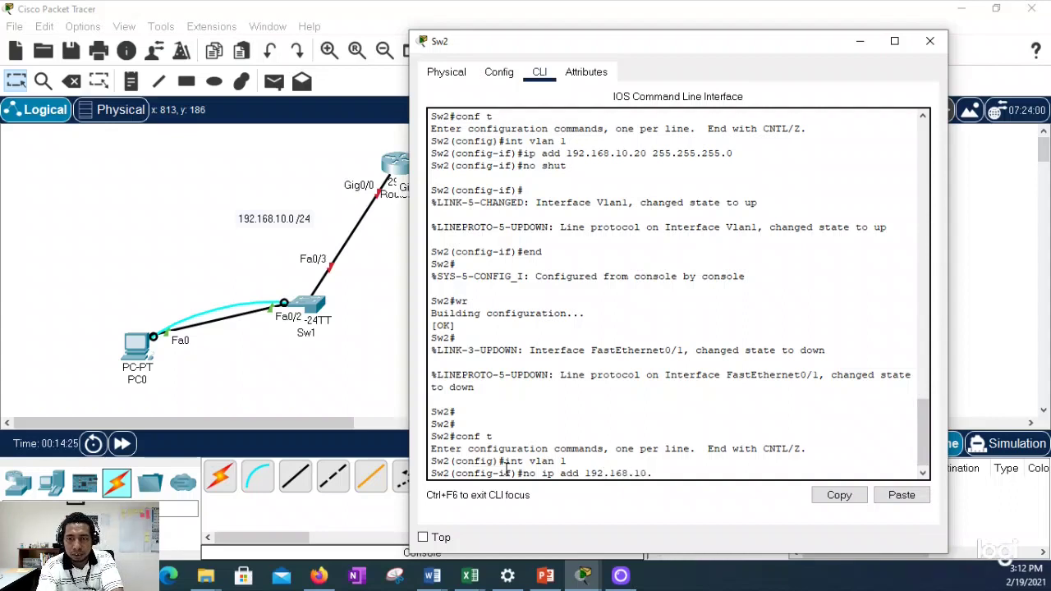
text(20 25)
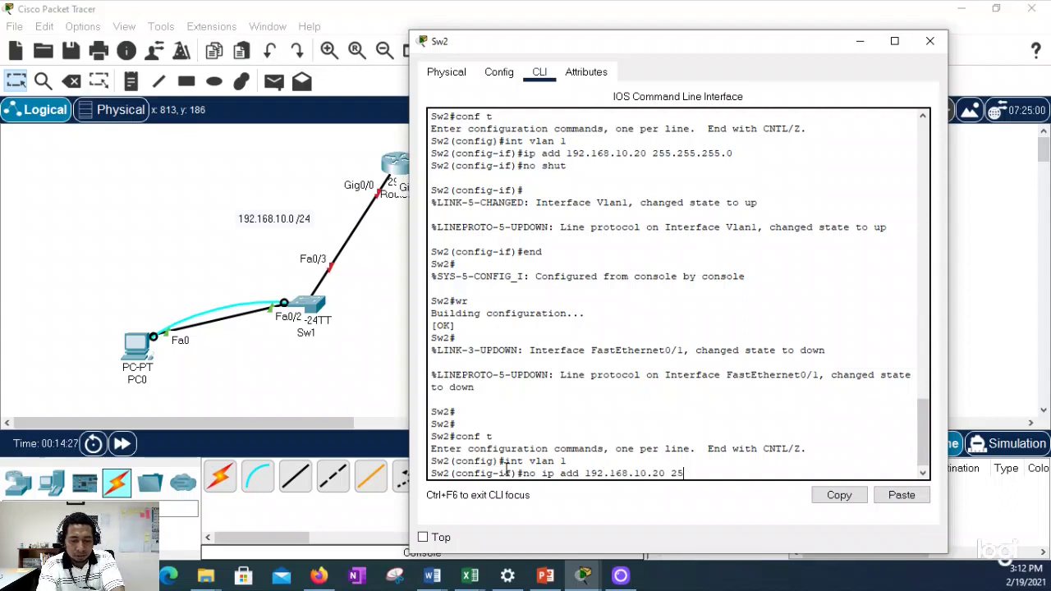
text(5.255.255.0)
key(Return)
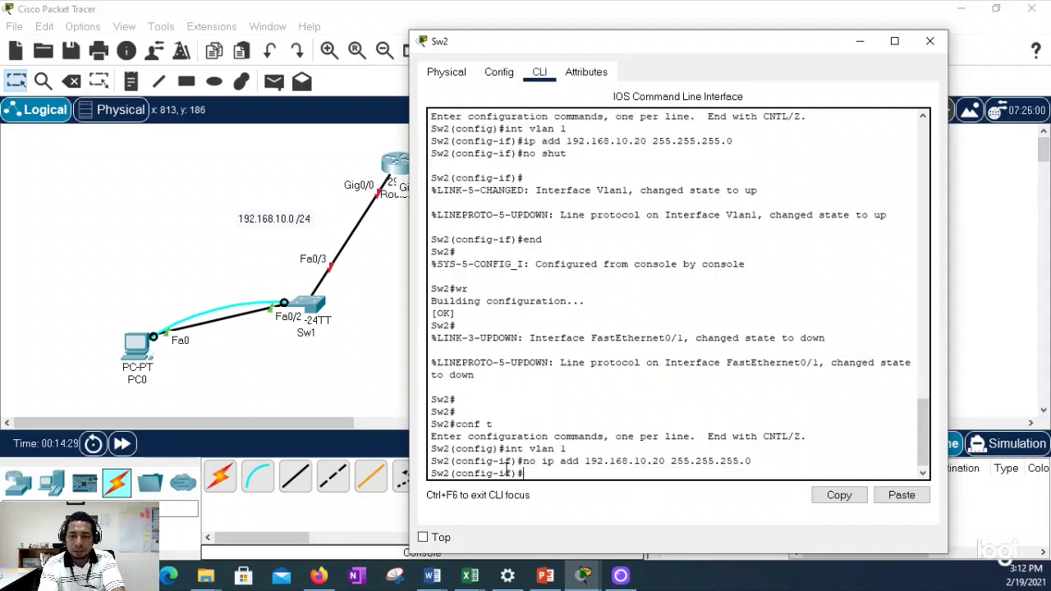
Step: Assign VLAN 1 the address 192.168.20.5 255.255.255.0 and bring it up with no shut
text(ip add)
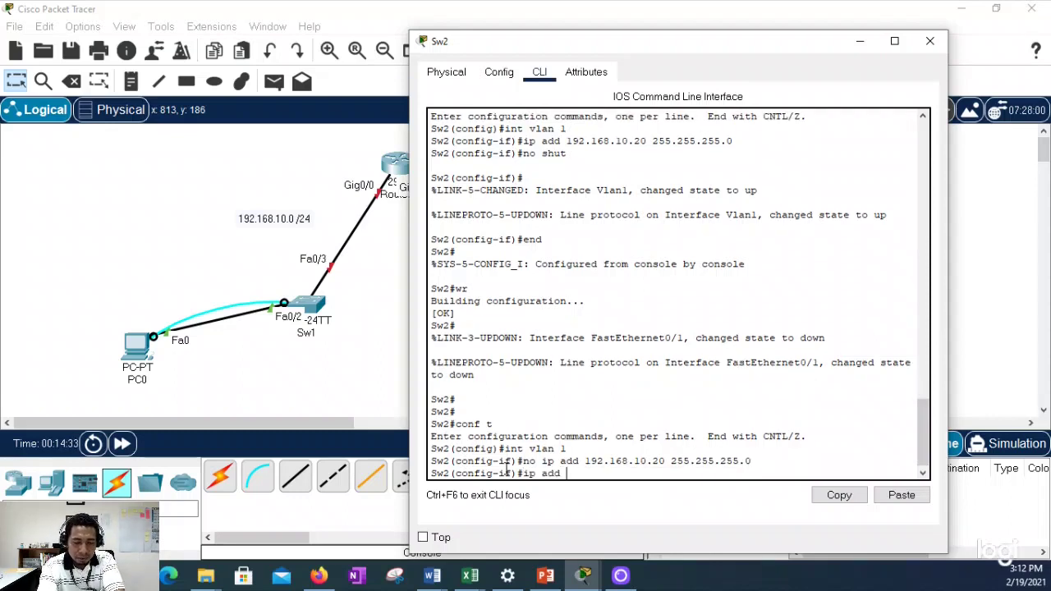
text( 192)
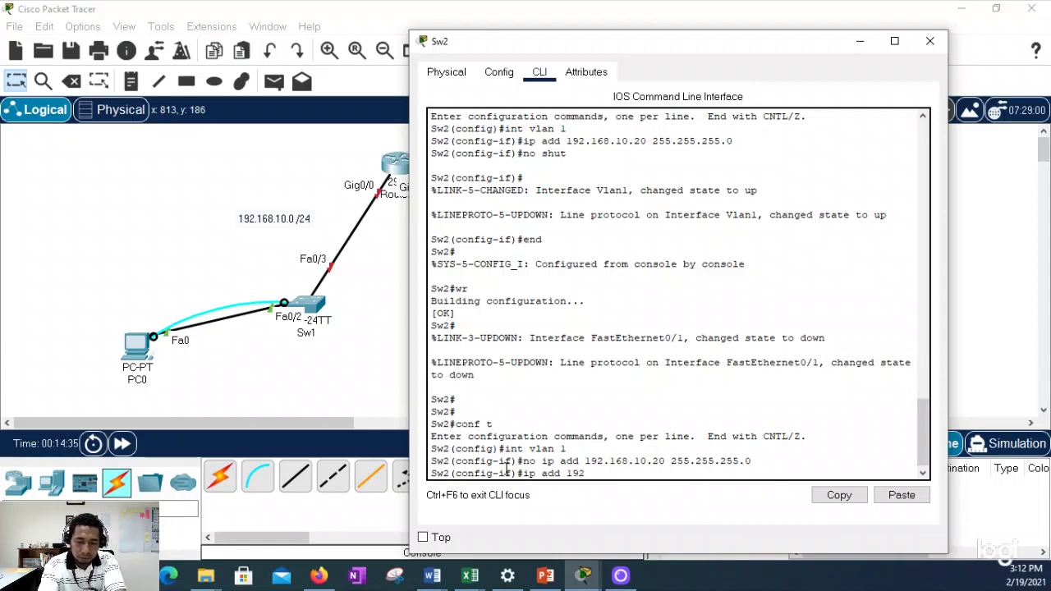
text(.168.20.5)
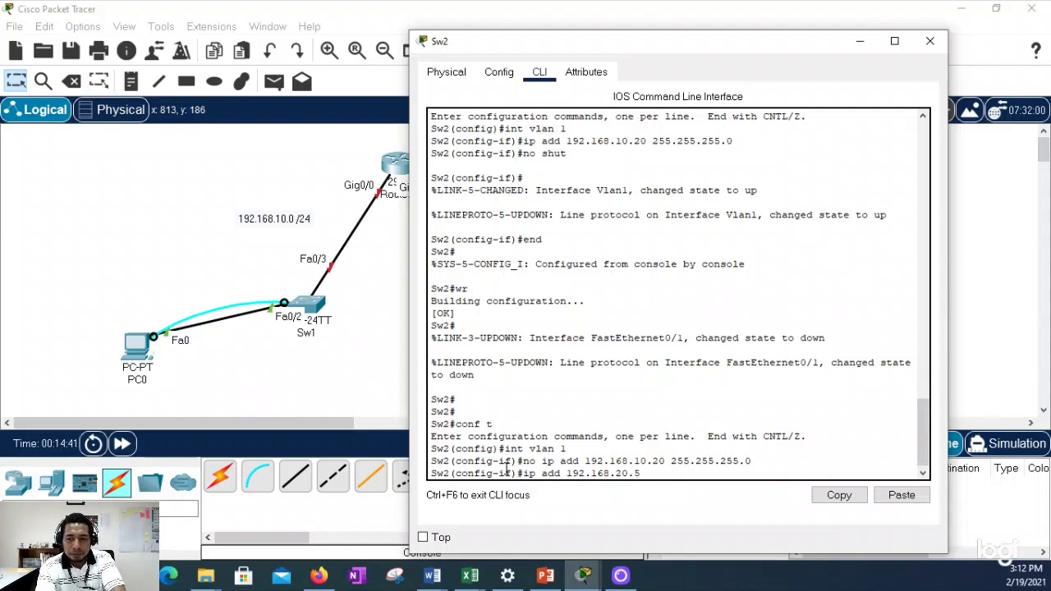
text(255.255.25)
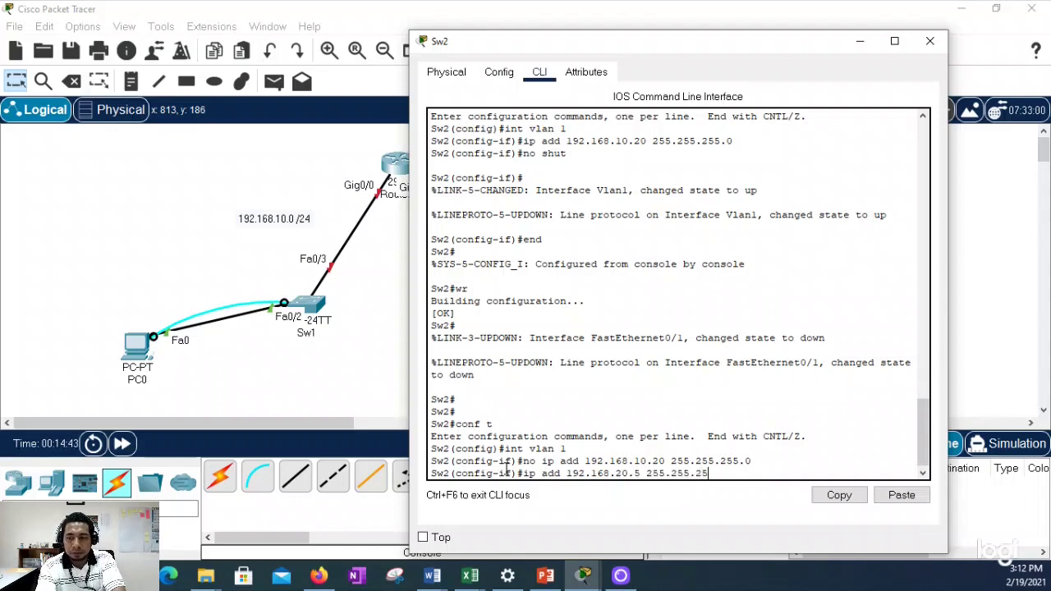
text(5.0)
key(Return)
text(mp )
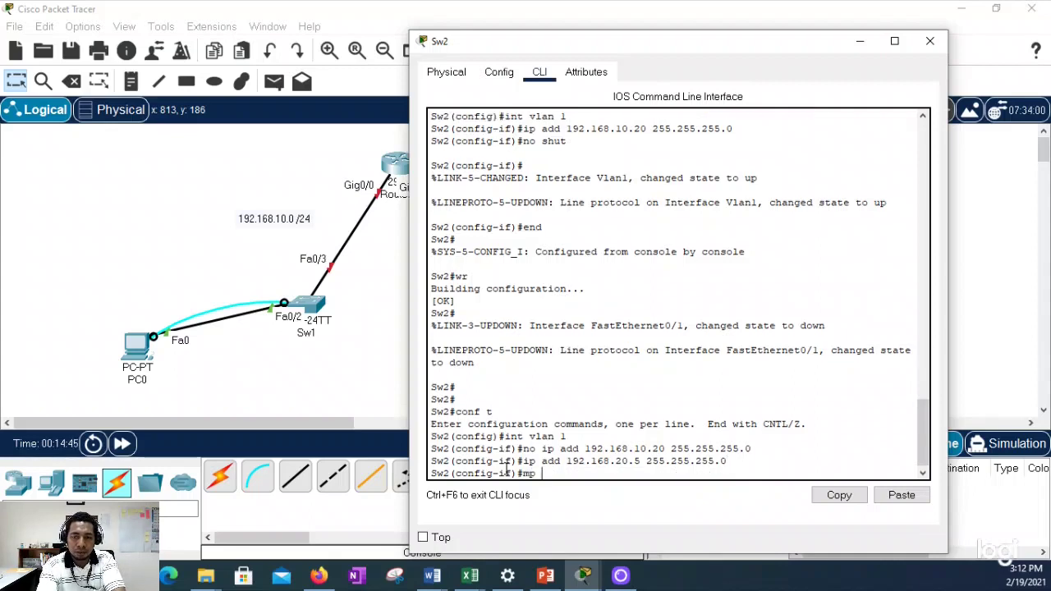
text(no shut)
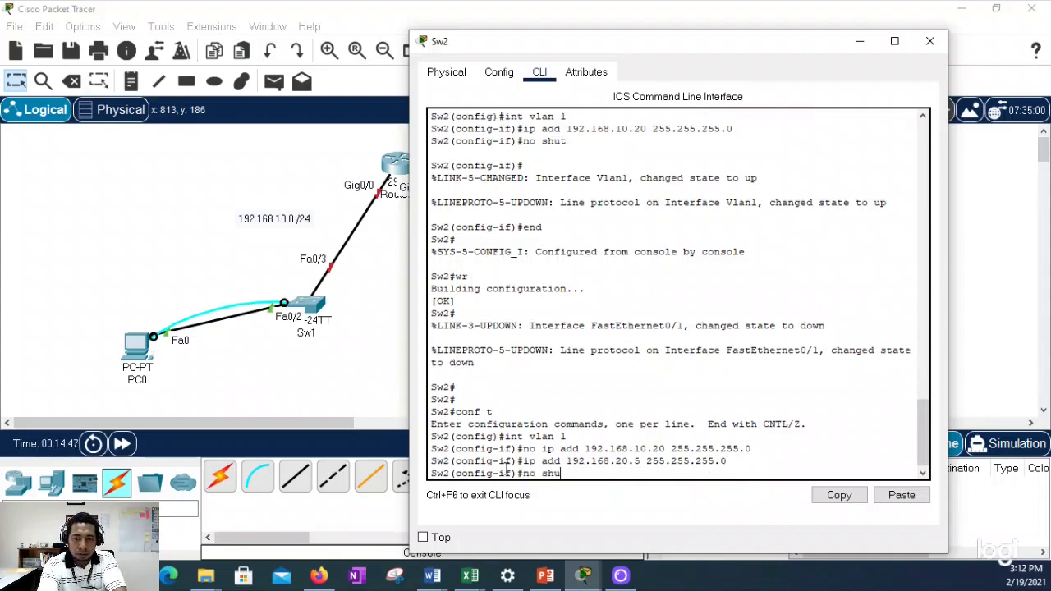
key(Return)
key(Return)
Step: Check show ip int brief for Vlan1 at 192.168.20.5, then close Sw2's window
key(Return)
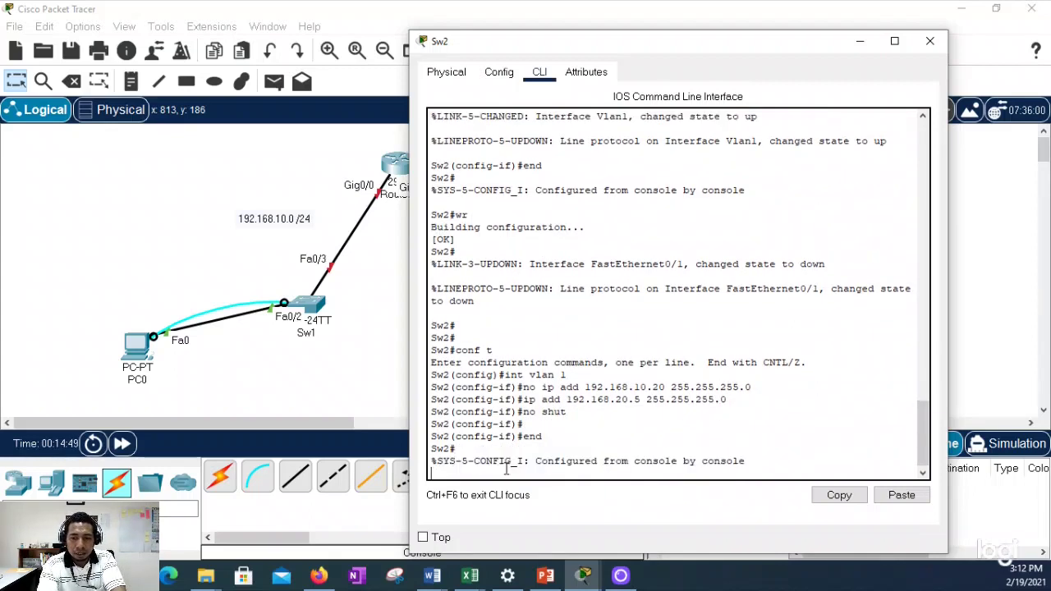
key(Return)
key(Return)
key(Return)
text(n)
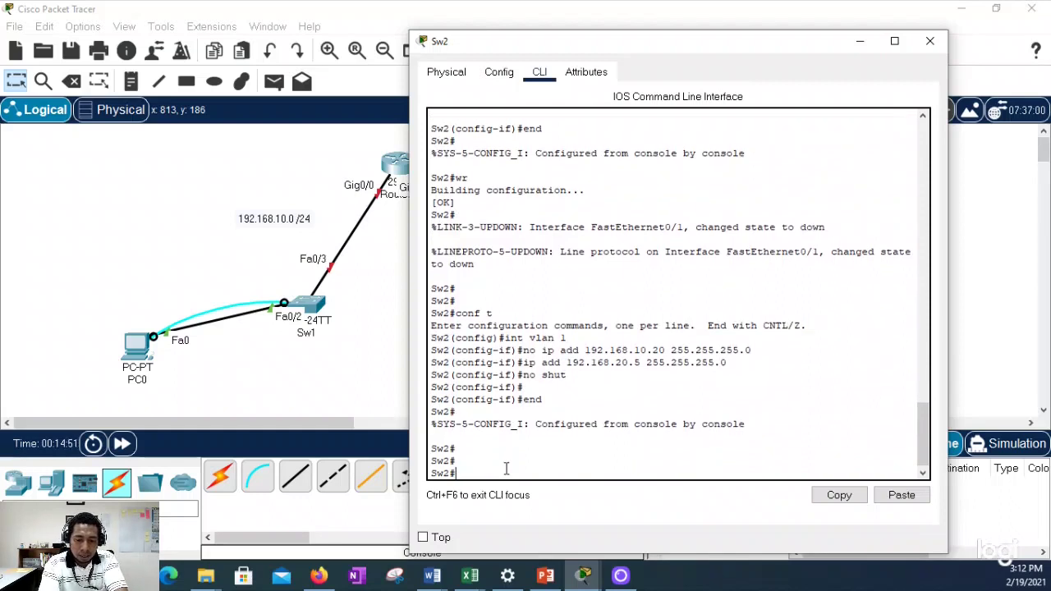
text(show ip int b)
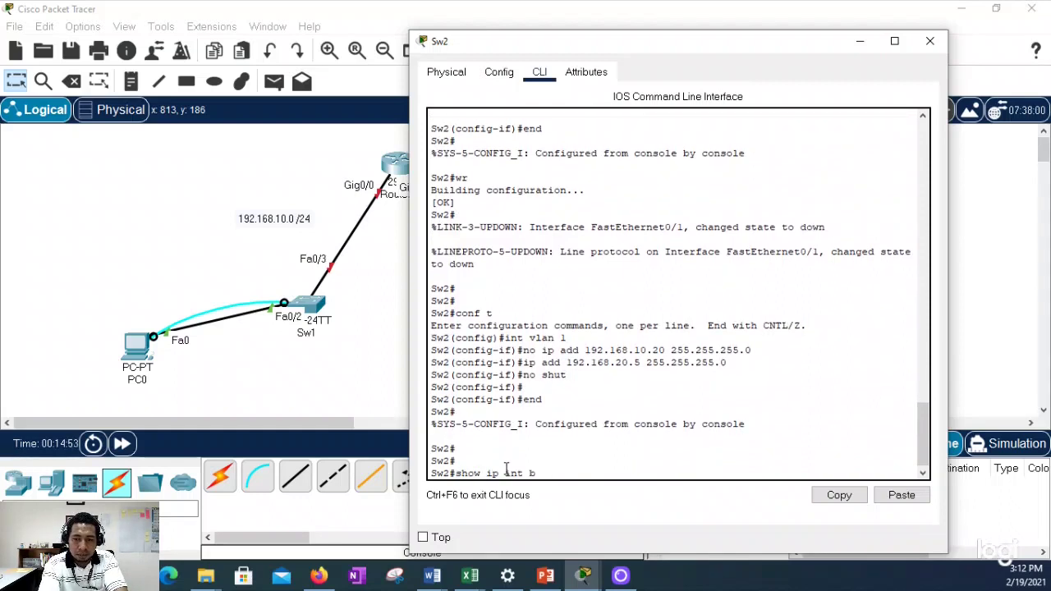
text(rief)
key(Return)
key(Return)
key(Return)
key(Return)
key(Return)
key(Return)
key(Return)
key(Return)
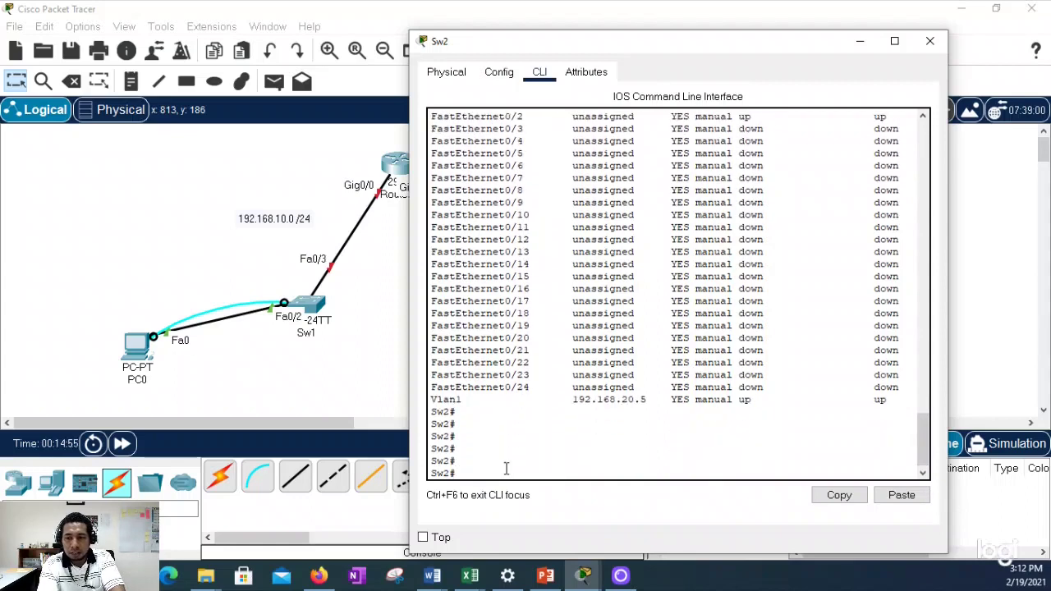
drag(432, 387, 652, 389)
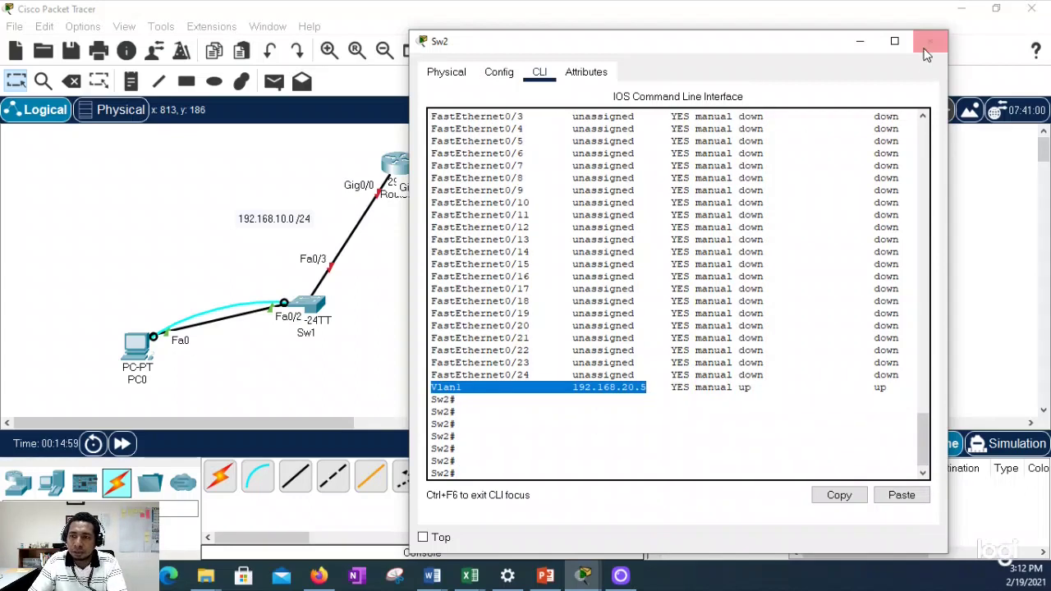
click(929, 40)
Step: Change PC1's IPv4 address from 192.168.10.21 to 192.168.20.21 and close its window
click(796, 362)
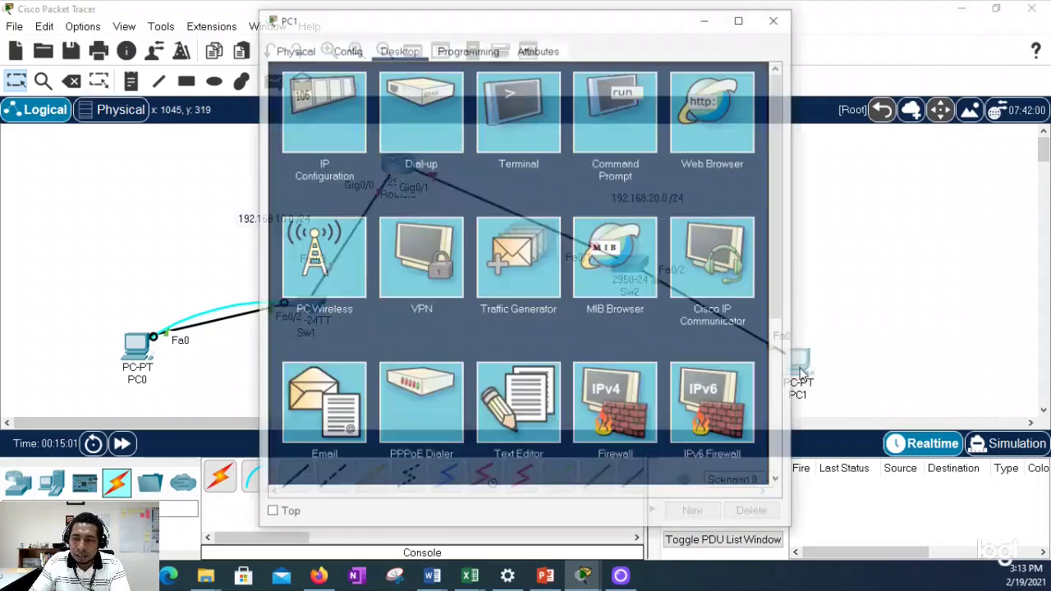
click(327, 93)
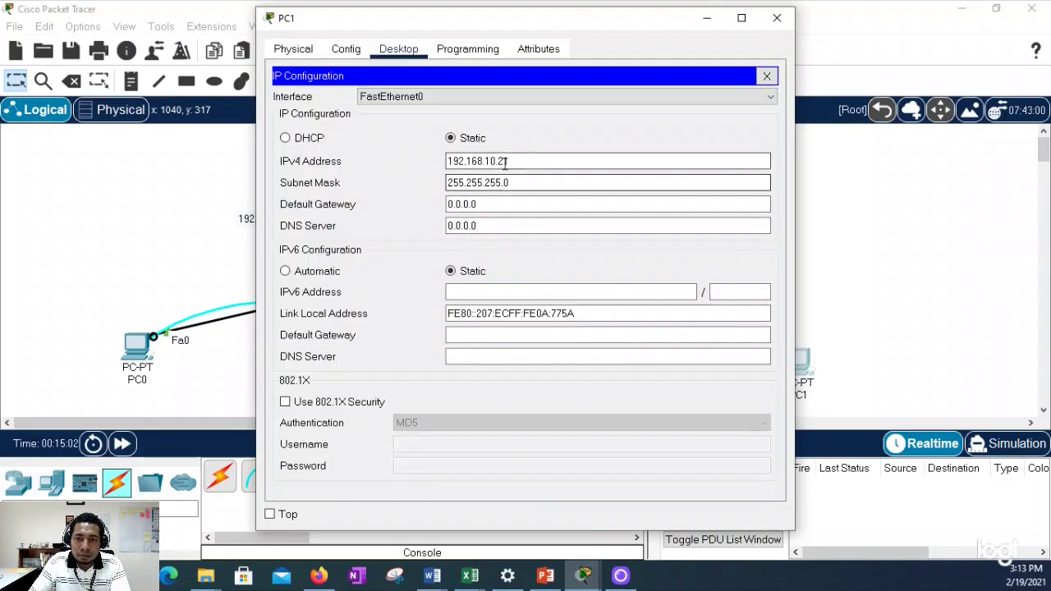
drag(497, 161, 484, 161)
text(20)
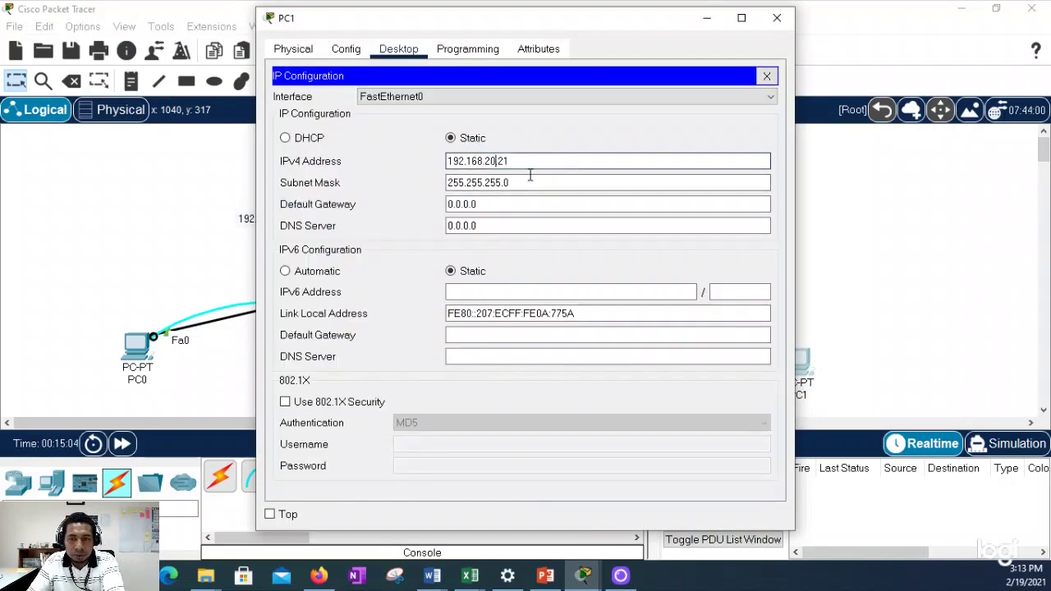
click(519, 181)
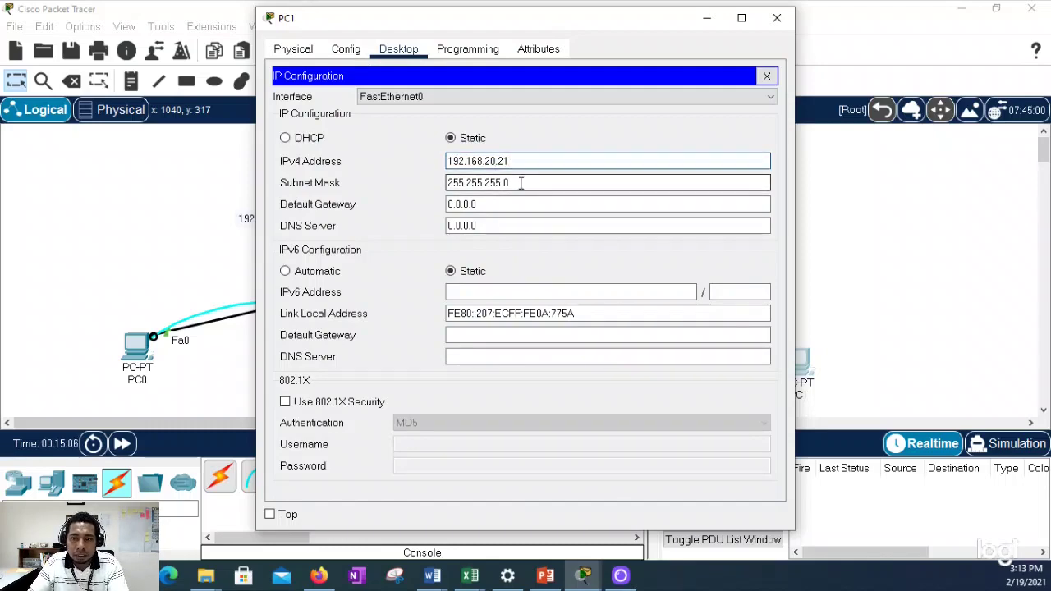
click(766, 75)
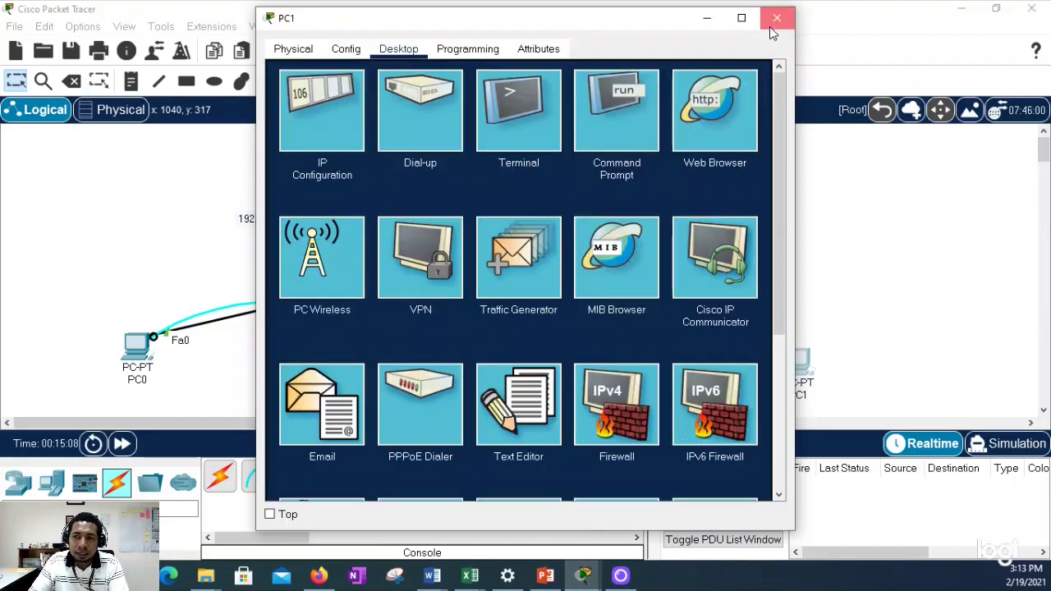
click(777, 17)
drag(623, 276, 615, 255)
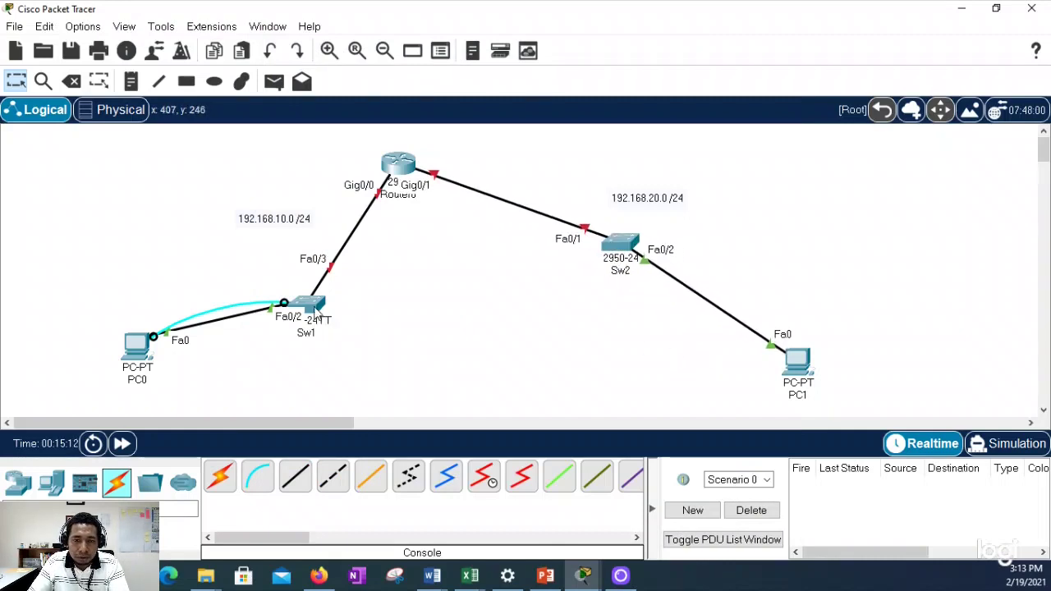
drag(374, 308, 373, 350)
drag(688, 307, 908, 423)
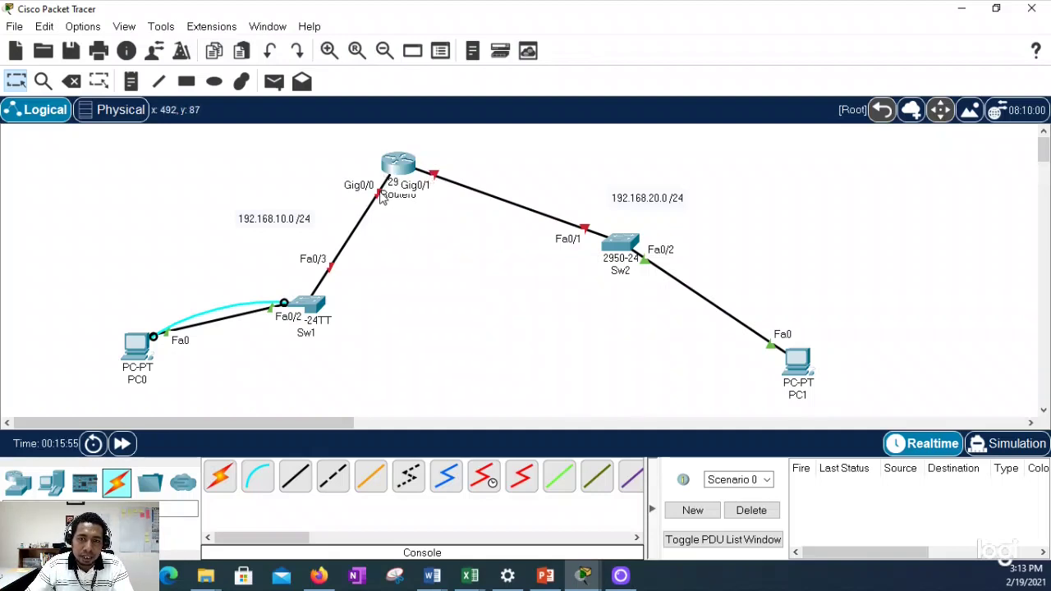
drag(89, 166, 381, 403)
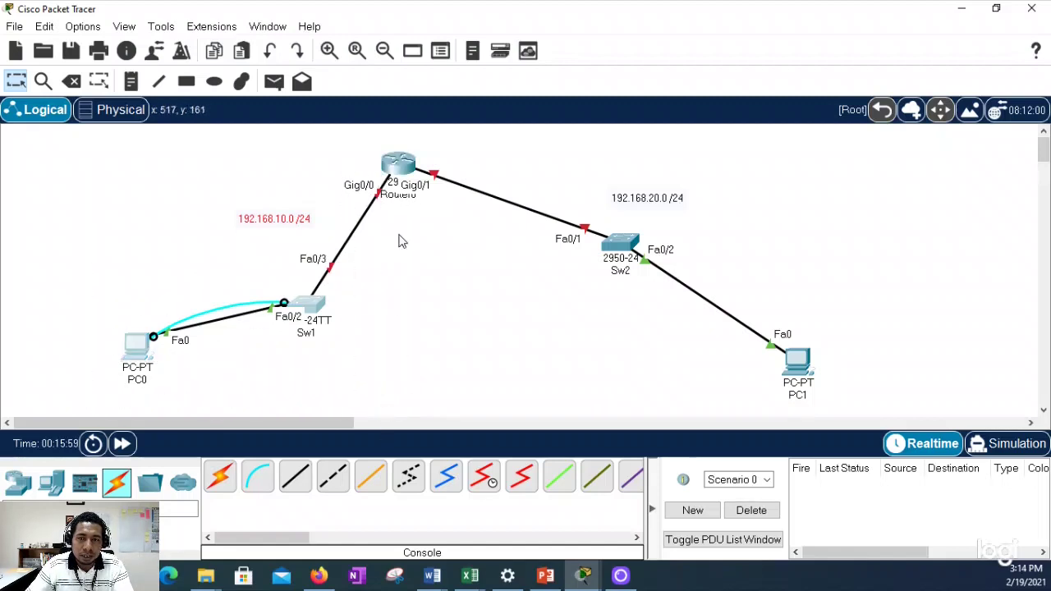
drag(433, 146, 868, 403)
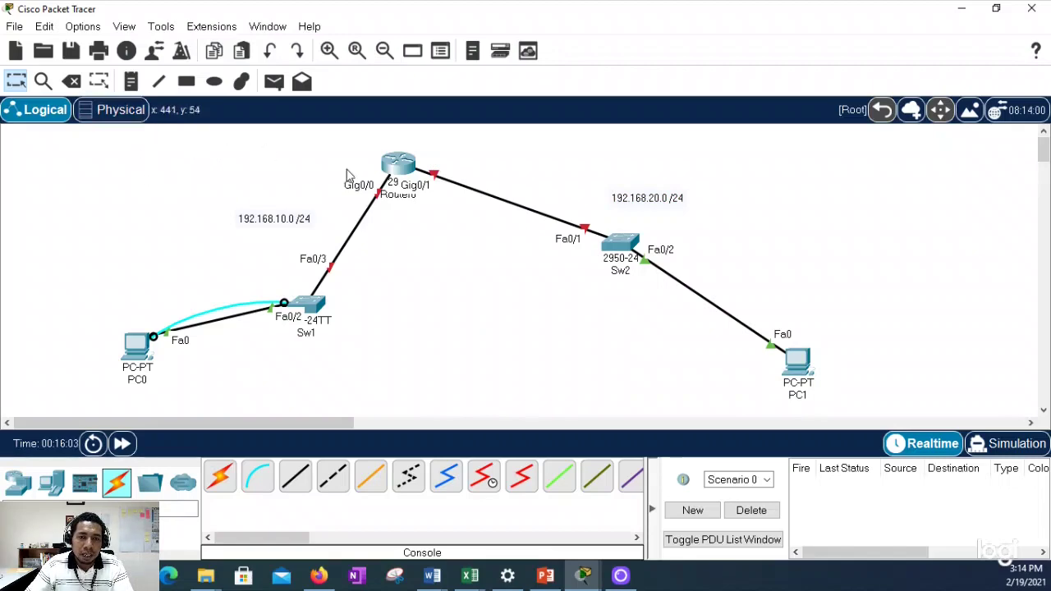
Step: Open Router0's CLI and enter global configuration mode with 'en' and 'conf t'
click(397, 171)
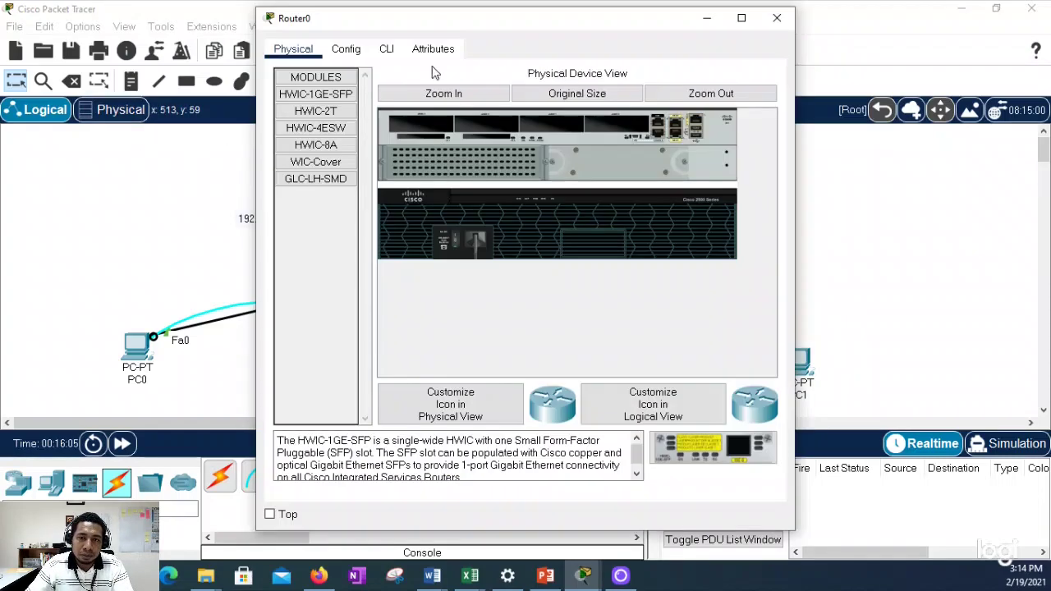
drag(446, 30, 623, 57)
click(522, 76)
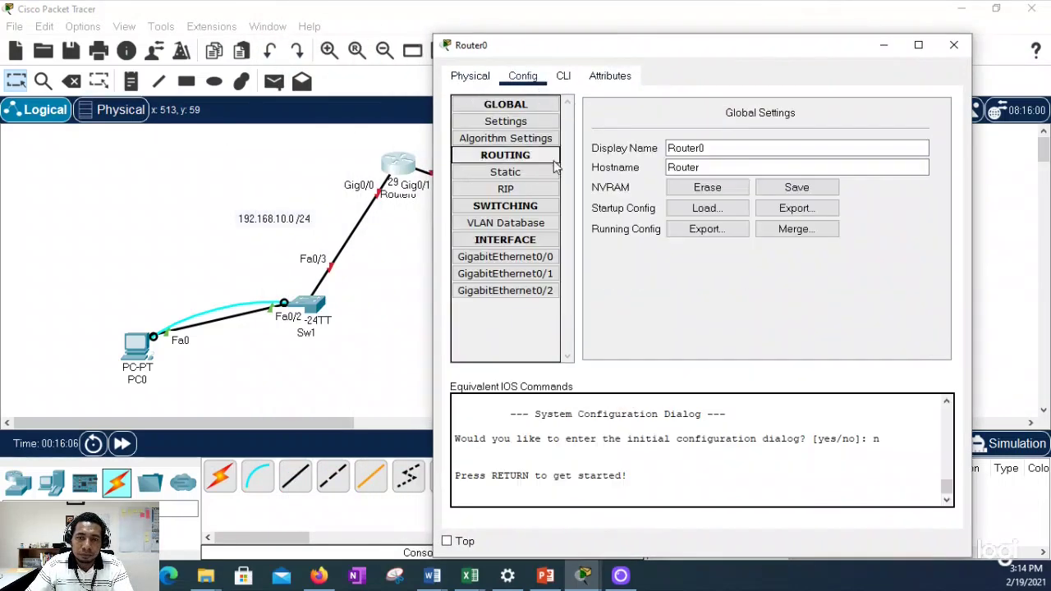
click(563, 76)
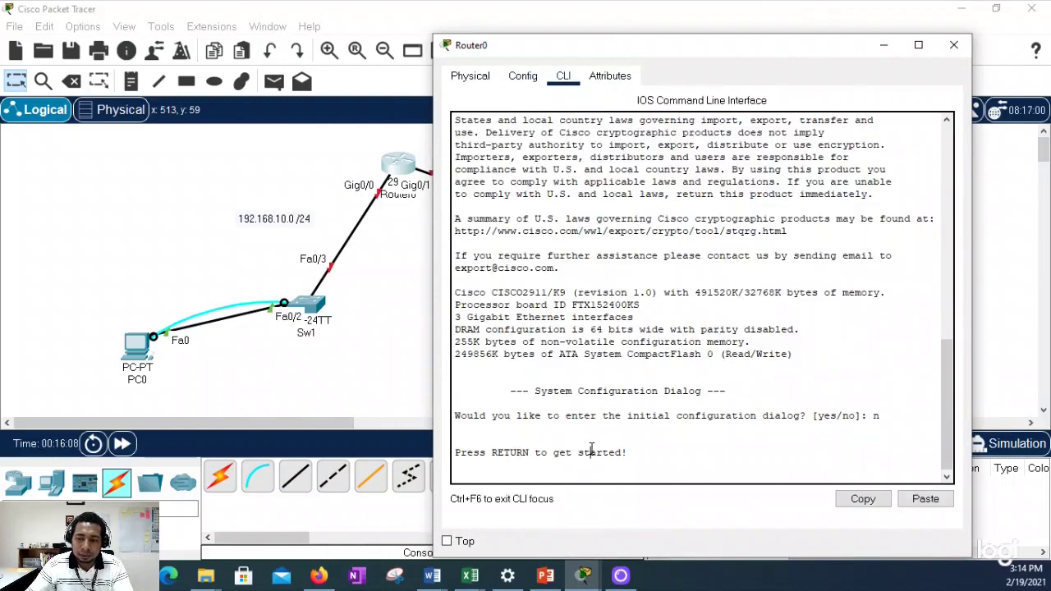
key(Return)
text(en)
key(Return)
key(Return)
key(Return)
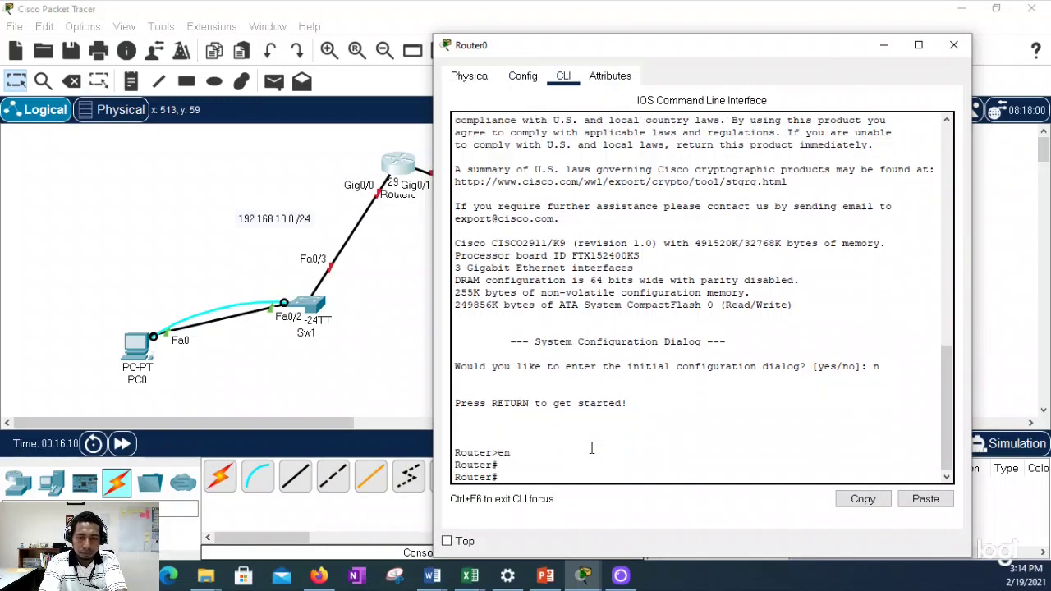
text(conf t)
key(Return)
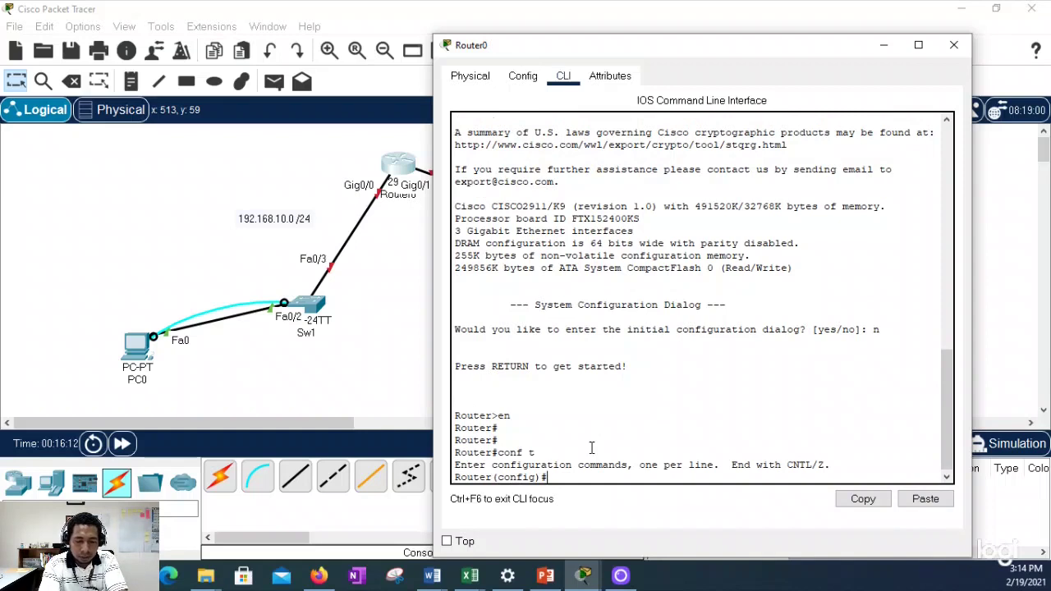
Step: Give interface G0/0 the address 192.168.10.1 255.255.255.0 and bring it up with 'no shut'
text(int)
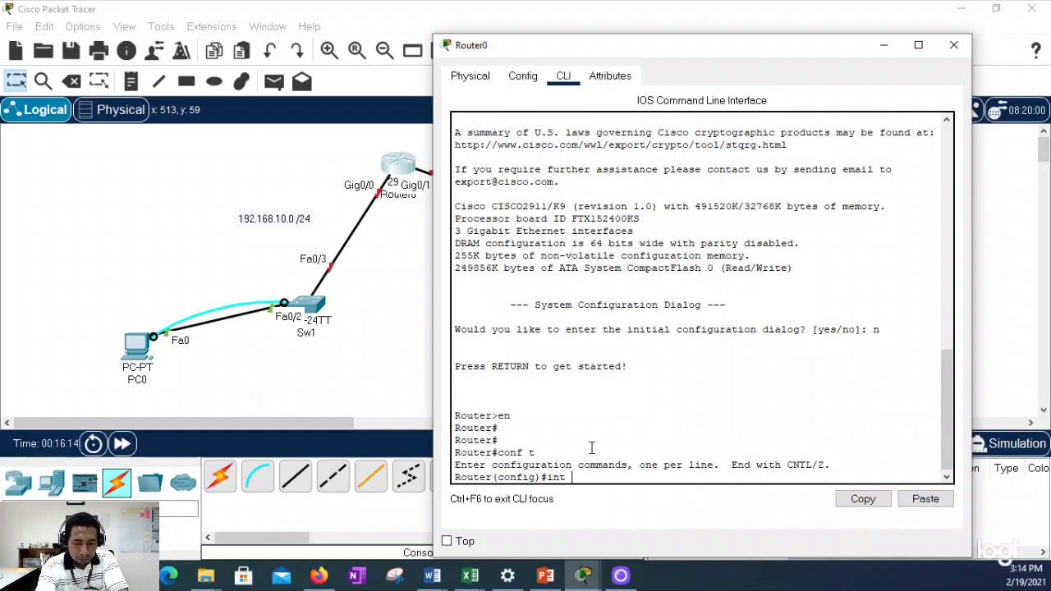
text( g0/0)
key(Return)
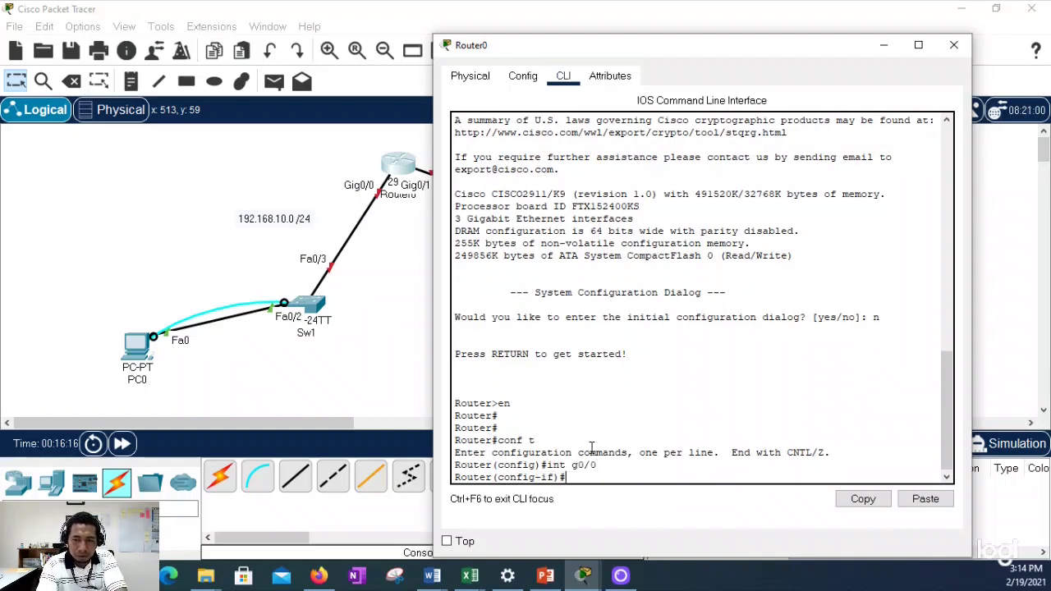
text(ip add)
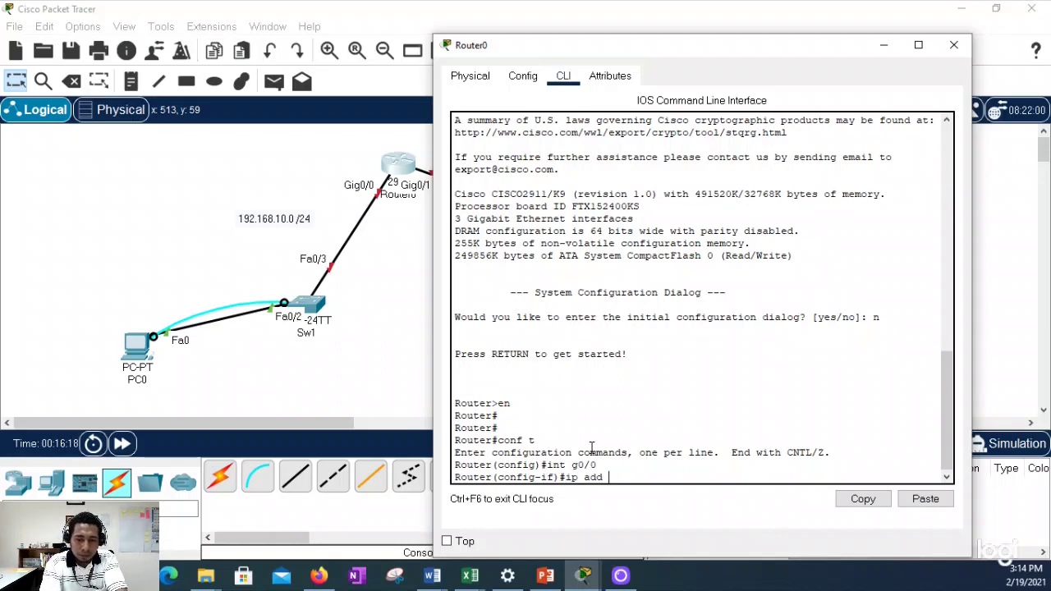
text( 192.168)
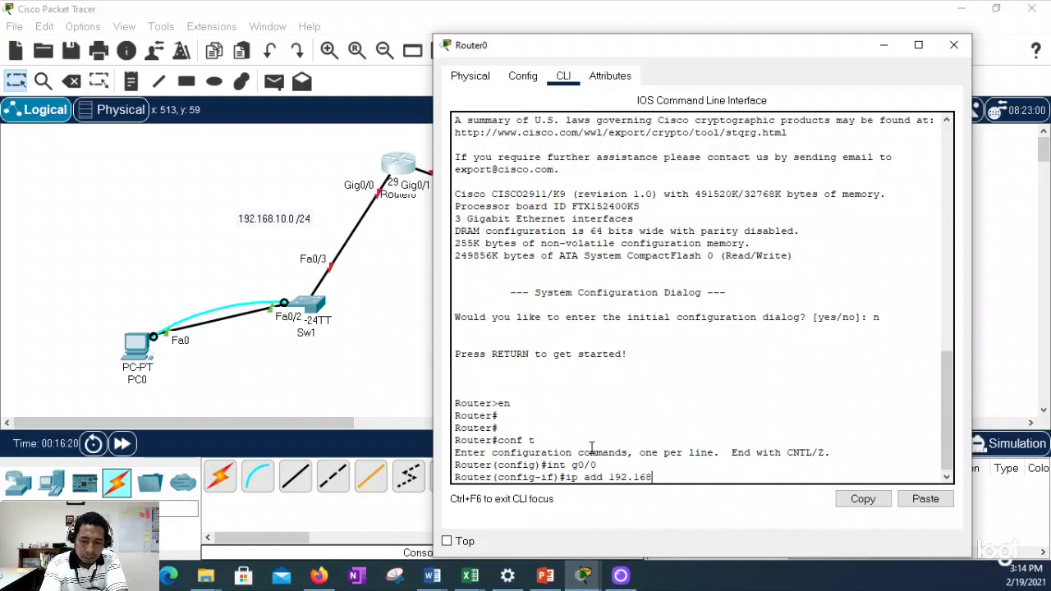
text(.10.1 25)
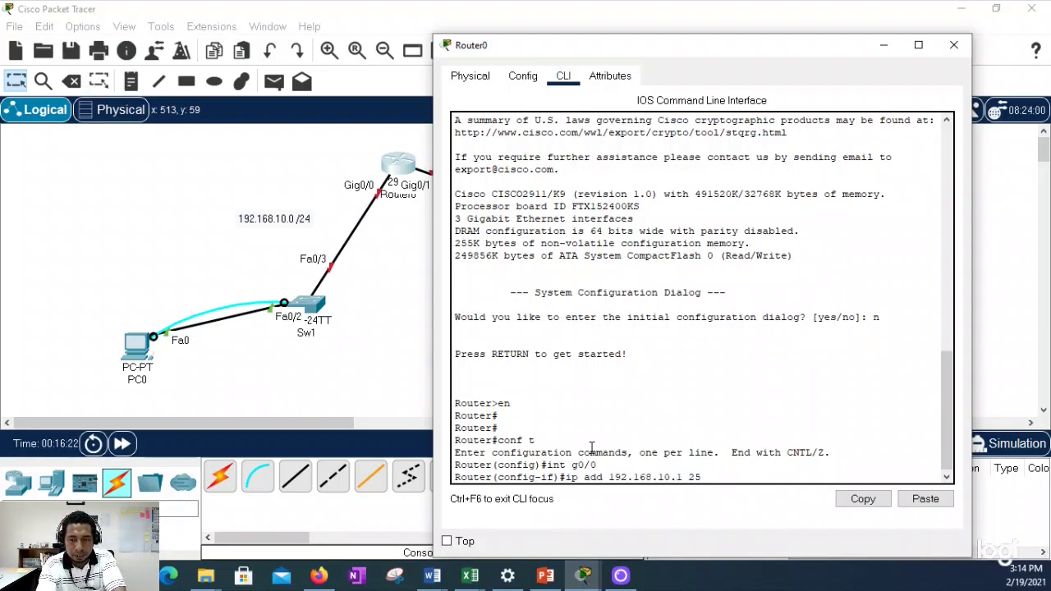
text(5.255.255.0)
key(Return)
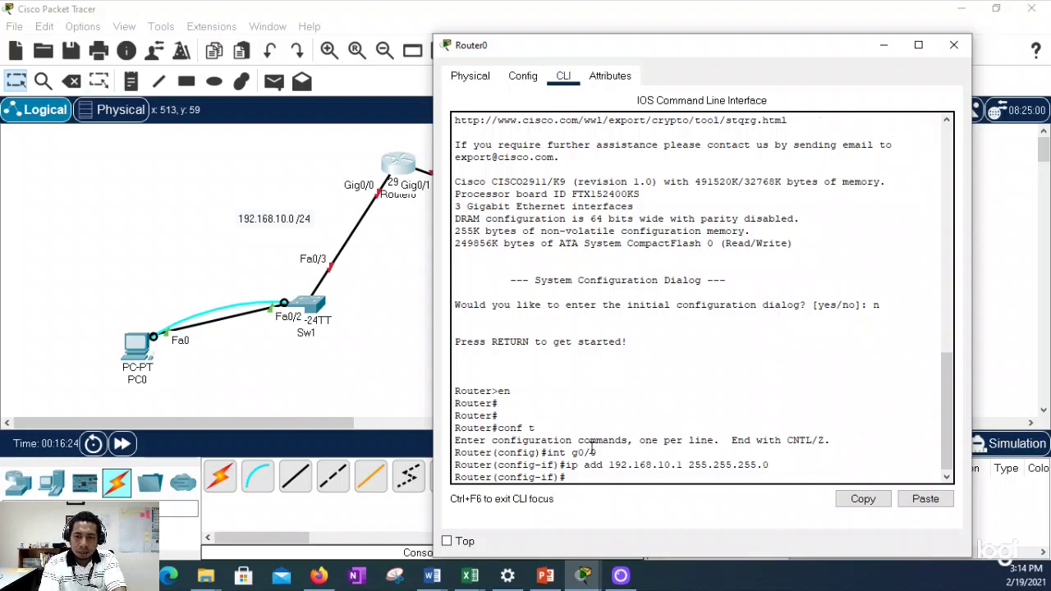
text(no shut)
key(Return)
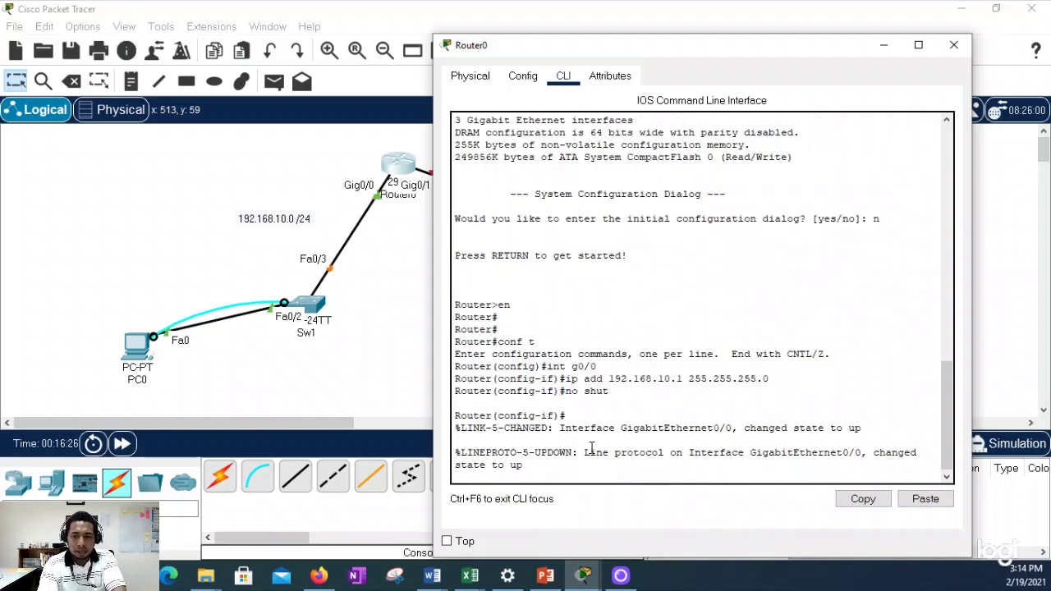
key(Return)
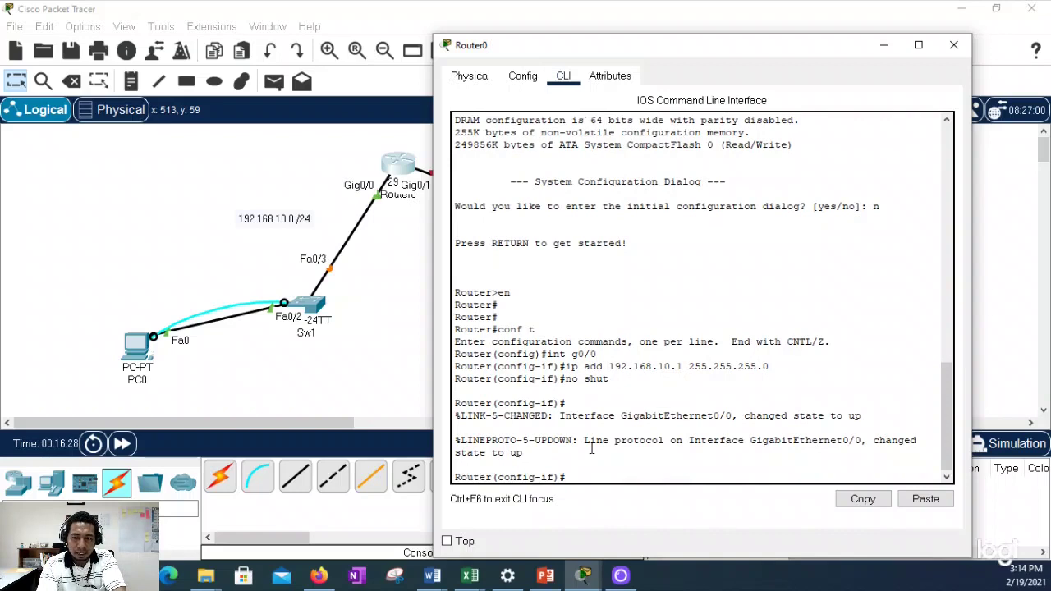
Step: Leave configuration mode, save the configuration with 'wr', and close the router window
text(end)
key(Return)
key(Return)
key(Return)
text(wr)
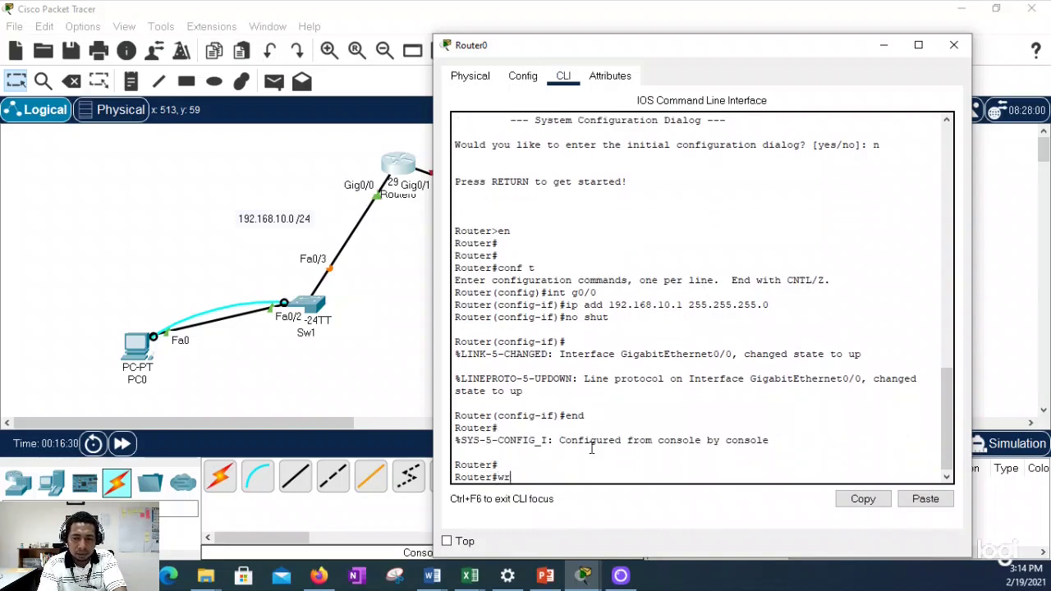
key(Return)
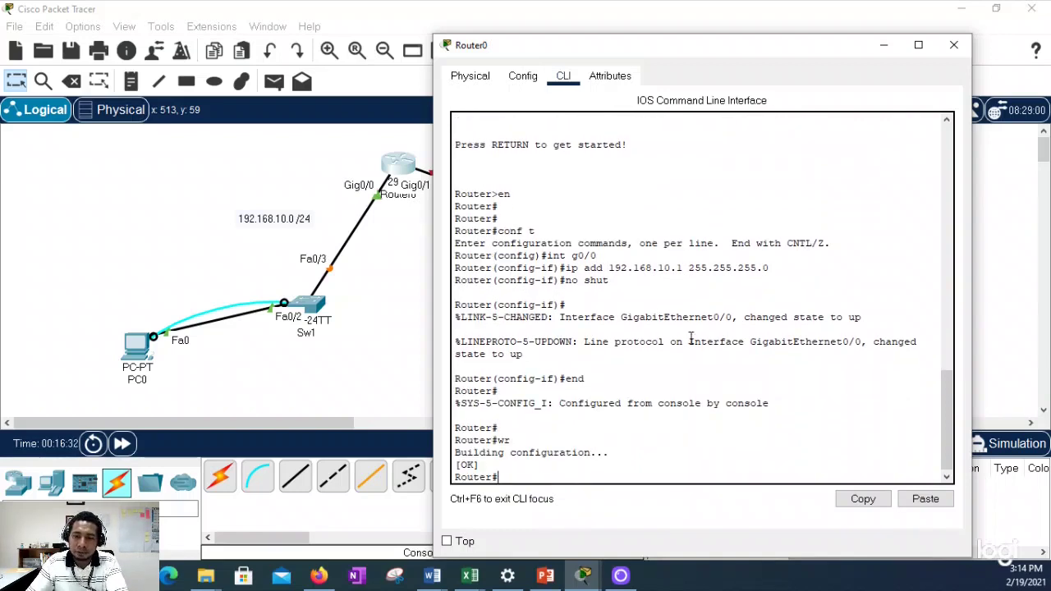
click(953, 44)
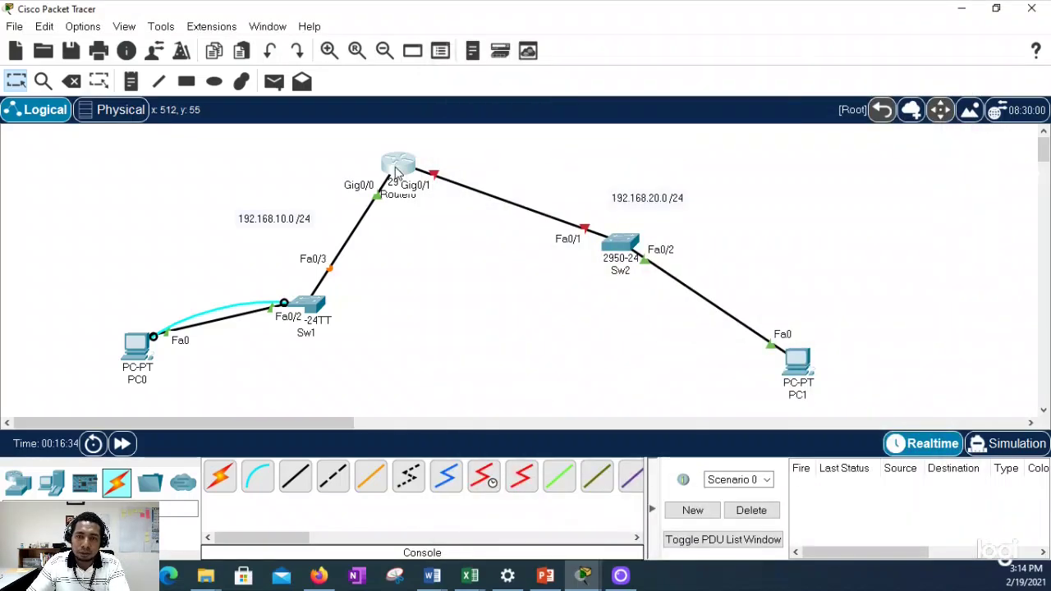
Step: Reopen Router0's CLI and enter configuration for interface G0/1
click(396, 170)
drag(549, 25, 781, 75)
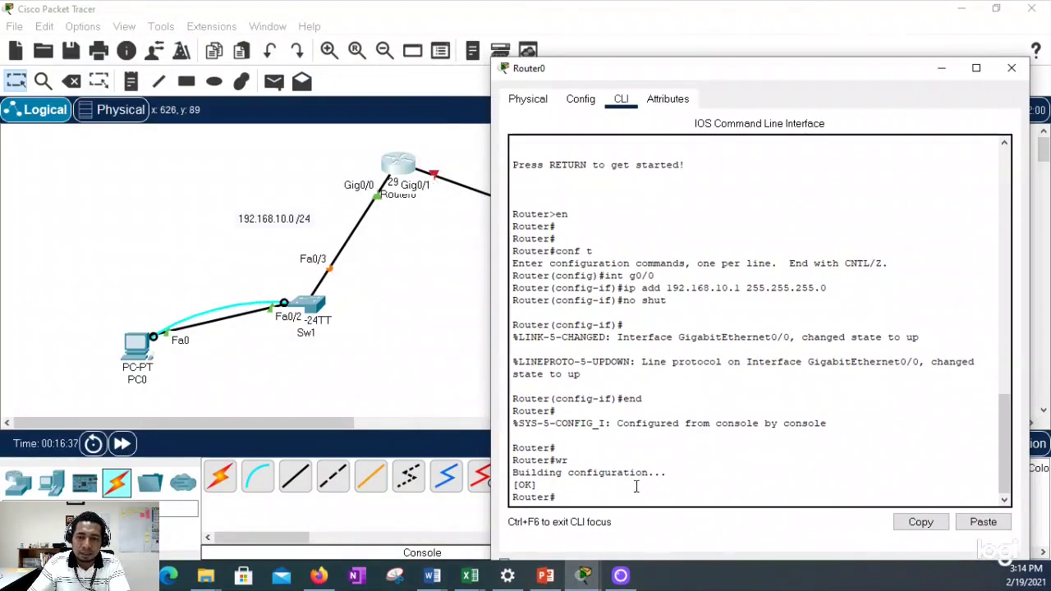
text(conf t)
key(Return)
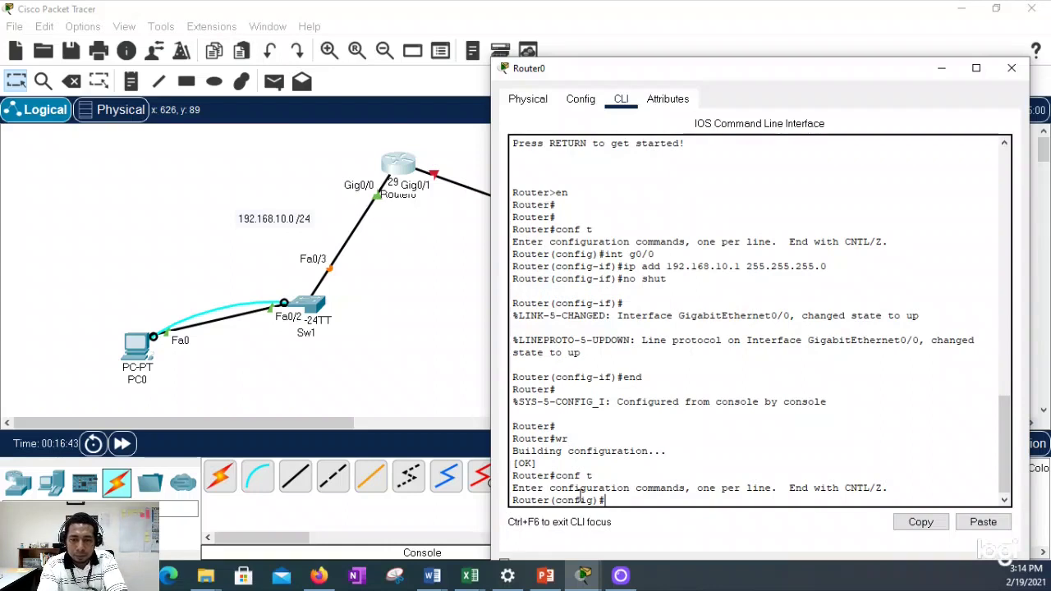
text(int g0)
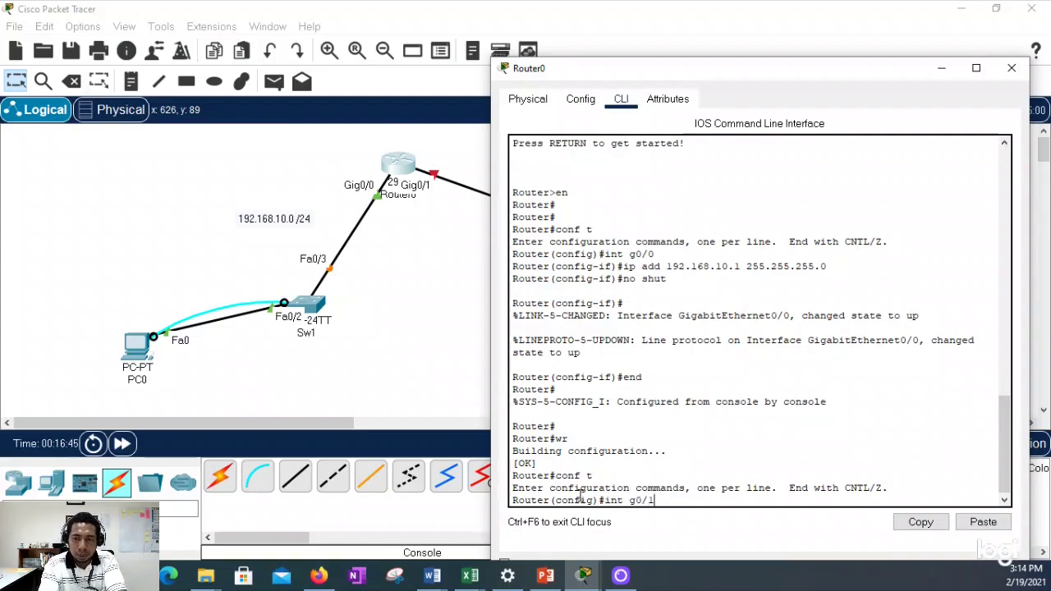
text(/1)
key(Return)
Step: Give G0/1 the address 192.168.20.1 255.255.255.0 and bring it up with 'no shut'
text(ip add )
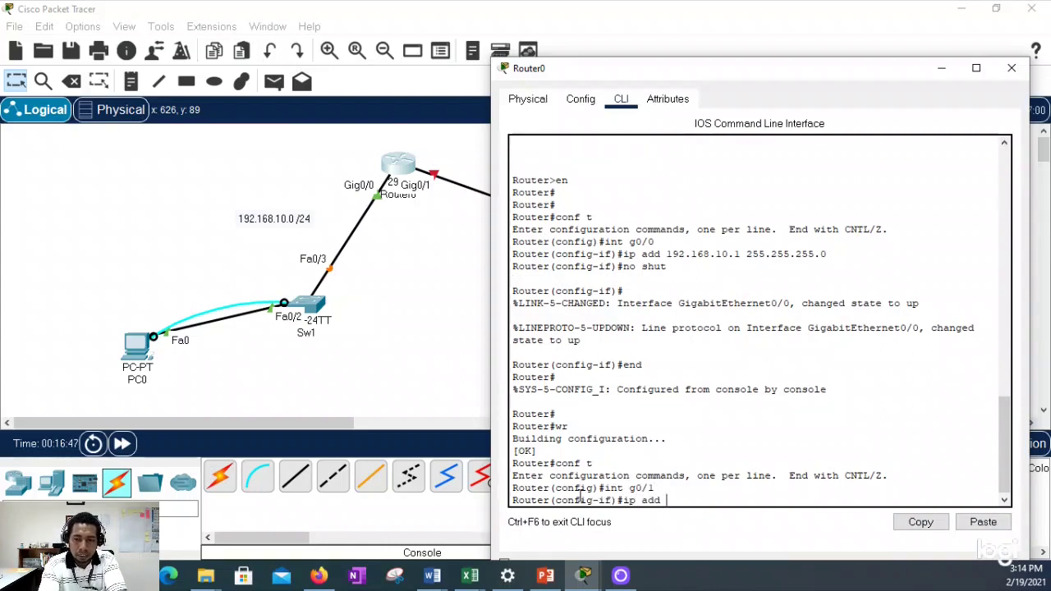
text(192.168)
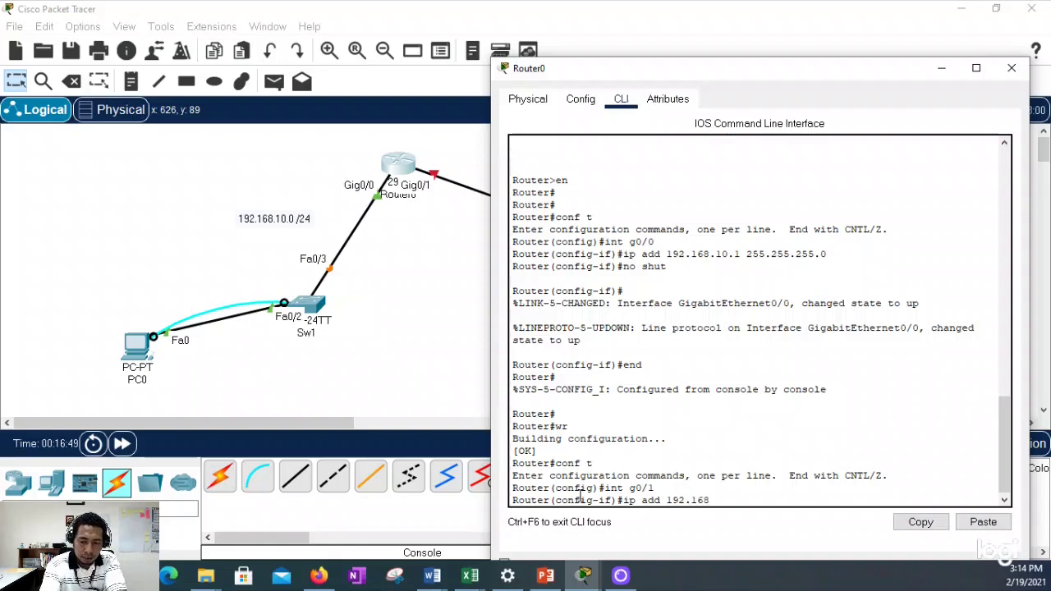
text(.20.2)
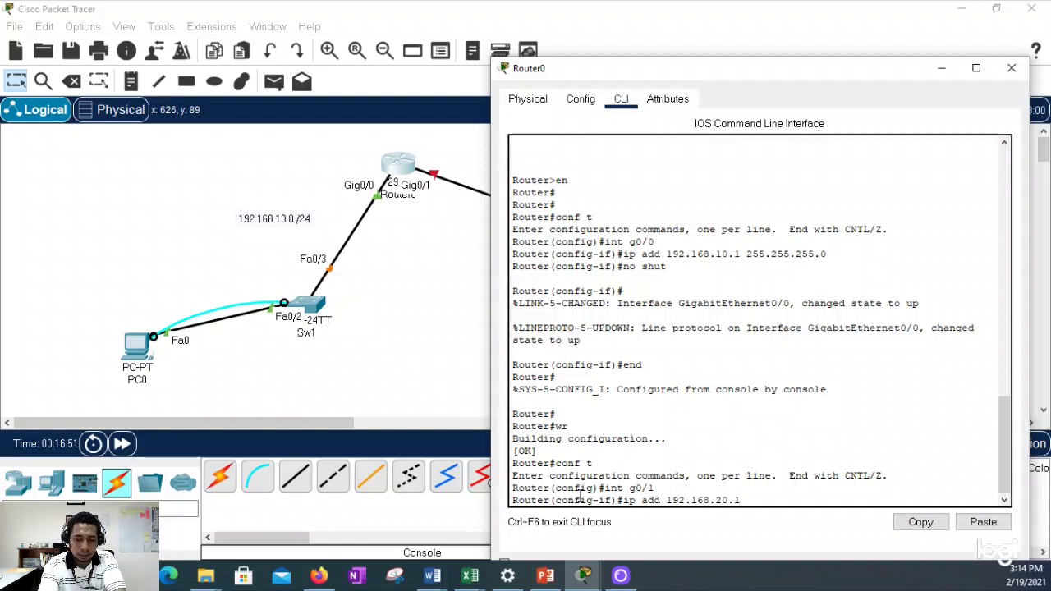
text( 255.255.255.0)
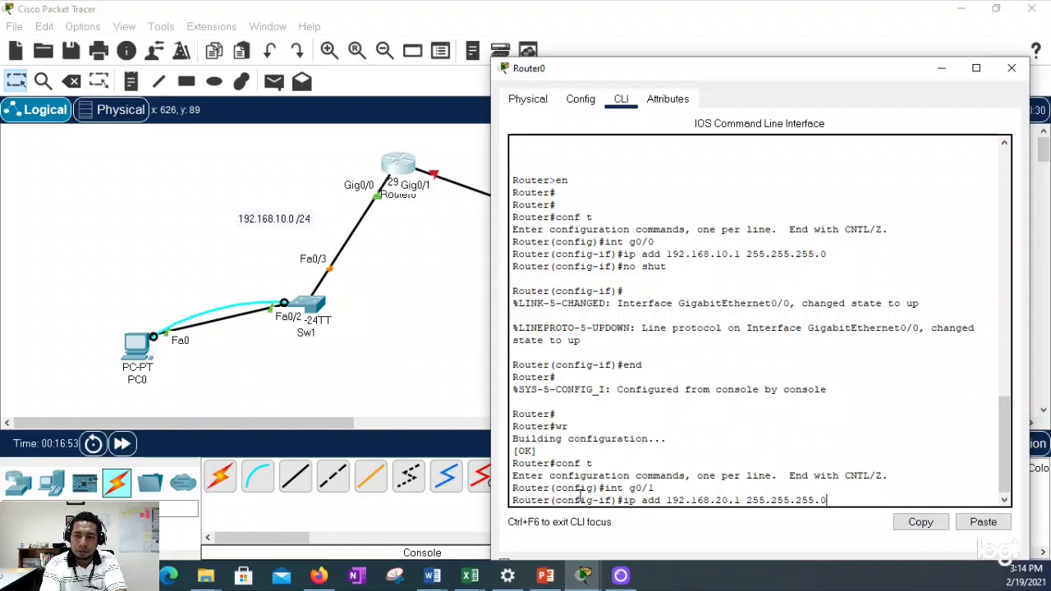
key(Return)
text(no shut)
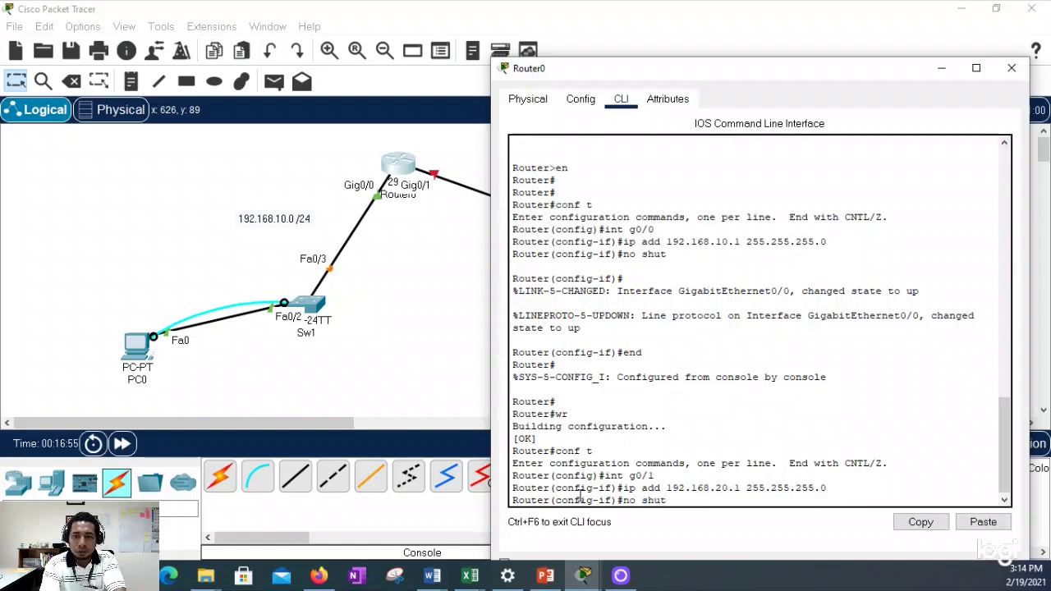
key(Return)
Step: Exit configuration mode with 'end' and save the running configuration with 'wr'
text(ed)
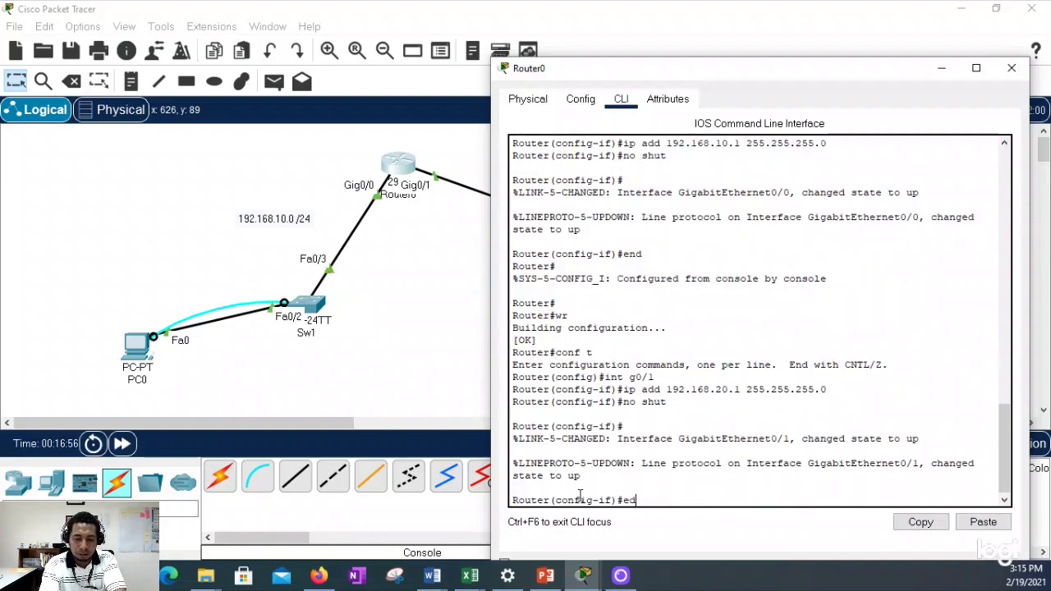
key(BackSpace)
text(nd)
key(Return)
text(wr)
key(Return)
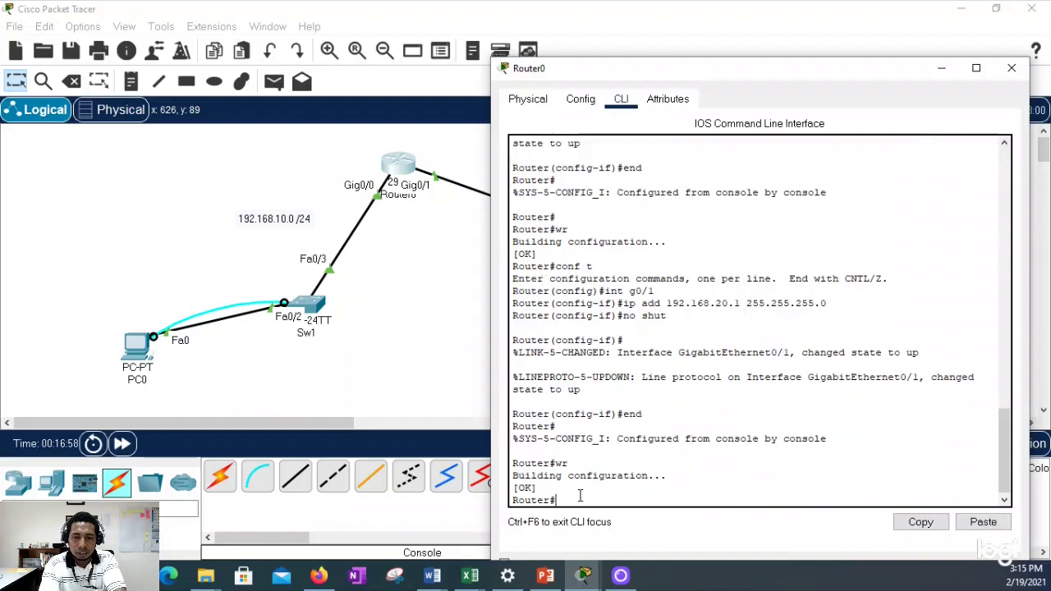
key(Return)
key(Return)
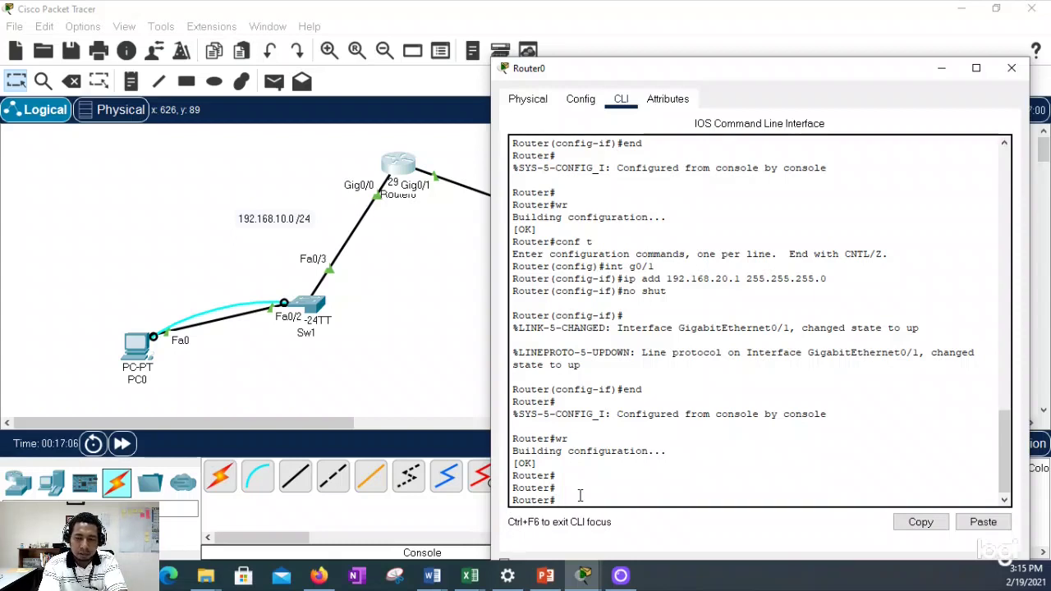
Step: Rename the router to R1 and turn off domain lookup with 'no ip domain-lookup'
text(conf t)
key(Return)
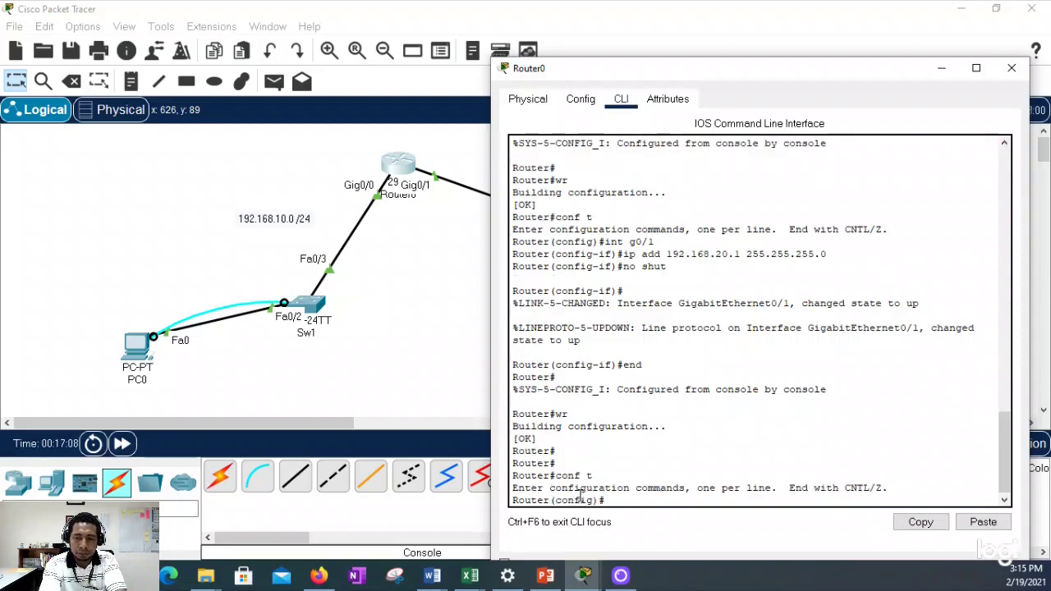
text(hostname)
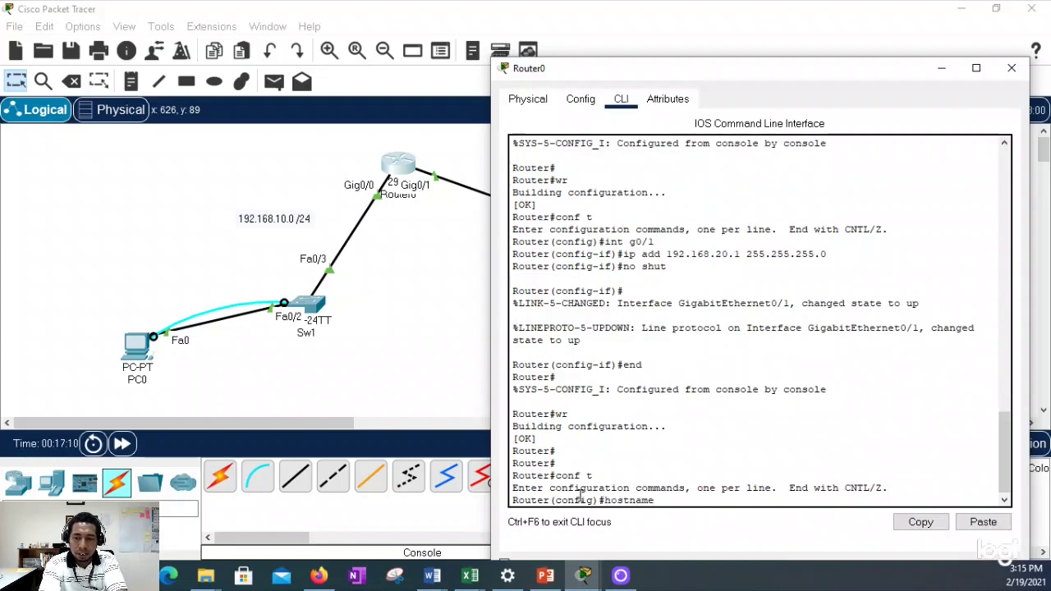
text( R1)
key(Return)
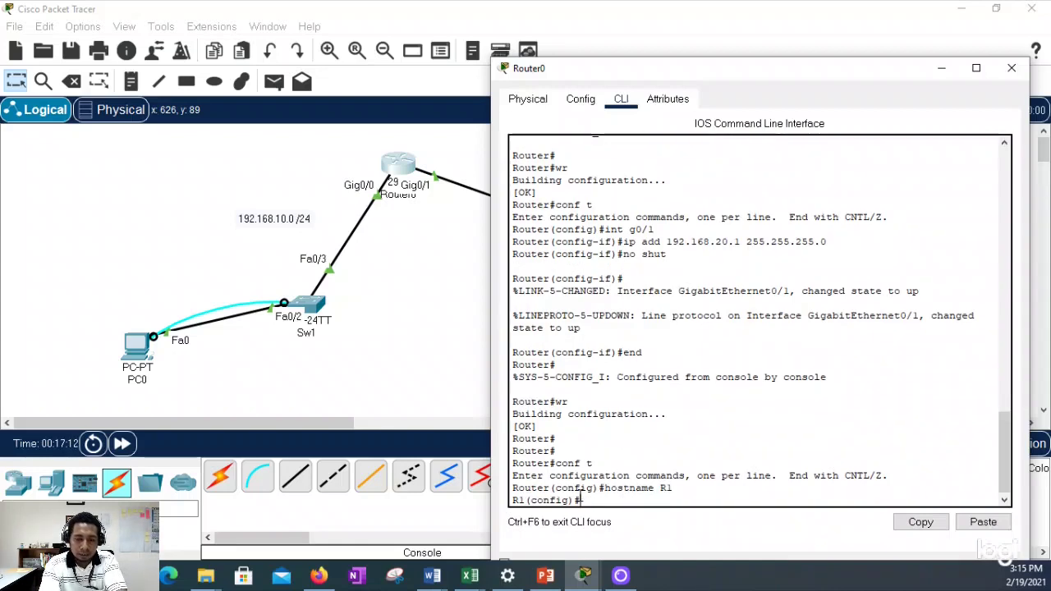
text(no ip domain-look)
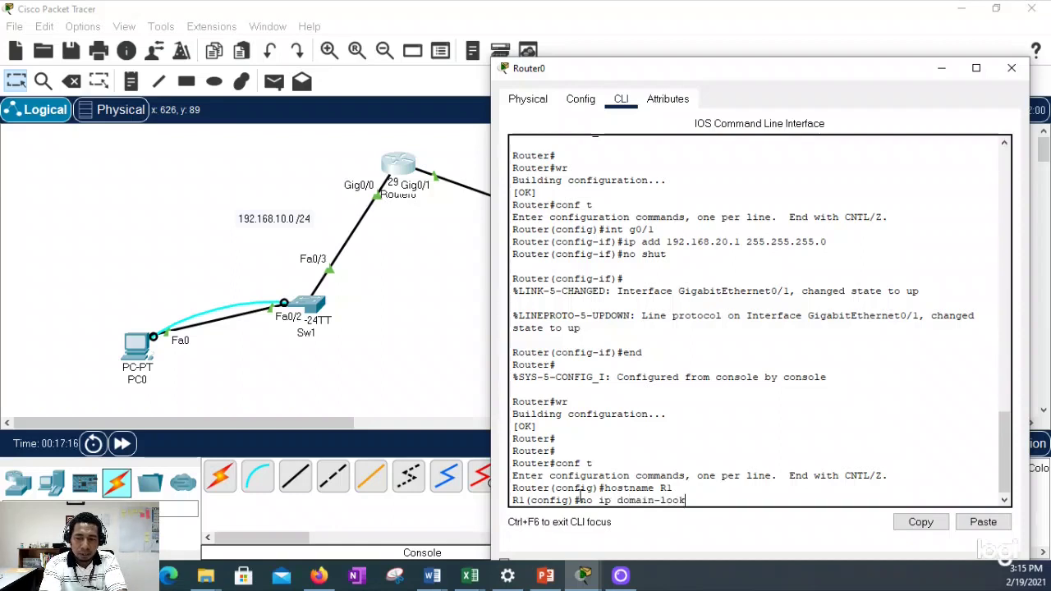
text(up)
key(Return)
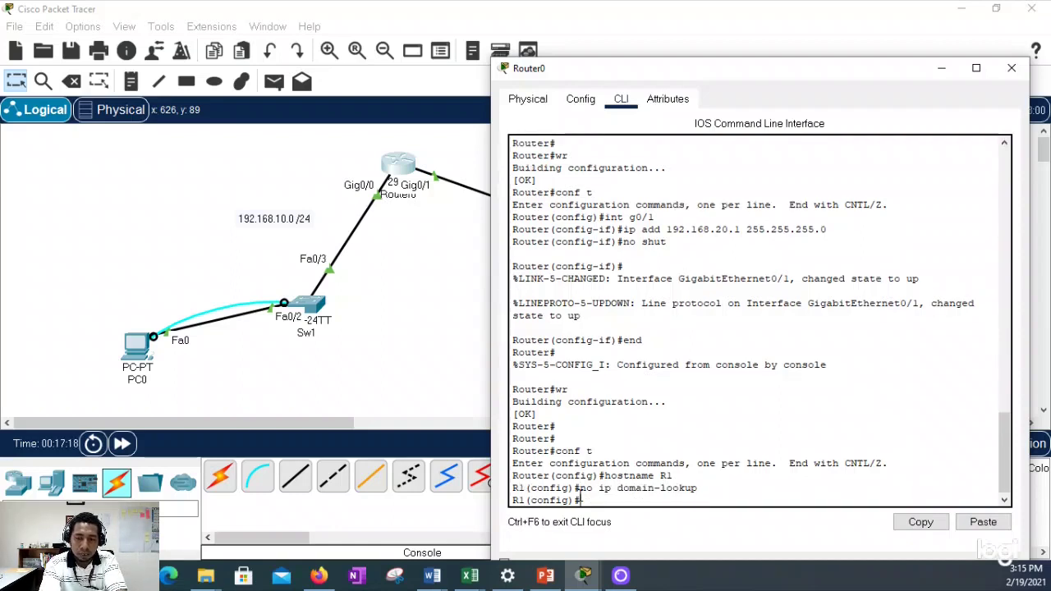
Step: Set the enable secret password and turn on service password-encryption
text(enable)
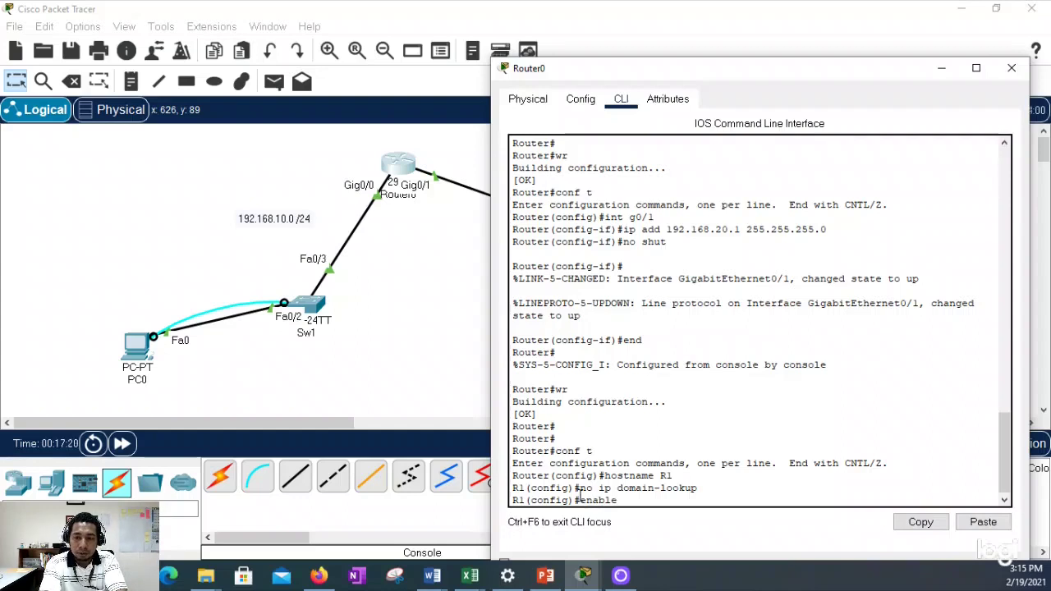
text( secret Cisco)
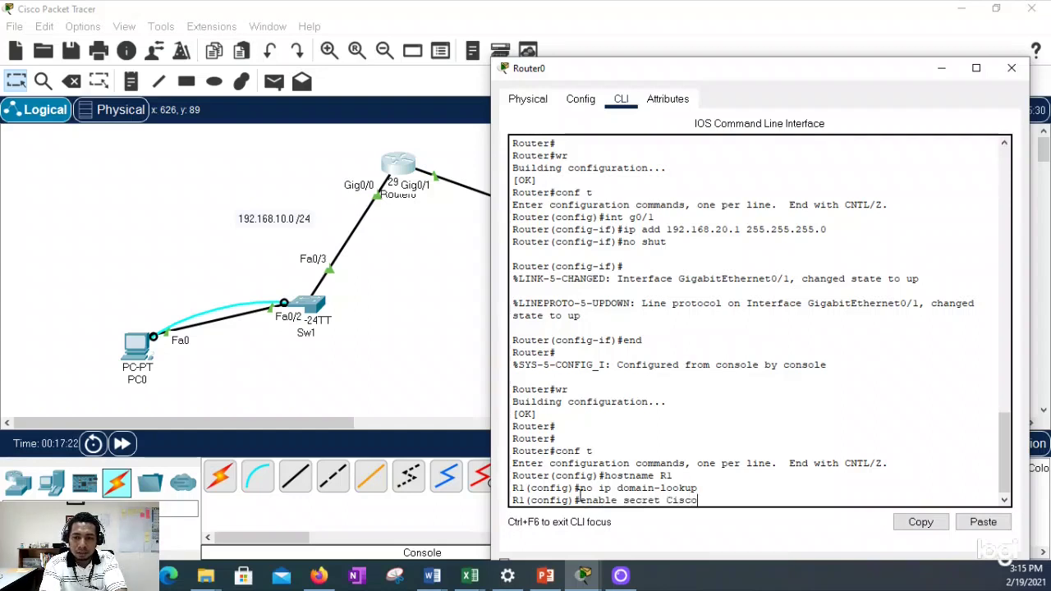
key(Return)
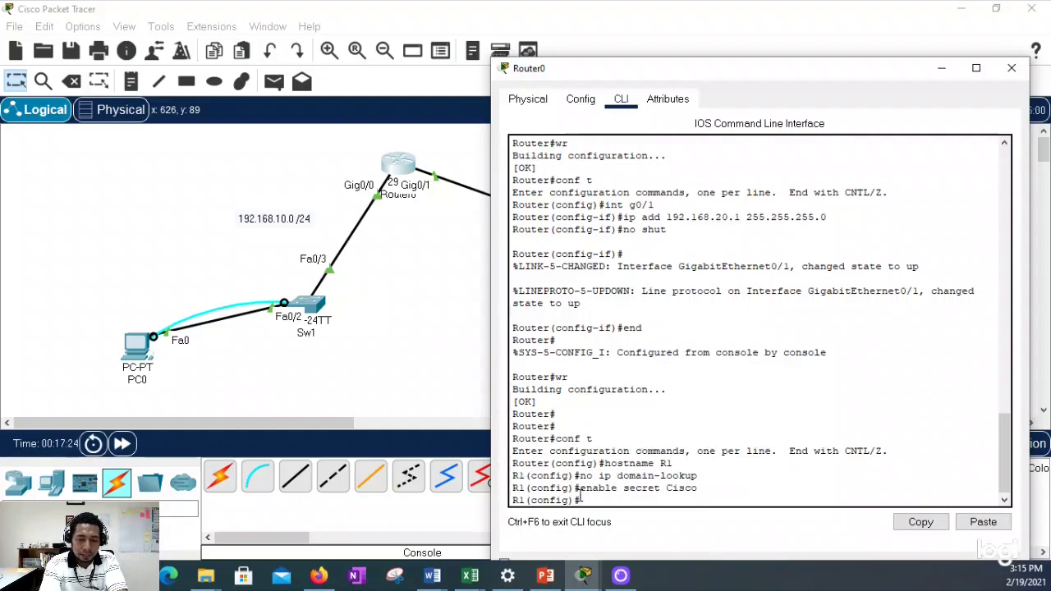
text(service pass)
key(Tab)
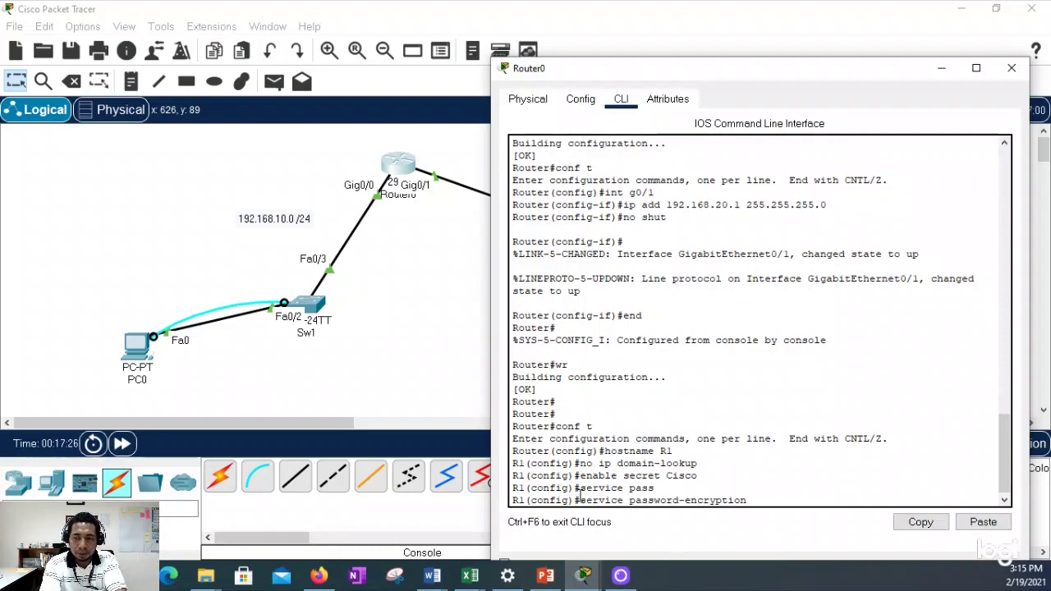
key(Return)
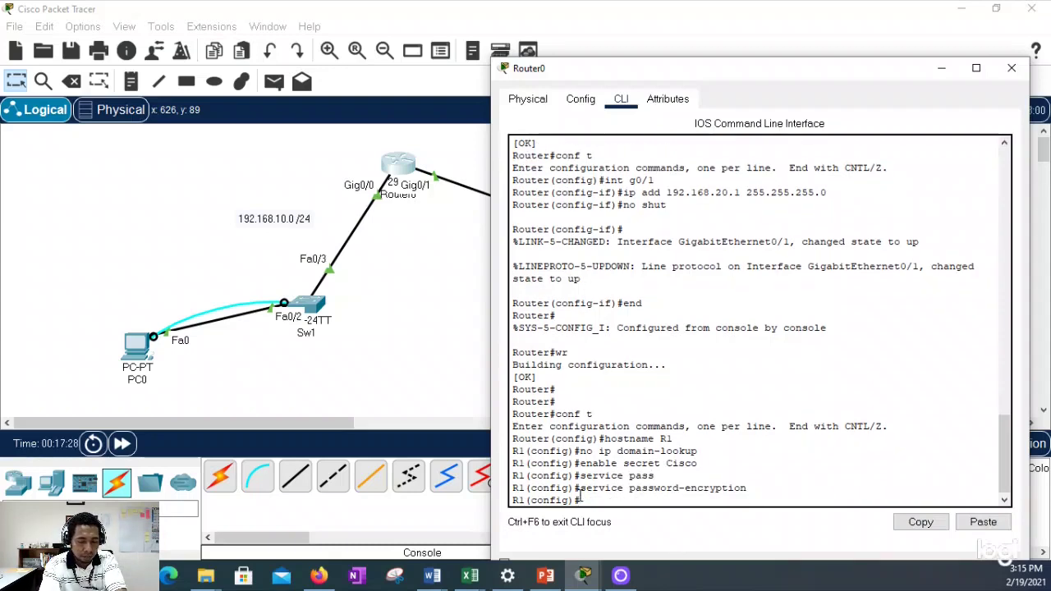
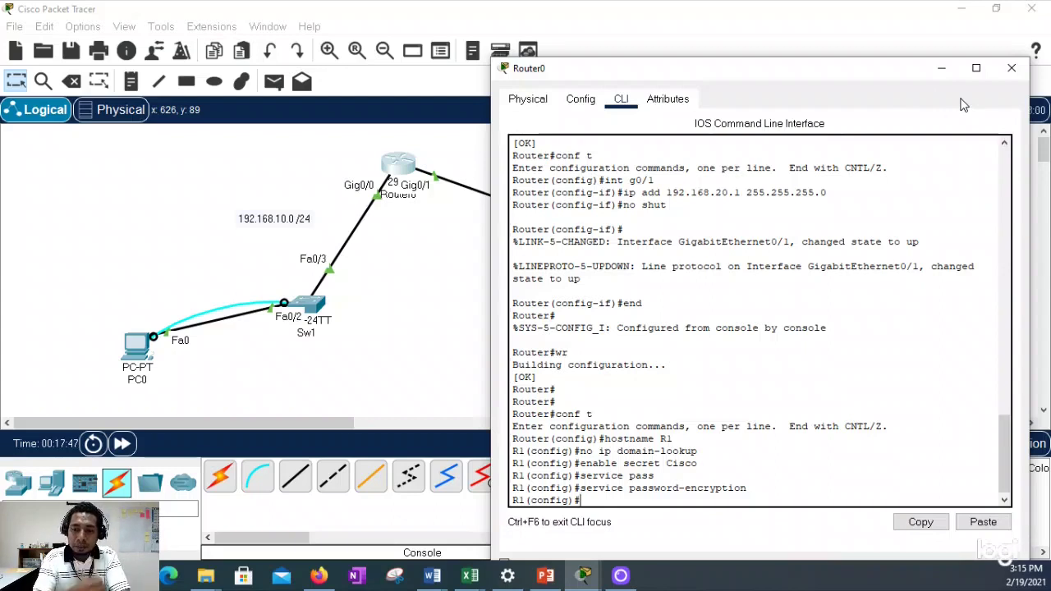
Step: Save R1's configuration with 'end' and 'wr', then close the router's console
text(end)
key(Return)
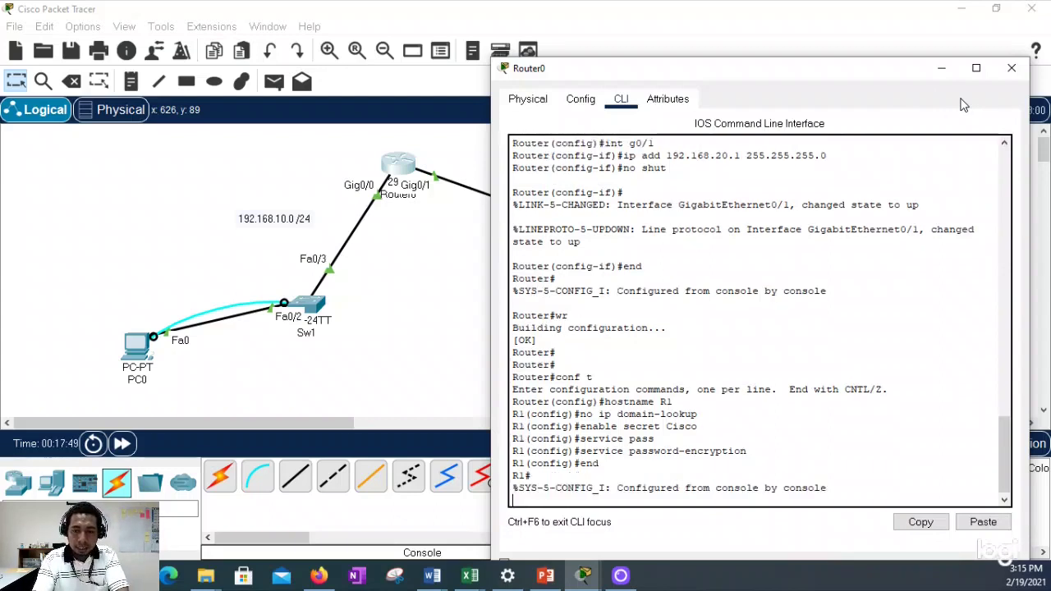
key(Return)
text(wr)
key(Return)
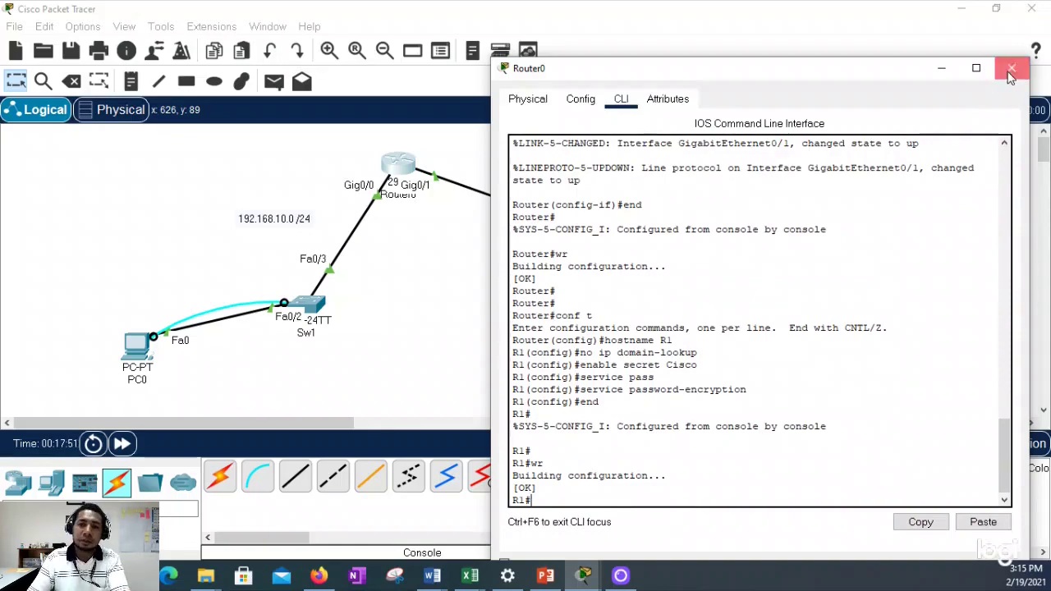
click(1010, 69)
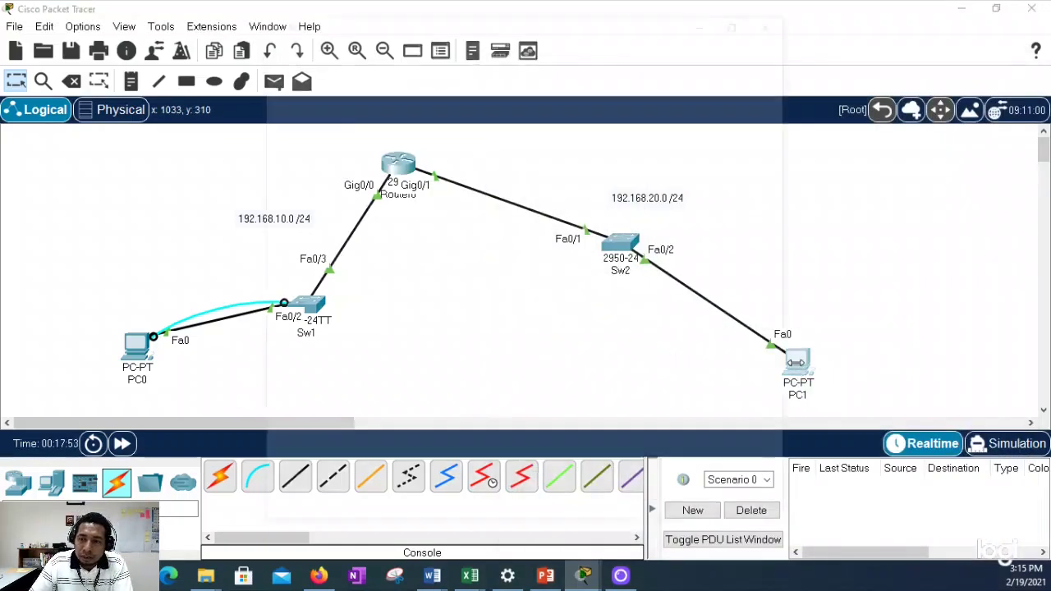
Step: Replace PC1's 0.0.0.0 default gateway with 192.168.20.1 in its IP Configuration
click(795, 362)
drag(575, 26, 785, 99)
click(439, 348)
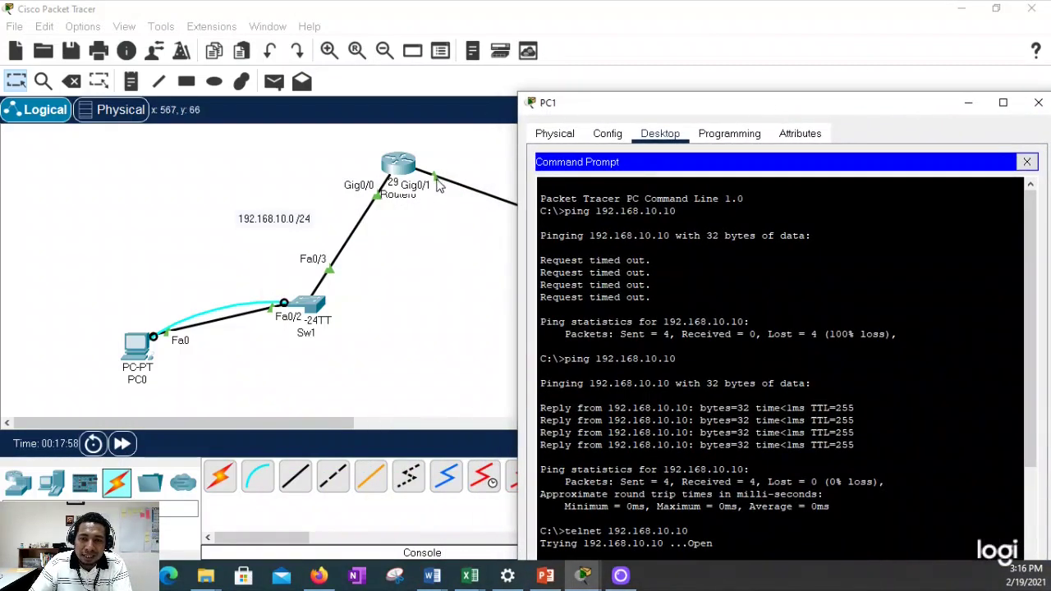
drag(708, 110, 681, 63)
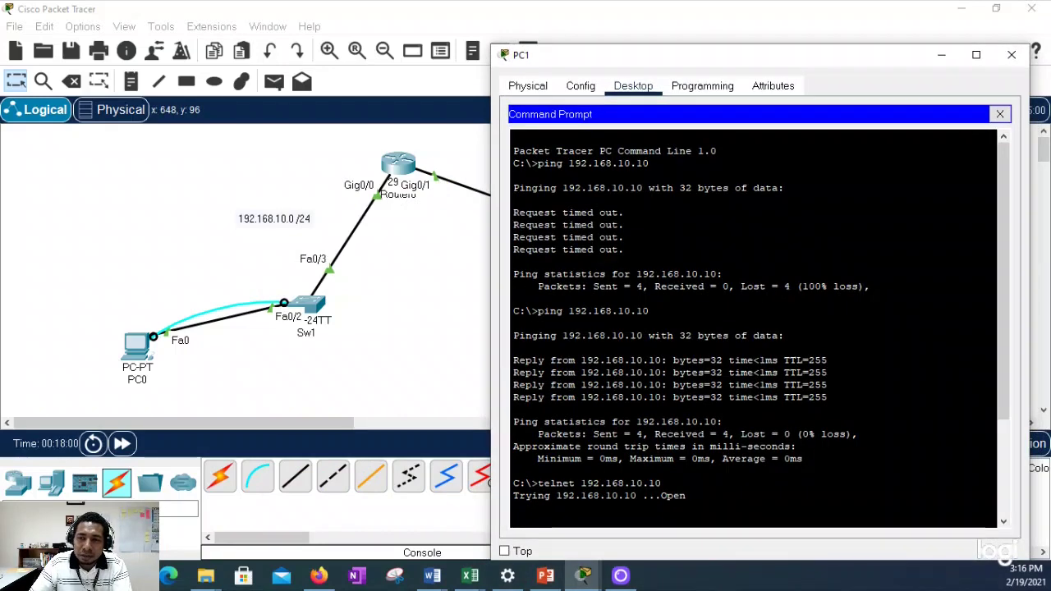
click(999, 114)
click(571, 147)
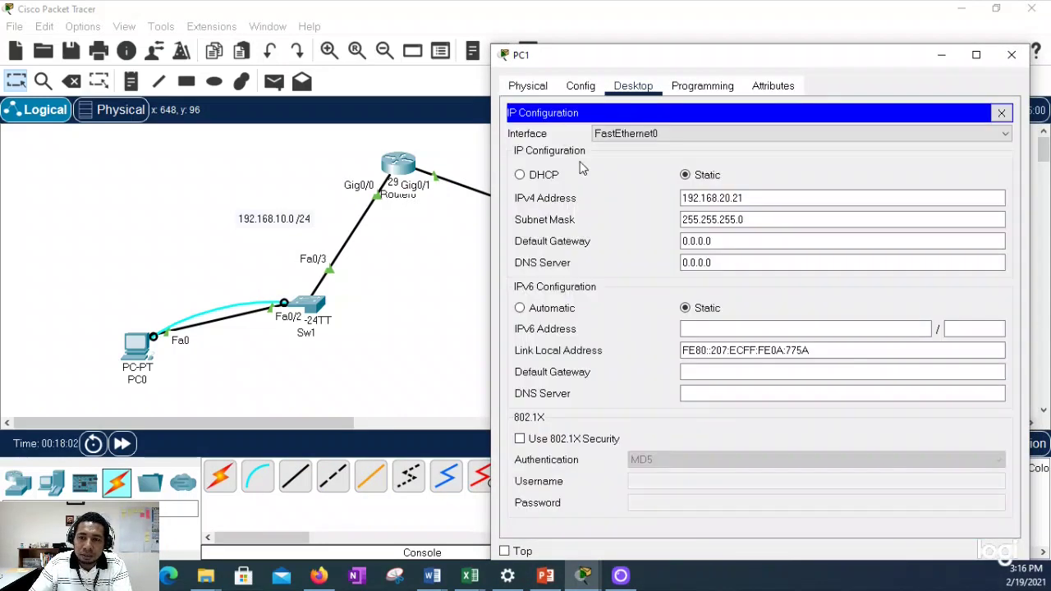
click(706, 240)
drag(711, 240, 639, 236)
text(19)
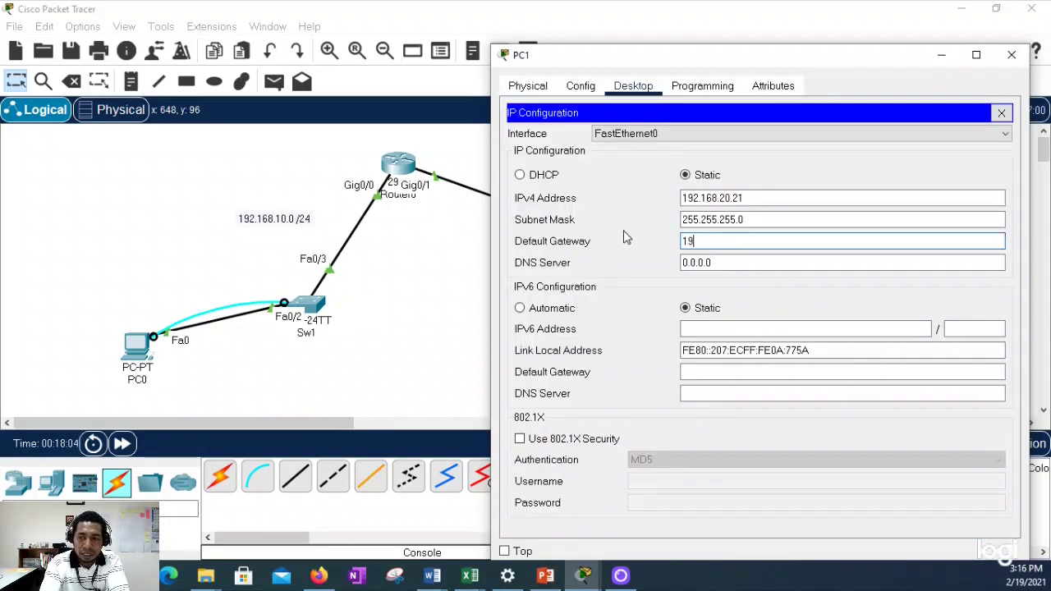
text(2.168.)
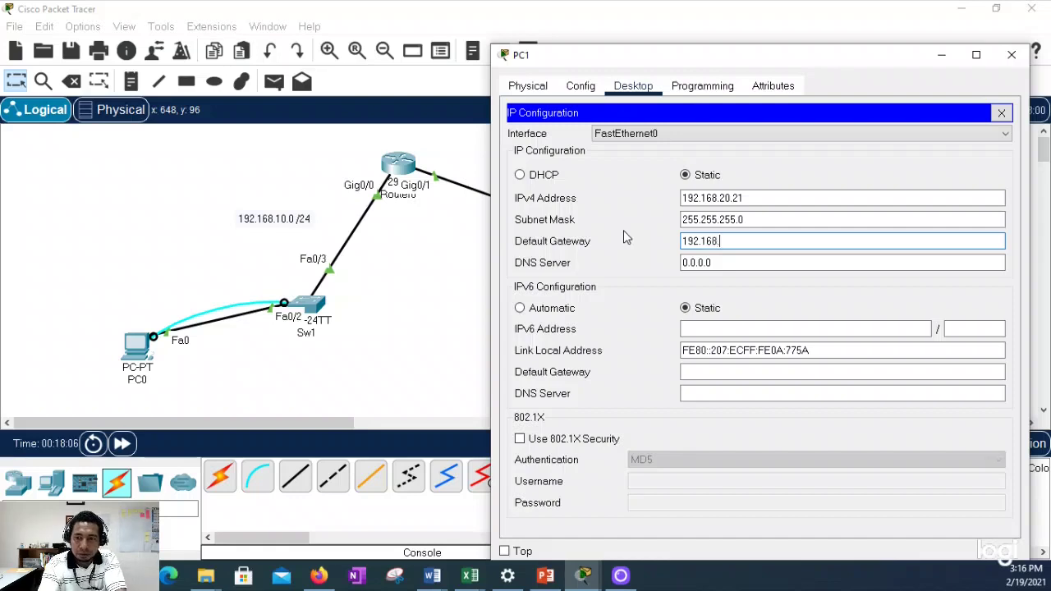
text(20.1)
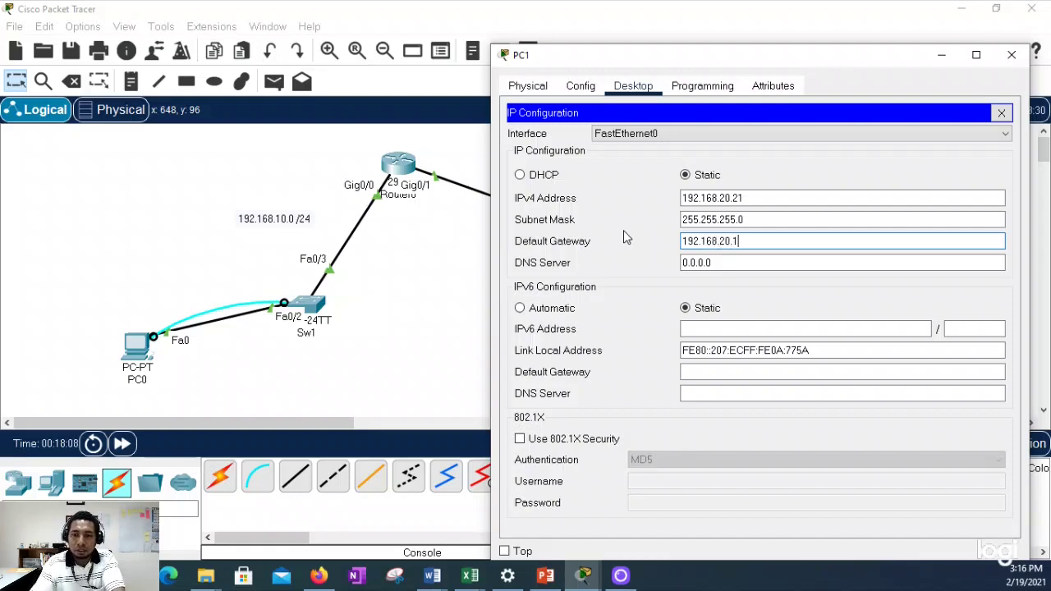
key(Tab)
click(1001, 113)
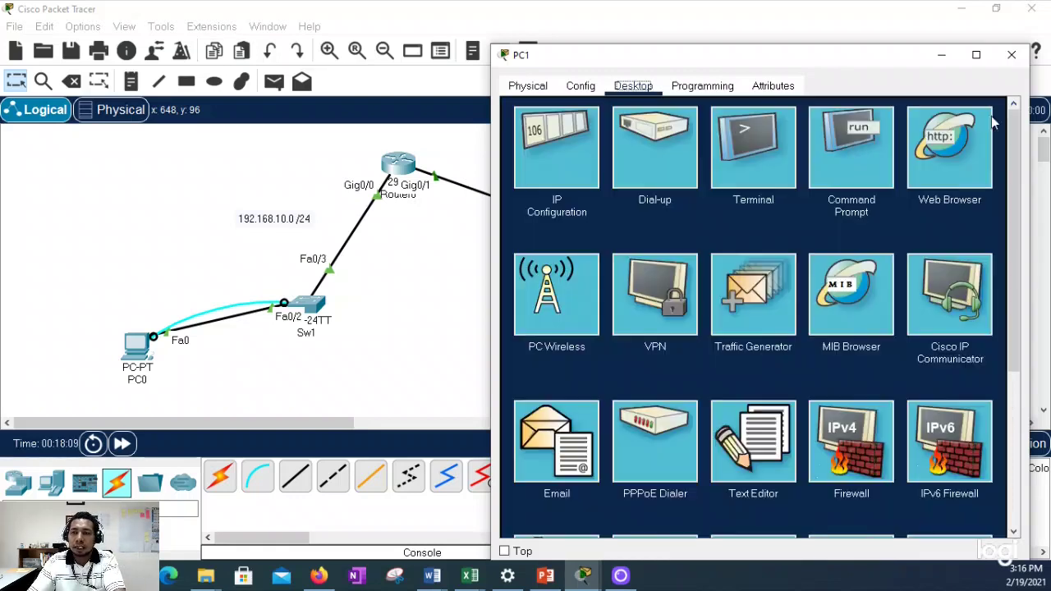
Step: From PC1's command prompt, ping the gateway 192.168.20.1
click(839, 138)
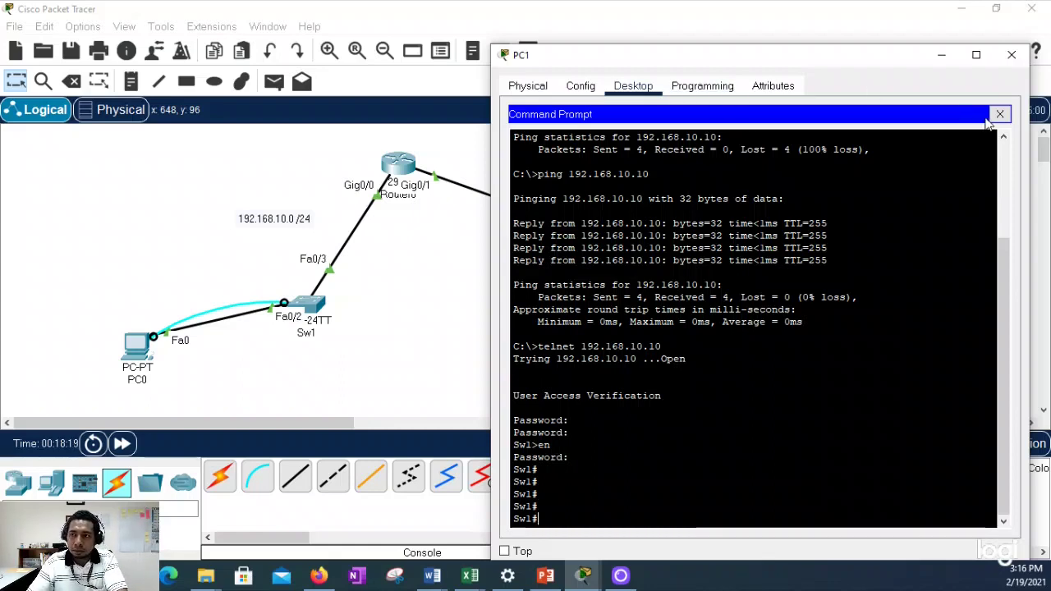
click(1000, 114)
click(926, 139)
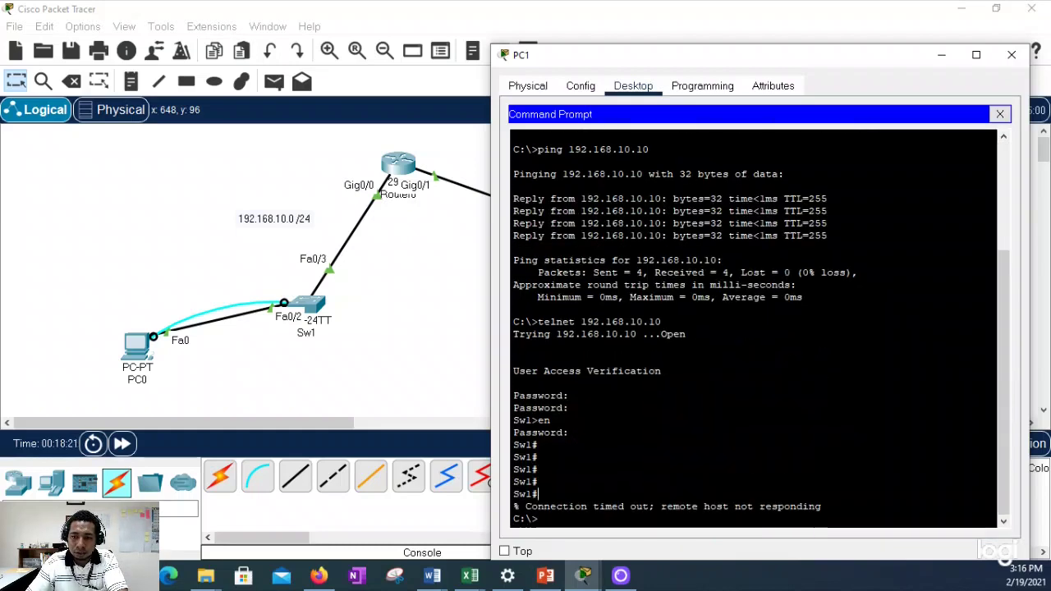
text(e)
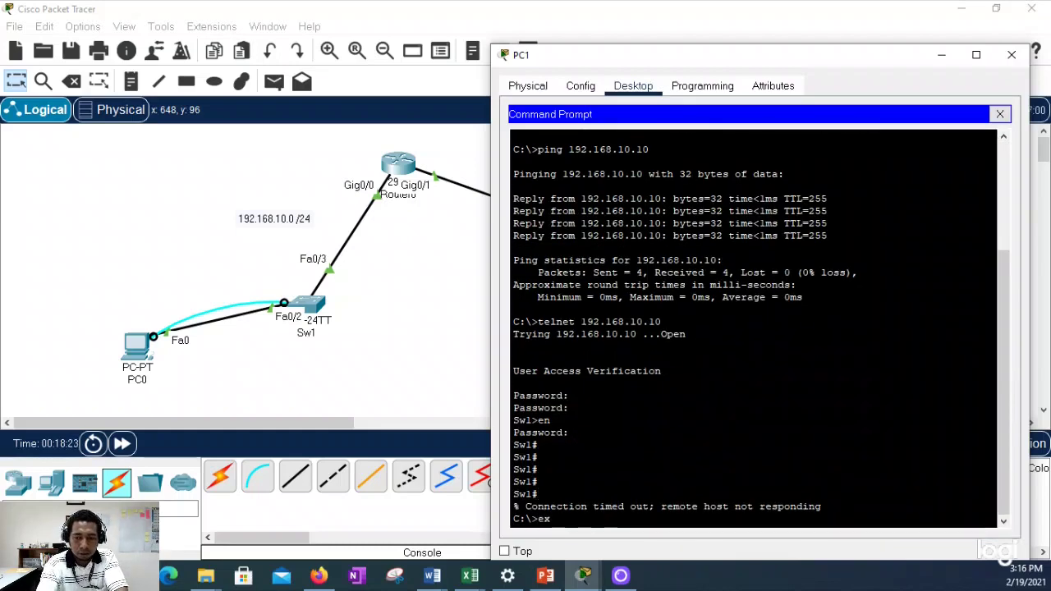
key(BackSpace)
text(pin)
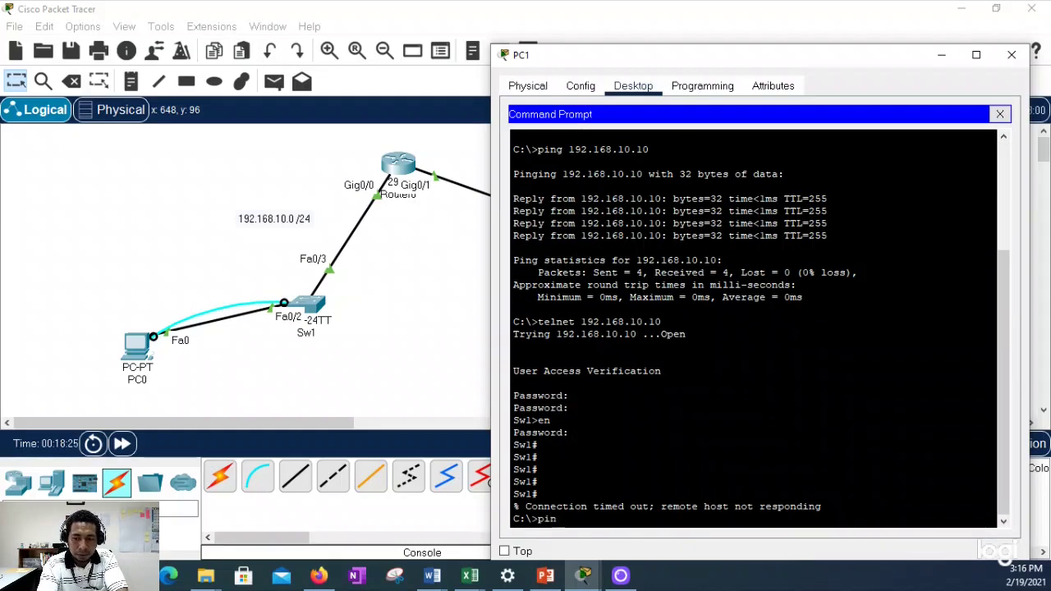
text(g 192.)
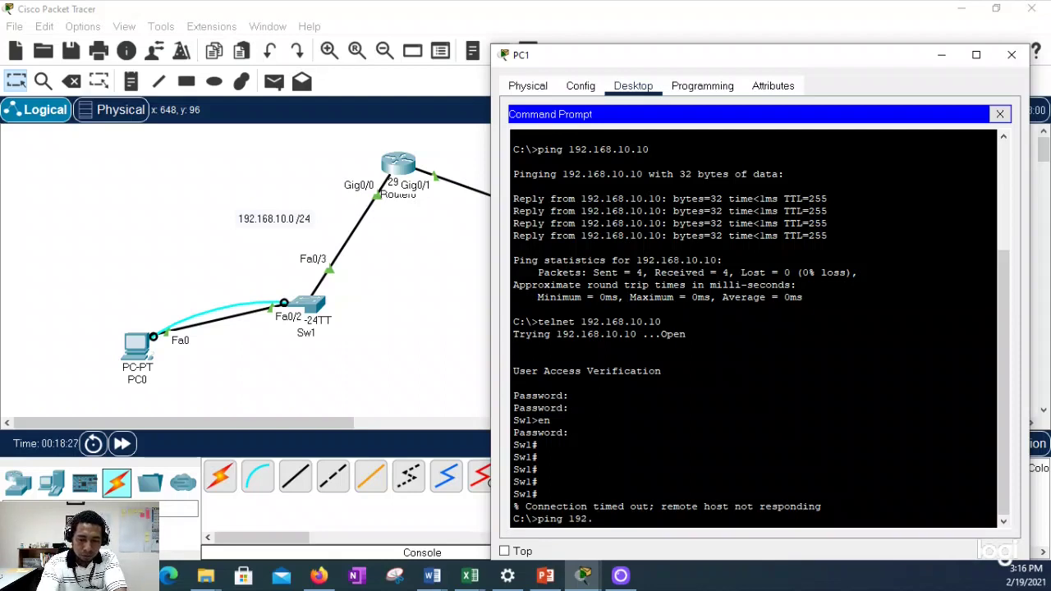
text(168.20.1)
key(Return)
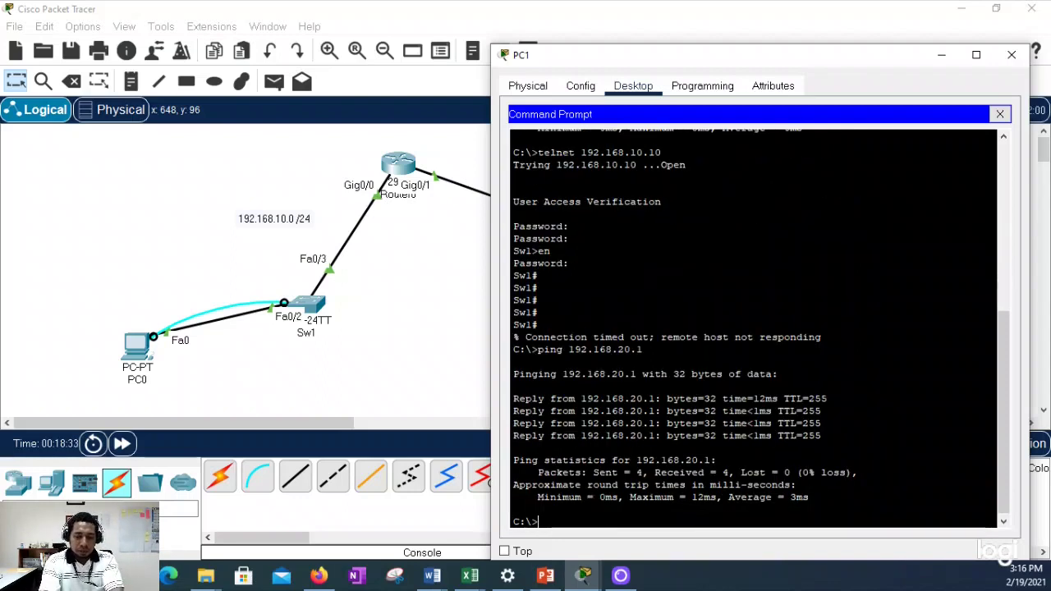
Step: Ping 192.168.10.1 from PC1, then open PC0's window
key(Up)
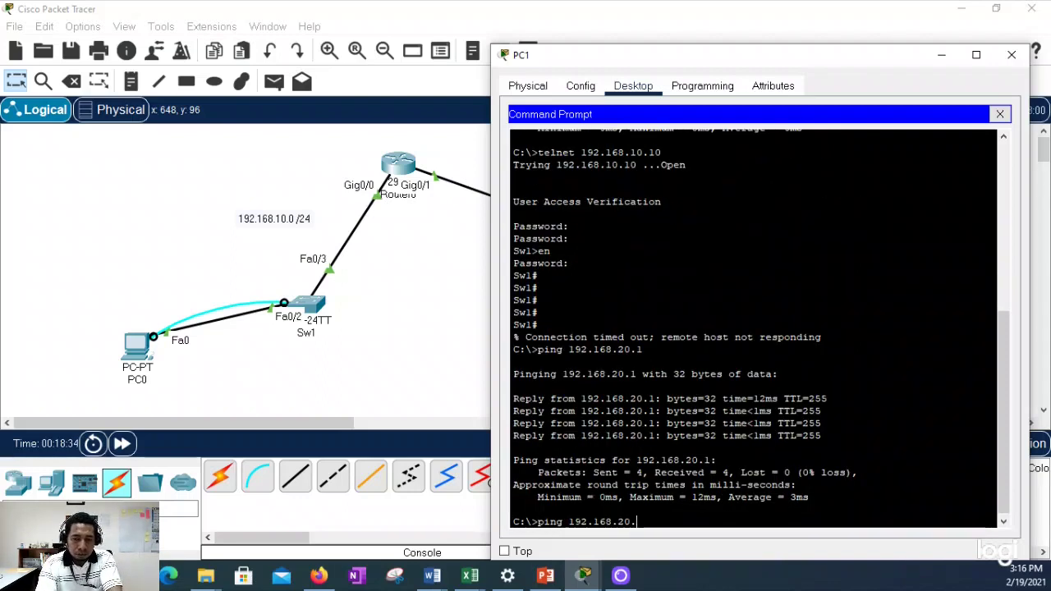
key(BackSpace)
key(BackSpace)
key(BackSpace)
text(10.1)
key(Return)
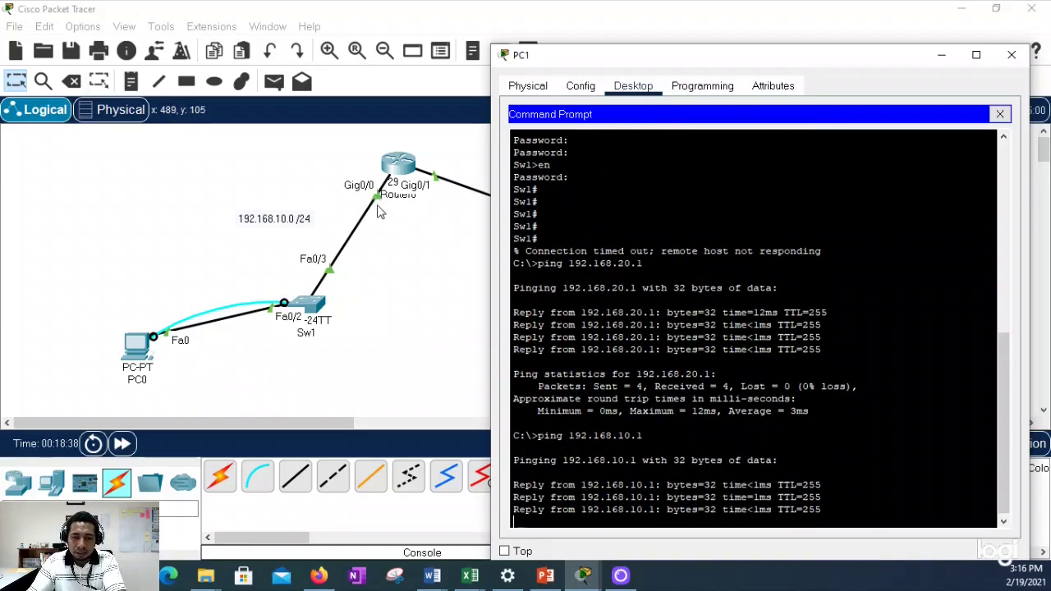
key(Up)
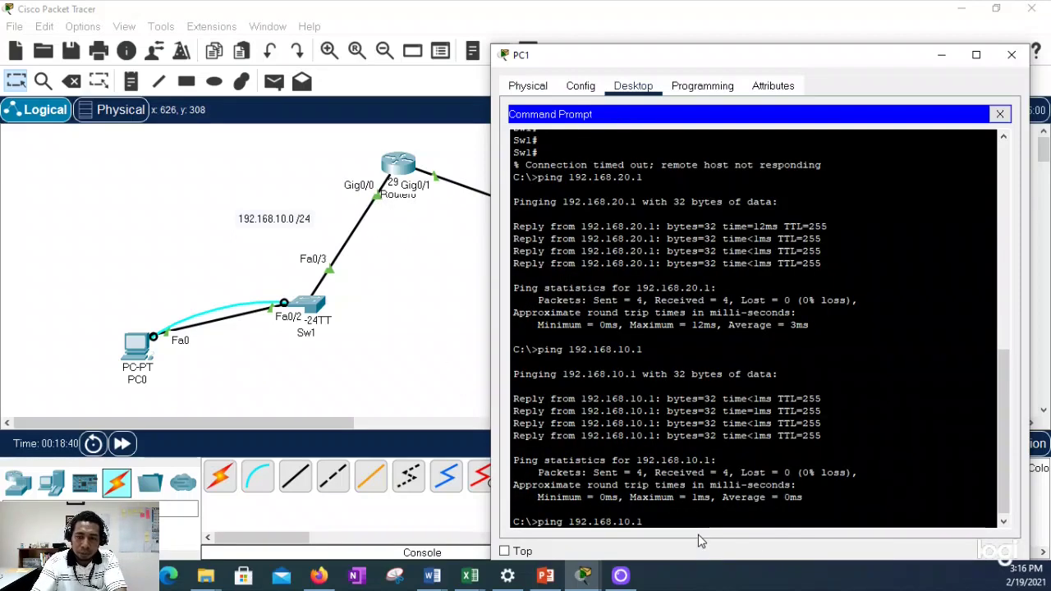
key(BackSpace)
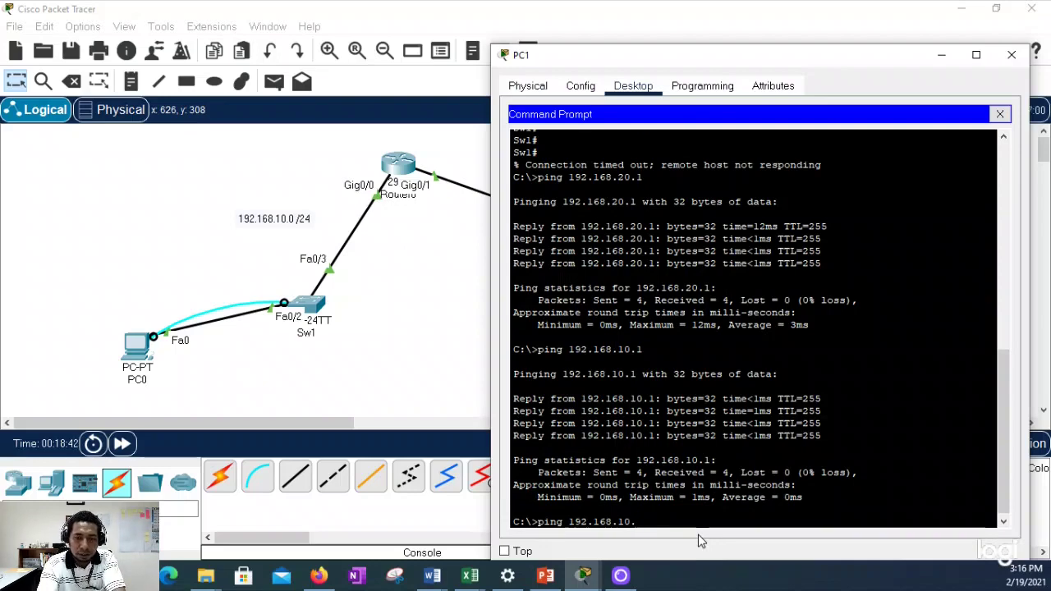
click(136, 349)
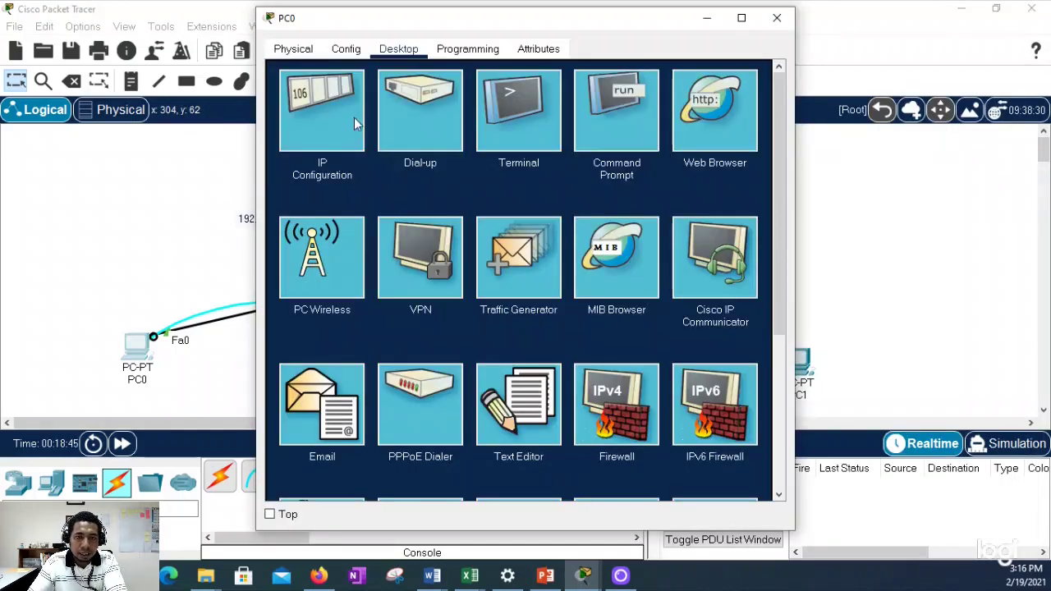
Step: Give PC0 IP 192.168.10.15, mask 255.255.255.0 and gateway 192.168.10.1
click(354, 117)
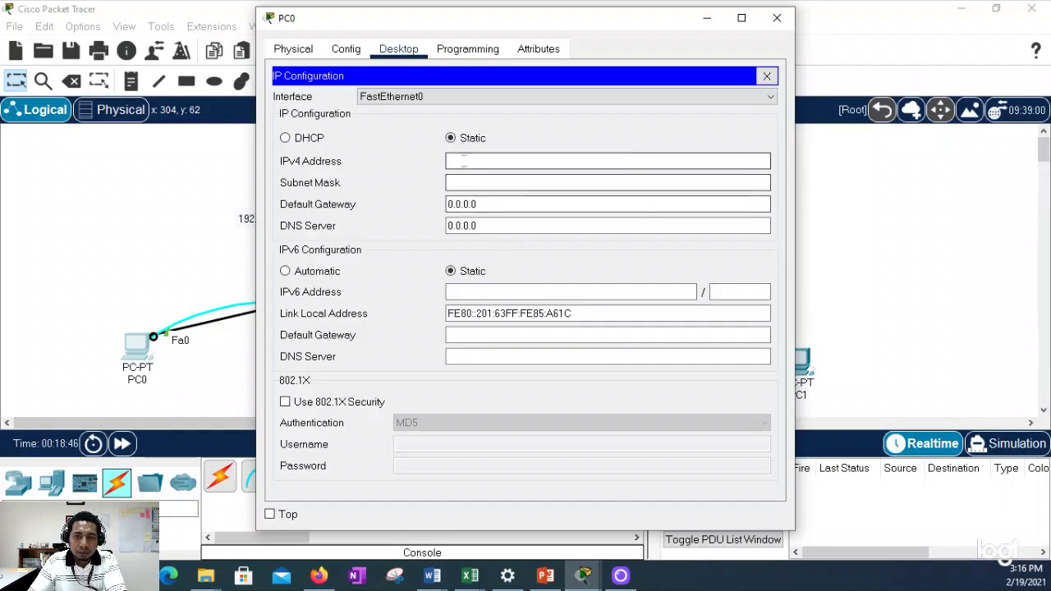
text(192)
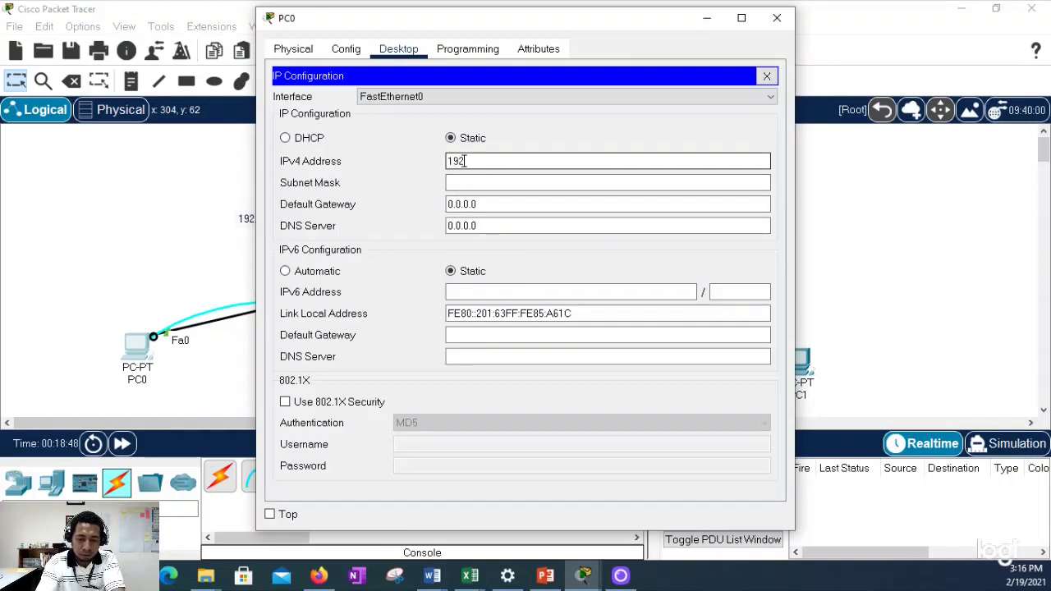
text(.168.10.)
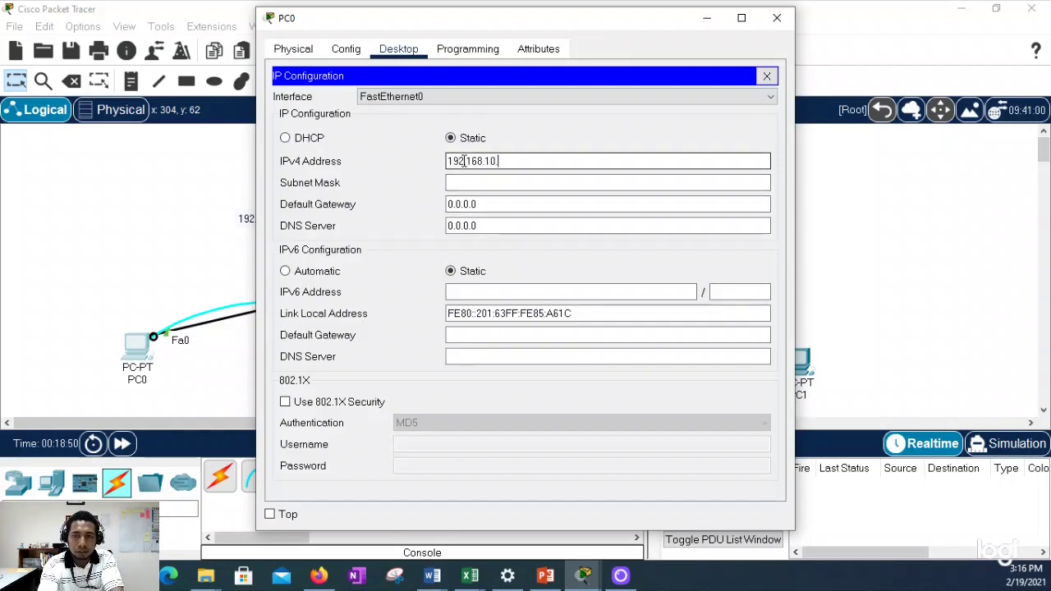
text(10)
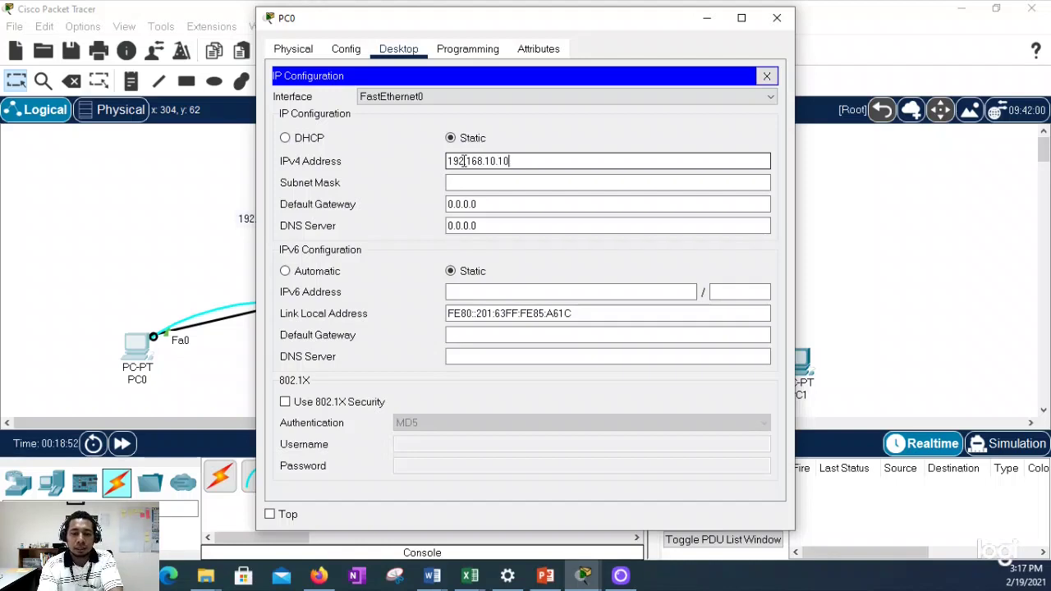
key(BackSpace)
text(5)
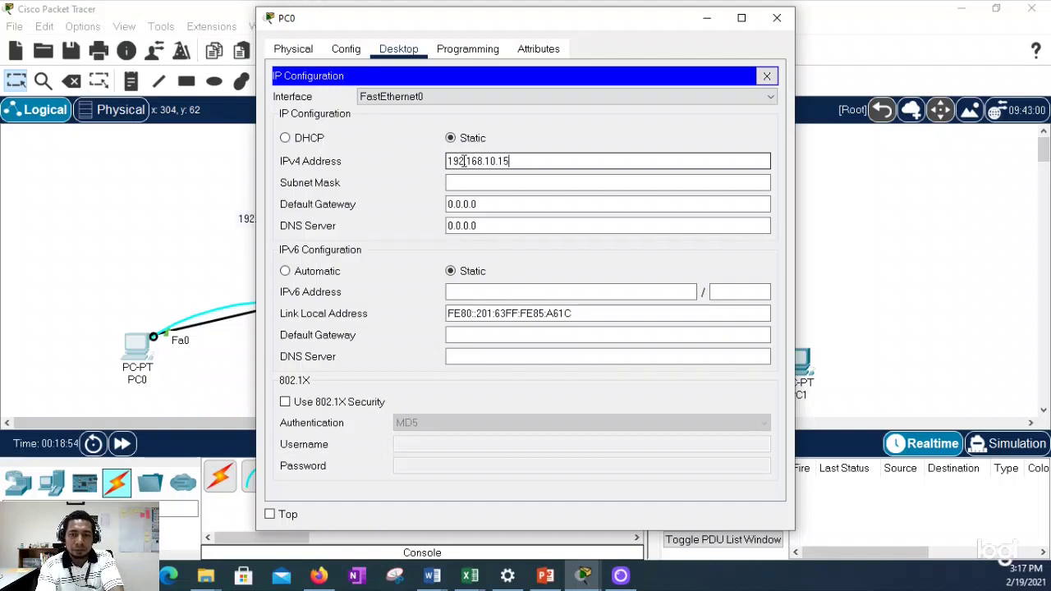
key(Tab)
key(Tab)
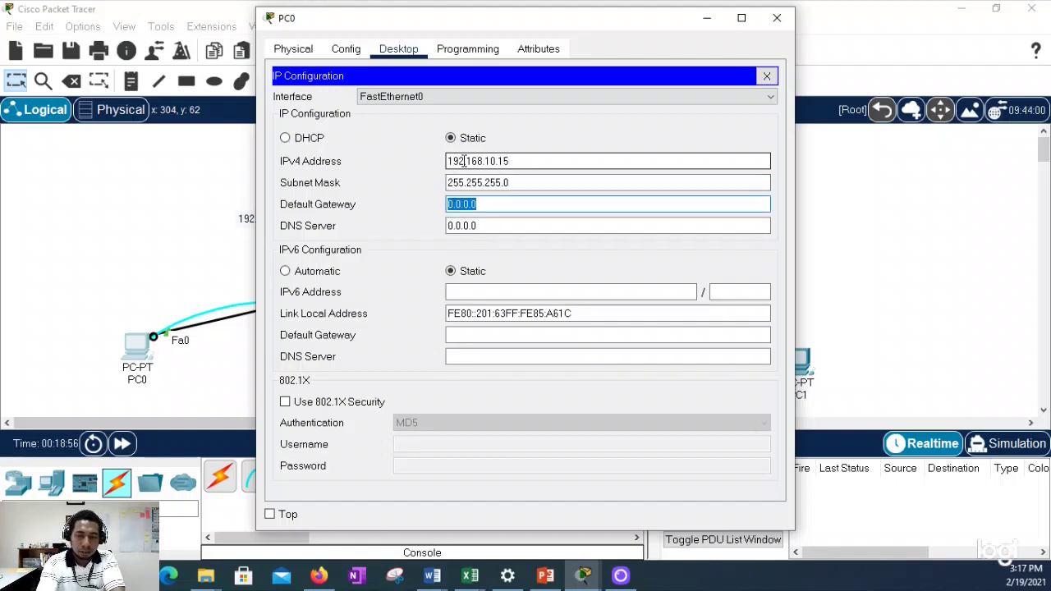
text(192.168)
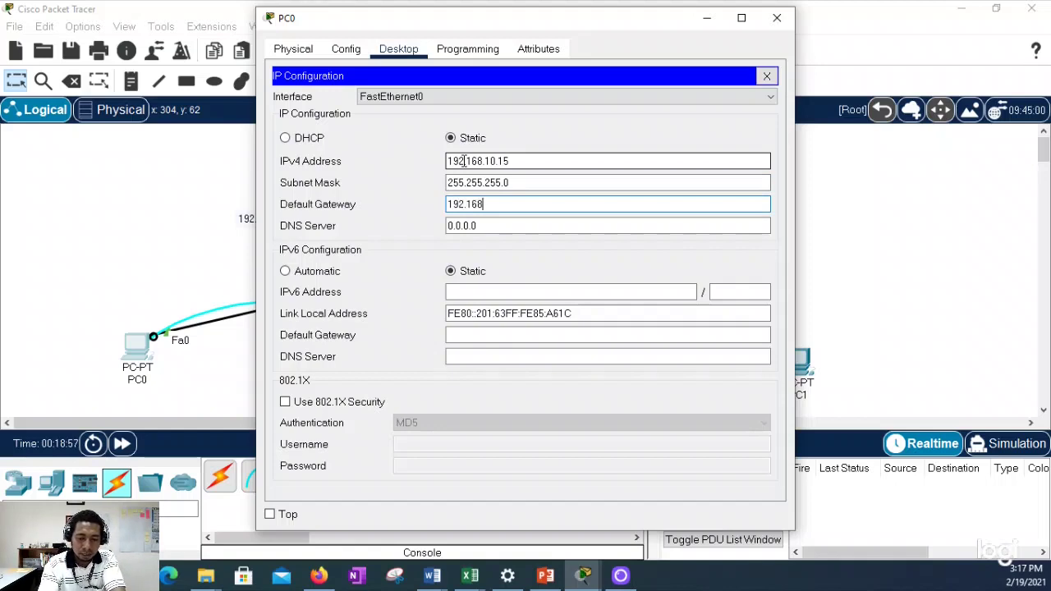
text(.10.)
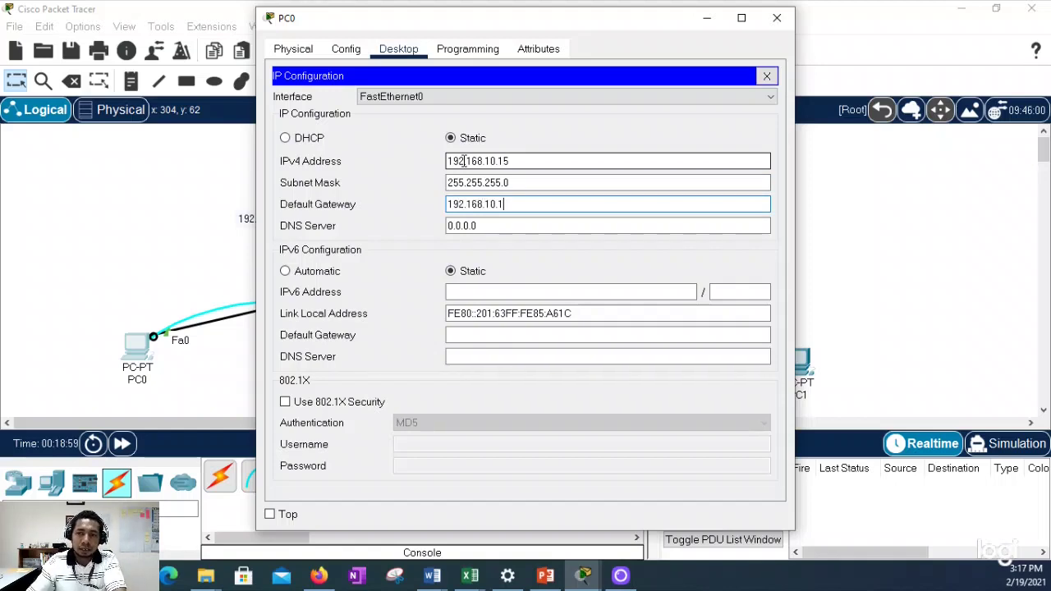
text(1)
click(766, 76)
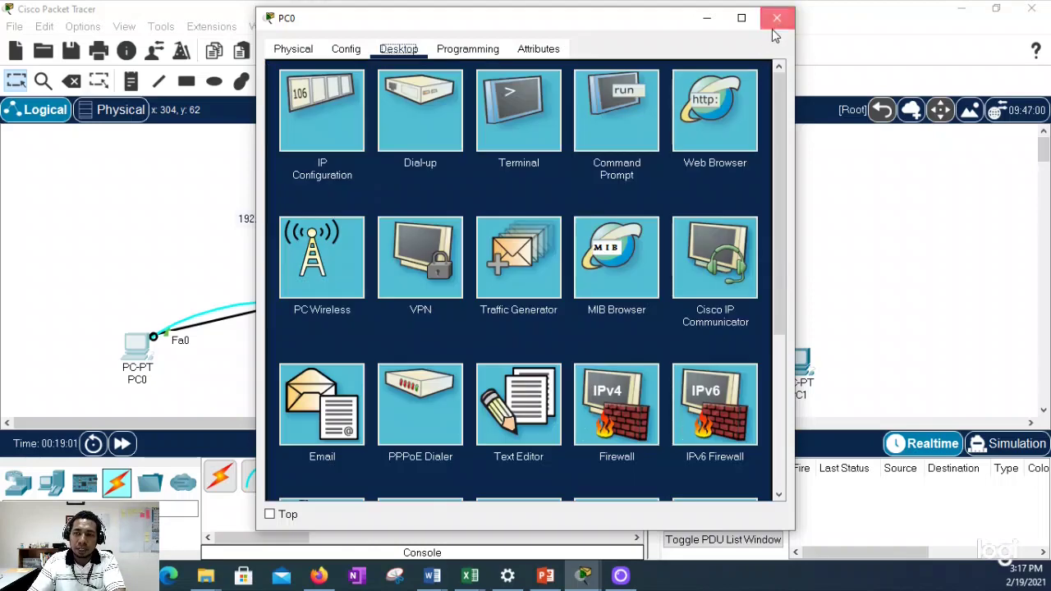
click(772, 27)
Step: Ping PC0 at 192.168.10.15 from PC1's command prompt
click(800, 374)
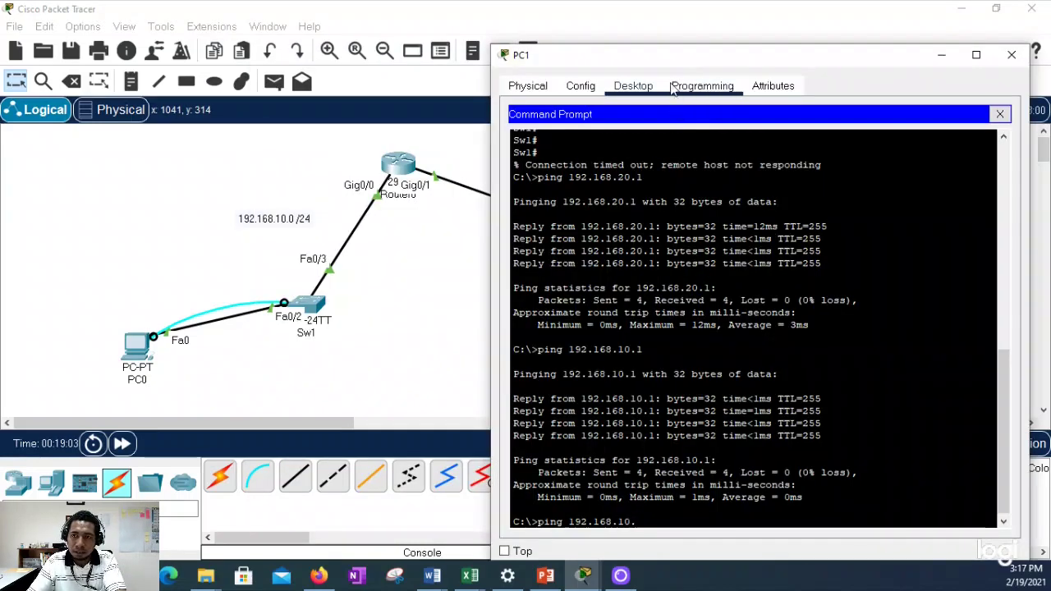
drag(667, 55, 695, 39)
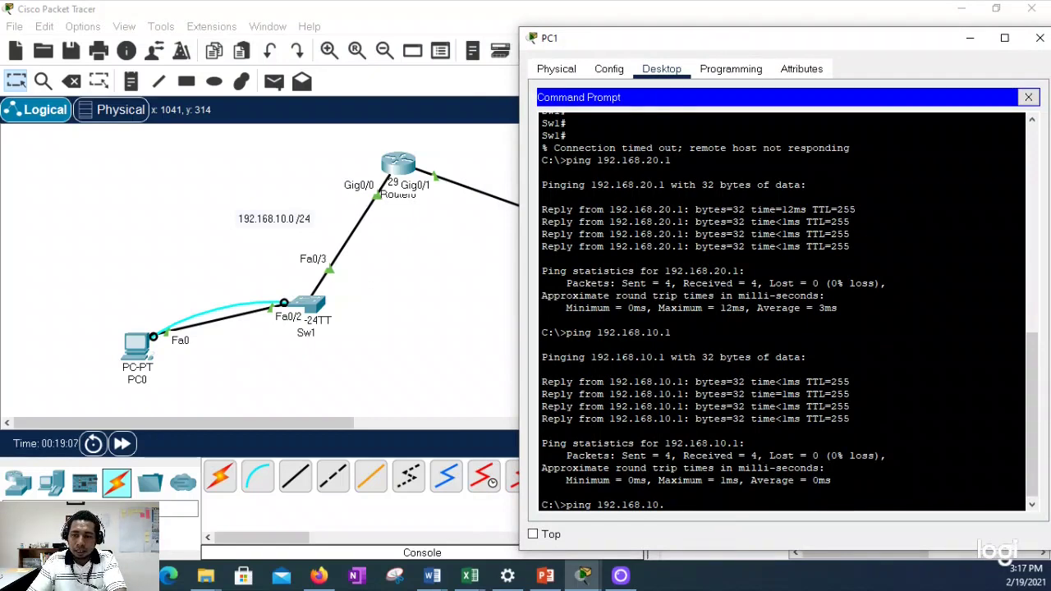
text(15)
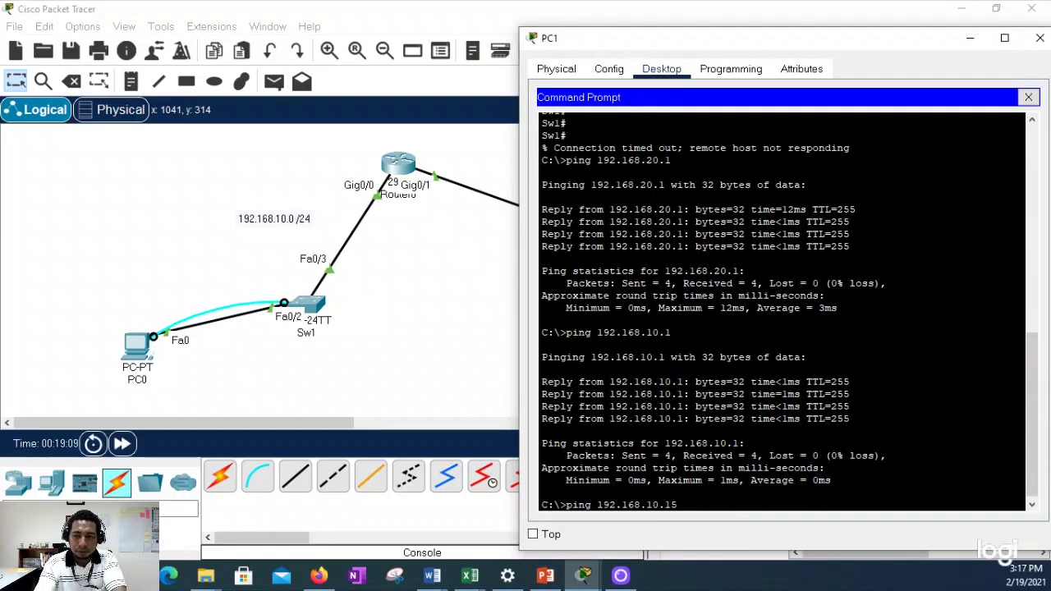
key(Return)
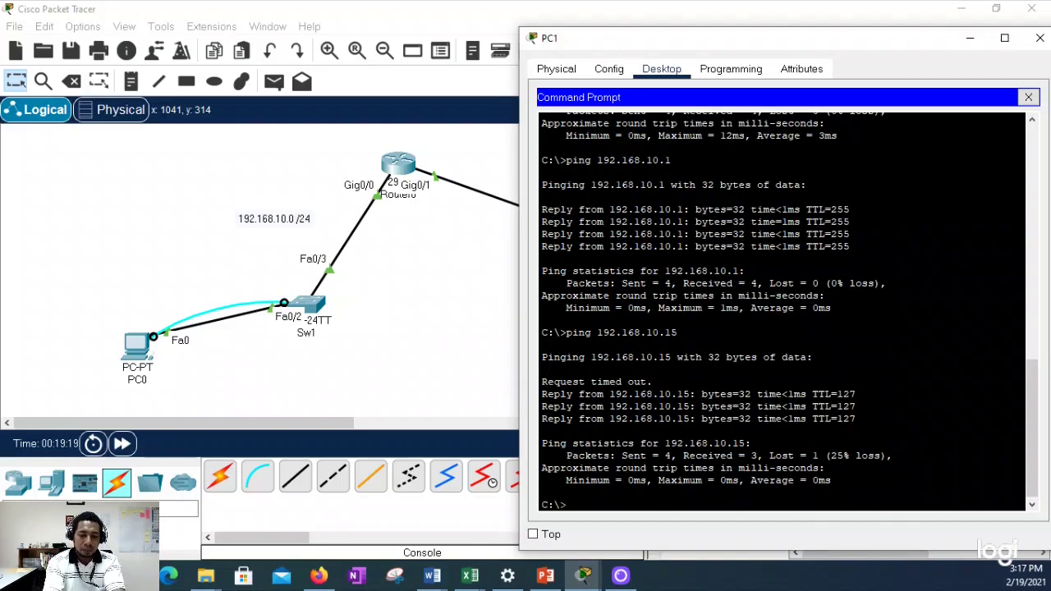
Step: Start a telnet session from PC1 to Sw1 at 192.168.10.10
text(telnet)
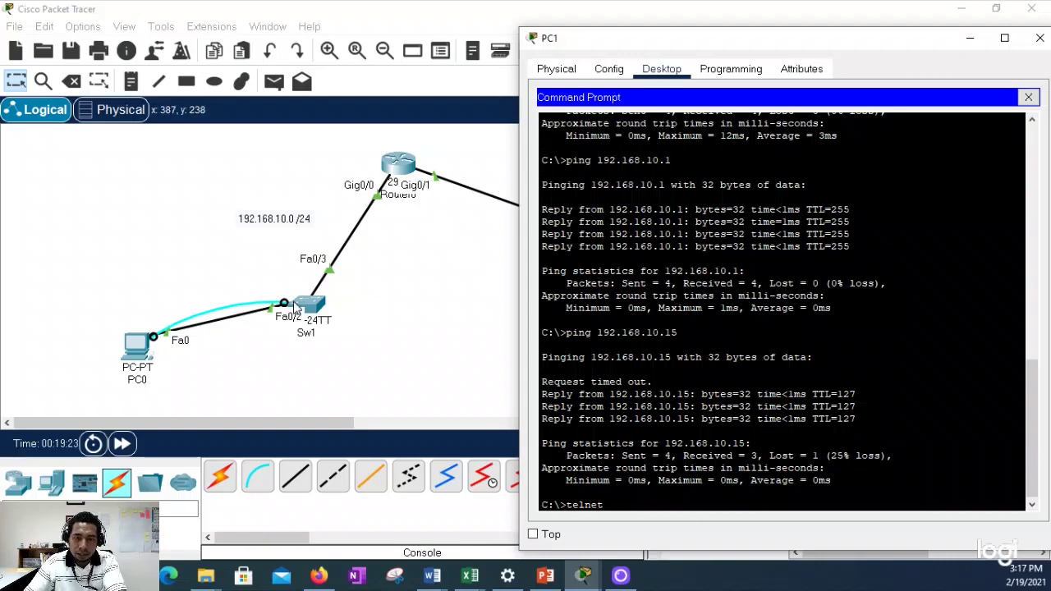
drag(804, 40, 704, 423)
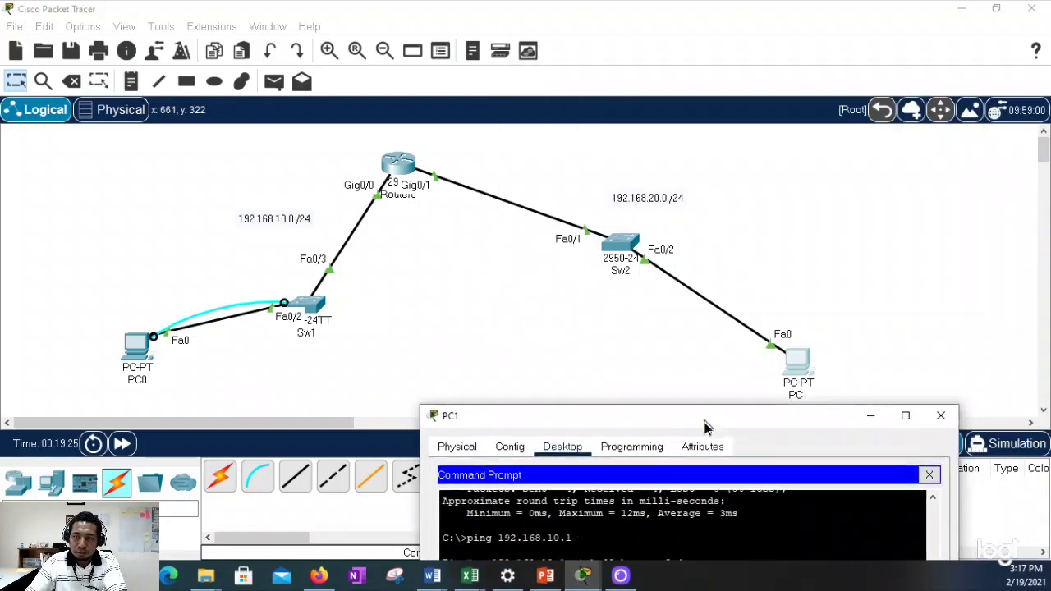
drag(769, 430, 824, 62)
text(192.)
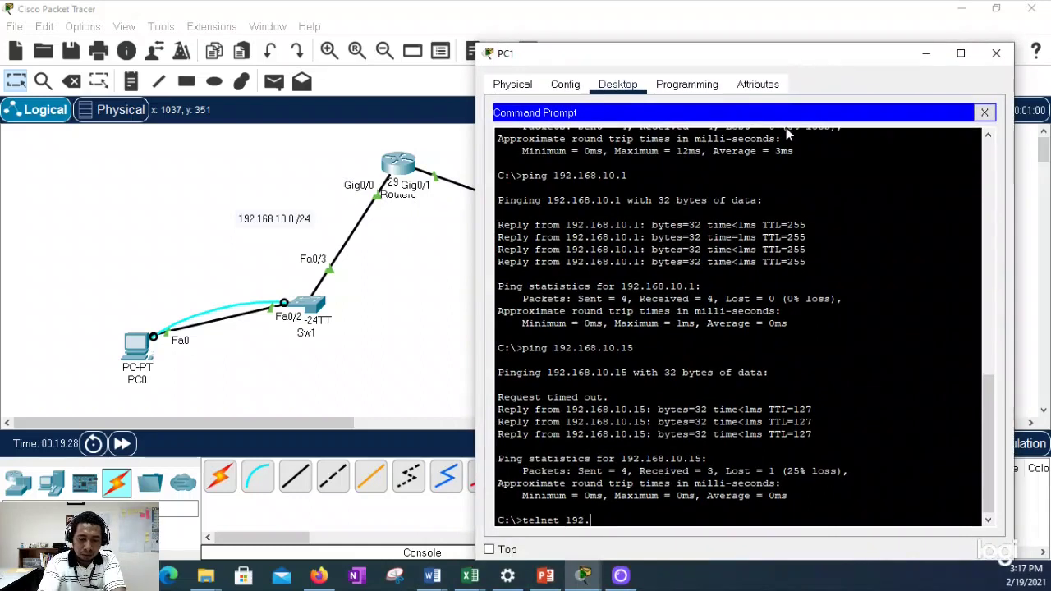
text(168.10.10)
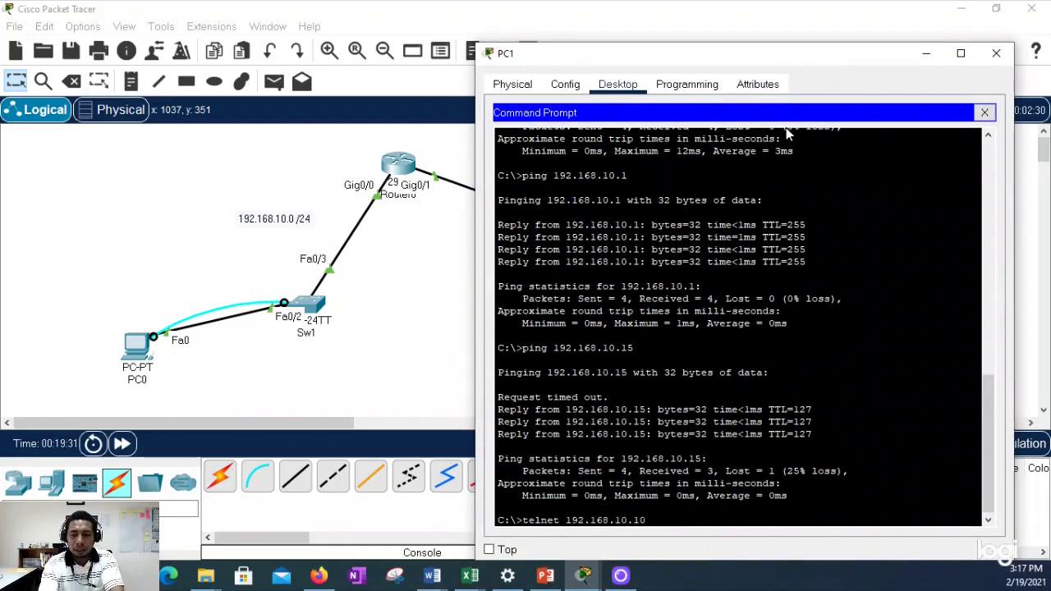
key(Return)
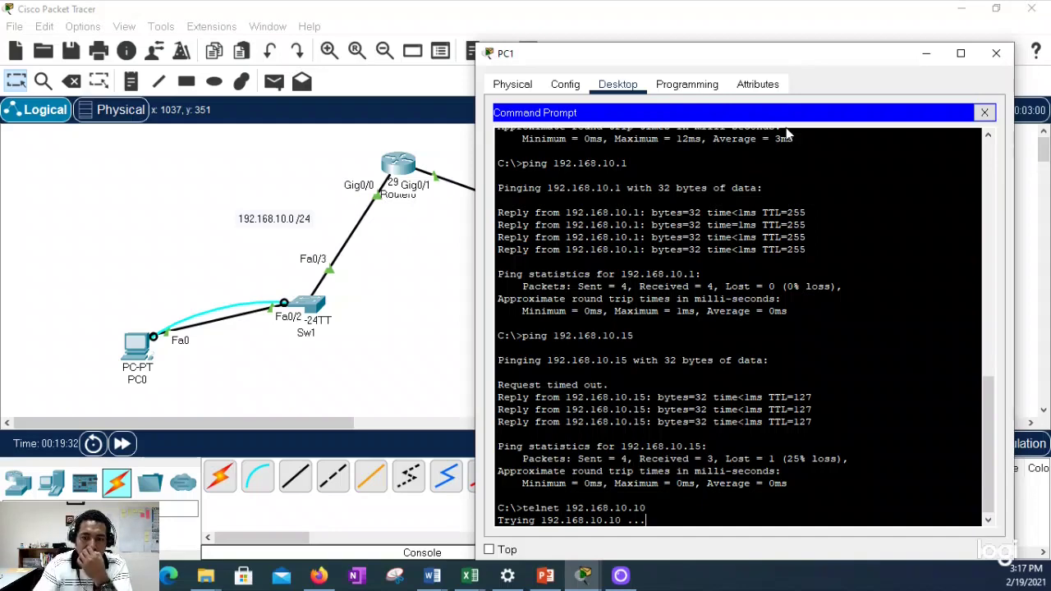
click(315, 306)
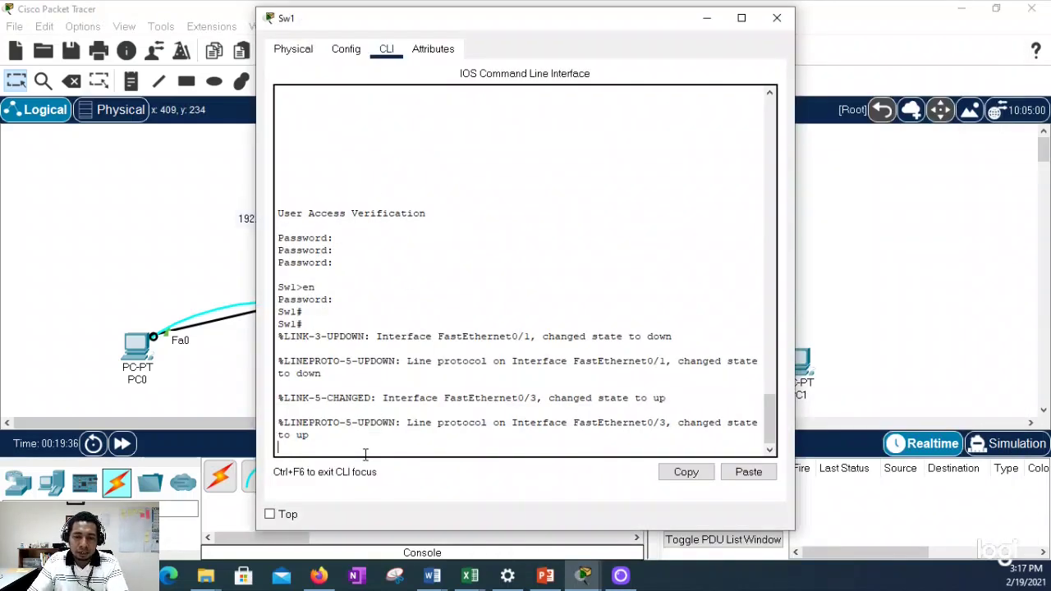
Step: Run 'show ip int brief' on Sw1 to confirm Vlan1 is 192.168.10.10, then check PC1's timed-out telnet
key(Return)
key(Return)
text(show ip int brief)
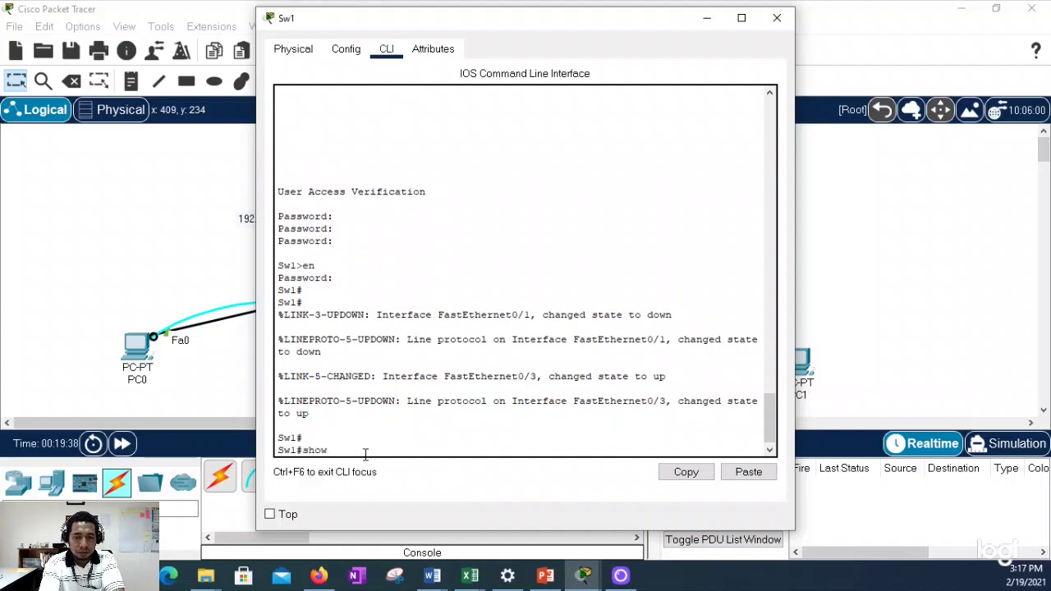
key(Return)
key(Return)
key(Return)
key(Return)
key(Return)
key(Return)
key(Return)
key(Return)
key(Return)
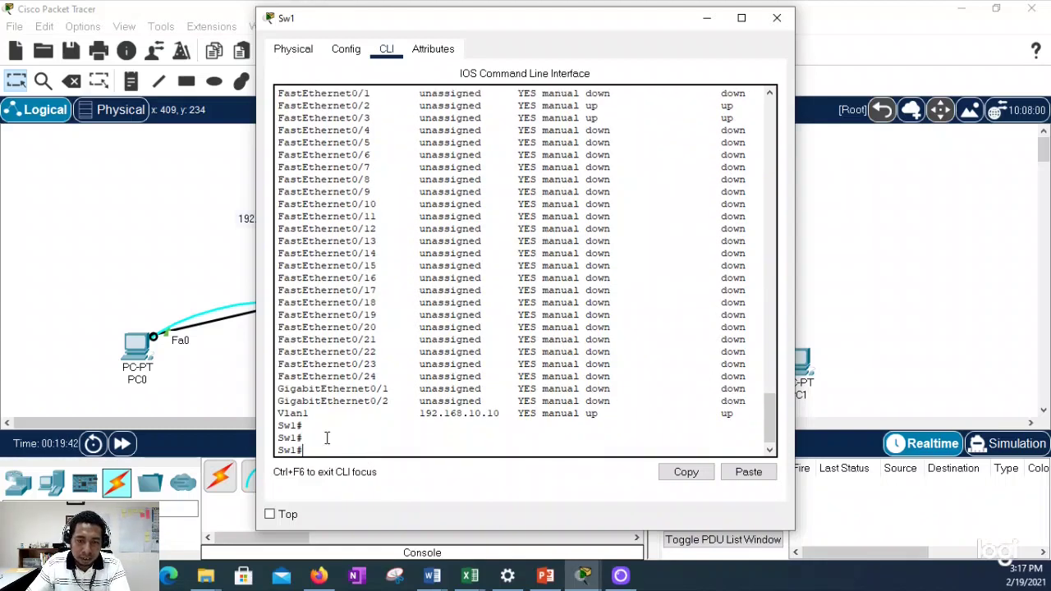
drag(279, 413, 500, 414)
click(776, 18)
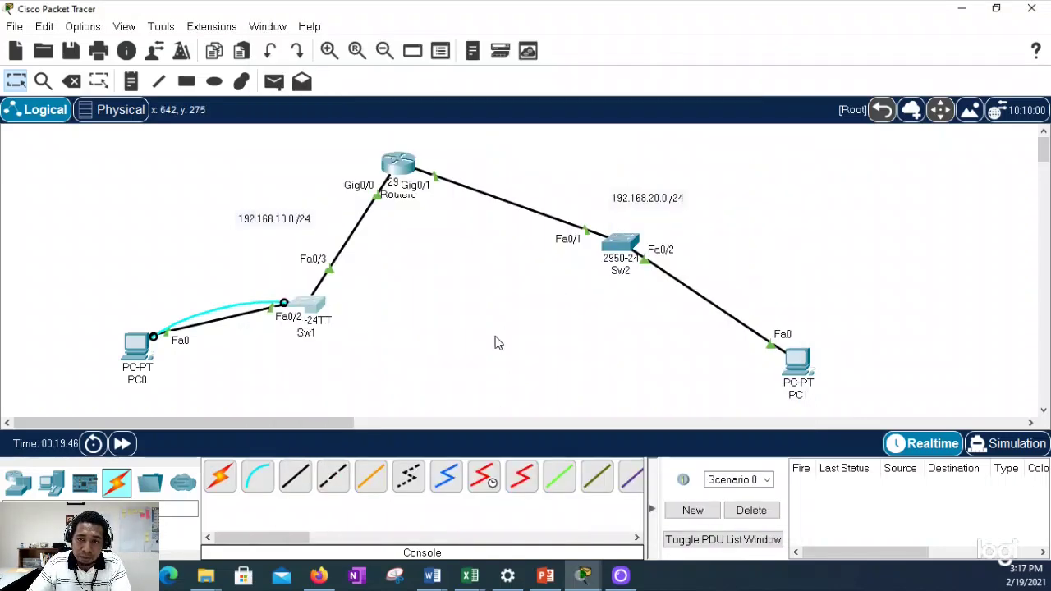
click(795, 361)
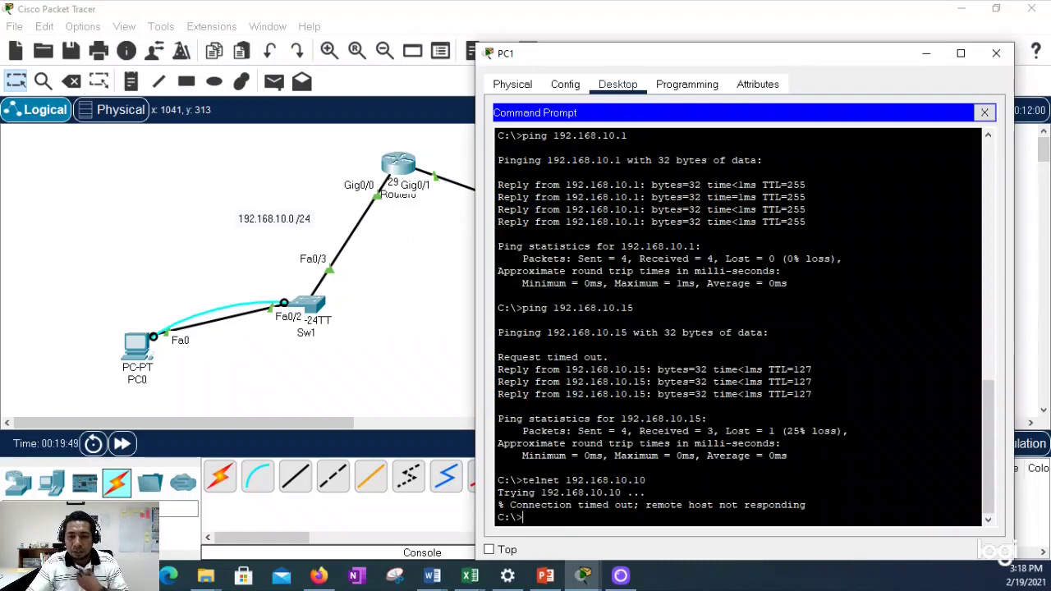
click(996, 53)
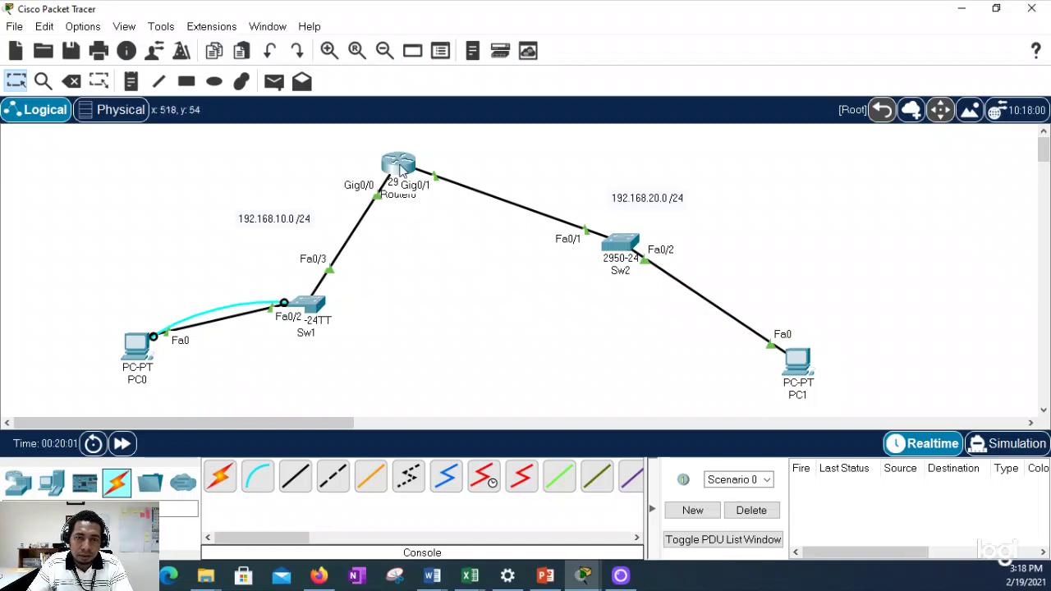
Step: Set Sw2's default gateway to 192.168.10.1 and save its configuration
click(622, 248)
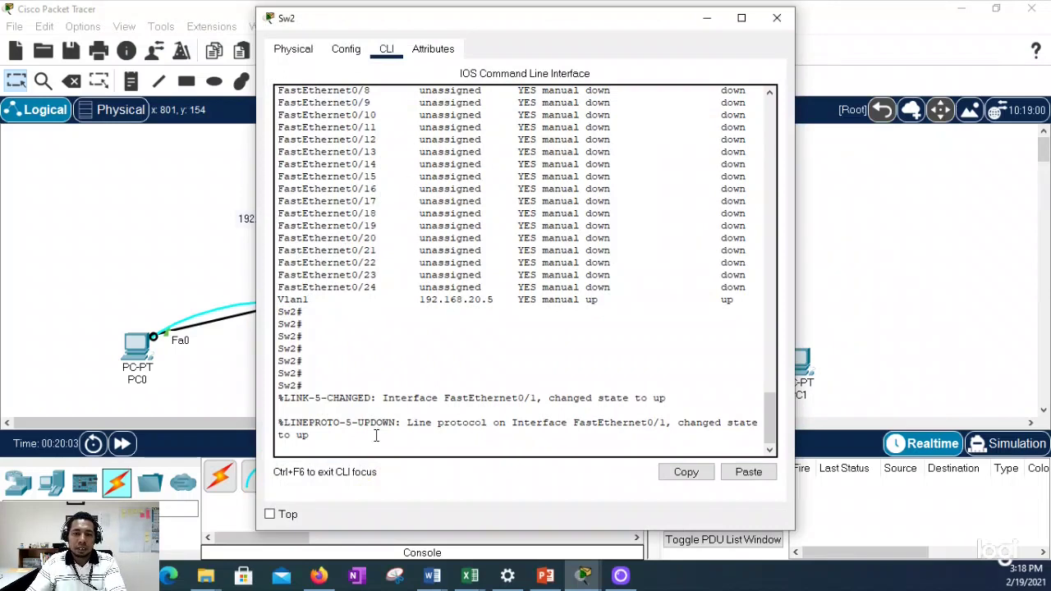
key(Return)
key(Return)
text(conf t)
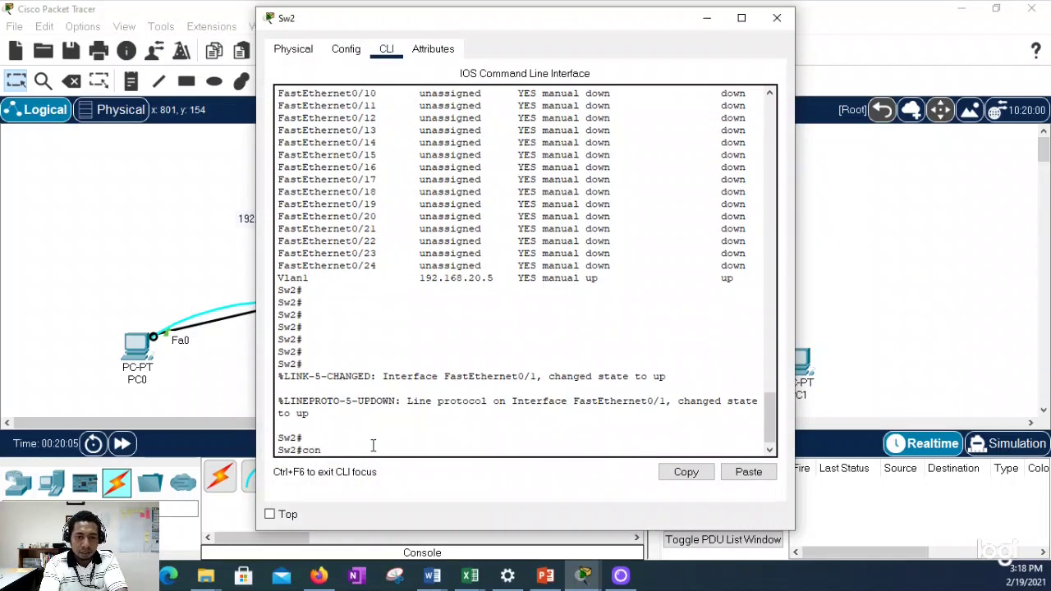
key(Return)
text(ip defa)
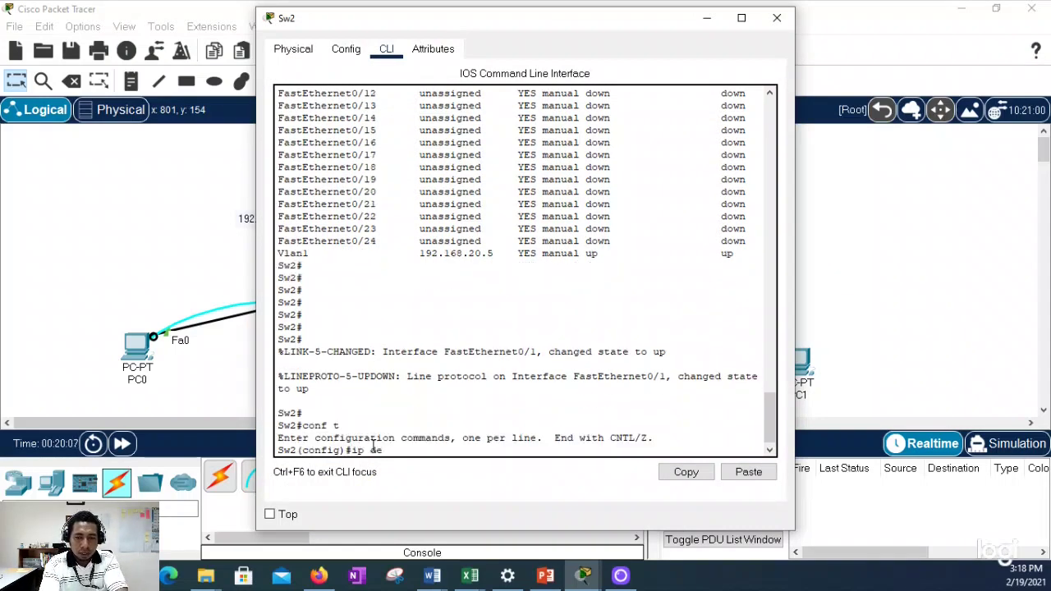
key(Tab)
text(192.1)
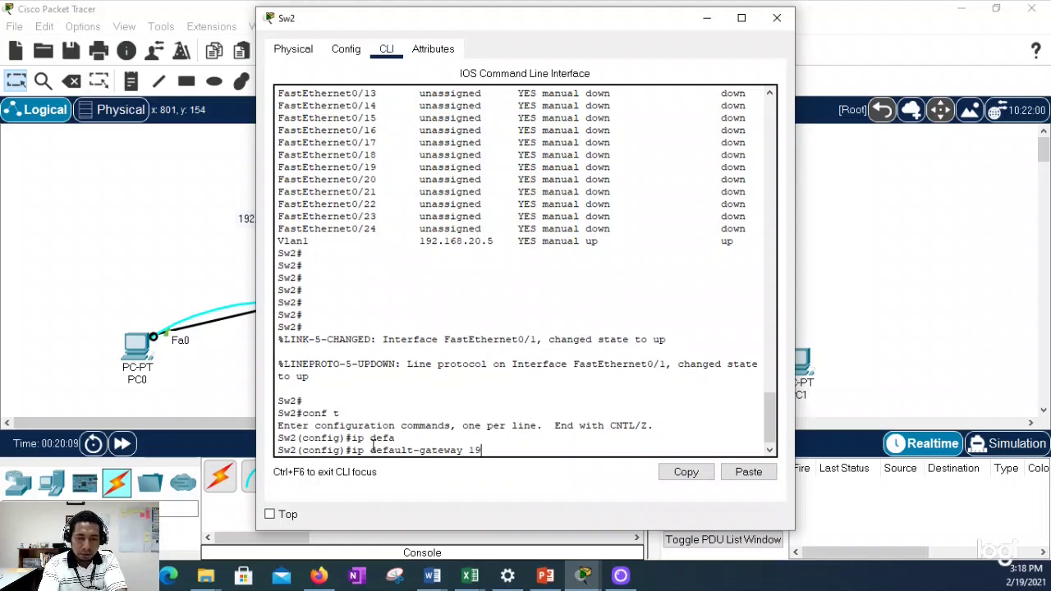
text(.168.)
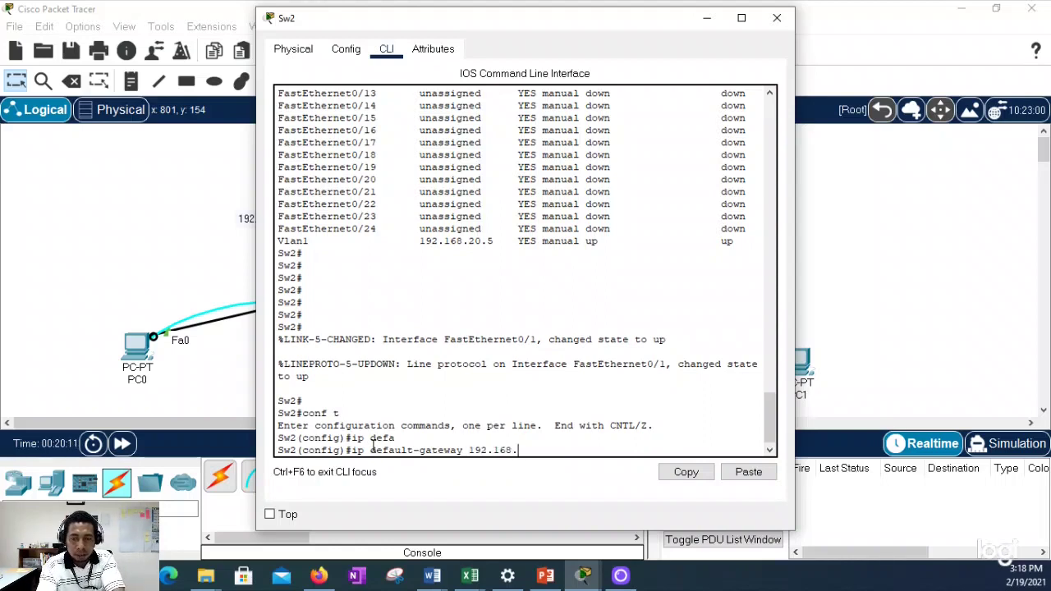
text(10.1)
key(Return)
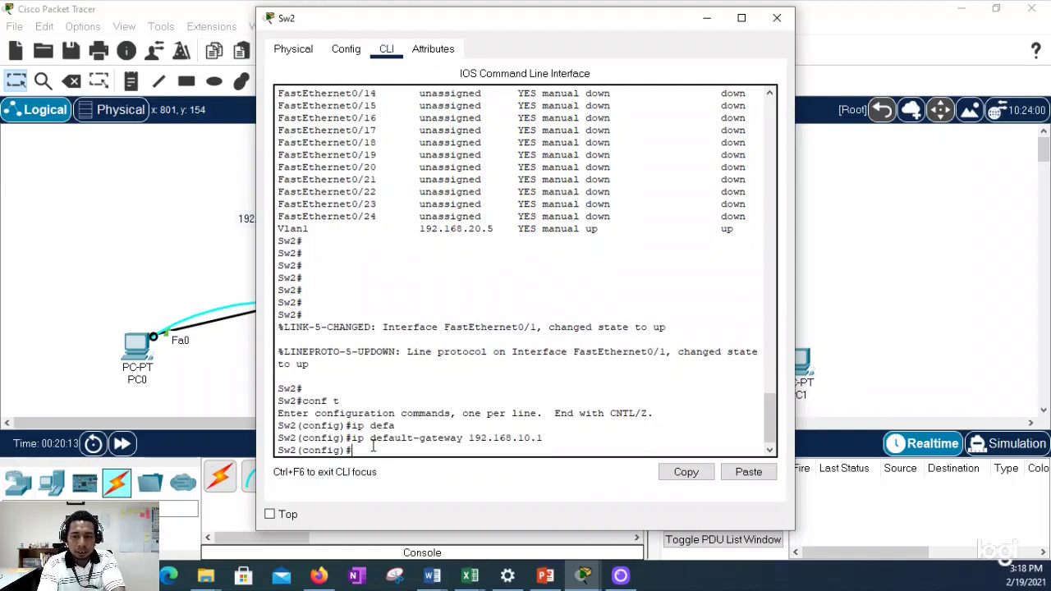
text(end)
key(Return)
text(wr)
key(Return)
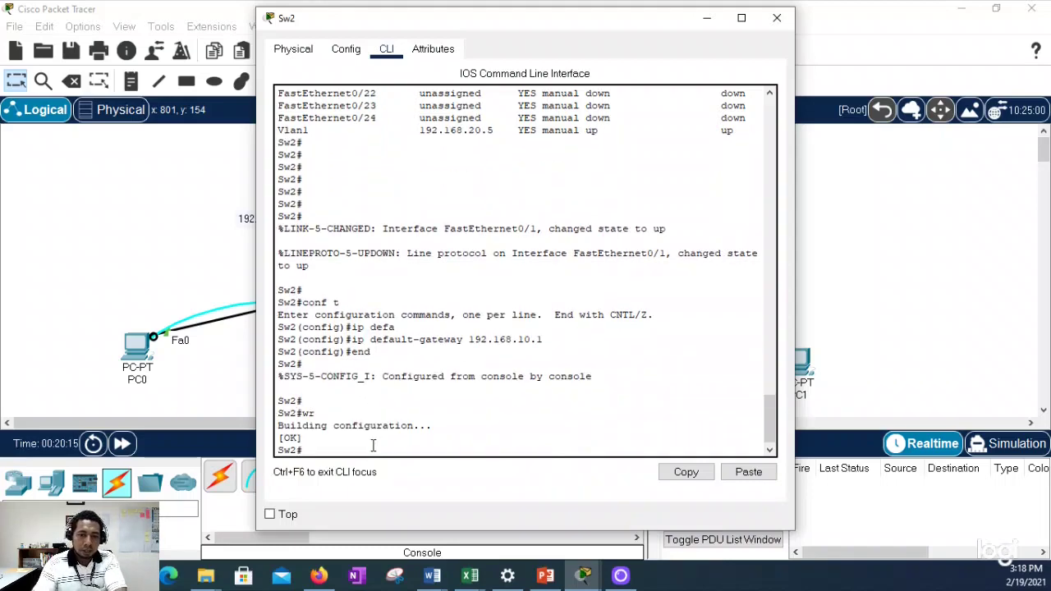
click(777, 17)
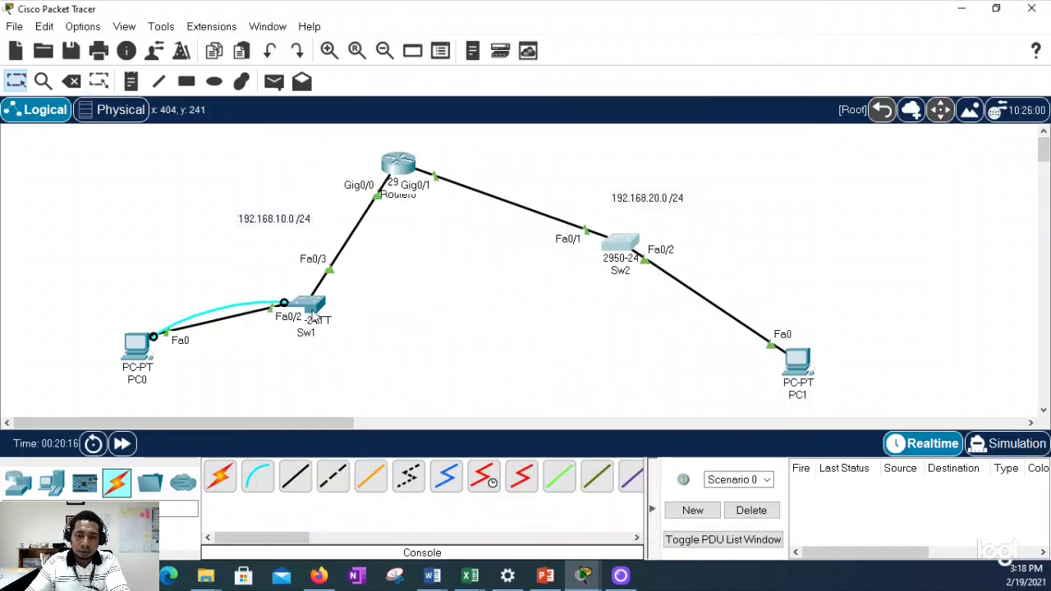
Step: Set Sw1's default gateway to 192.168.20.1 with 'ip default-gateway'
click(314, 312)
click(338, 450)
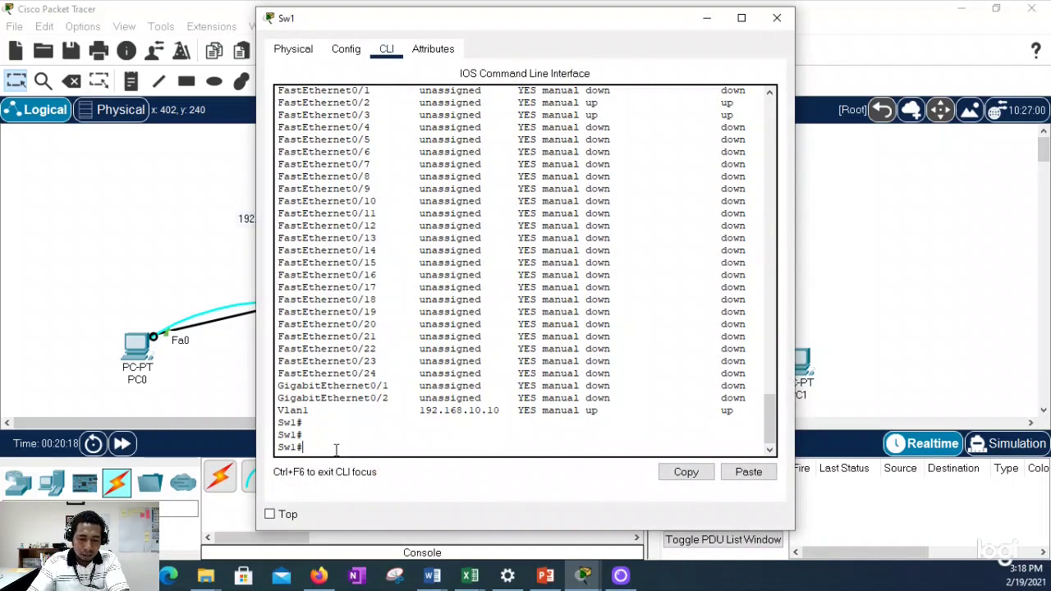
text(conf t)
key(Return)
text(ip)
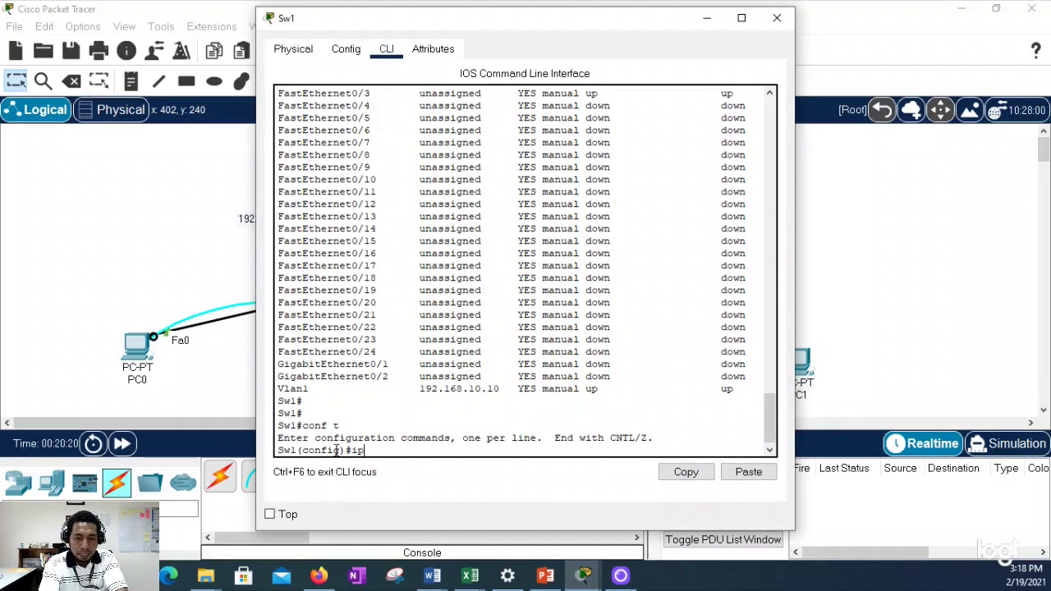
text( defau;)
key(Tab)
text(l)
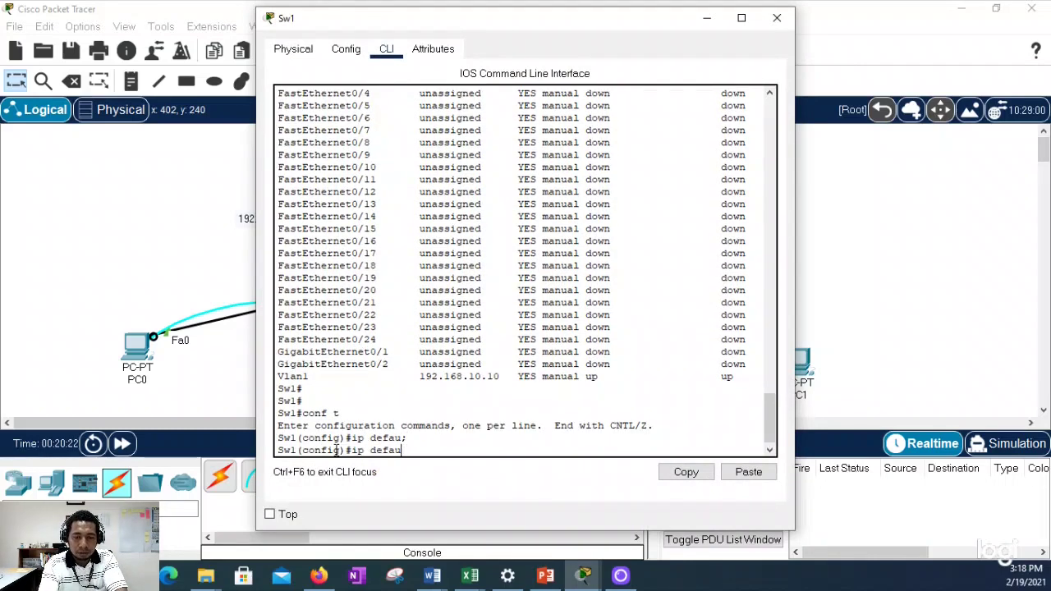
key(Tab)
text(19)
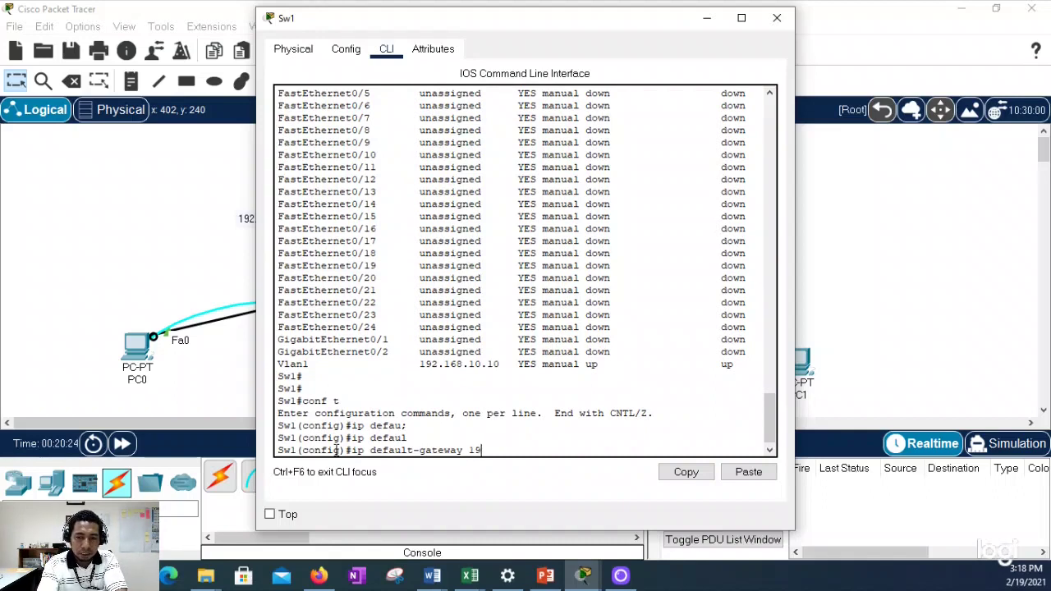
text(2.168.20.1)
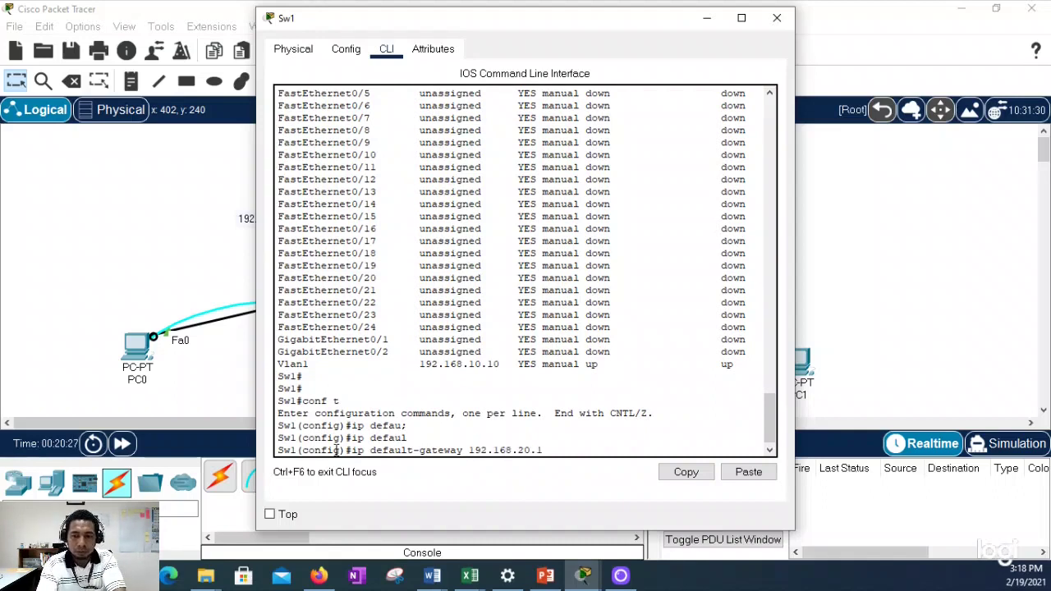
key(Return)
Step: Save Sw1's configuration with 'wr', log out and close its window
text(end)
key(Return)
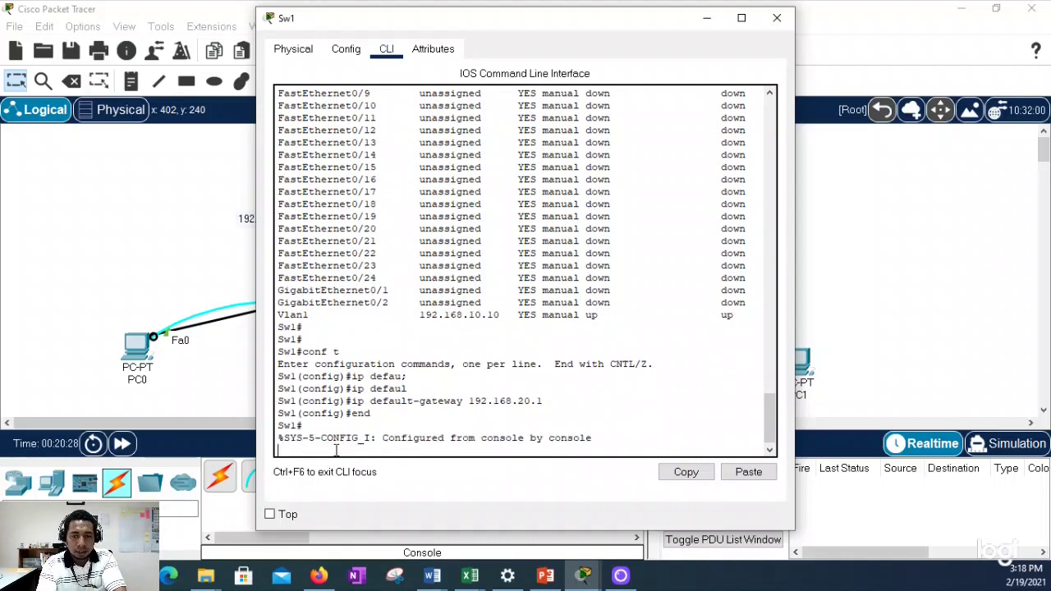
key(Return)
text(wr)
key(Return)
text(exit)
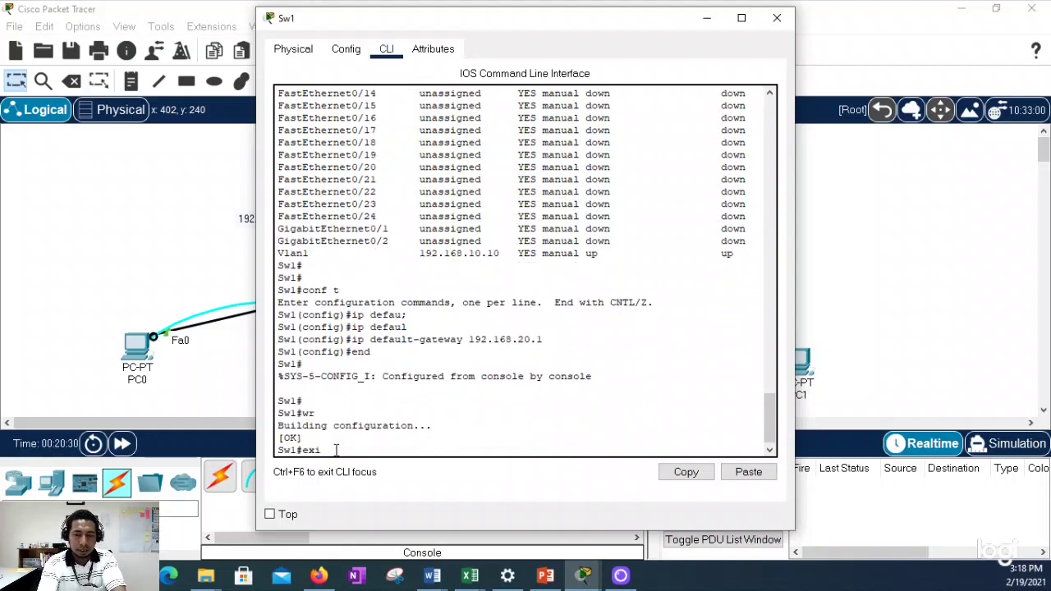
key(Return)
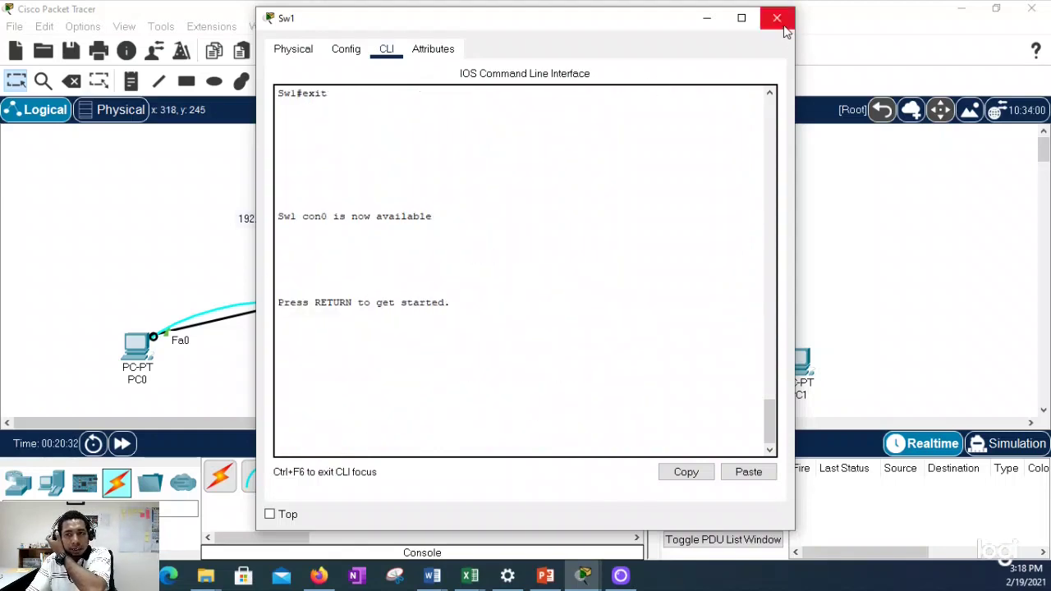
click(776, 17)
Step: From PC1, telnet to 192.168.10.10 and log in to privileged mode
click(797, 363)
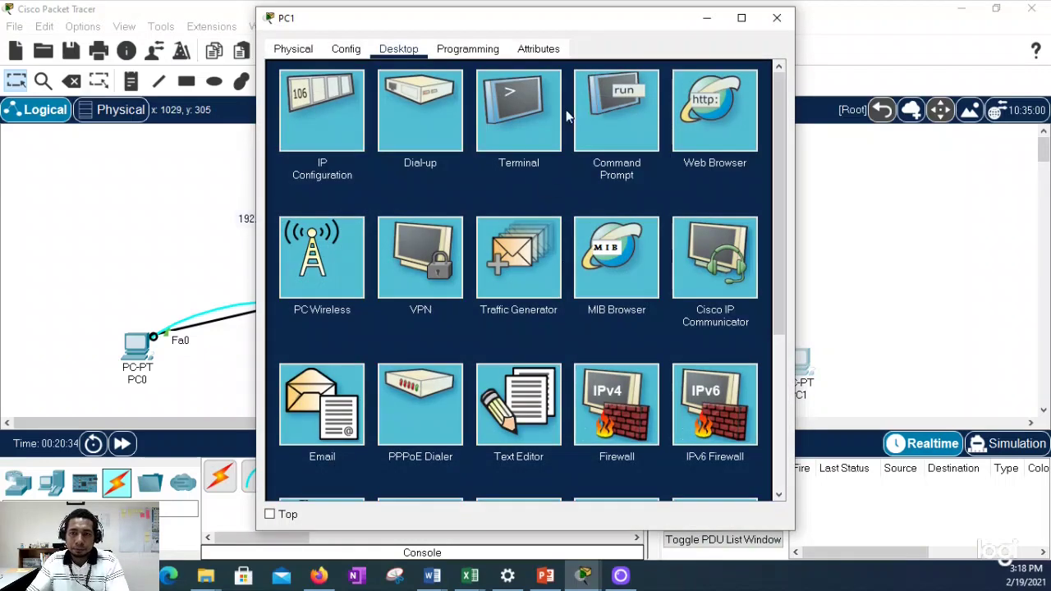
click(574, 115)
drag(603, 9, 811, 29)
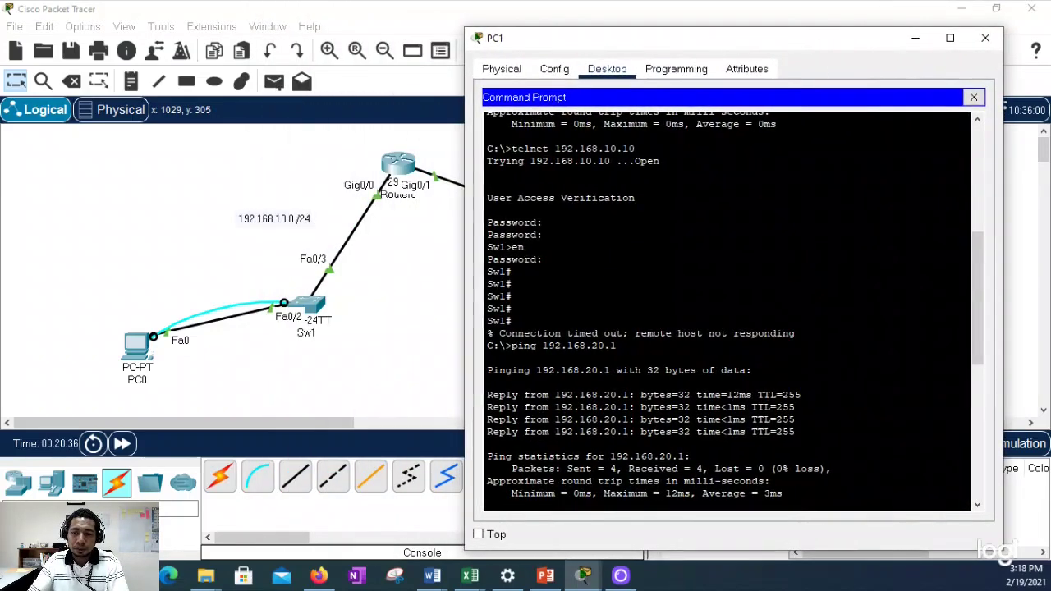
key(Up)
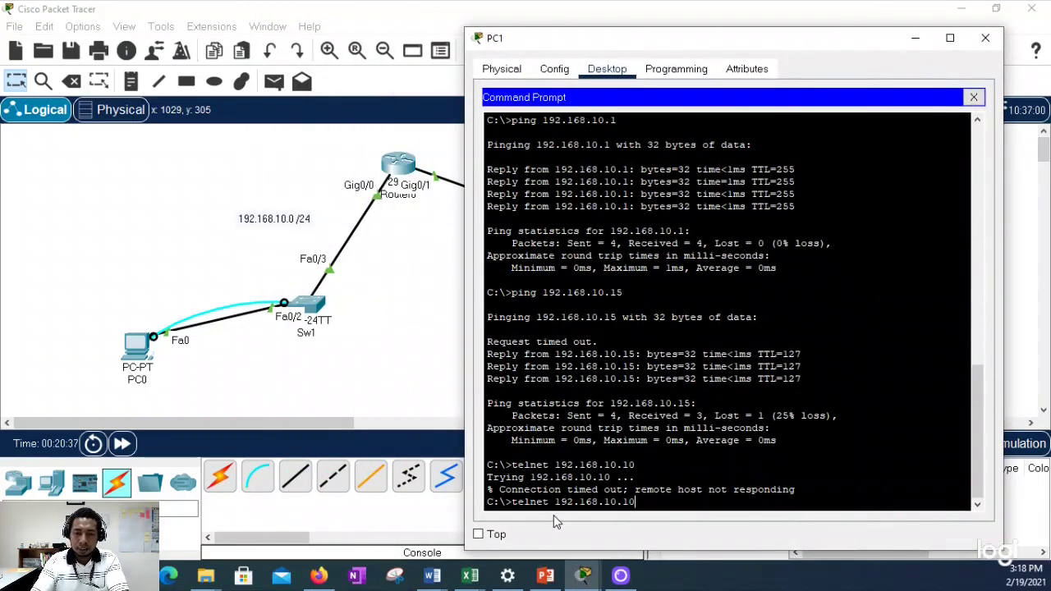
key(Return)
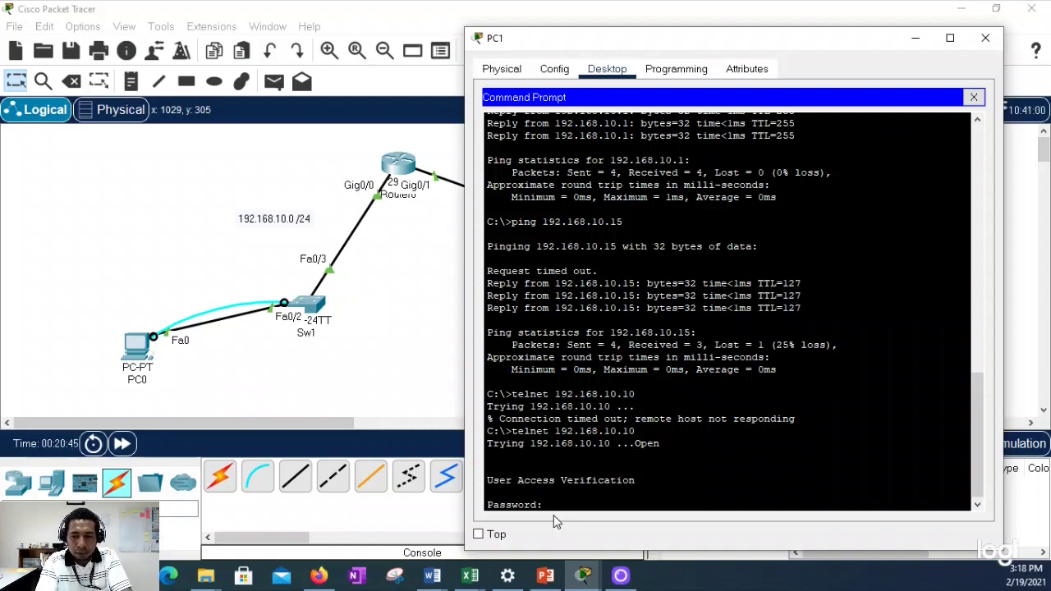
key(Return)
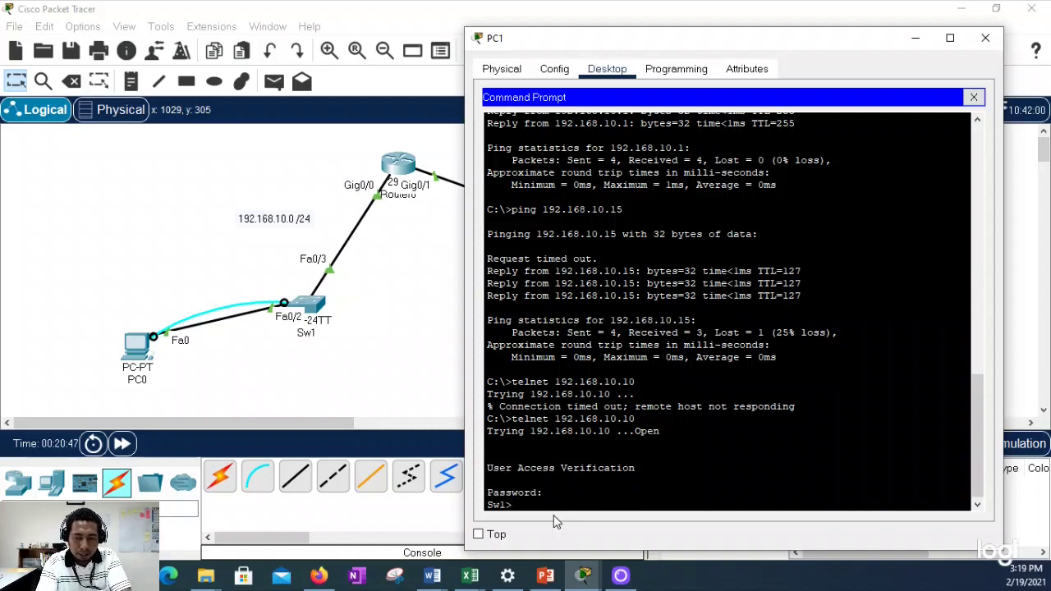
text(en)
key(Return)
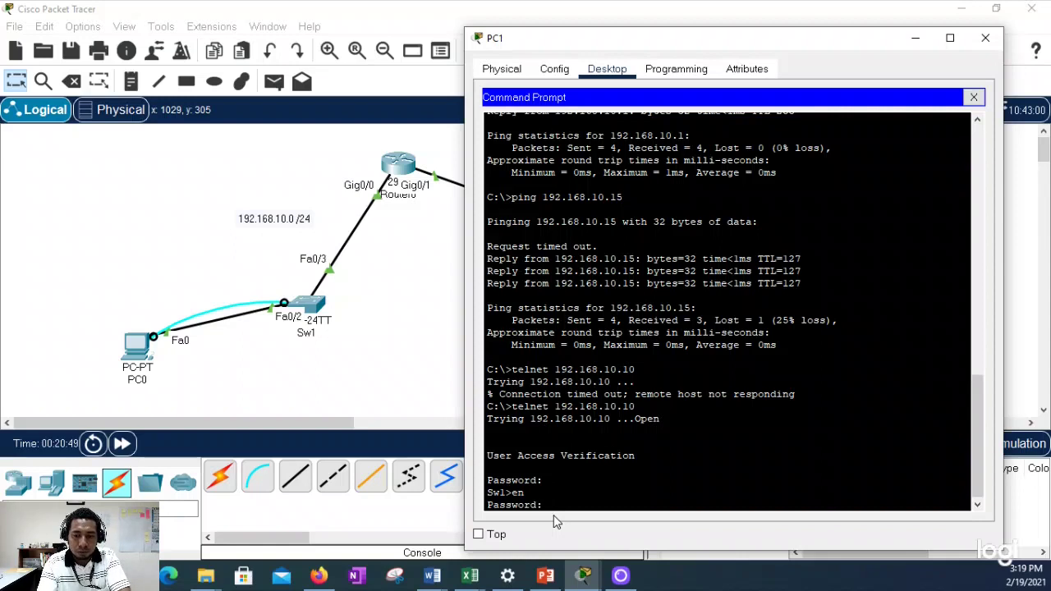
key(Return)
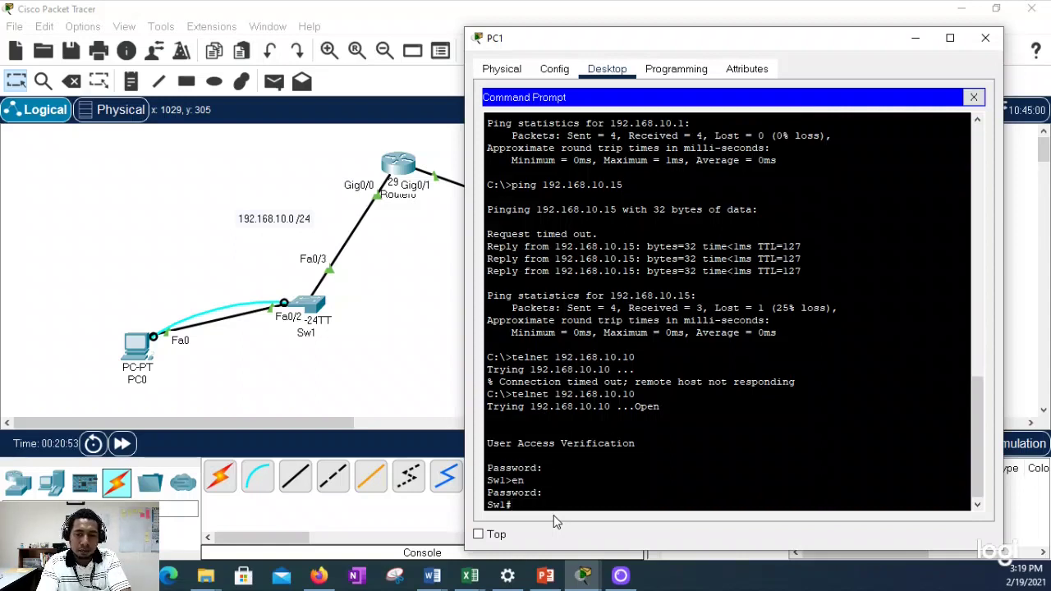
Step: Rename the switch to SW1 with 'hostname SW1' and save it with 'wr'
text(conf t)
key(Return)
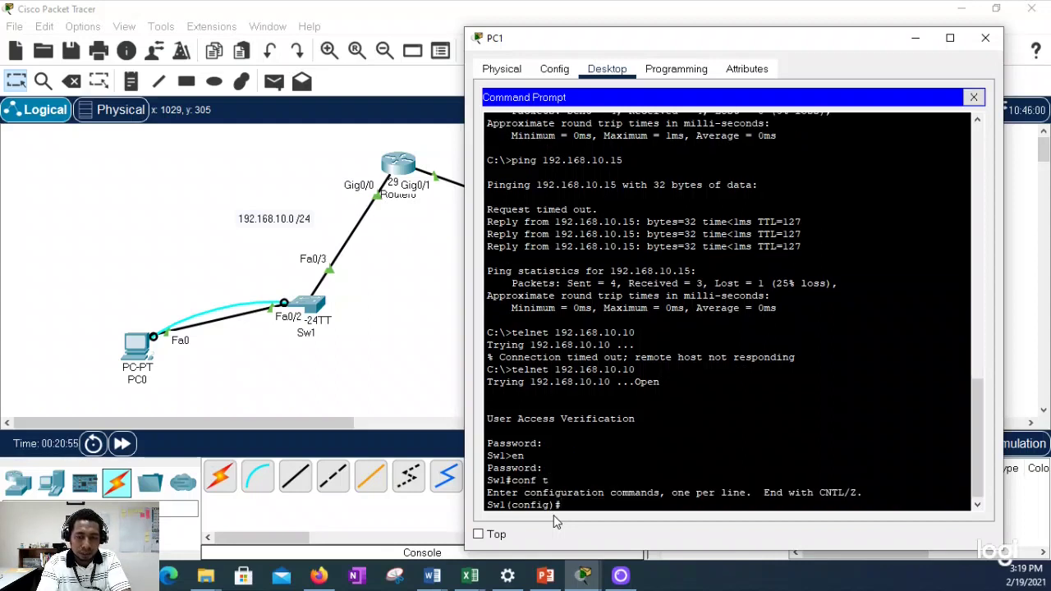
text(hostname)
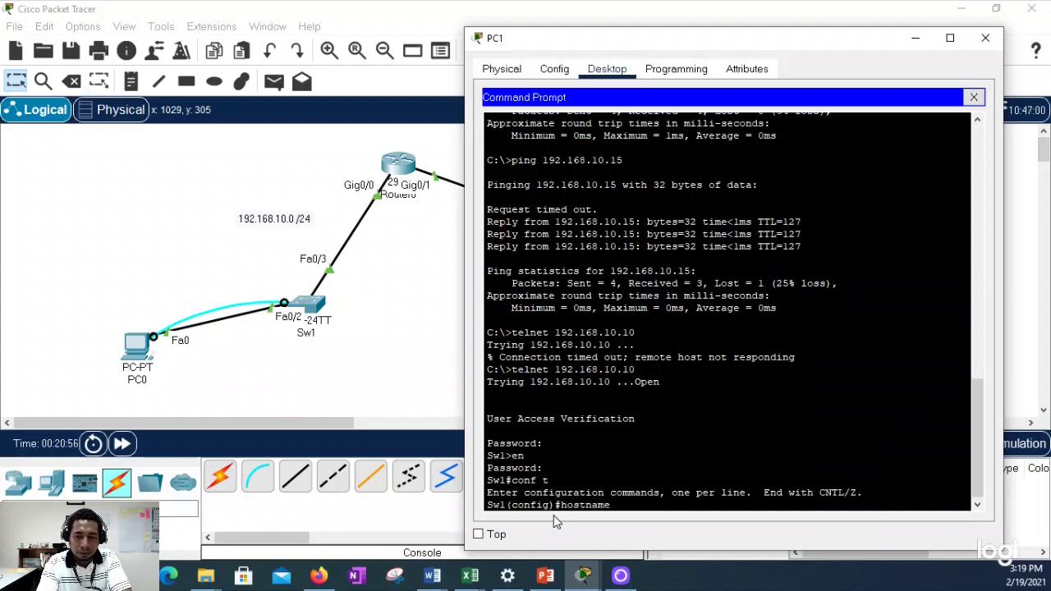
text( SW1)
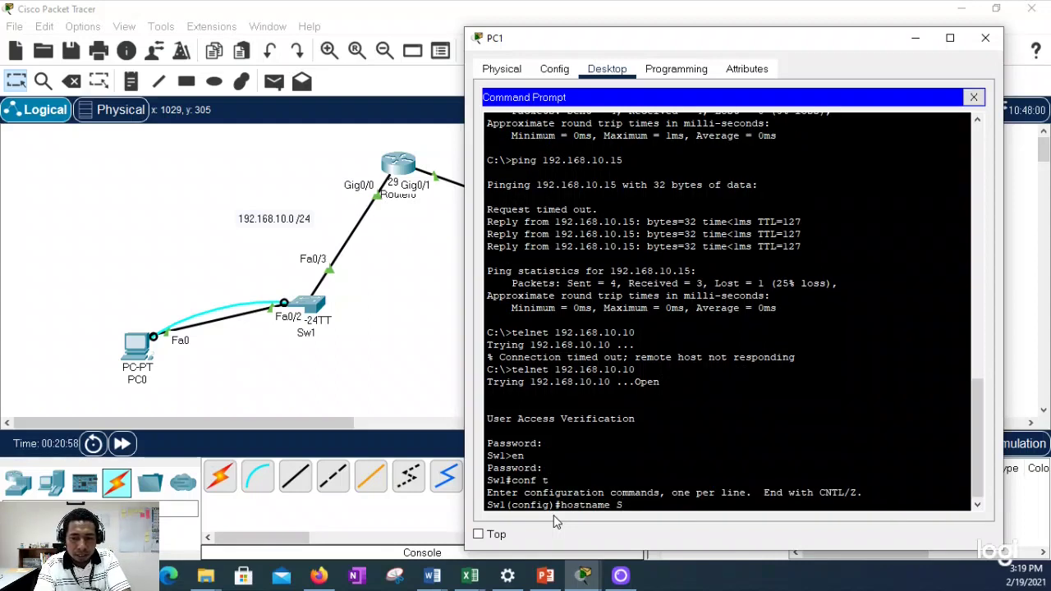
key(Return)
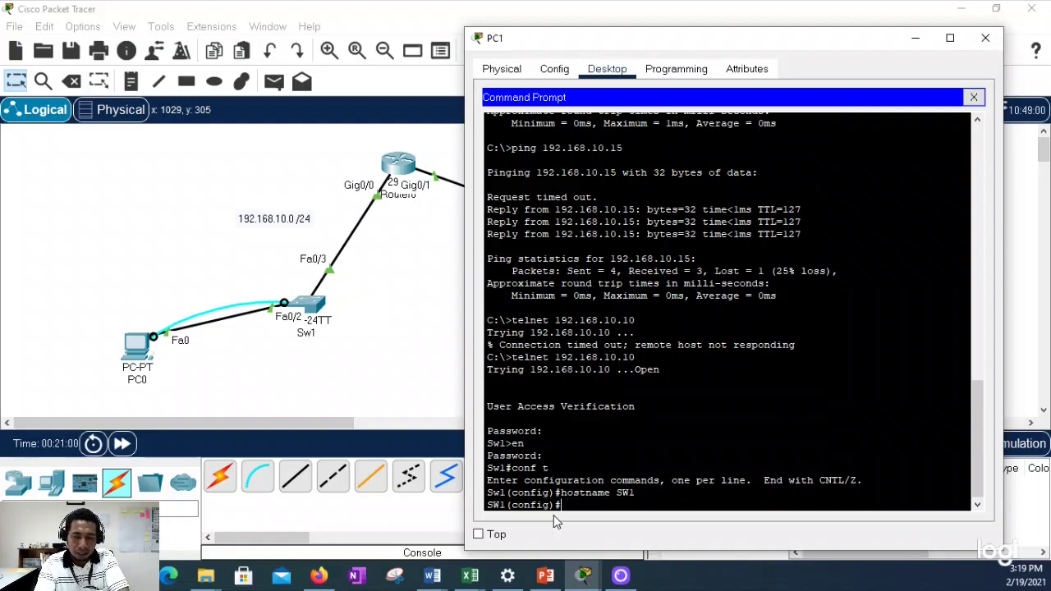
text(end)
key(Return)
text(wr)
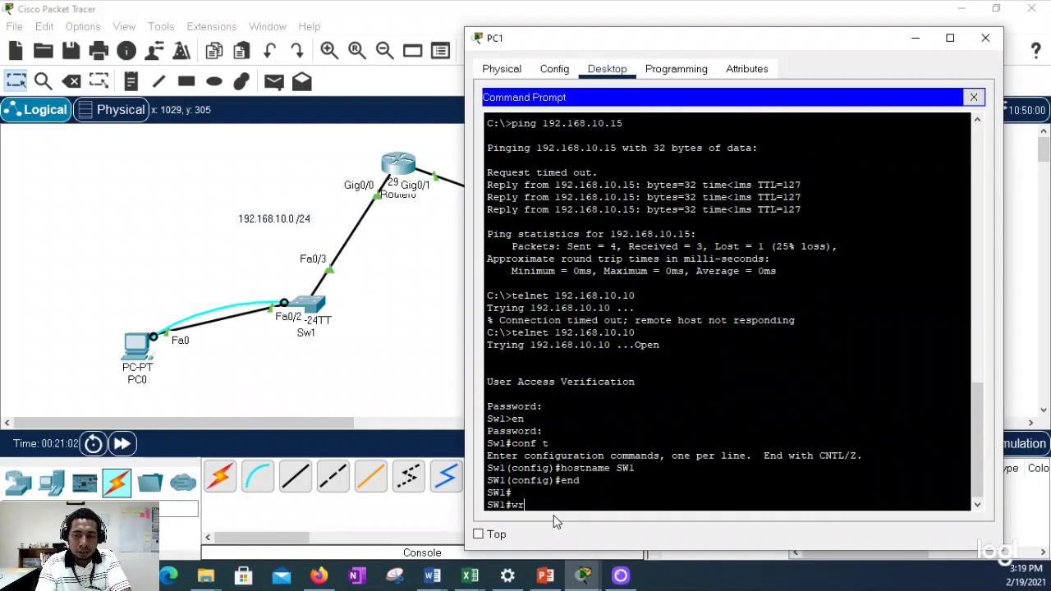
key(Return)
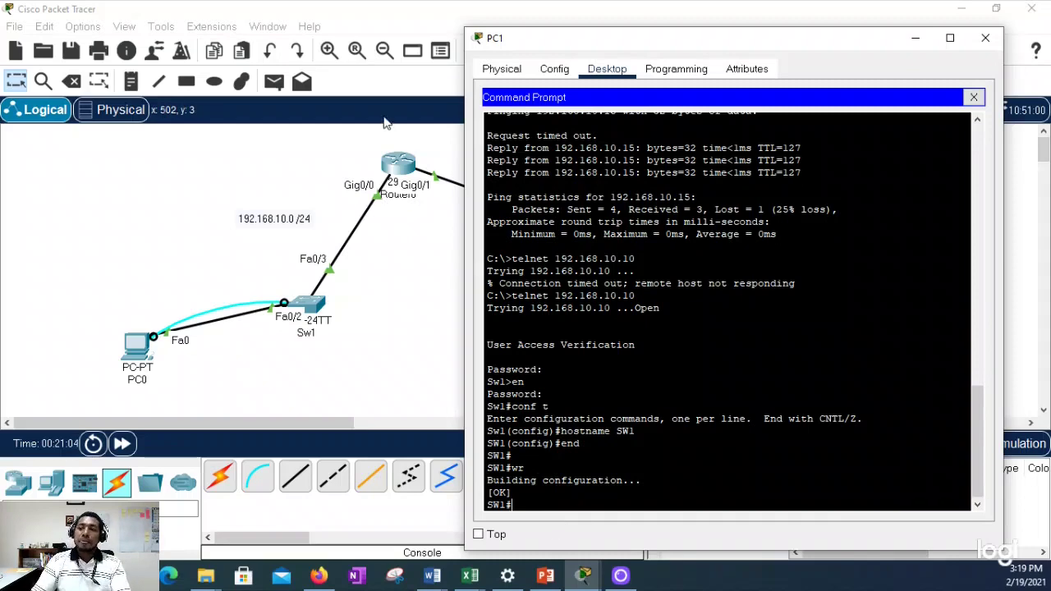
click(973, 98)
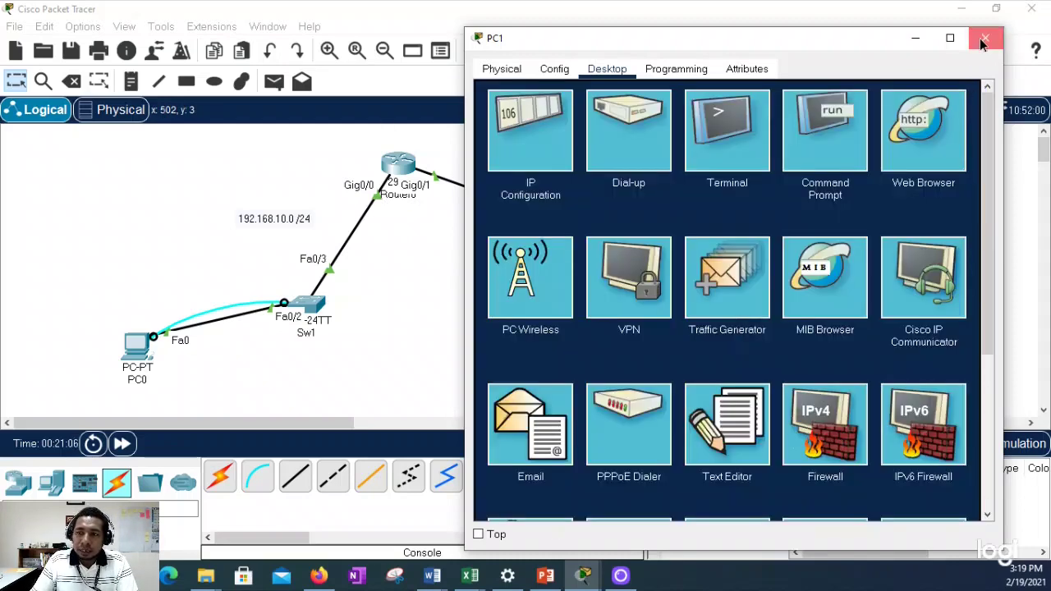
Step: Close PC1's window, then briefly open and close Sw2's window
click(985, 38)
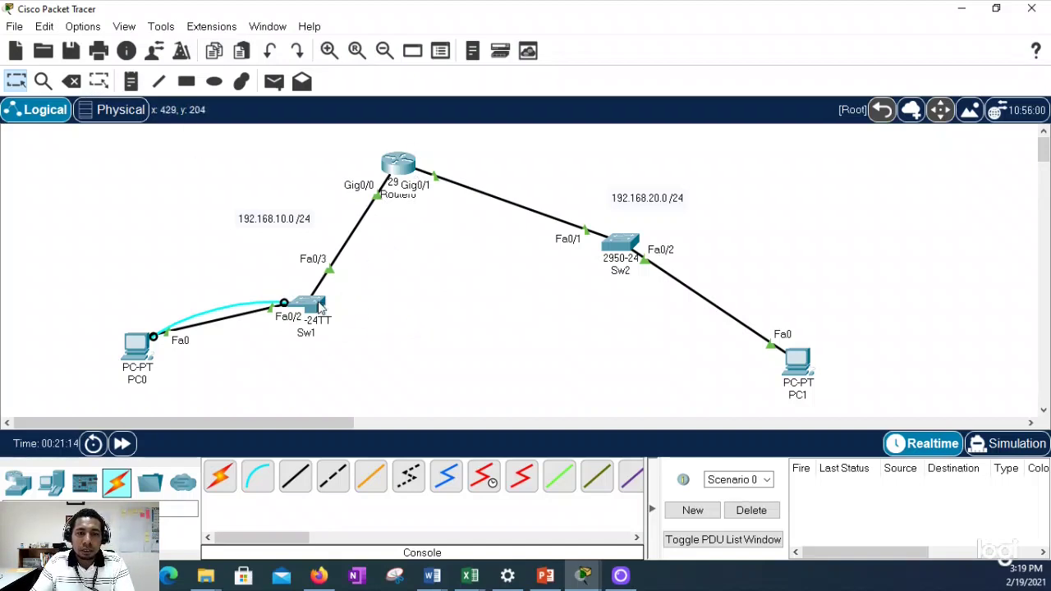
mouse_move(315, 305)
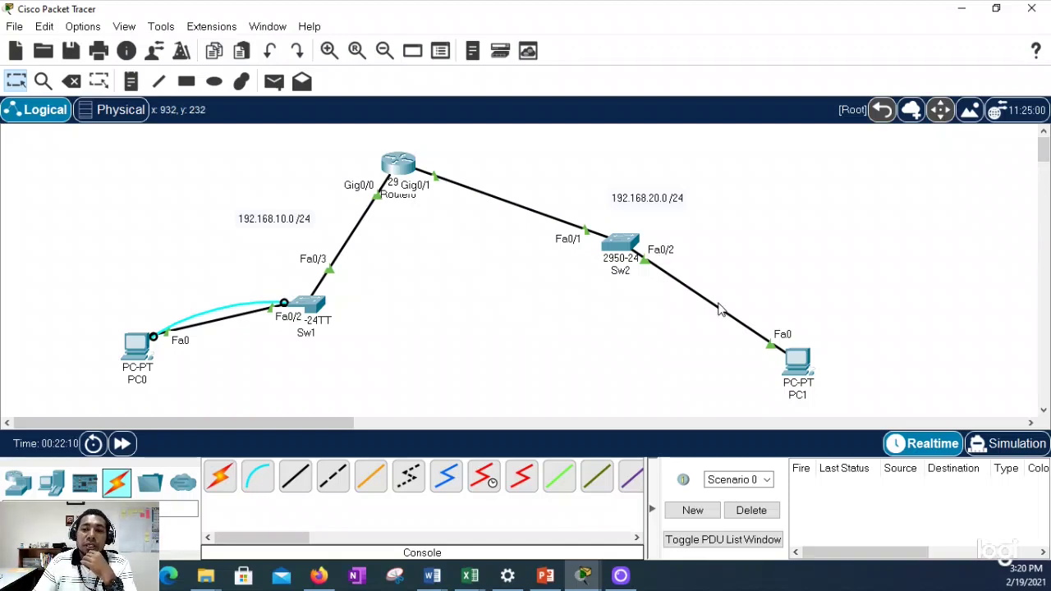
click(620, 261)
click(770, 27)
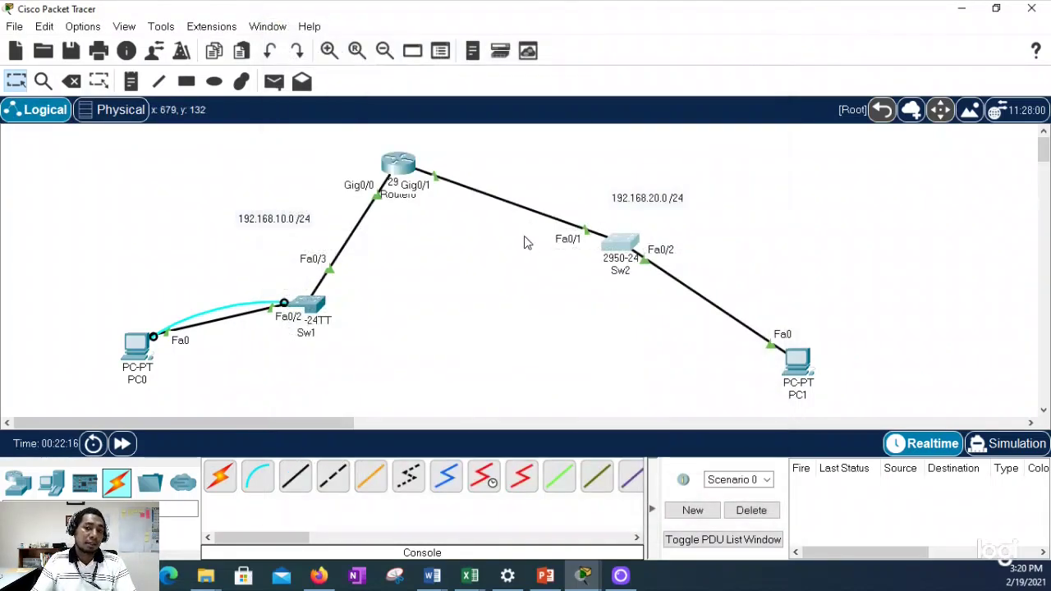